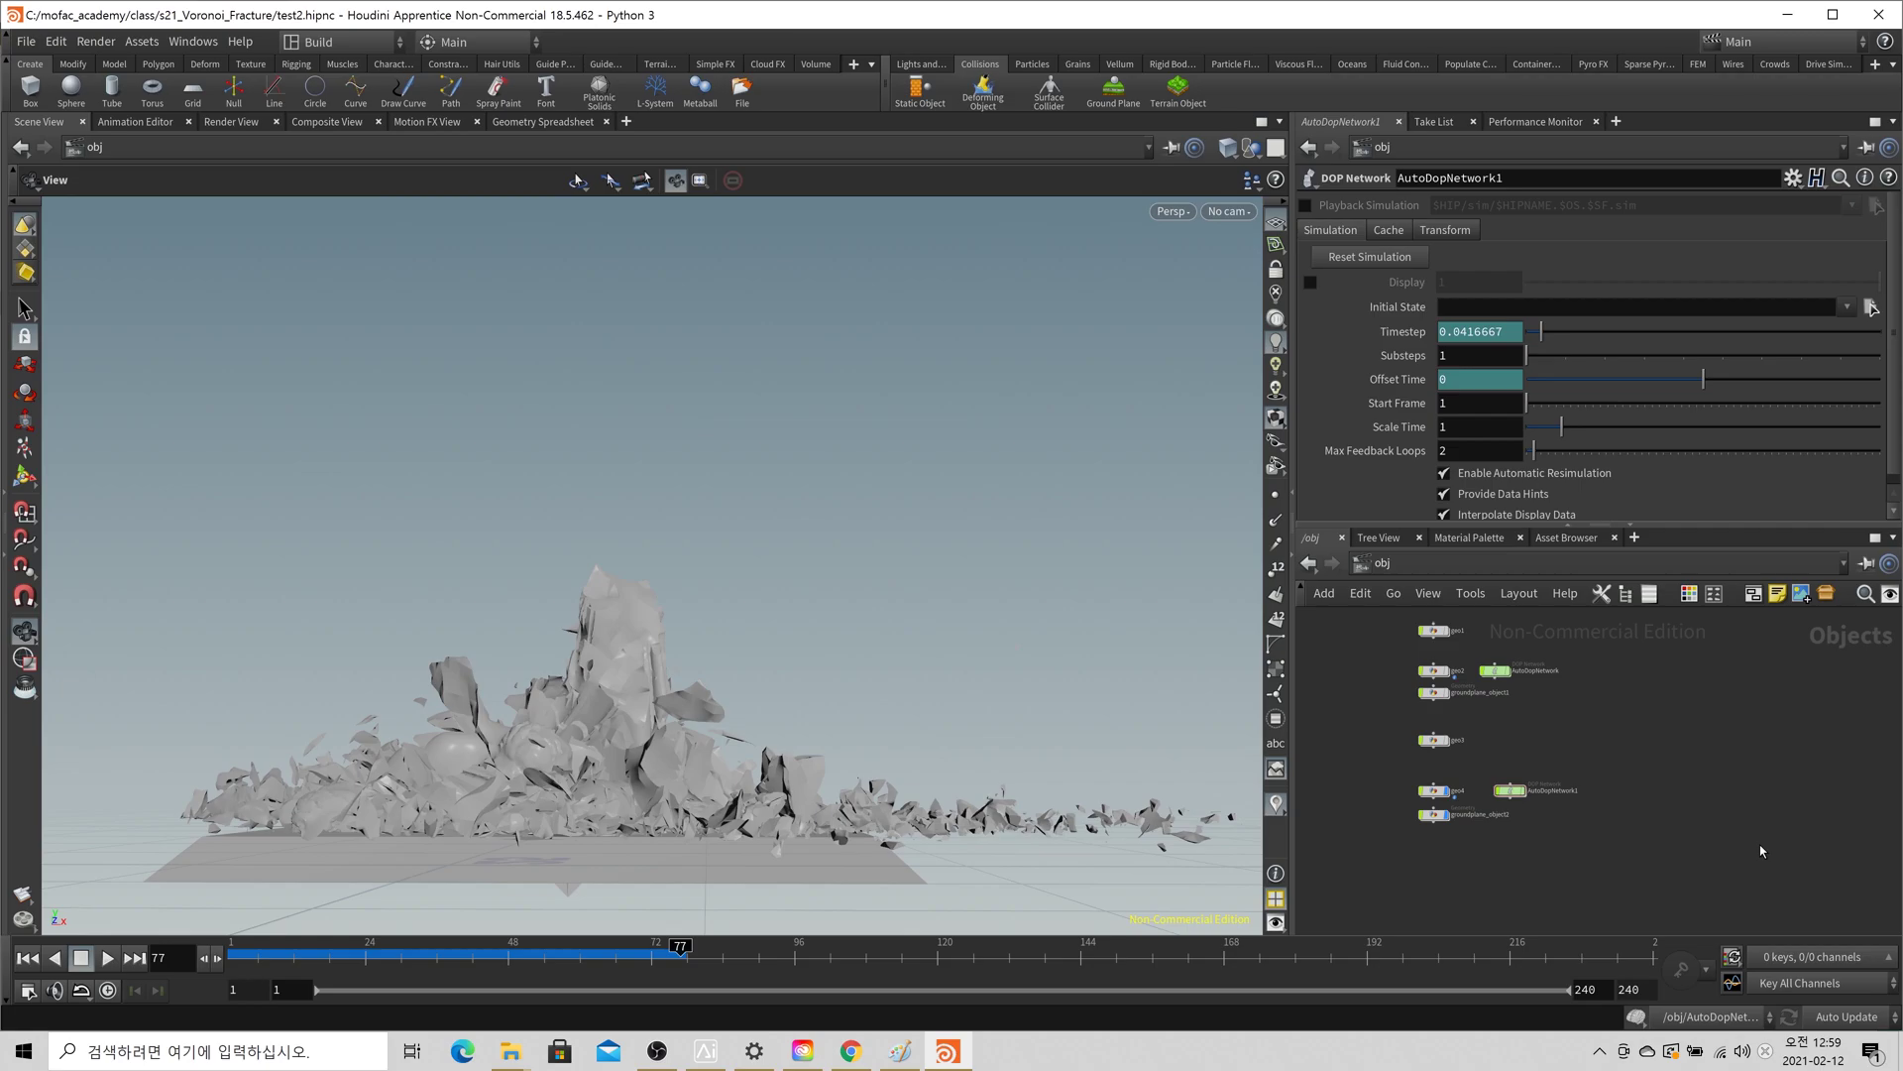
- Select the geo4 and groundplane_object2 objects and hide them from the viewport
{"action": "left_click_drag", "start_coordinate": [1077, 701], "coordinate": [402, 793]}
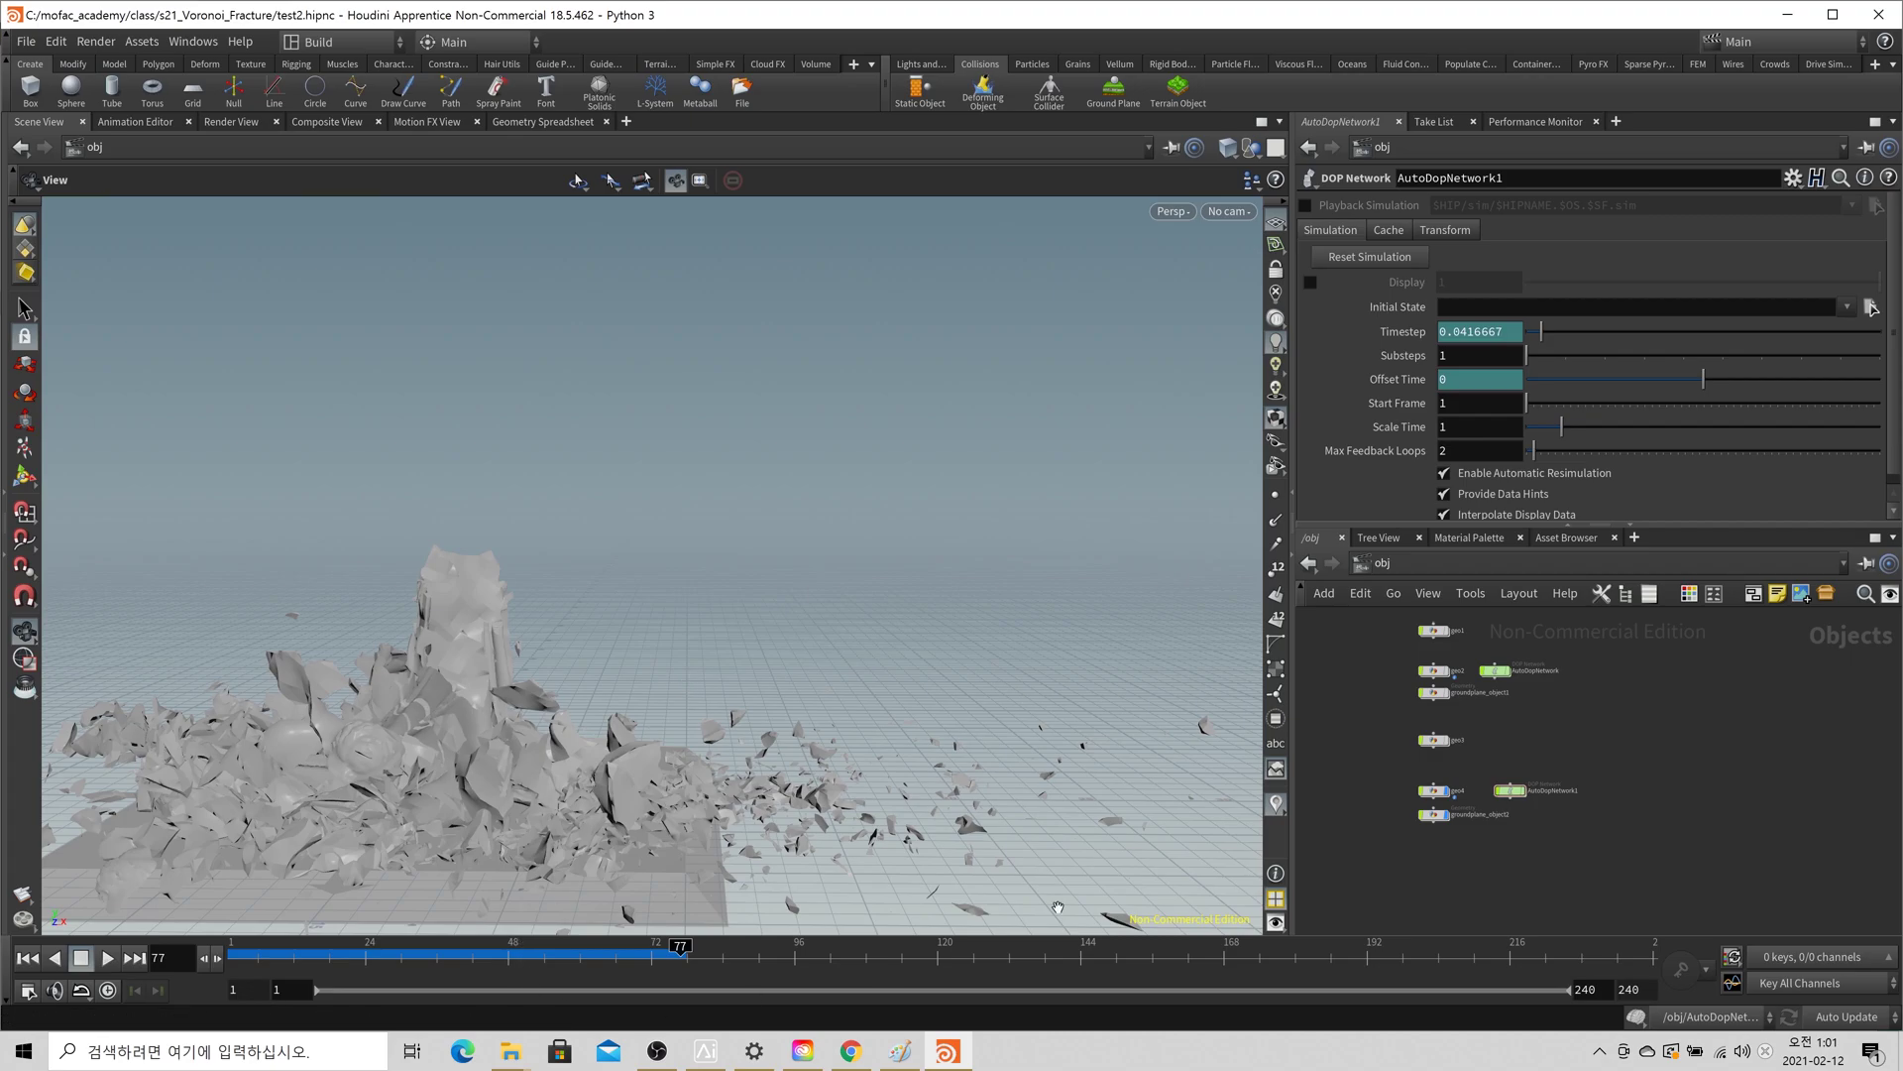
{"action": "scroll", "coordinate": [1512, 823], "scroll_direction": "up", "scroll_amount": 1}
{"action": "left_click_drag", "start_coordinate": [1483, 873], "coordinate": [1413, 785]}
{"action": "scroll", "coordinate": [1433, 795], "scroll_direction": "up", "scroll_amount": 2}
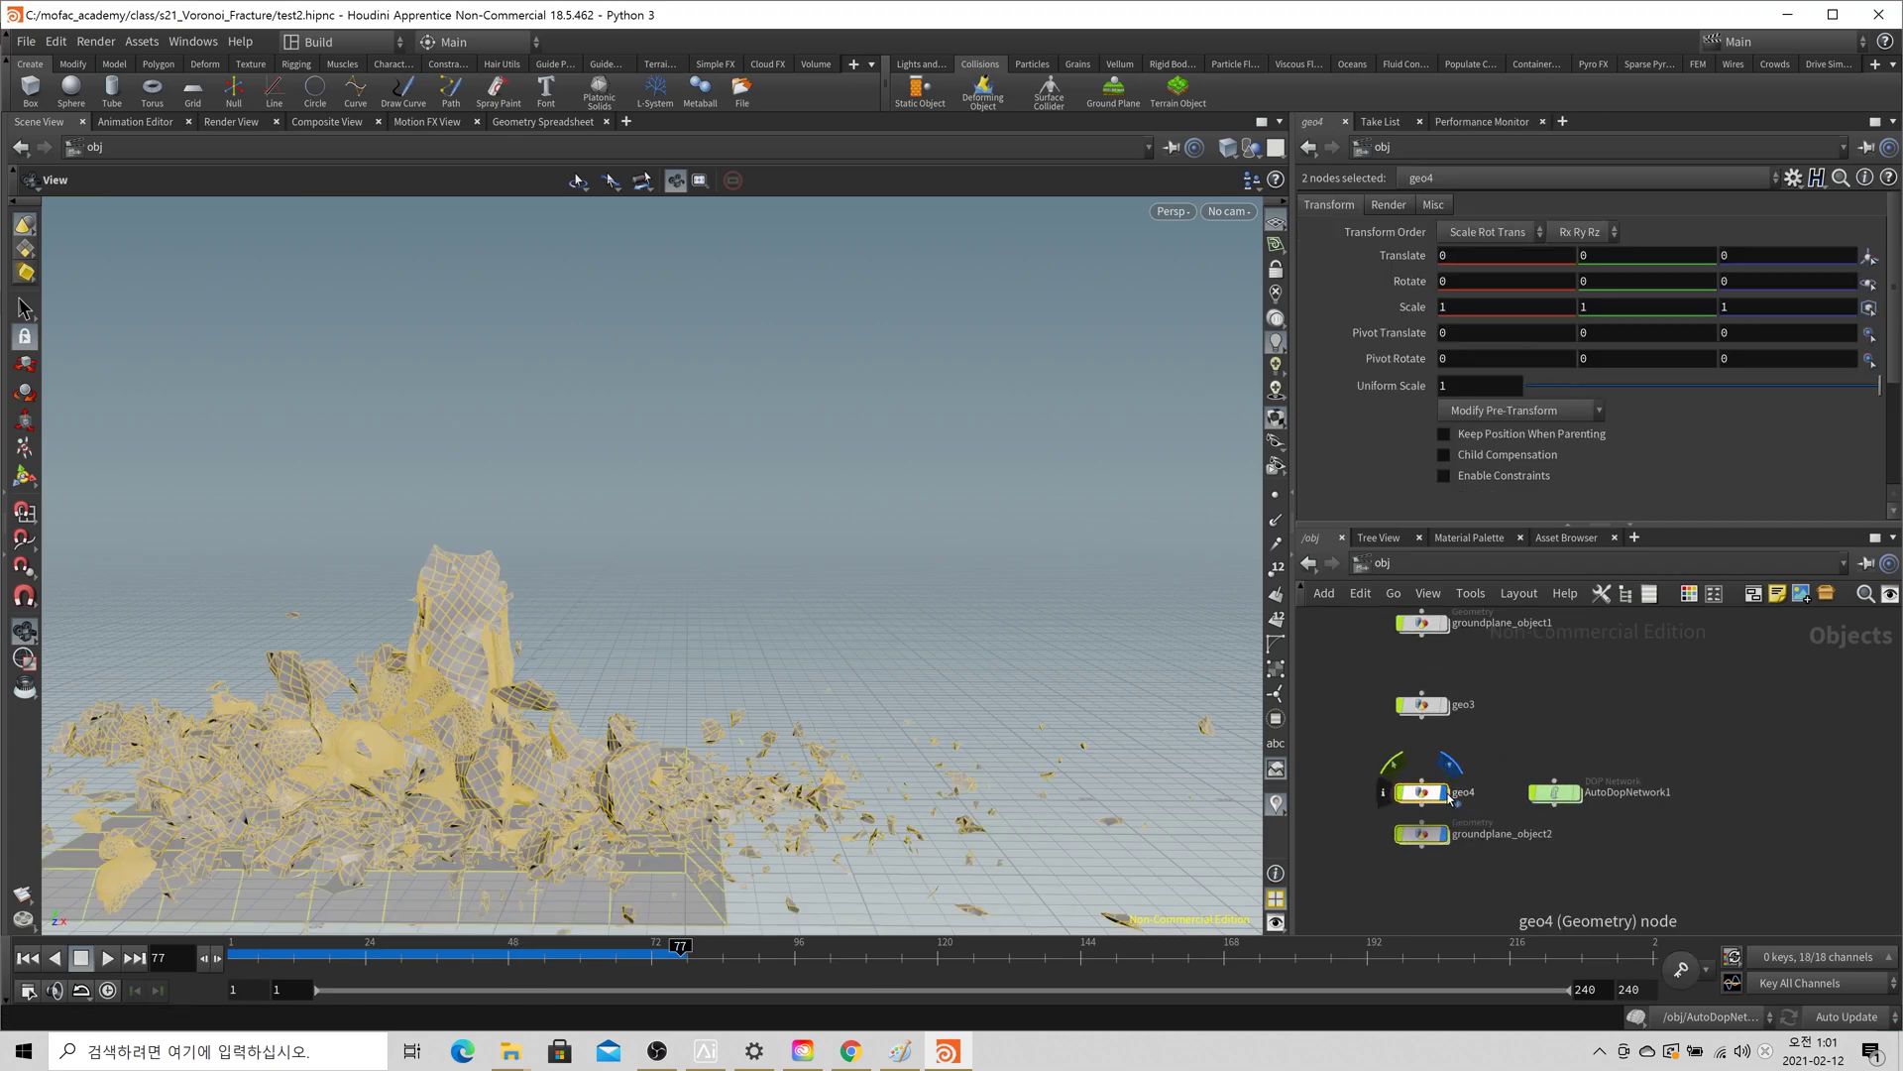
{"action": "left_click", "coordinate": [1445, 794]}
- Add an empty Geometry object below the existing objects and go inside it
{"action": "middle_click_drag", "start_coordinate": [1440, 917], "coordinate": [1451, 822]}
{"action": "key", "text": "Tab"}
{"action": "type", "text": "geo"}
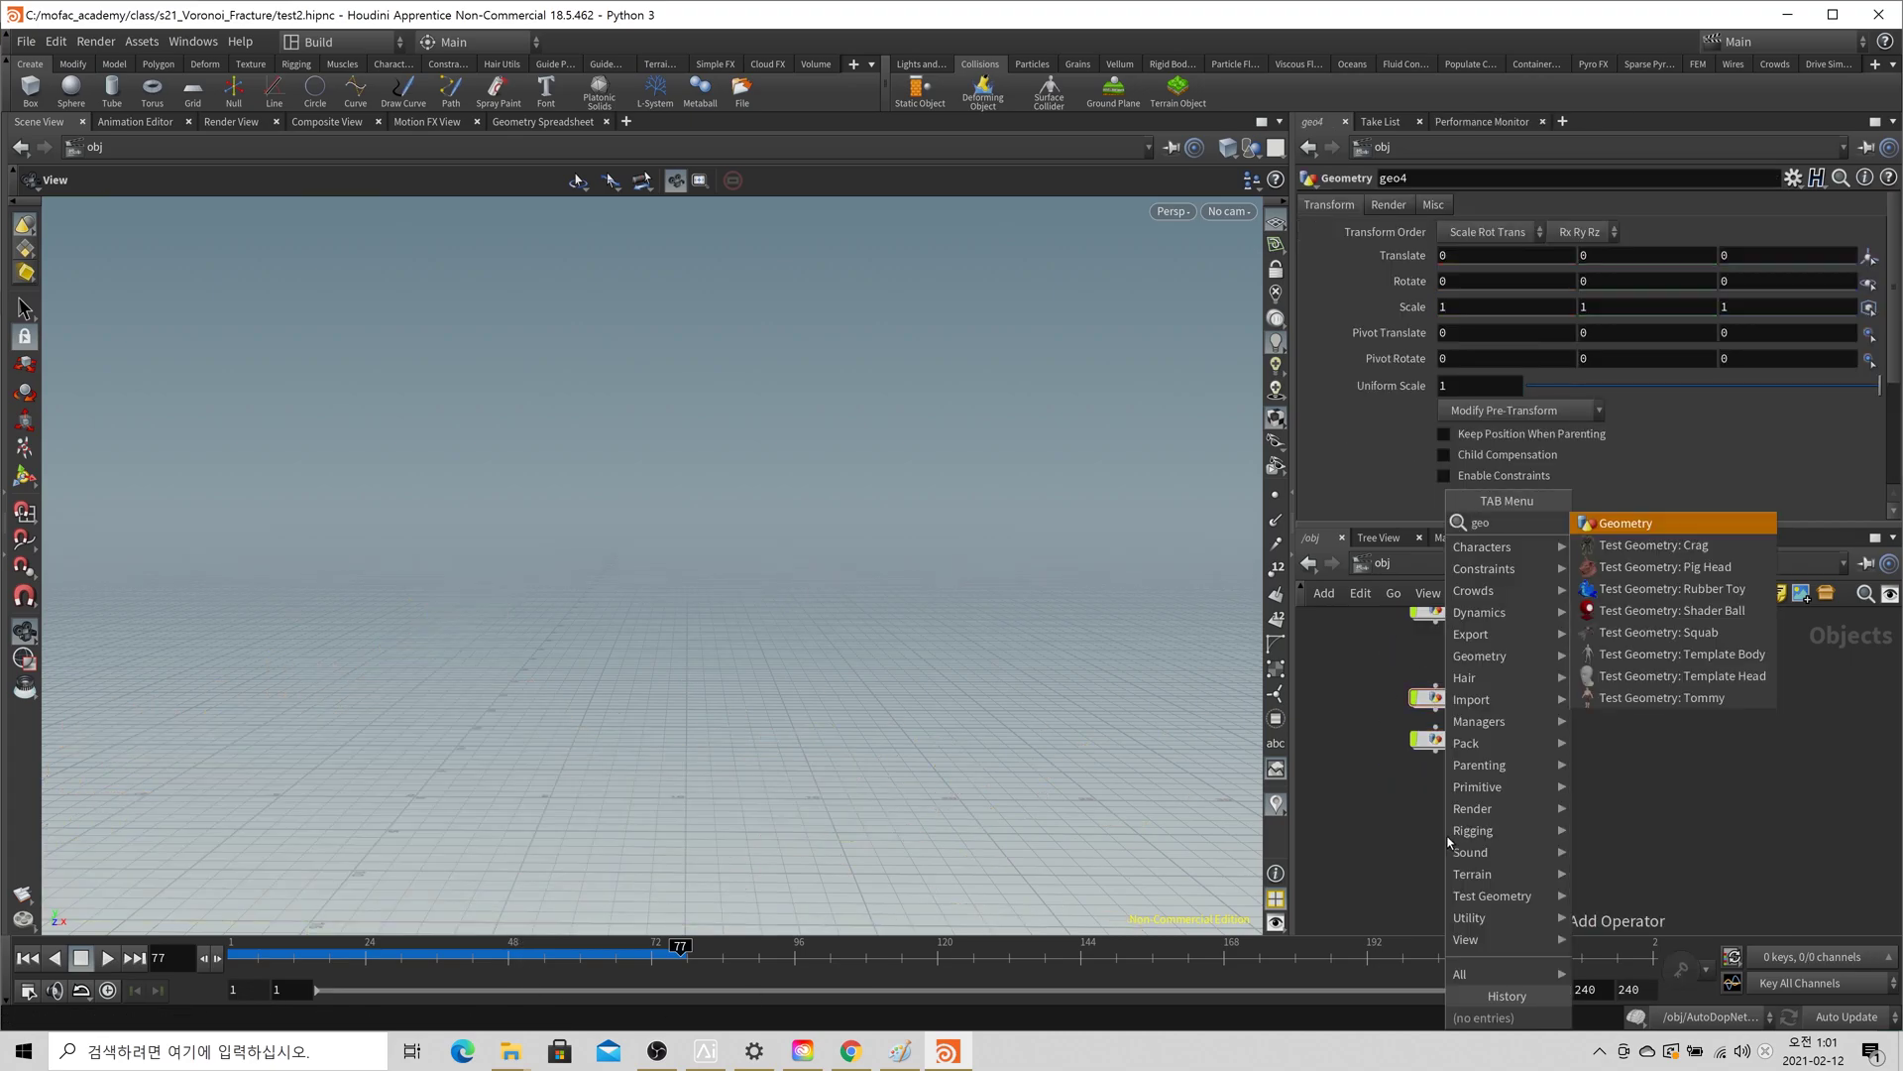
{"action": "key", "text": "Return"}
{"action": "left_click", "coordinate": [1447, 840]}
{"action": "double_click", "coordinate": [1448, 840]}
- Add a Test Geometry: Pig Head node and frame the model in the viewport
{"action": "key", "text": "Tab"}
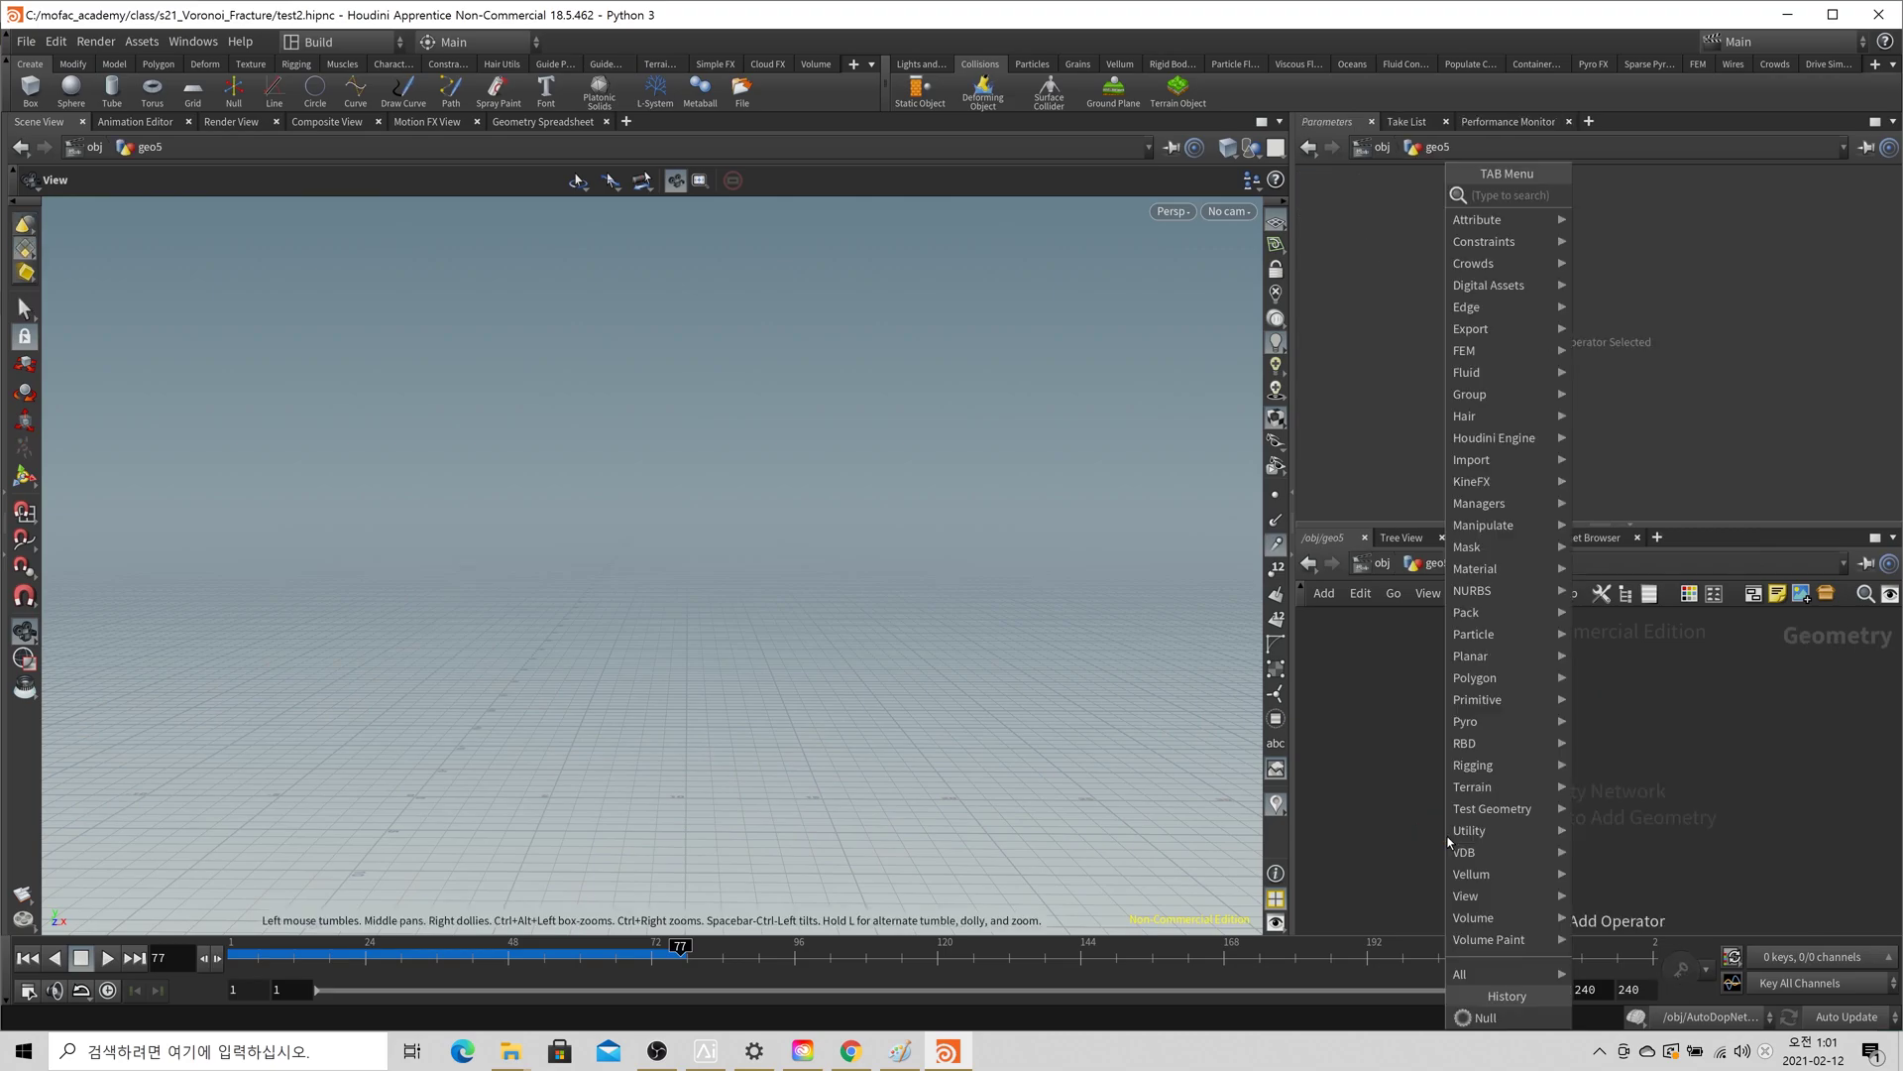
{"action": "type", "text": "testpi"}
{"action": "key", "text": "Return"}
{"action": "left_click", "coordinate": [1445, 834]}
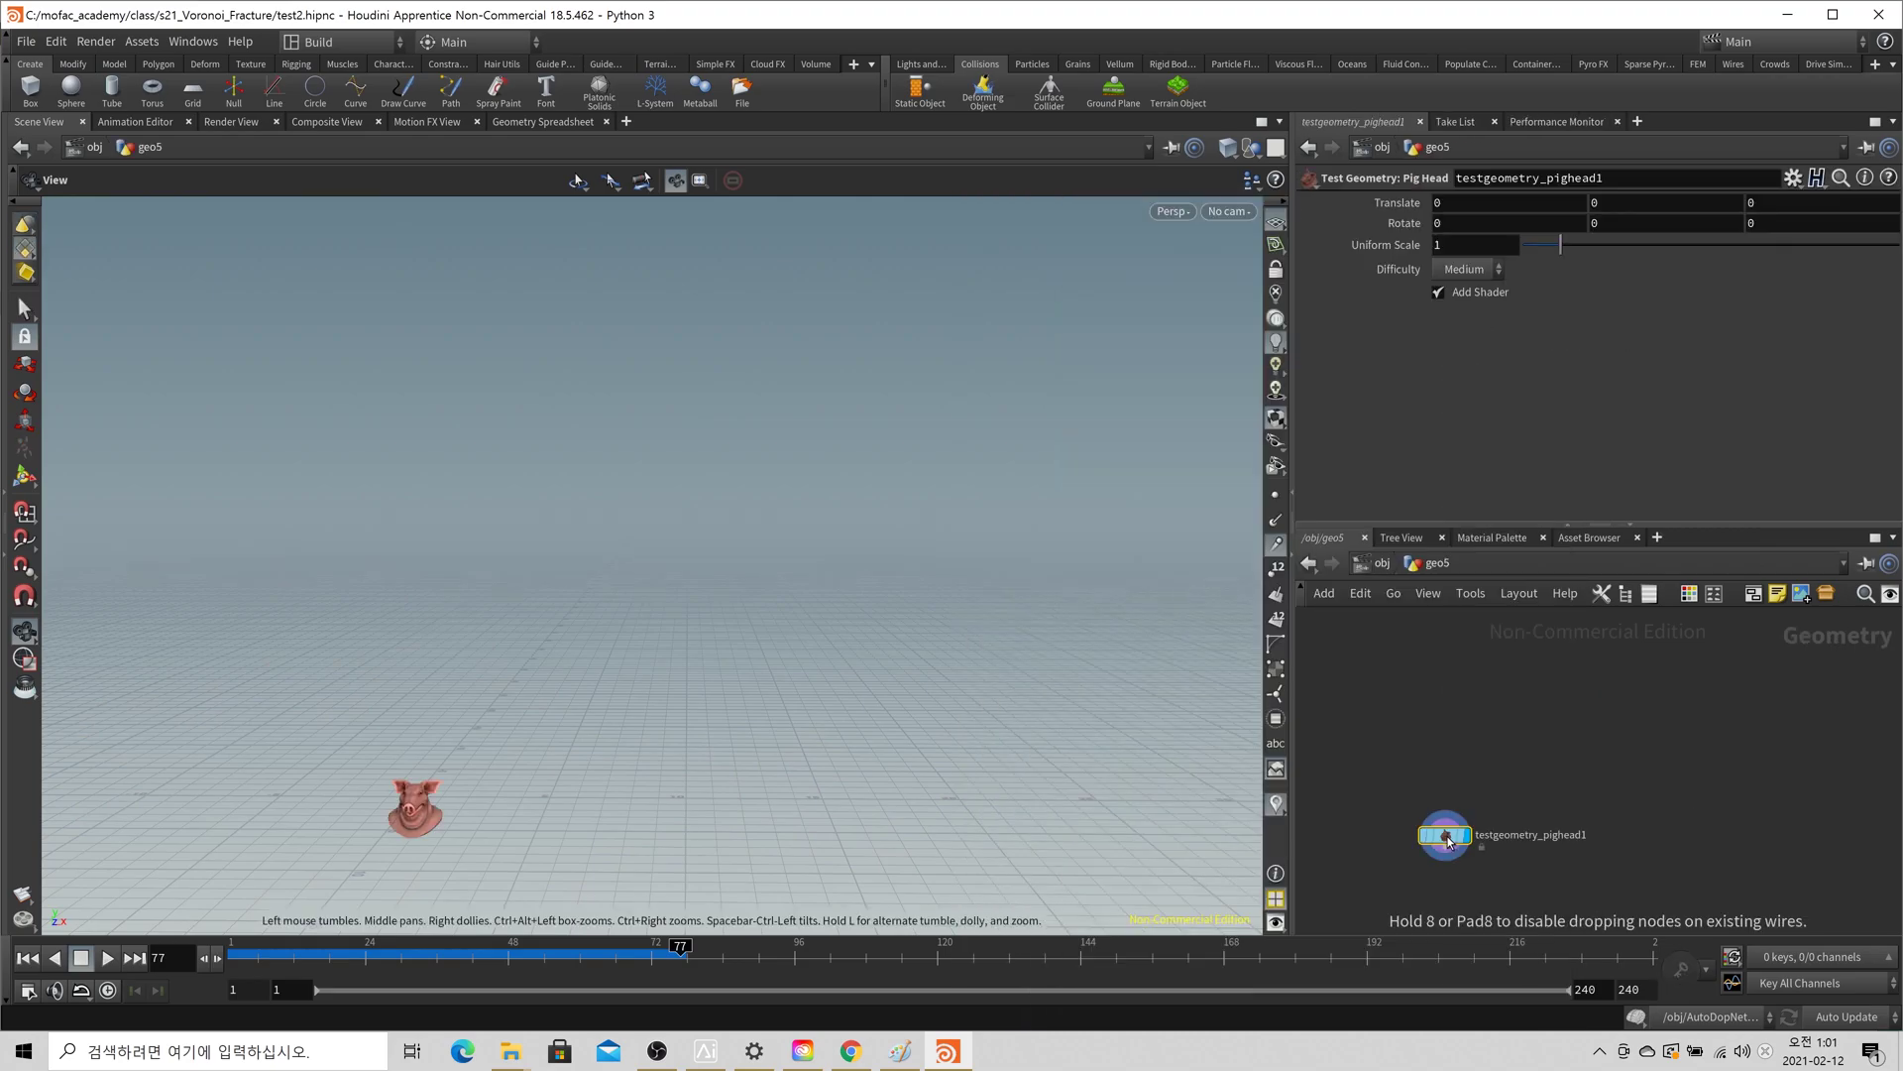
{"action": "key", "text": "g"}
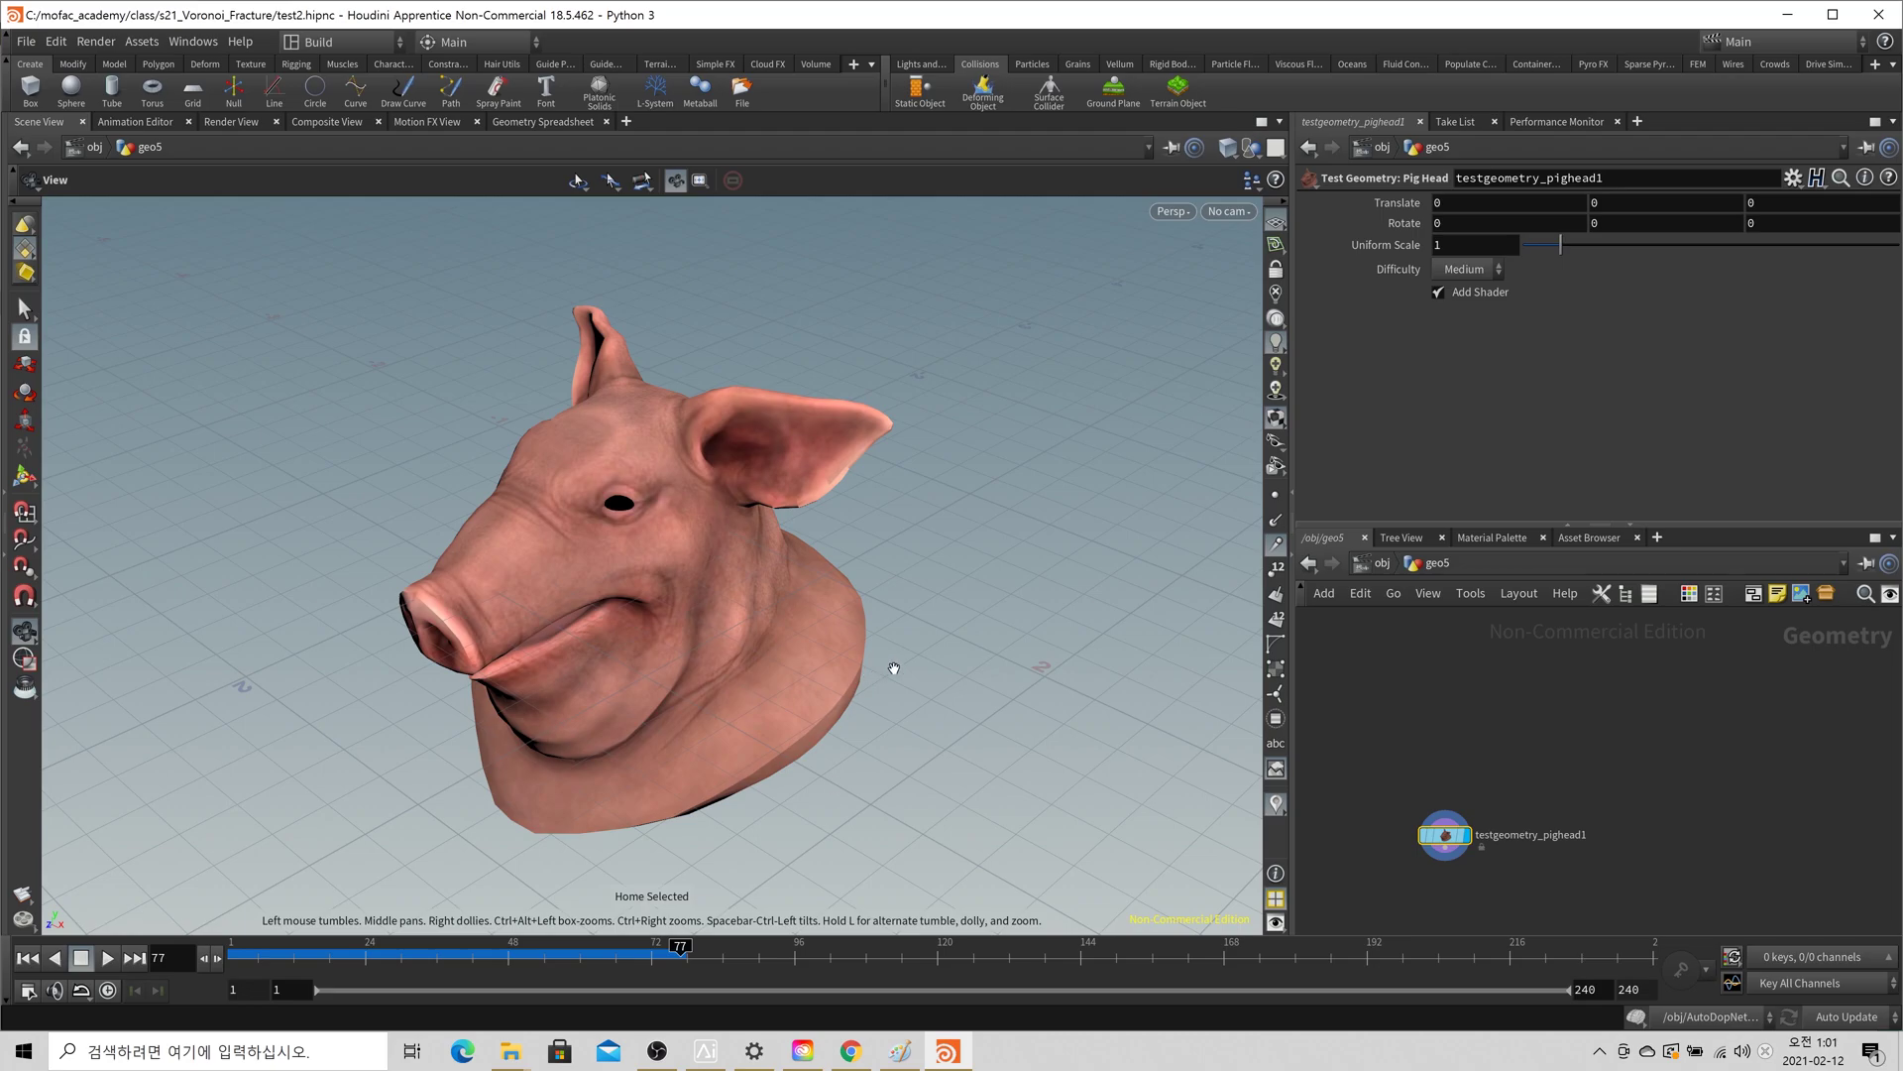
- Add a Scatter node fed by the pig head, with Force Total Count set to 10
{"action": "key", "text": "Tab"}
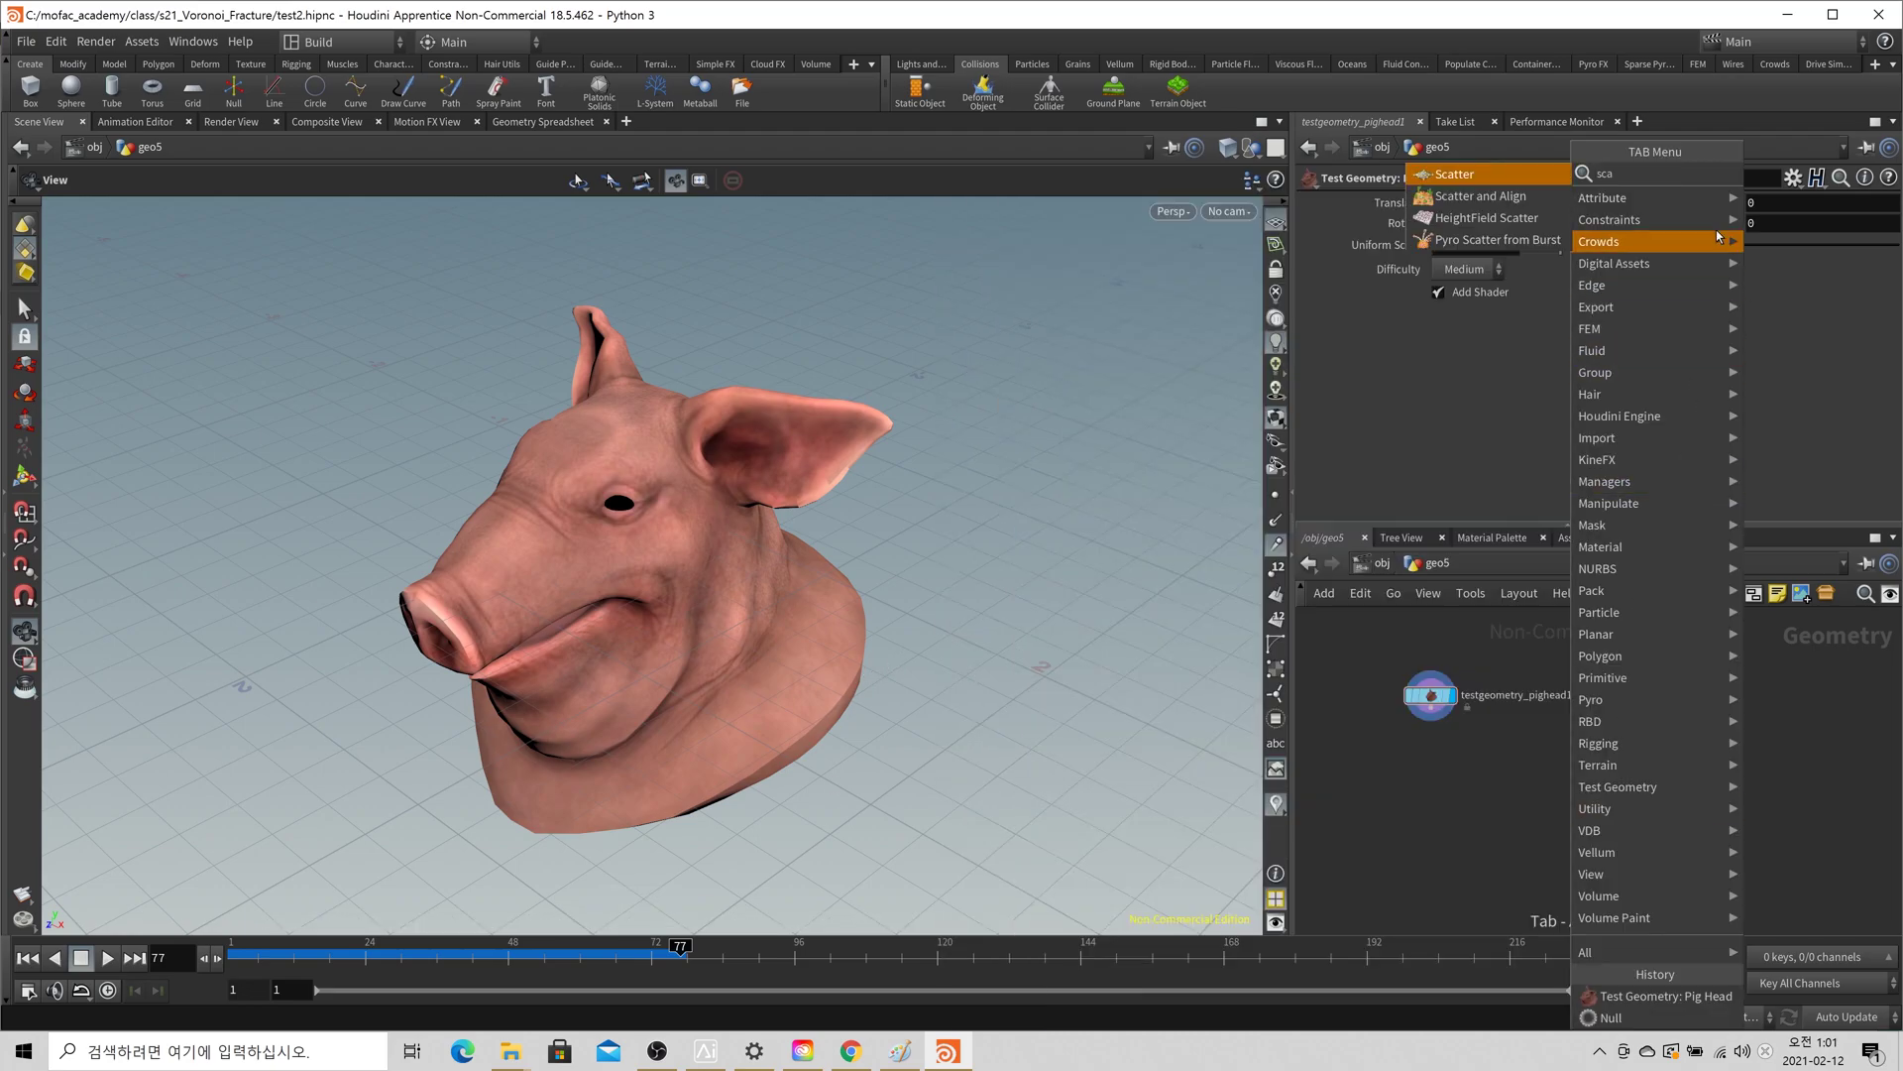
{"action": "key", "text": "Escape"}
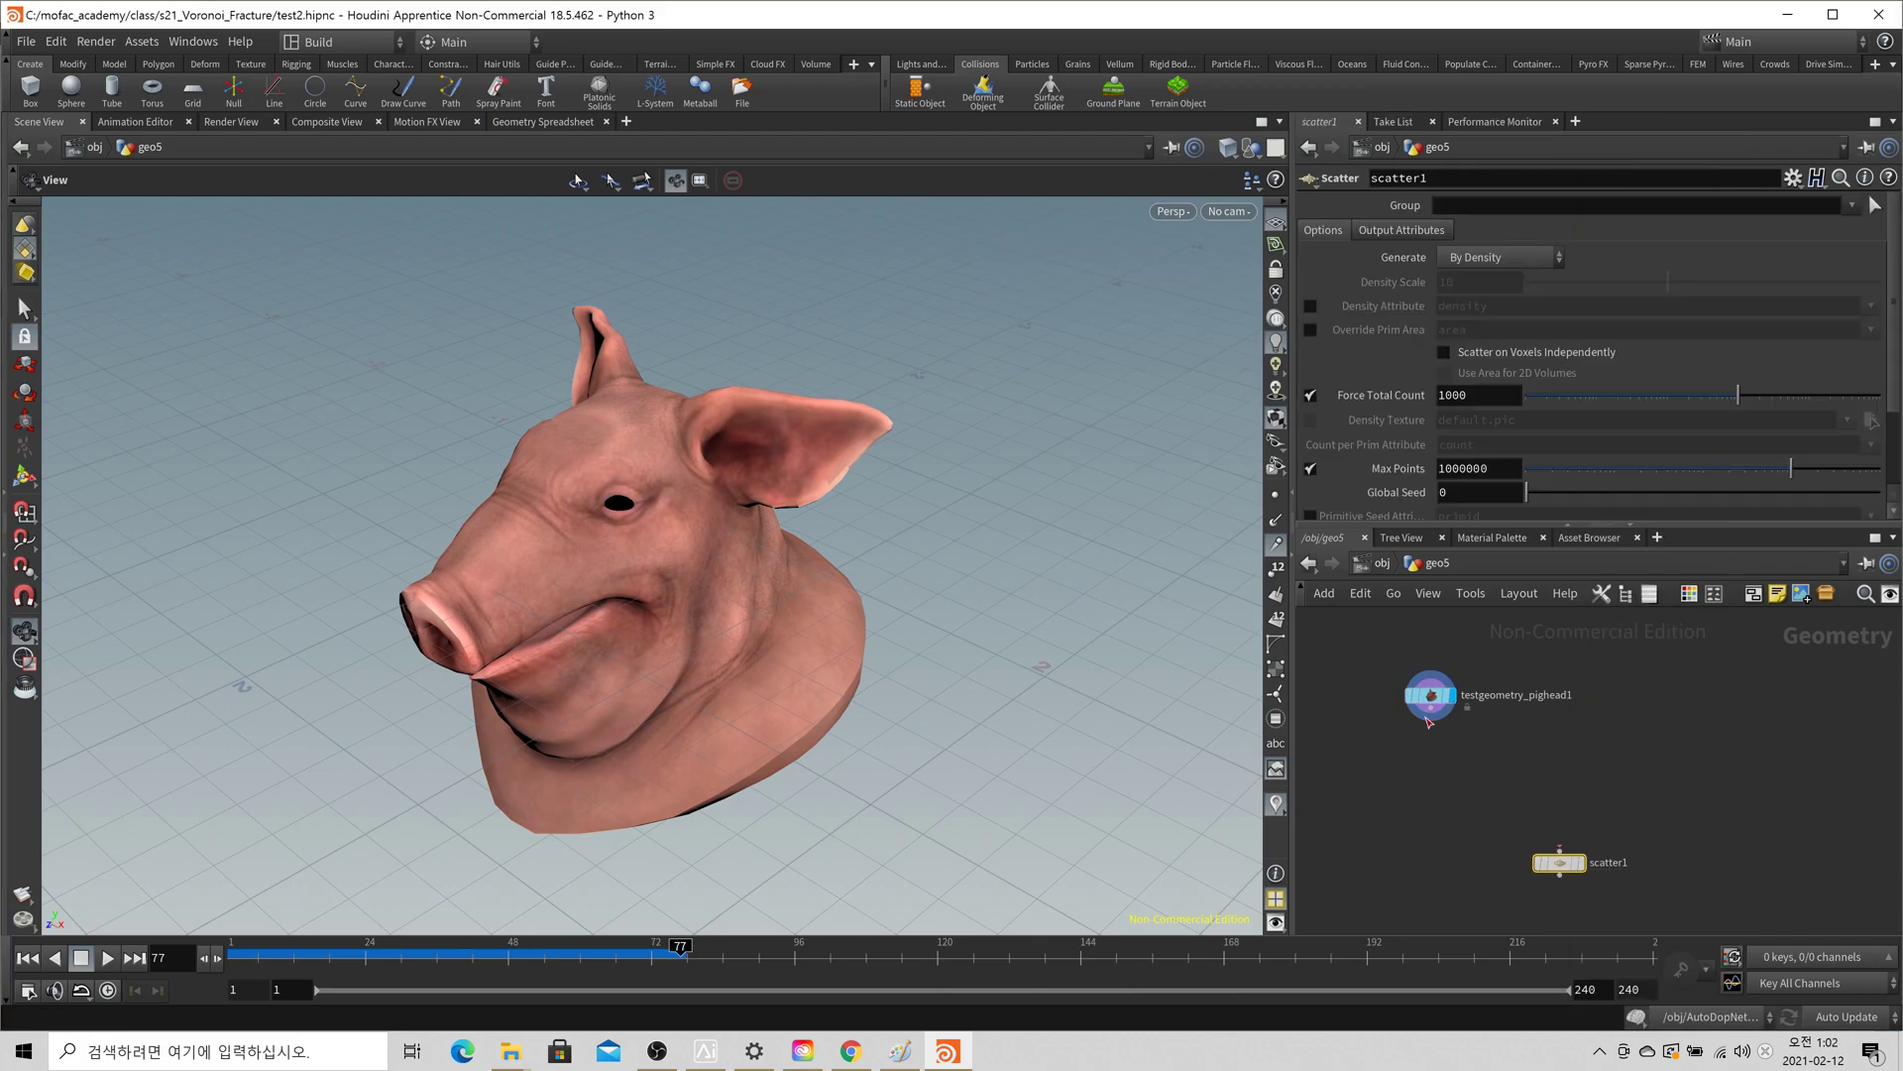
{"action": "left_click", "coordinate": [1546, 751]}
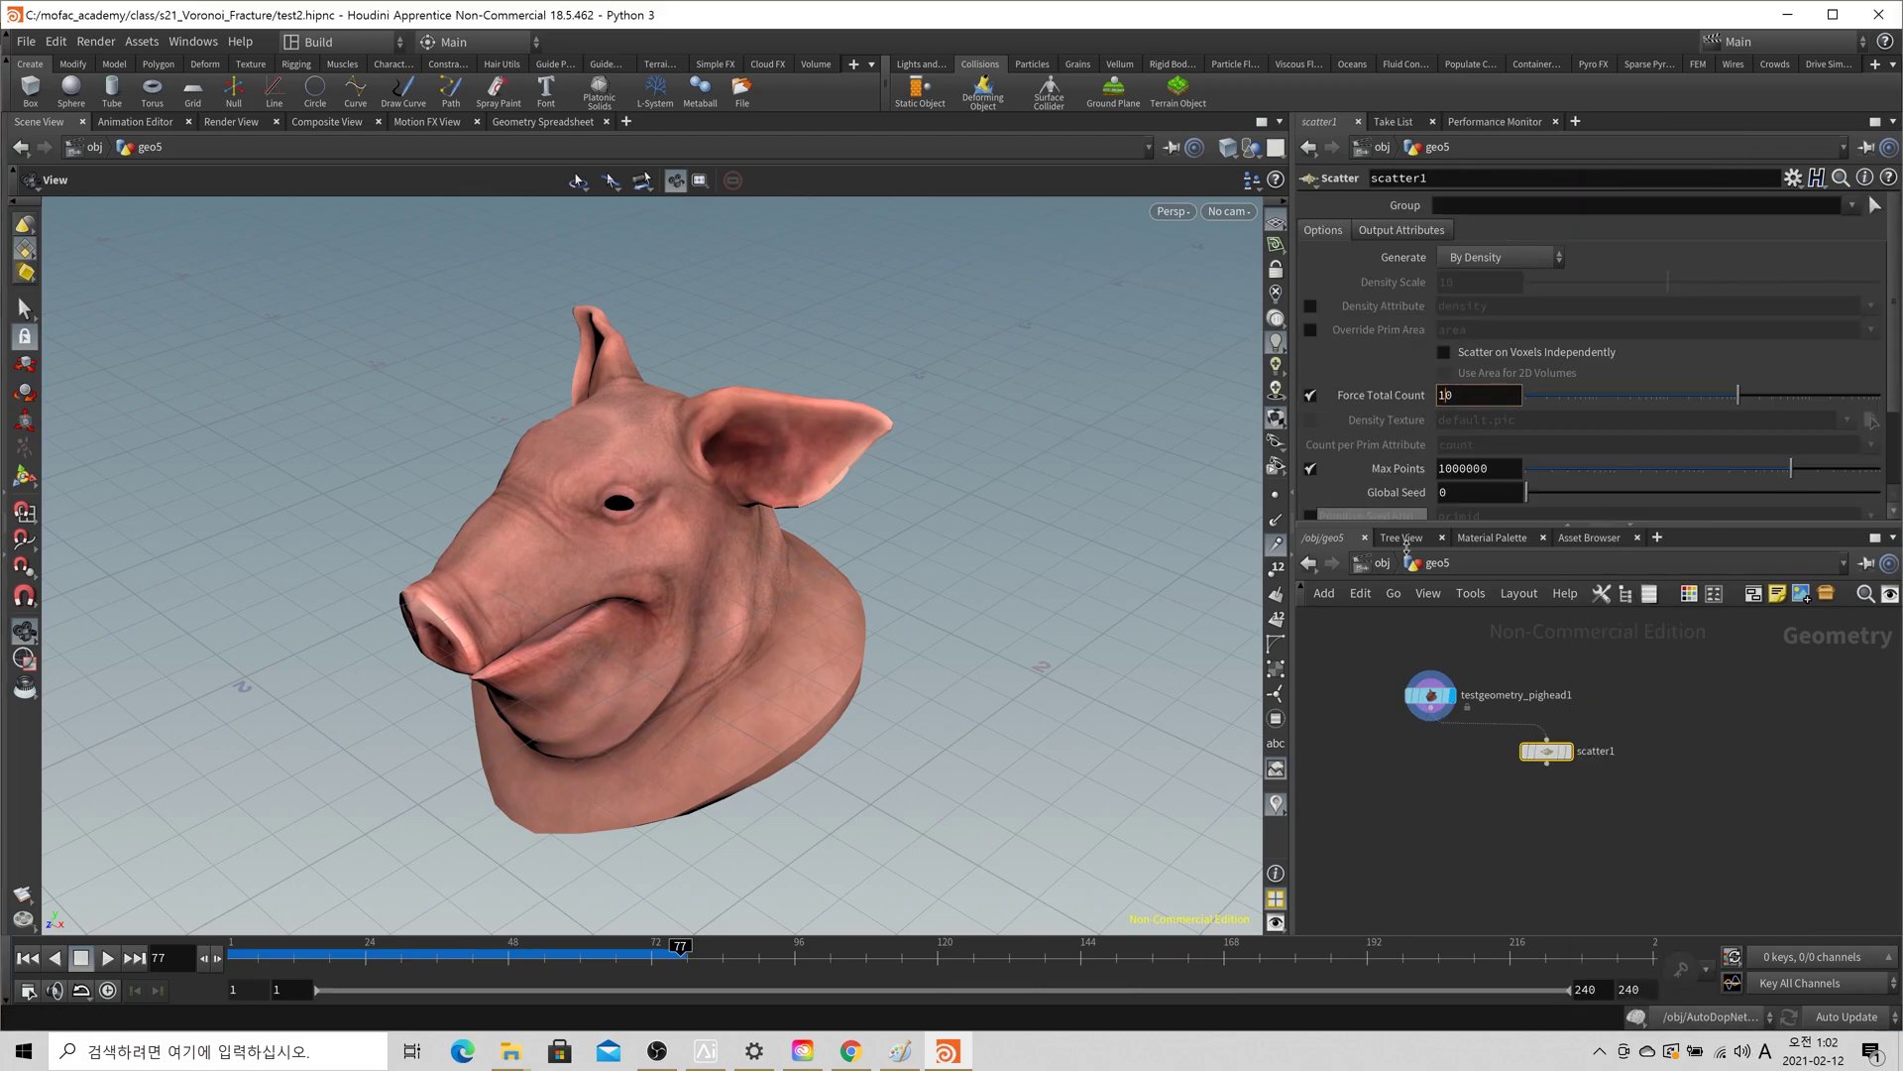
- Add a Voronoi Fracture node, feed it the pig head as geometry and the scatter as points, and display its result
{"action": "key", "text": "Tab"}
{"action": "type", "text": "voo"}
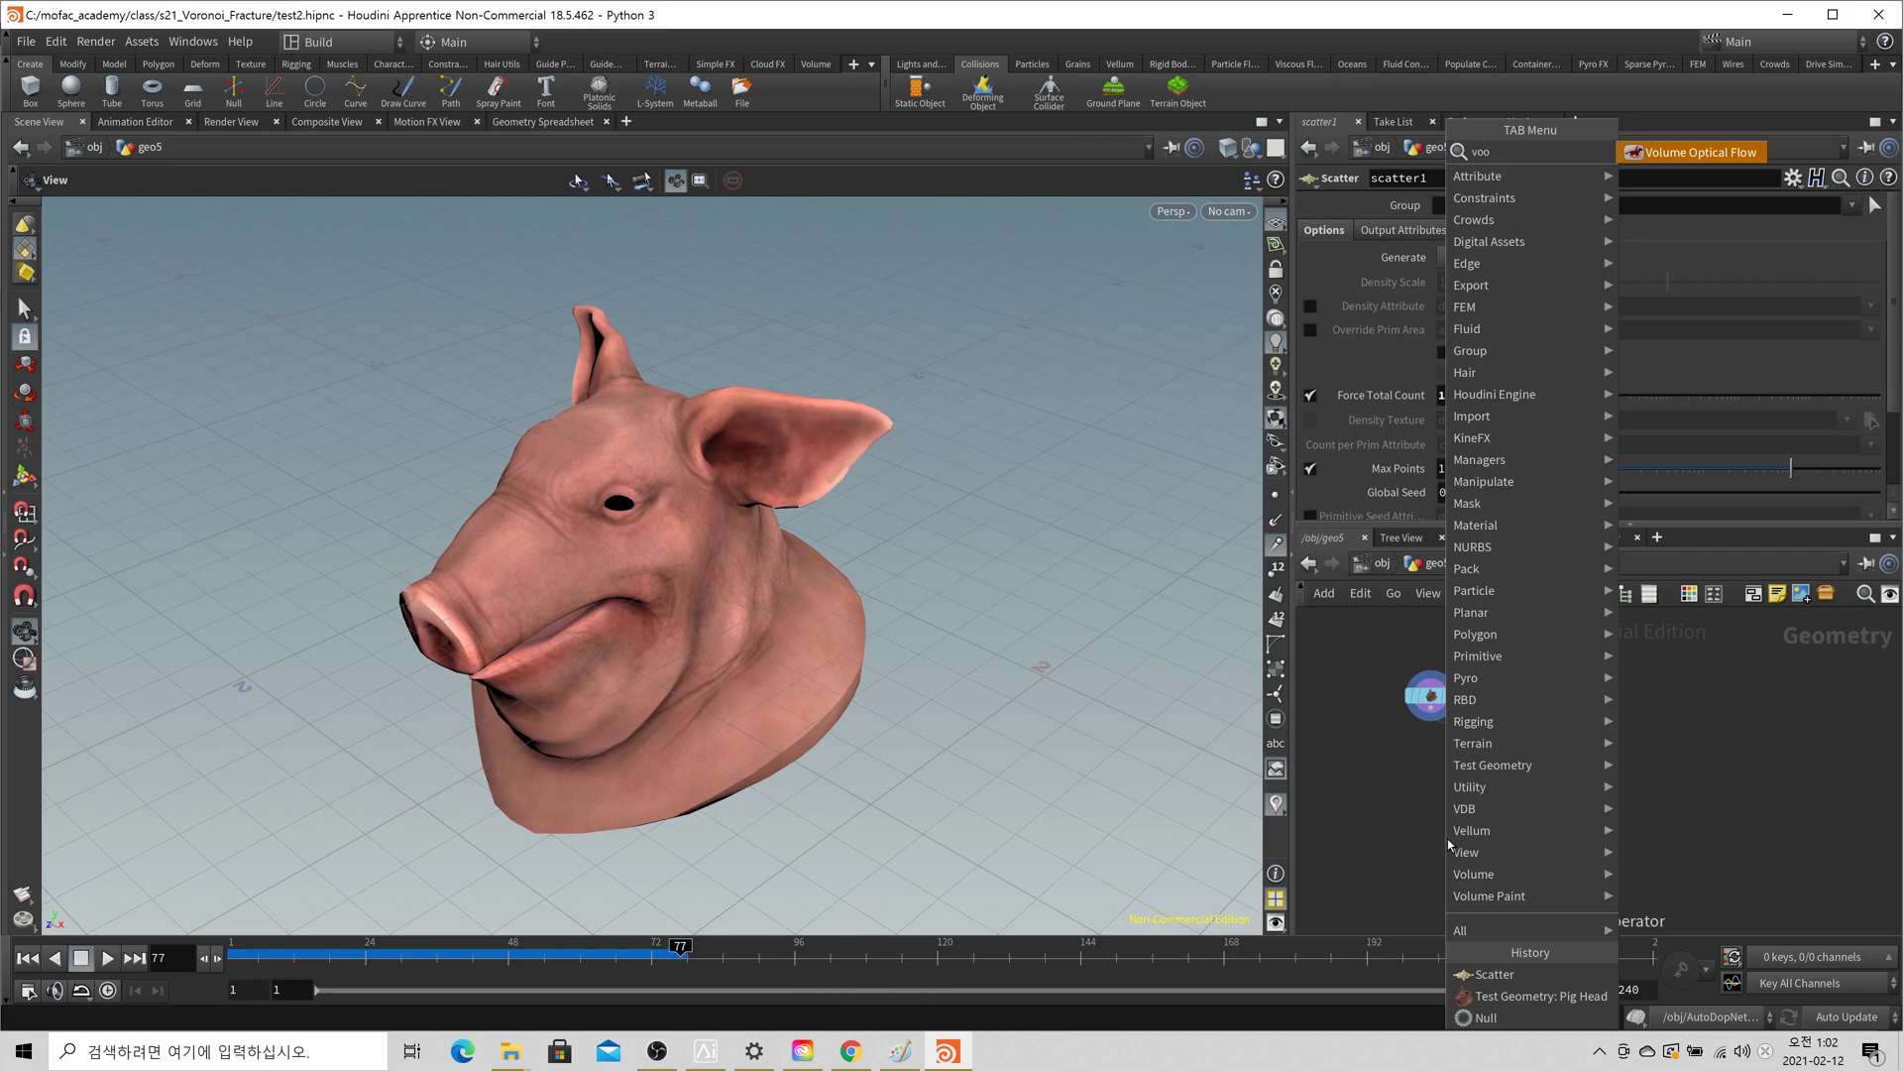
{"action": "key", "text": "Escape"}
{"action": "key", "text": "Tab"}
{"action": "type", "text": "vorofr"}
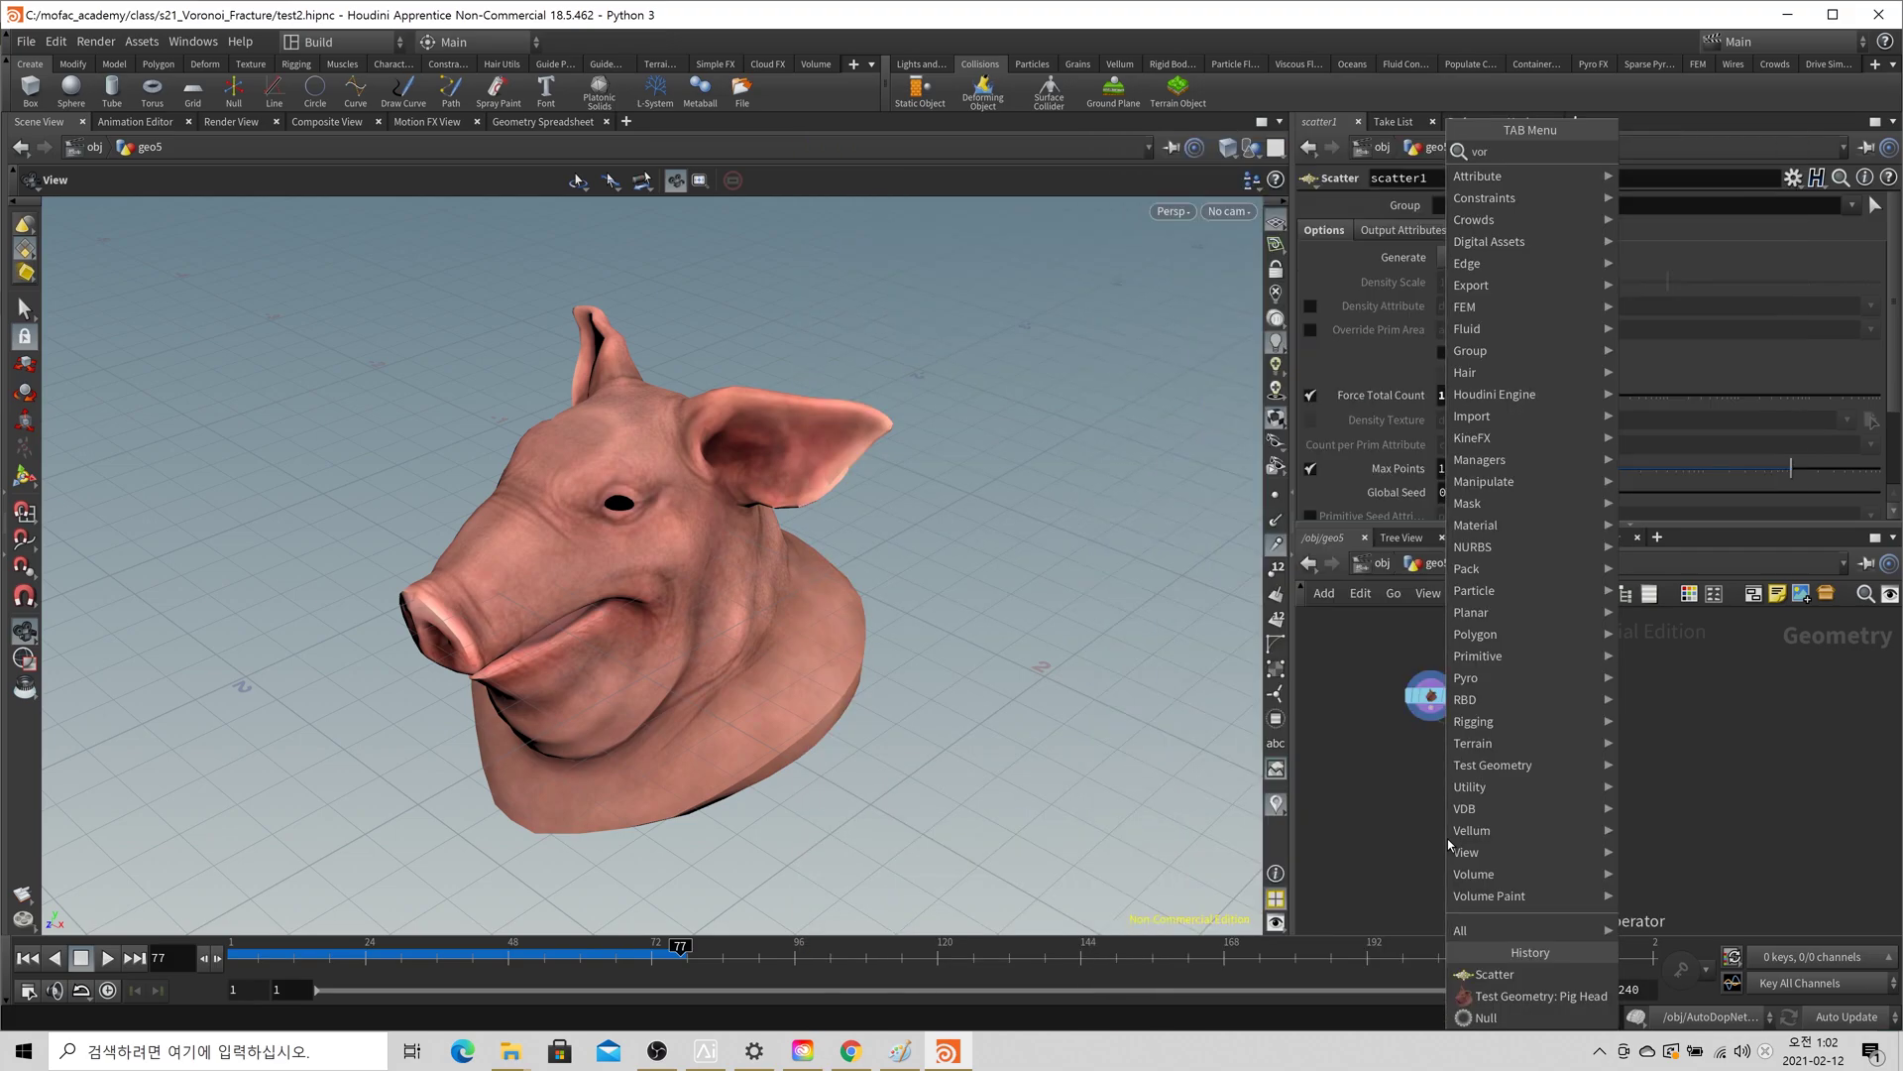
{"action": "key", "text": "Return"}
{"action": "left_click", "coordinate": [1450, 843]}
{"action": "left_click_drag", "start_coordinate": [1432, 720], "coordinate": [1437, 826]}
{"action": "left_click_drag", "start_coordinate": [1547, 763], "coordinate": [1472, 841]}
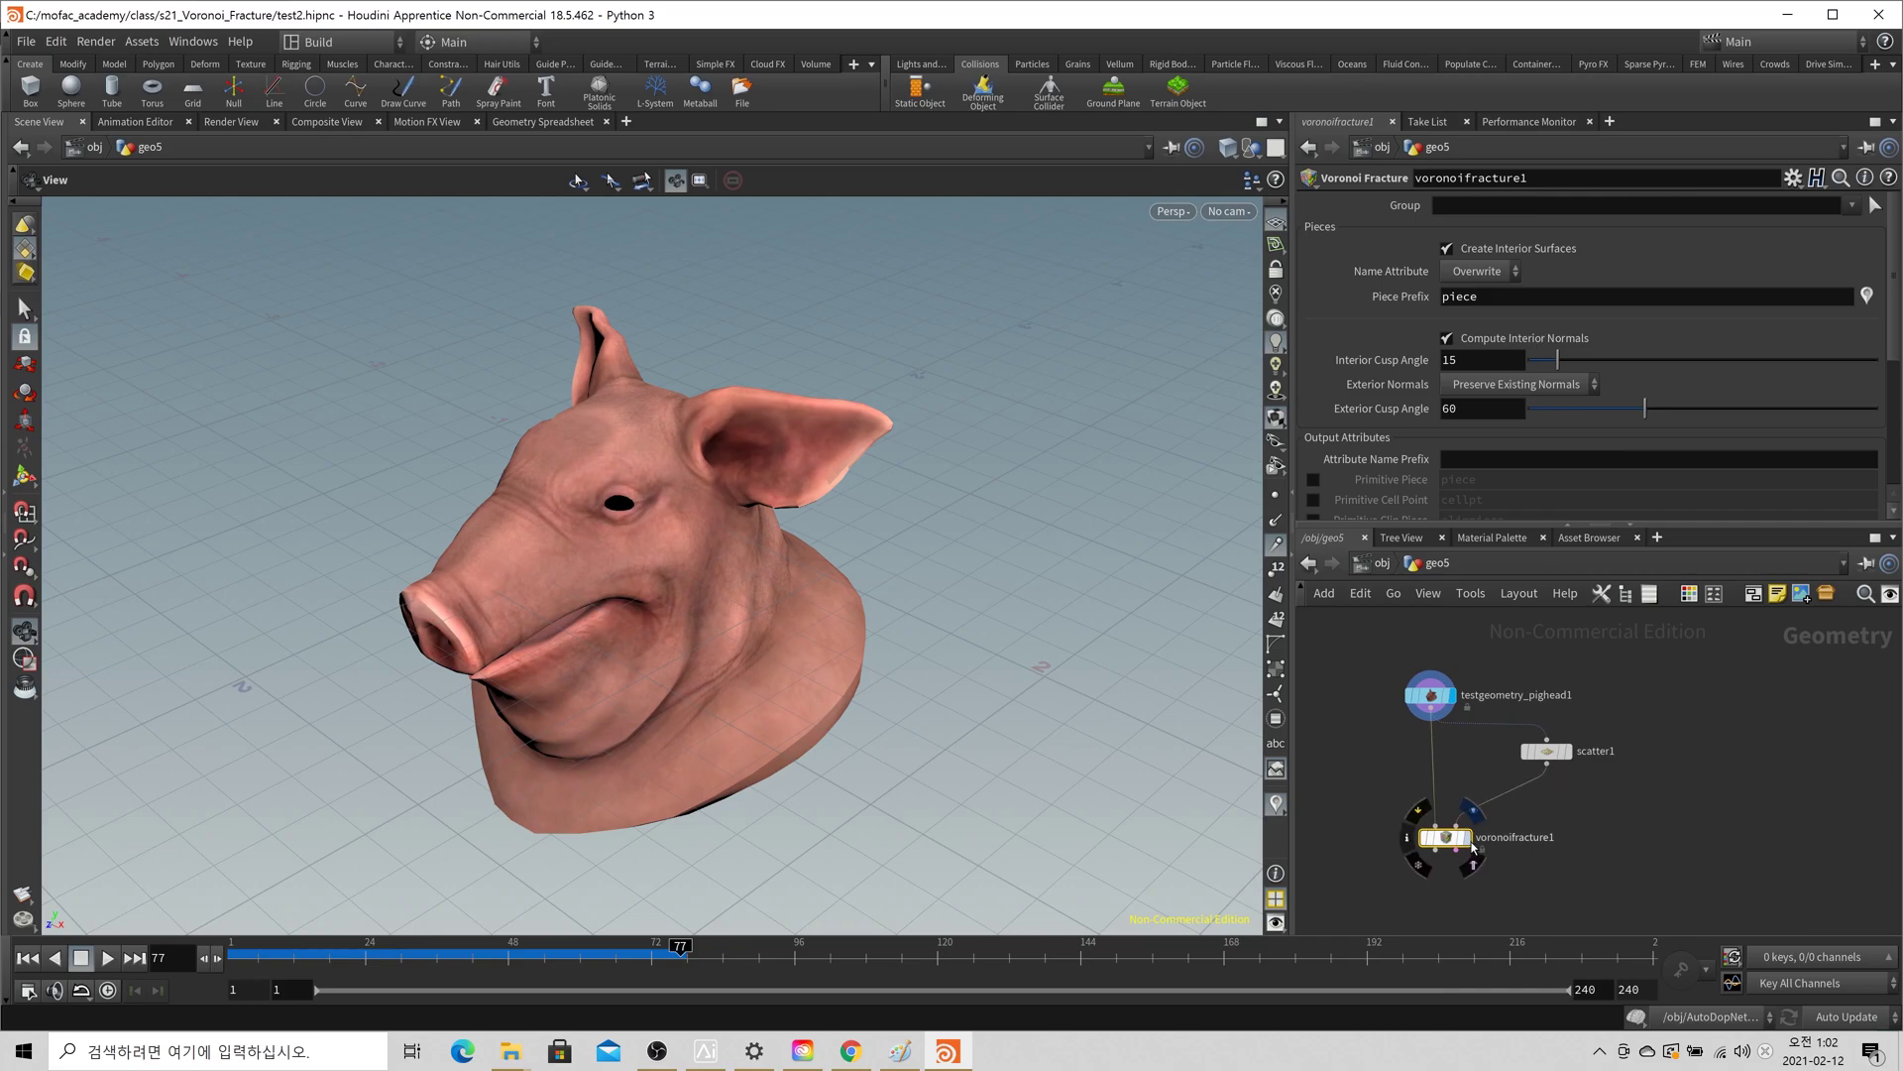
{"action": "left_click", "coordinate": [1465, 837]}
{"action": "left_click_drag", "start_coordinate": [872, 699], "coordinate": [702, 598]}
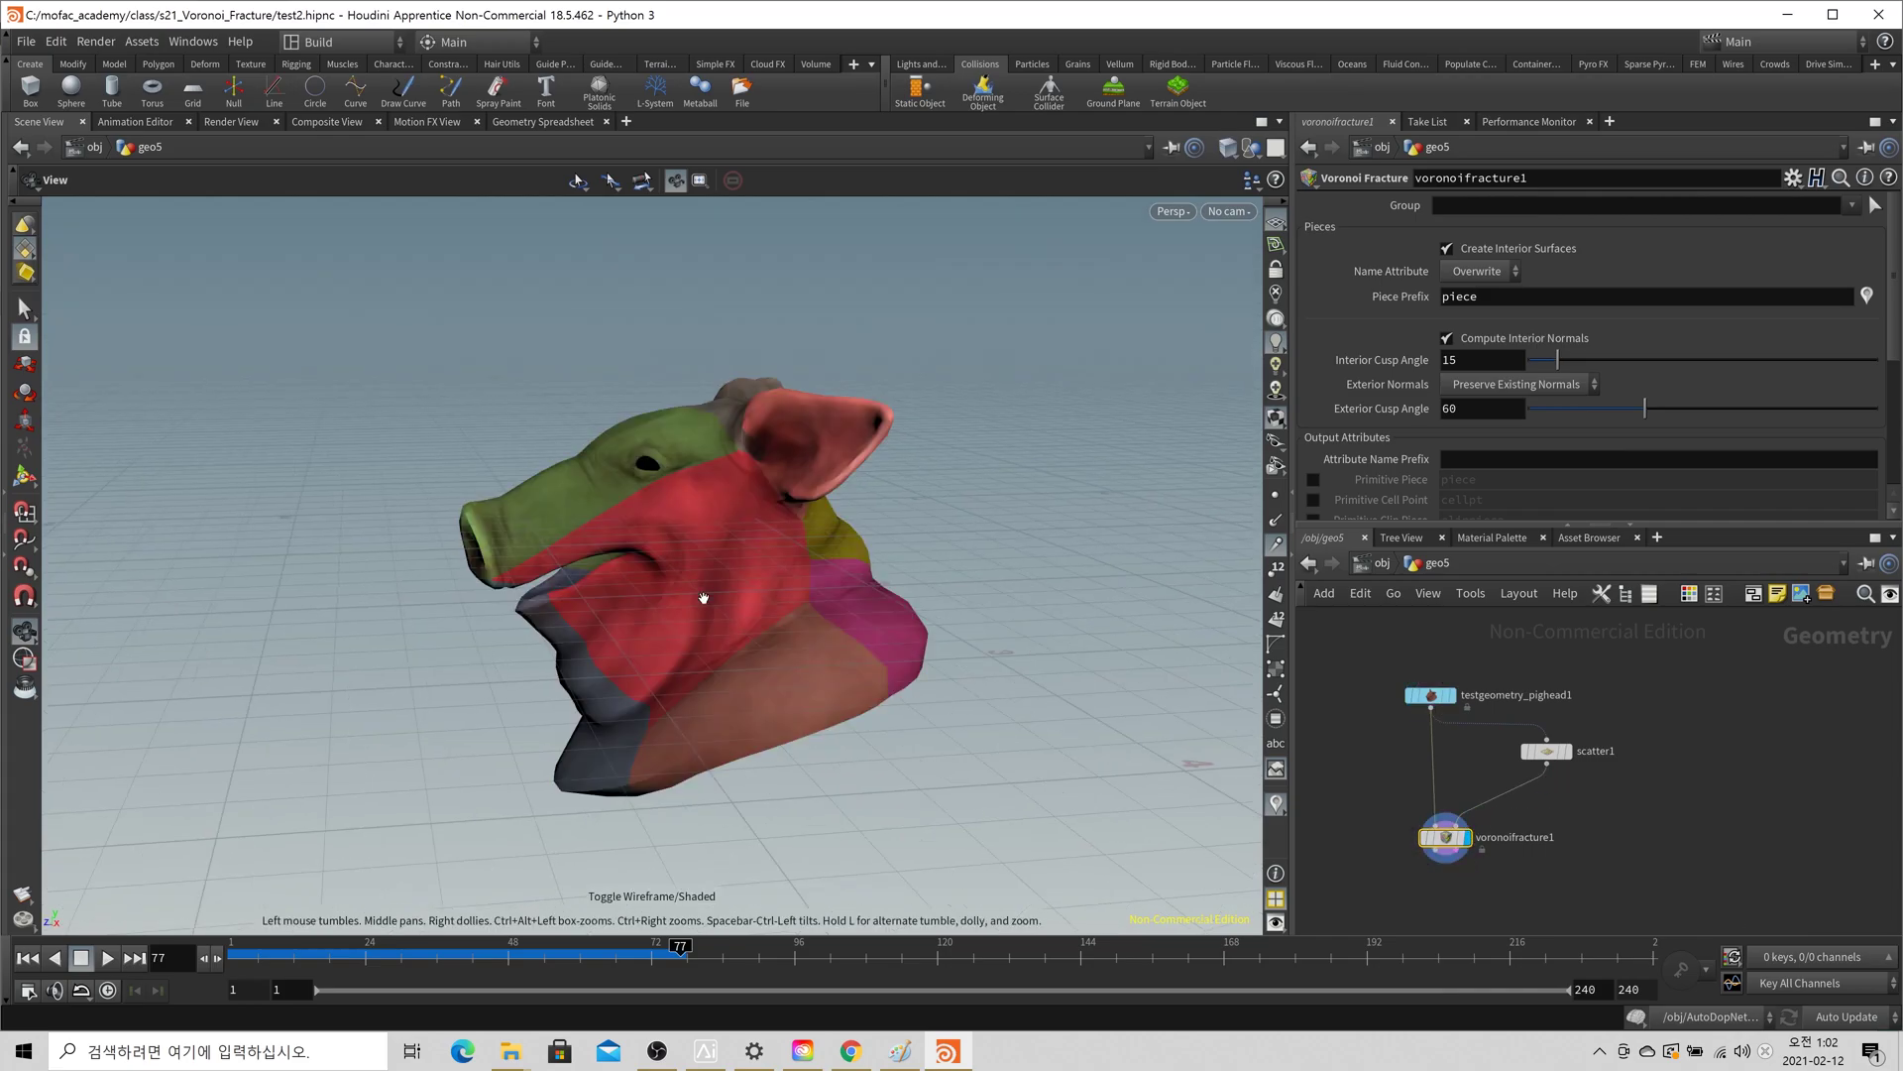
- Add an Exploded View node after the Voronoi Fracture and display it to show the separated pig head pieces
{"action": "middle_click_drag", "start_coordinate": [1448, 808], "coordinate": [1473, 776]}
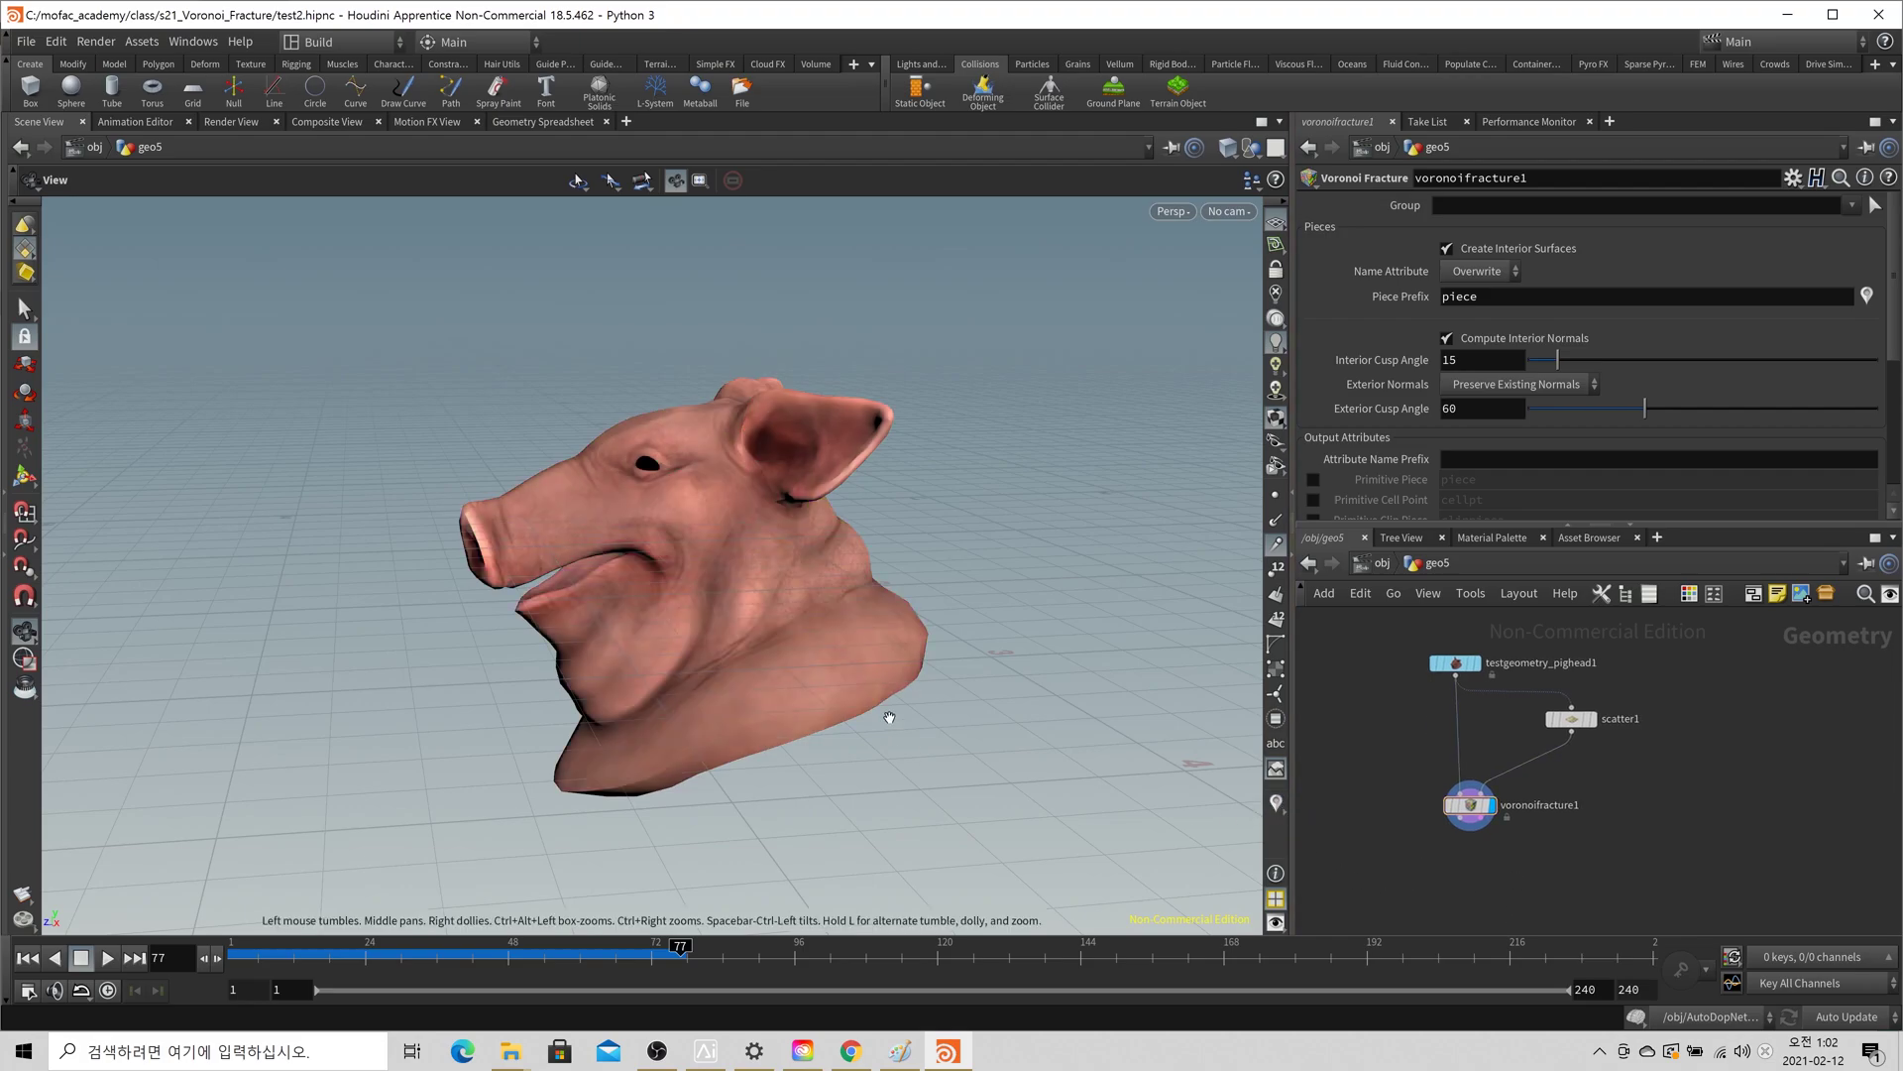
{"action": "key", "text": "Tab"}
{"action": "type", "text": "explo"}
{"action": "key", "text": "Return"}
{"action": "left_click", "coordinate": [1390, 879]}
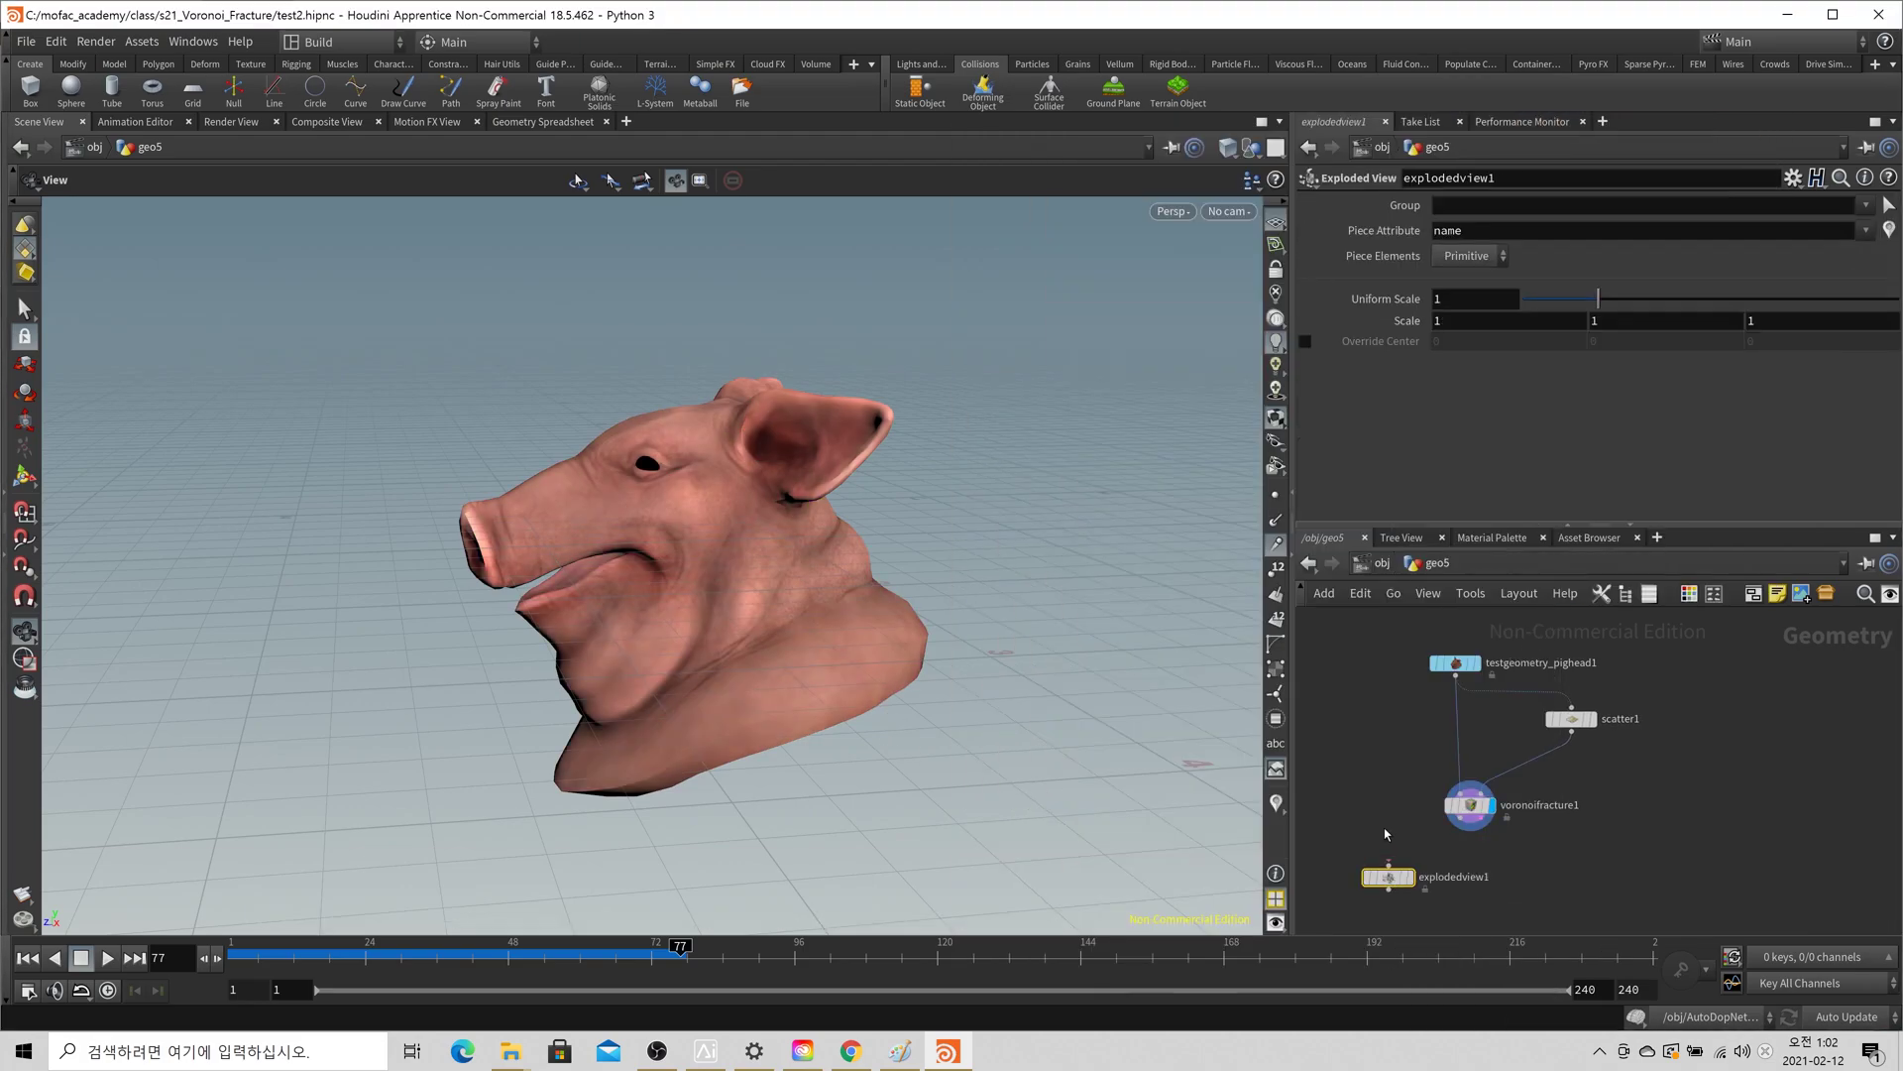
{"action": "left_click", "coordinate": [1408, 876]}
{"action": "key", "text": "w"}
{"action": "key", "text": "w"}
{"action": "mouse_move", "coordinate": [742, 382]}
{"action": "left_mouse_down"}
{"action": "mouse_move", "coordinate": [703, 365]}
{"action": "mouse_move", "coordinate": [1079, 353]}
{"action": "mouse_move", "coordinate": [857, 342]}
{"action": "left_mouse_up"}
{"action": "mouse_move", "coordinate": [1027, 713]}
{"action": "left_mouse_down"}
{"action": "mouse_move", "coordinate": [1144, 594]}
{"action": "mouse_move", "coordinate": [1011, 644]}
{"action": "left_mouse_up"}
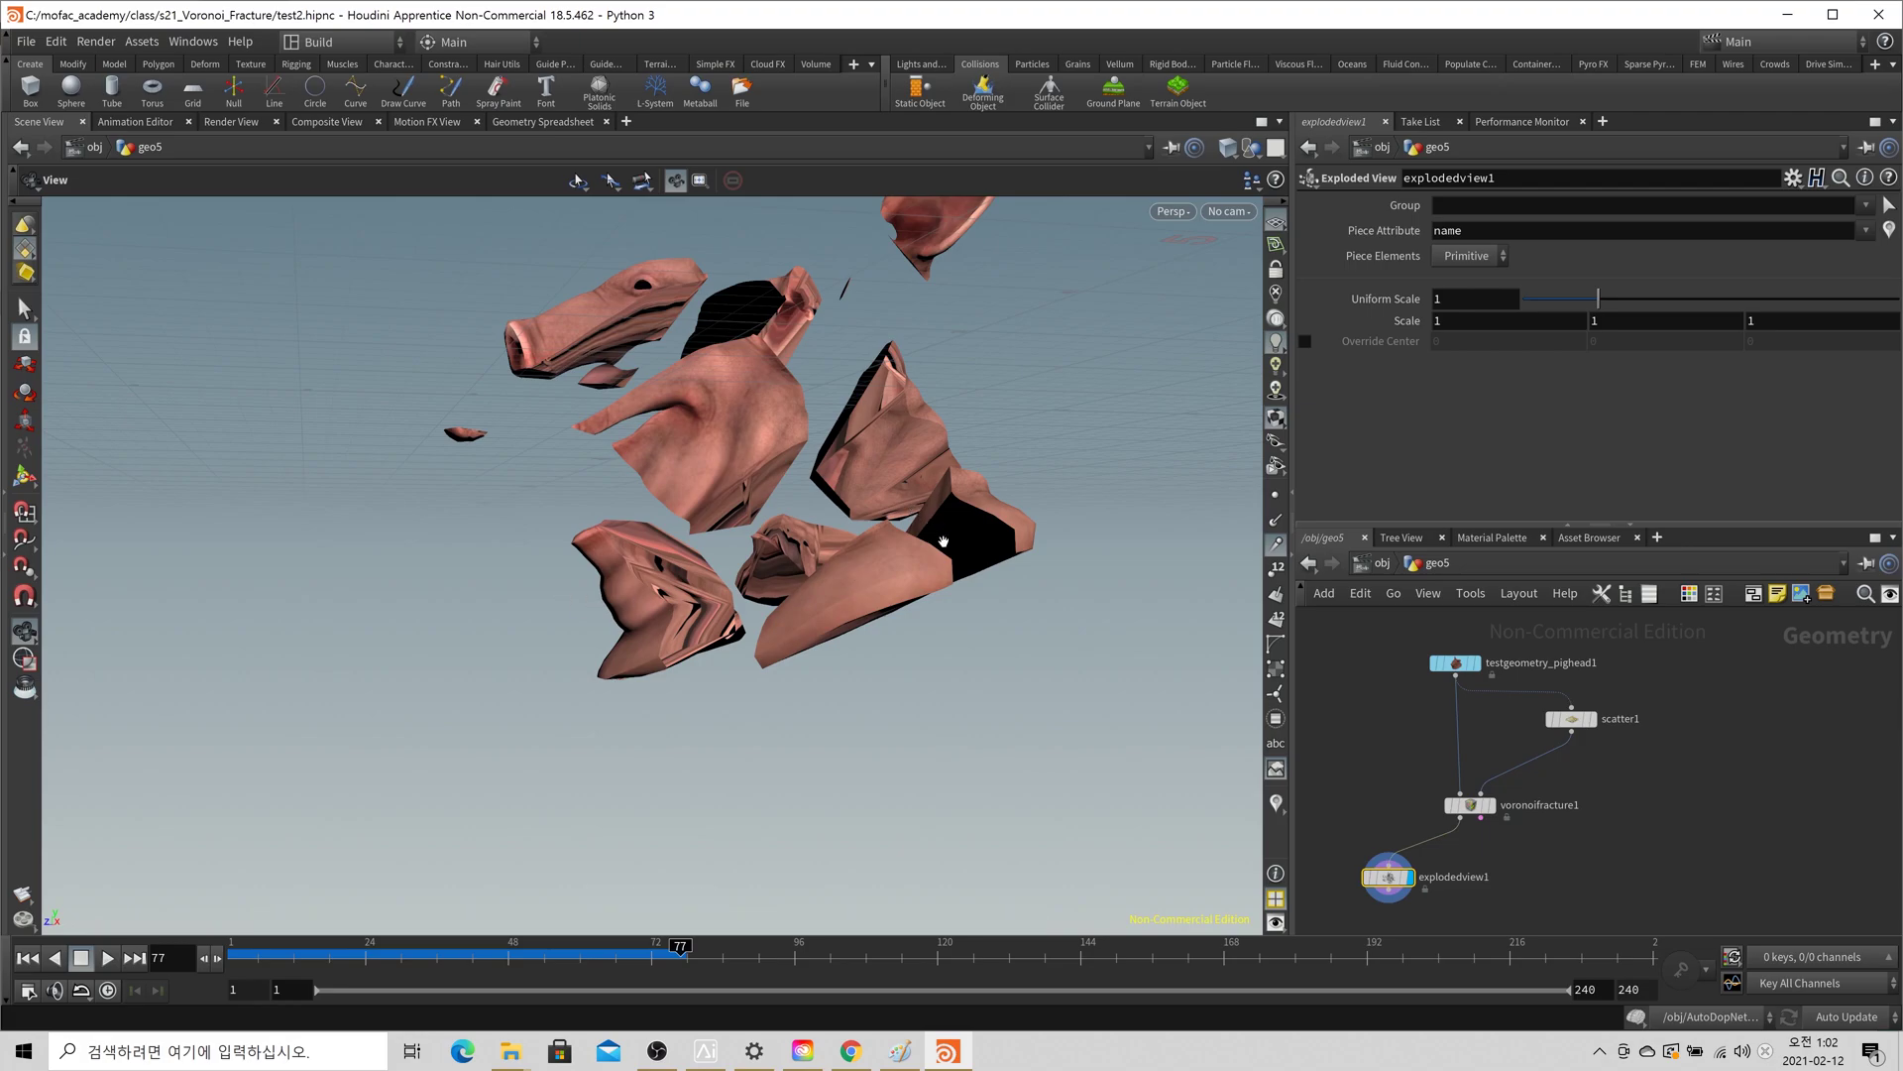
- Compare the UV layouts of the original pig head, the exploded view and the Voronoi Fracture in the UV view
{"action": "key", "text": "space+5"}
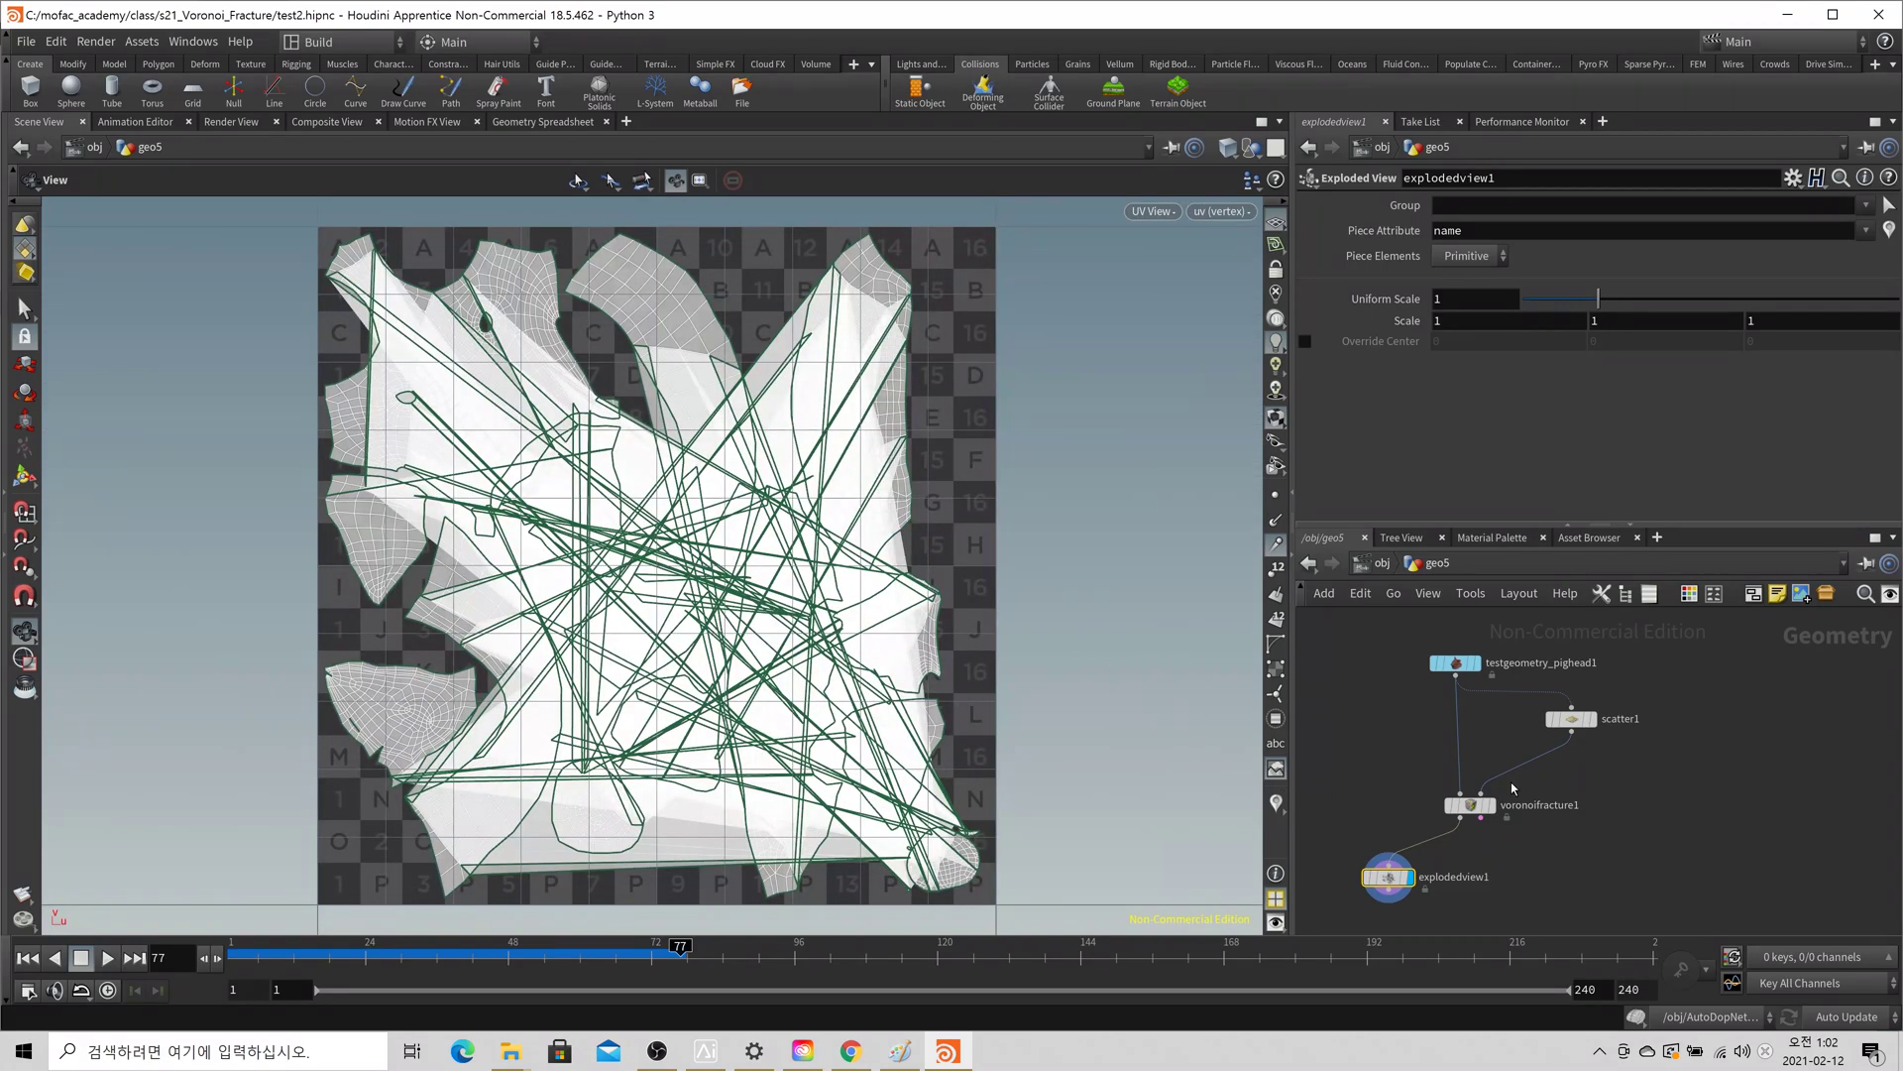
{"action": "left_click", "coordinate": [1475, 662]}
{"action": "left_click", "coordinate": [1408, 876]}
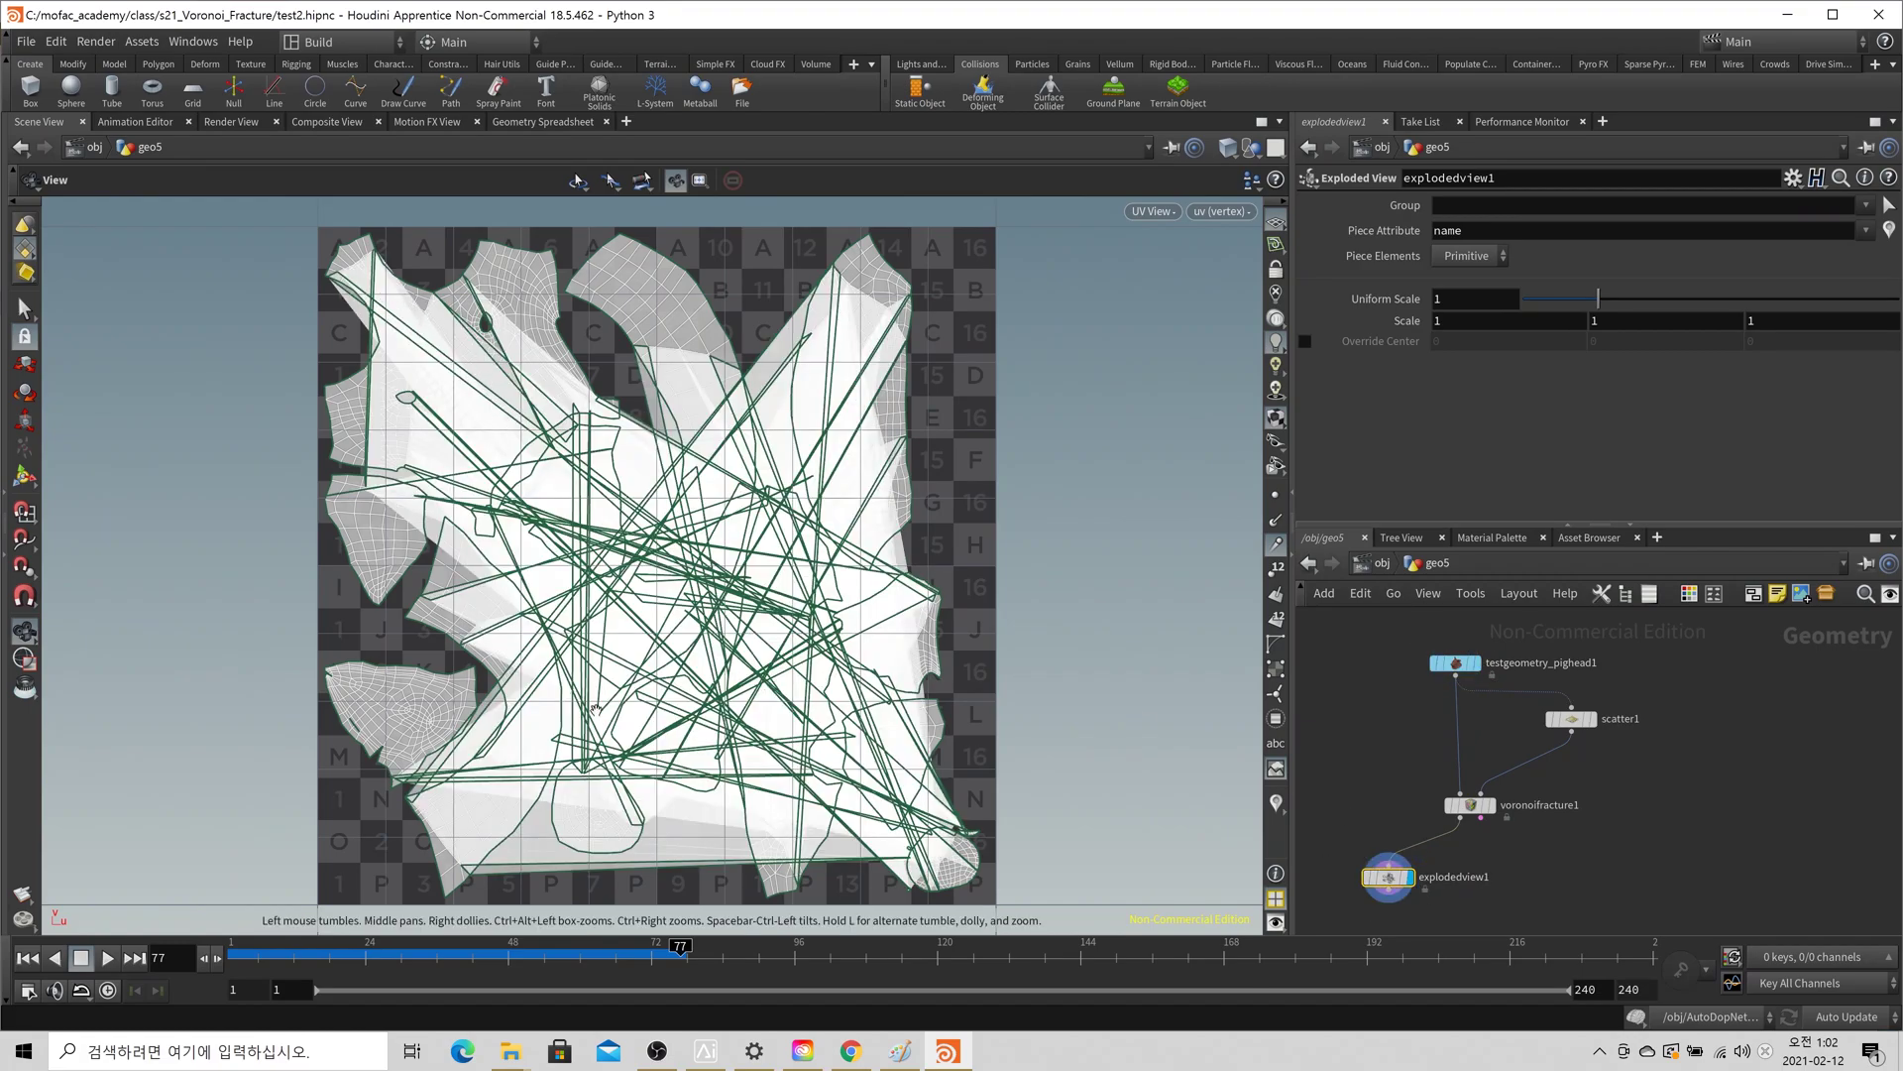
{"action": "left_click", "coordinate": [1490, 804]}
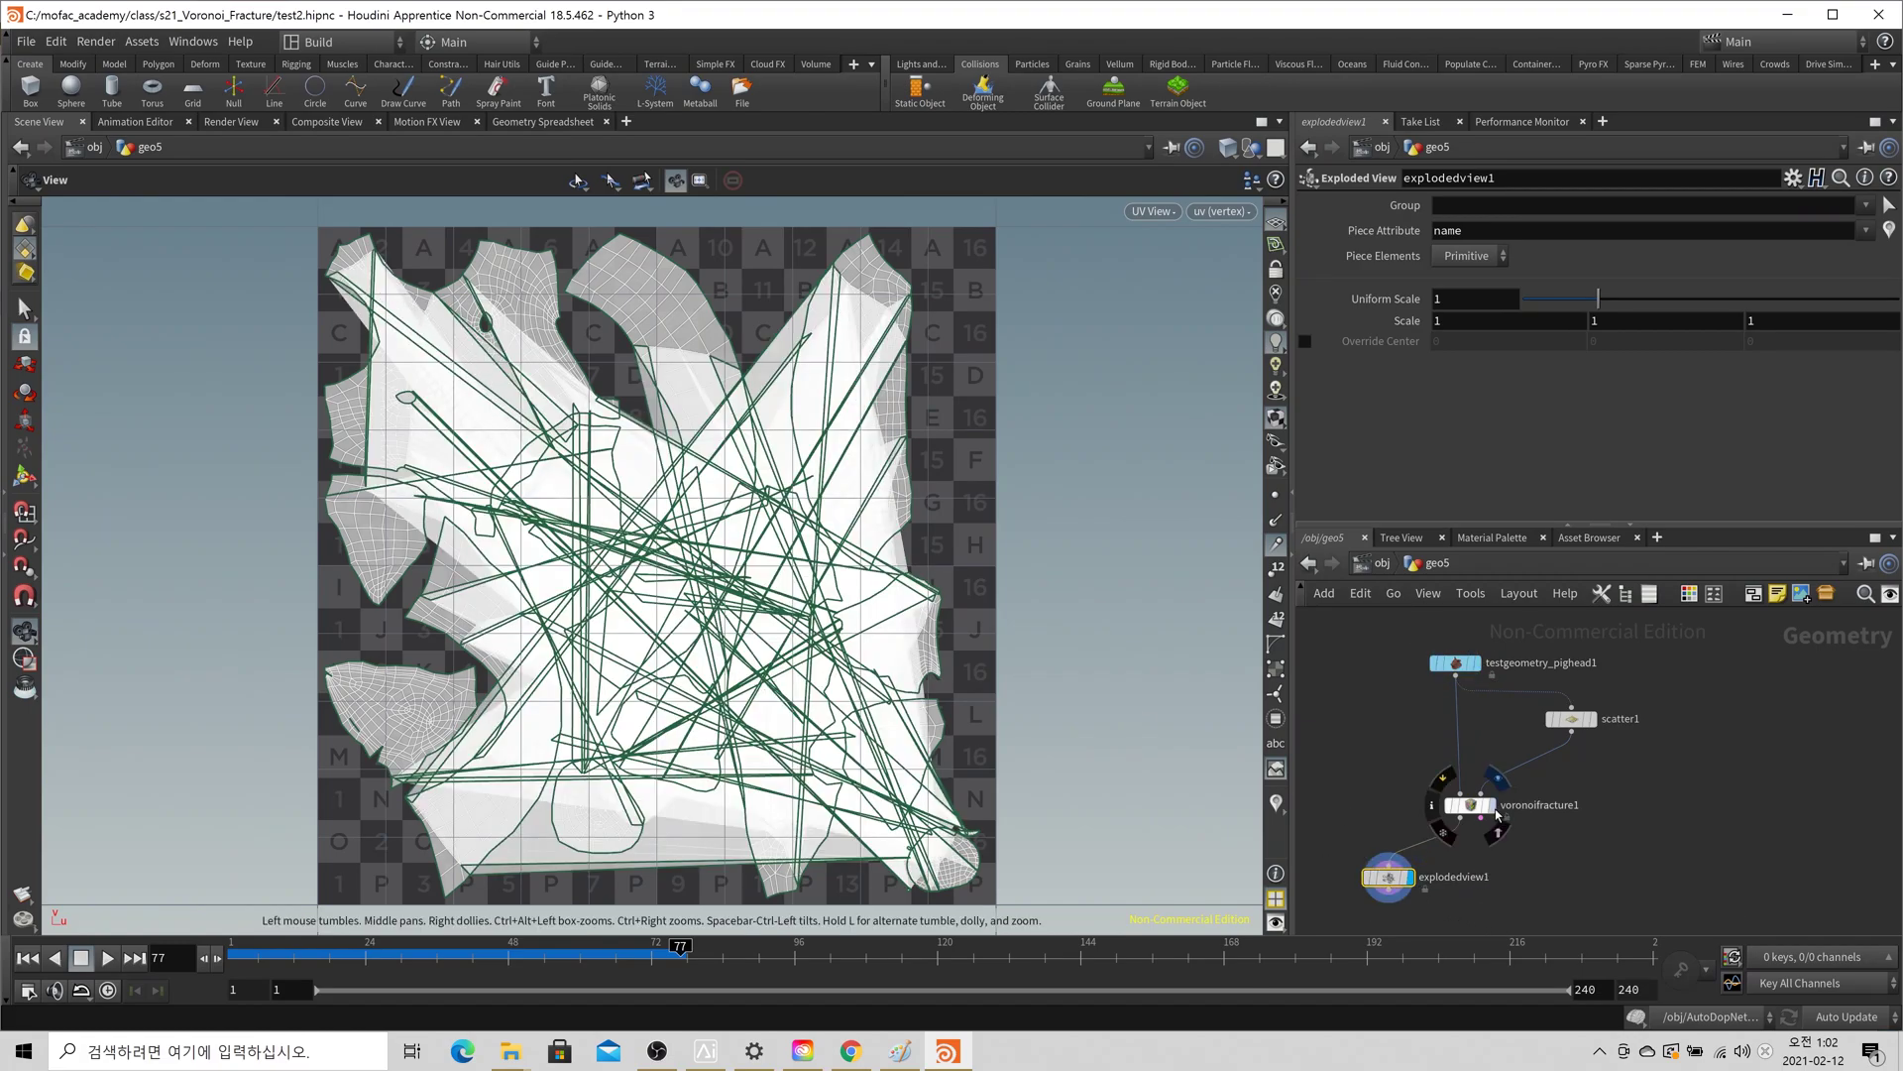
{"action": "left_click", "coordinate": [1470, 805]}
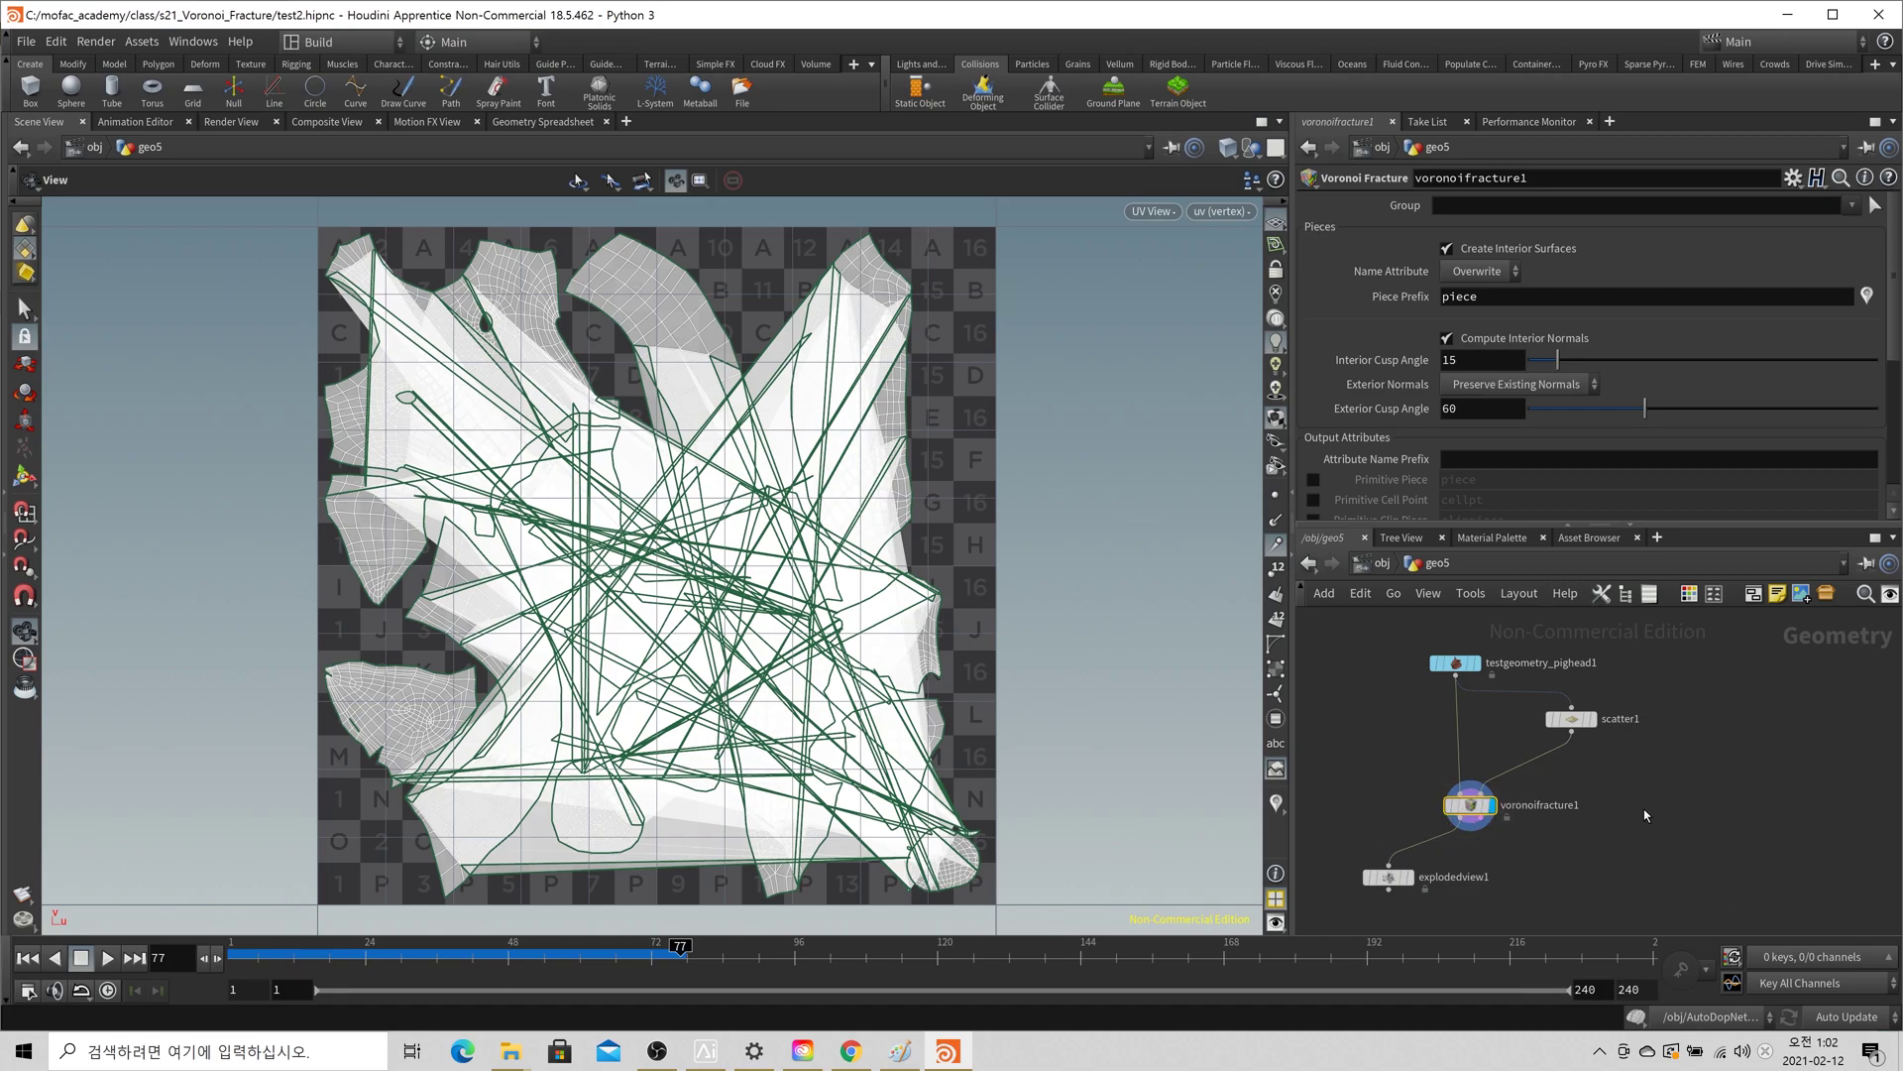
- Inspect the primitive groups in the node info of the Voronoi Fracture and pig head, and return to the perspective view
{"action": "scroll", "coordinate": [1606, 809], "scroll_direction": "up", "scroll_amount": 2}
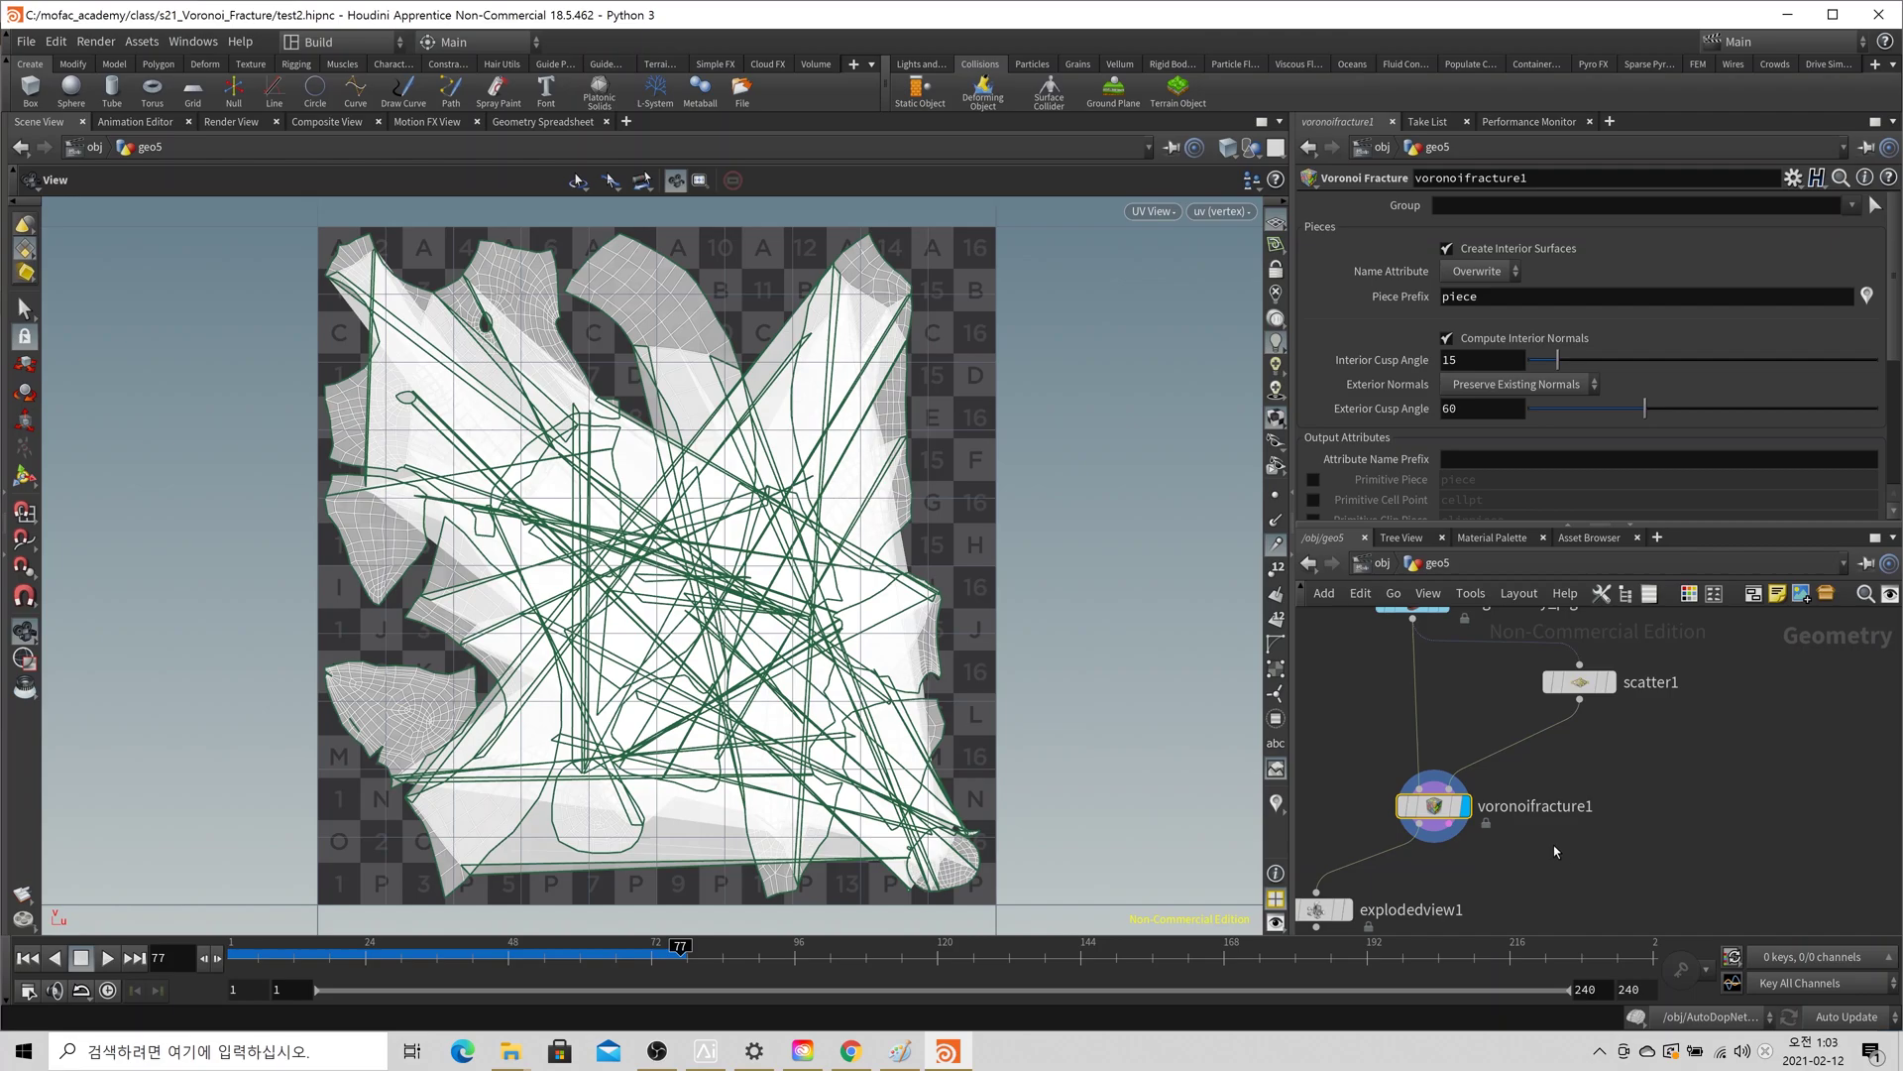
{"action": "middle_click", "coordinate": [1434, 805]}
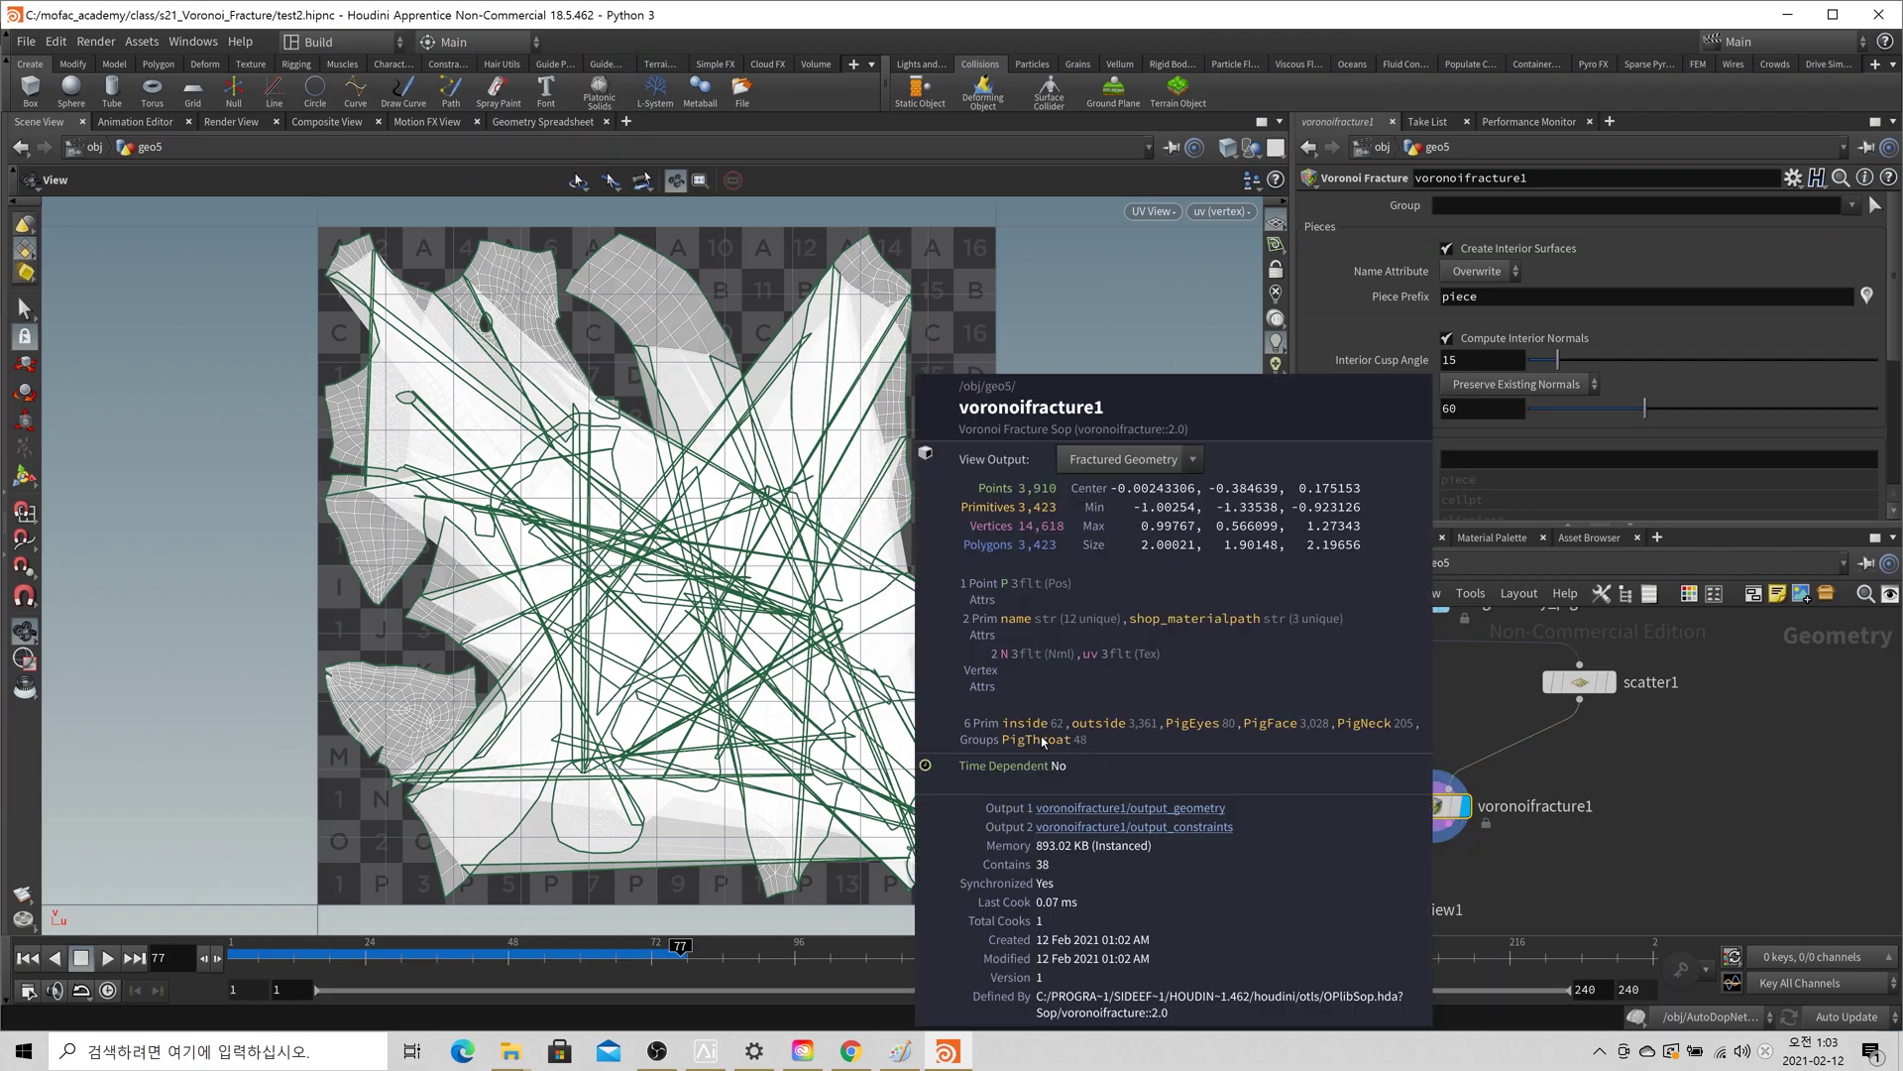
{"action": "middle_click", "coordinate": [1412, 600]}
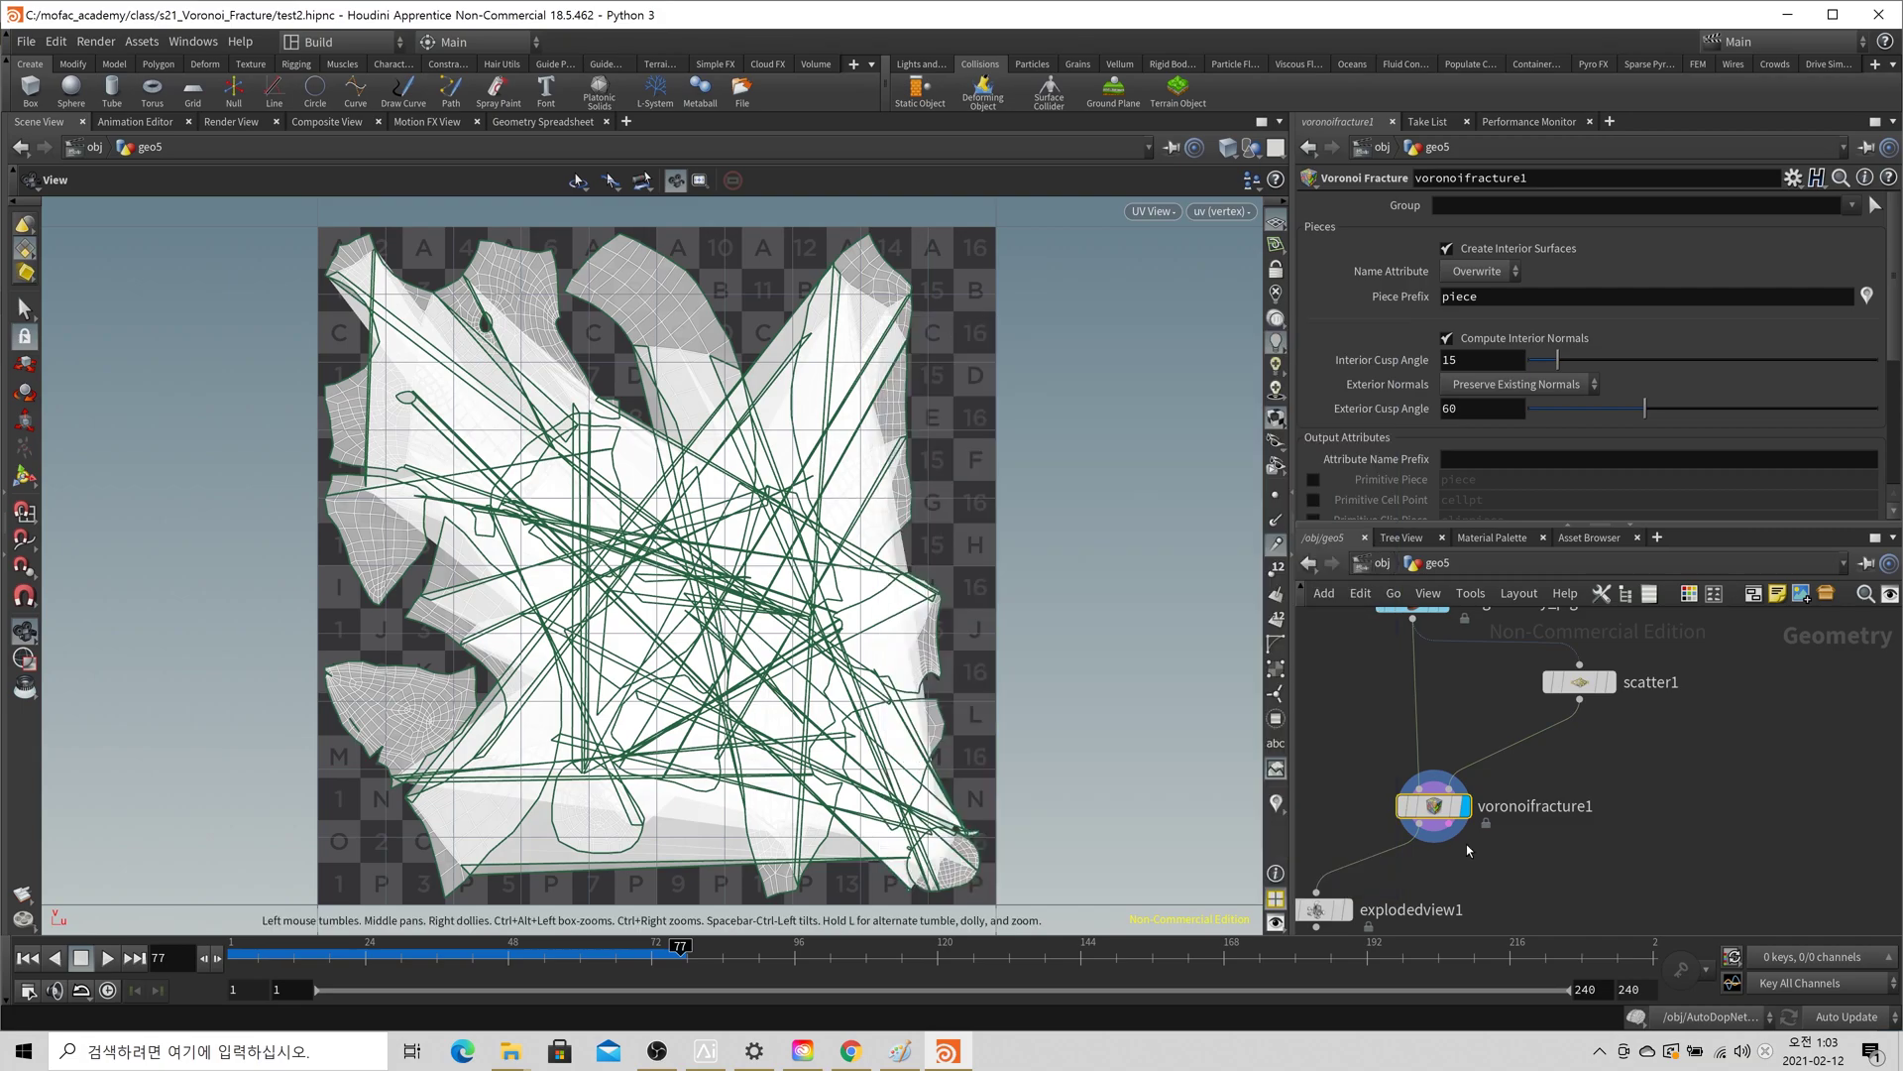
{"action": "middle_click", "coordinate": [1433, 805]}
{"action": "key", "text": "space+1"}
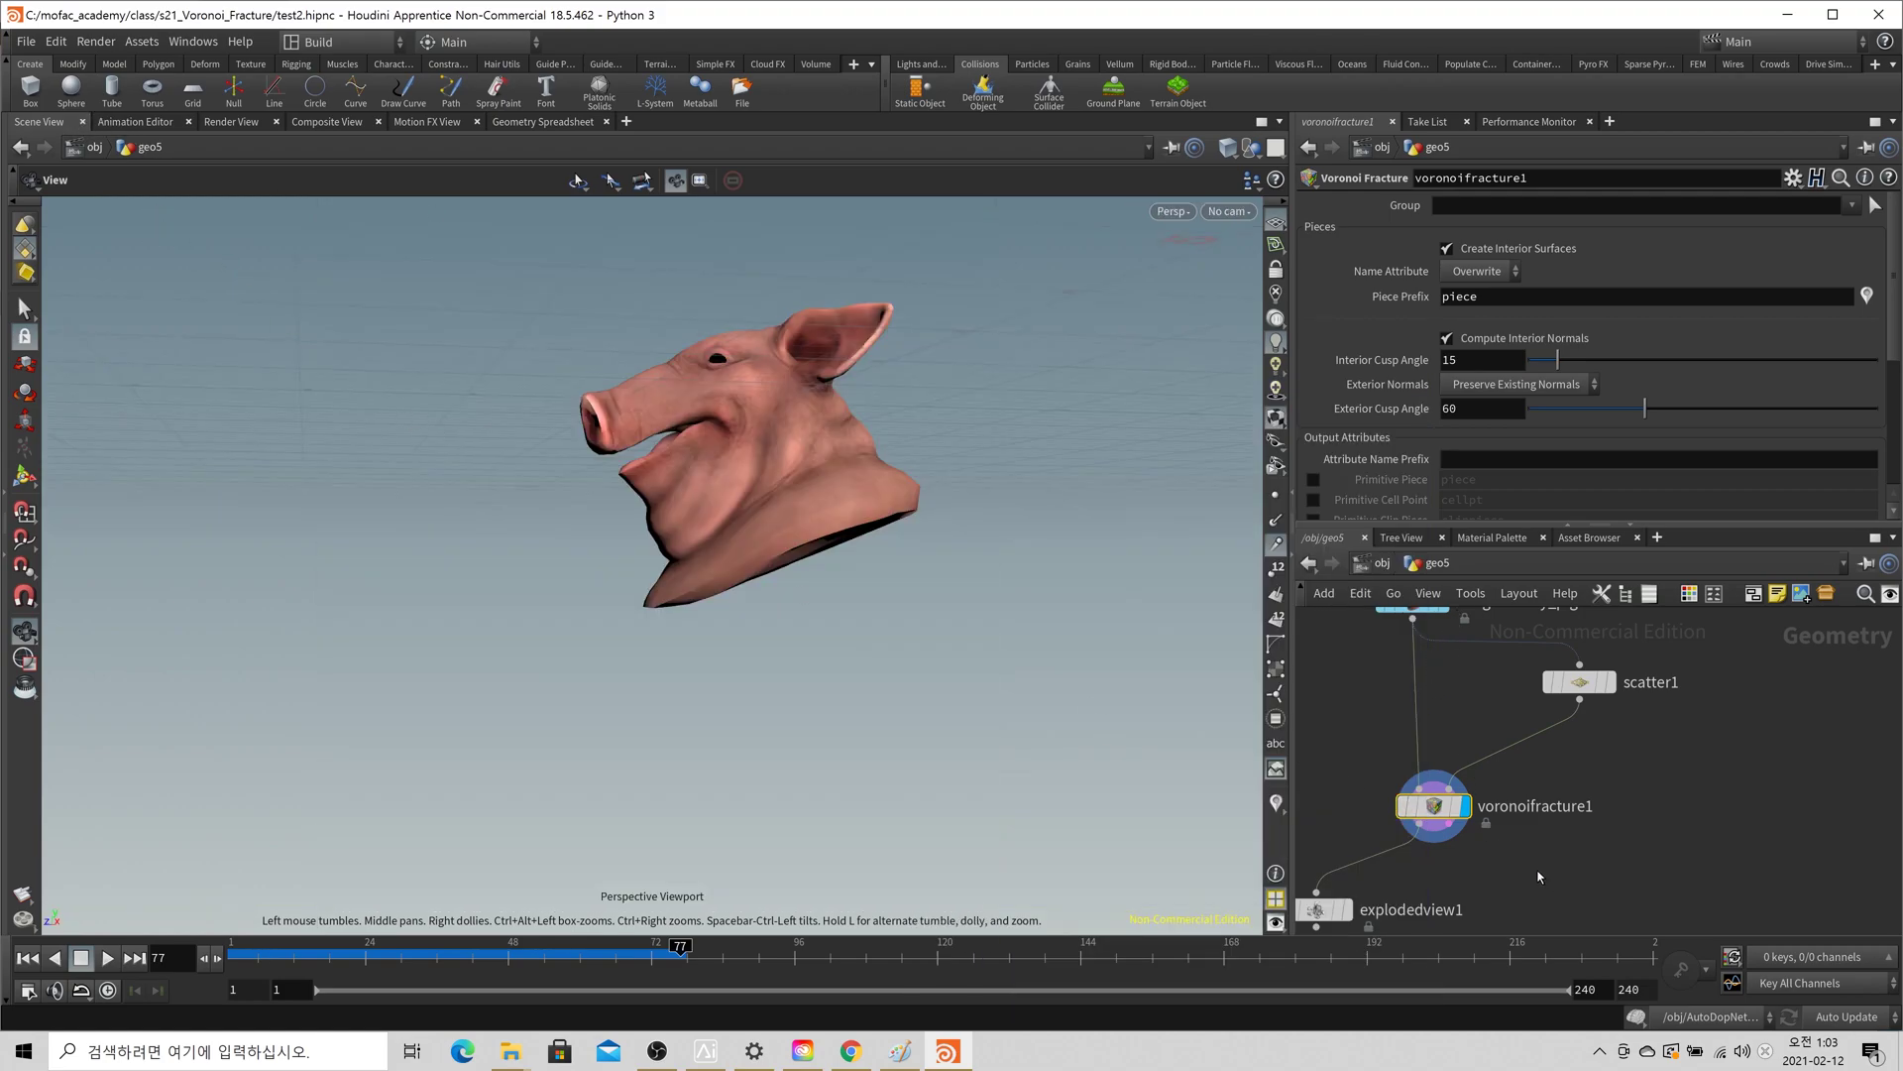
- Add a Delete node on a separate branch from the Voronoi Fracture and display it
{"action": "key", "text": "Tab"}
{"action": "type", "text": "dele"}
{"action": "key", "text": "Return"}
{"action": "left_click", "coordinate": [1538, 873]}
{"action": "left_click", "coordinate": [1567, 870]}
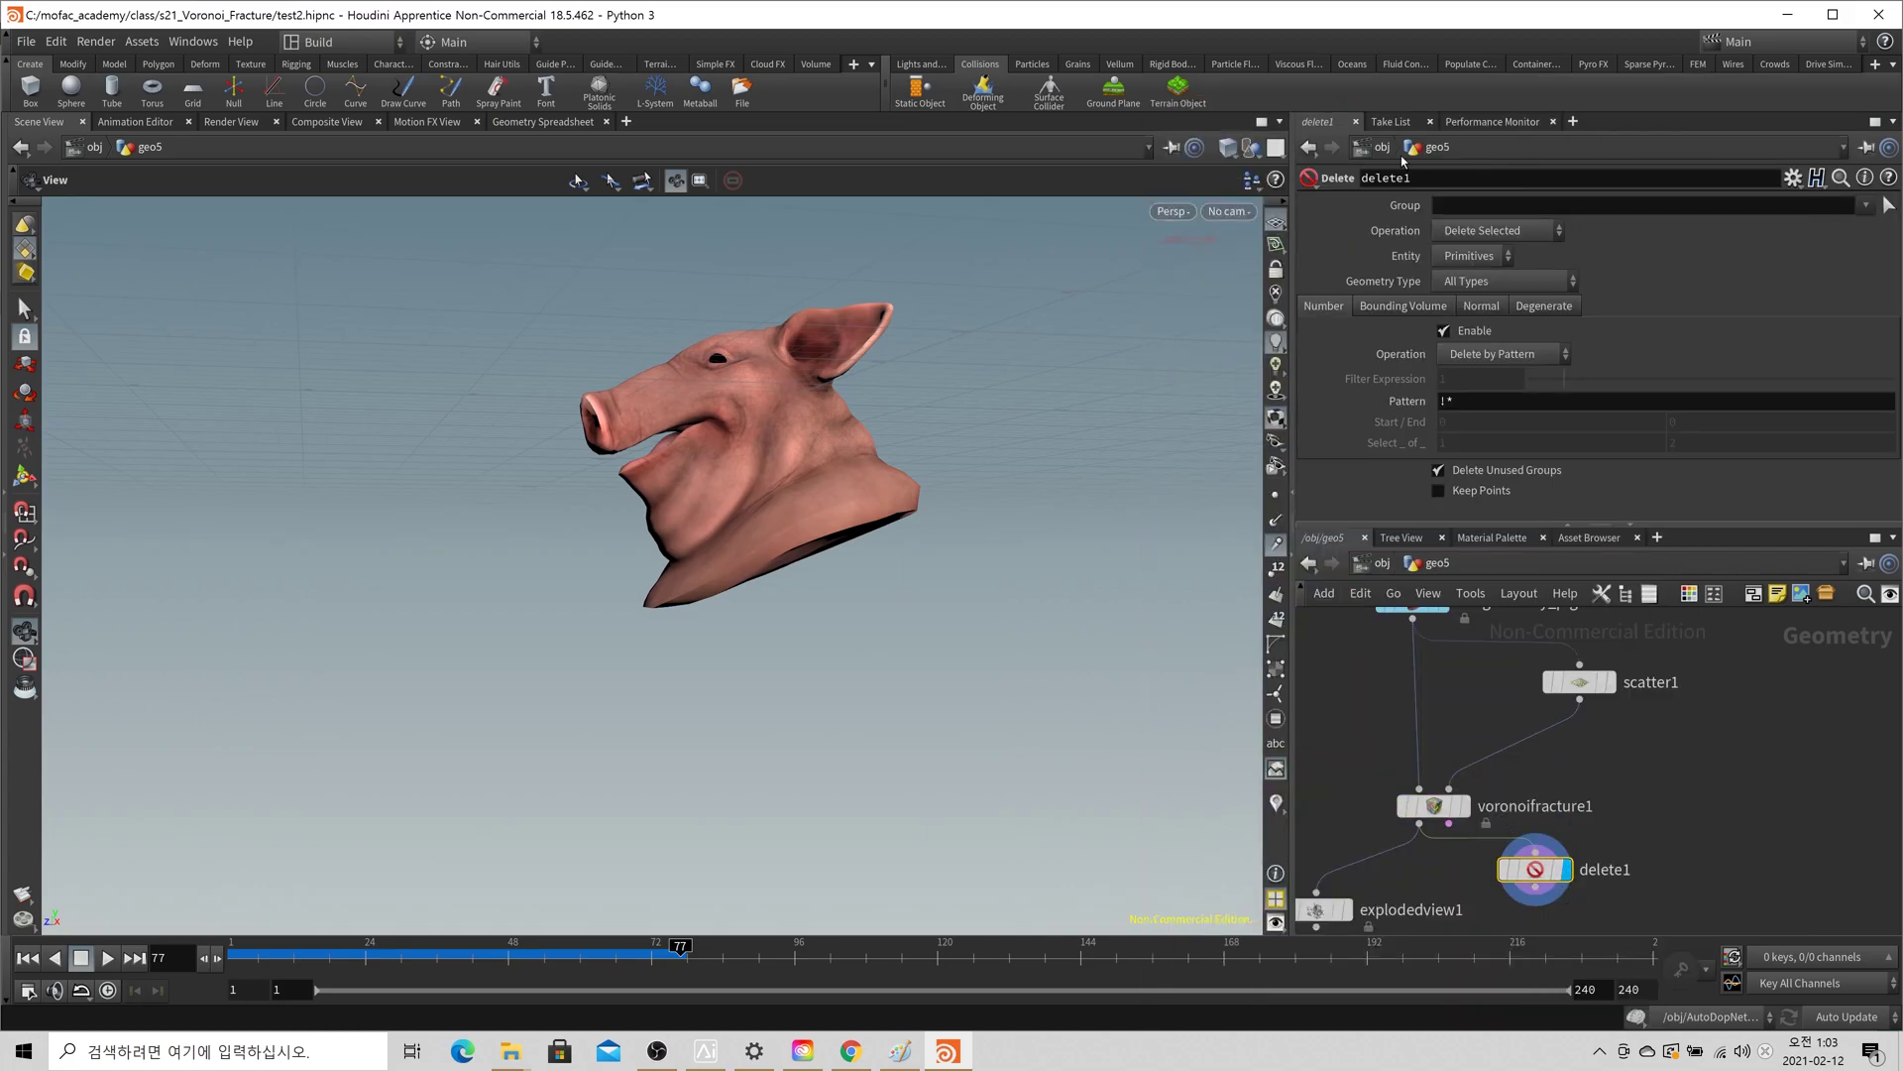
- Set the Delete node to Delete Non-Selected with the outside primitive group
{"action": "left_click", "coordinate": [1497, 230]}
{"action": "left_click", "coordinate": [1517, 258]}
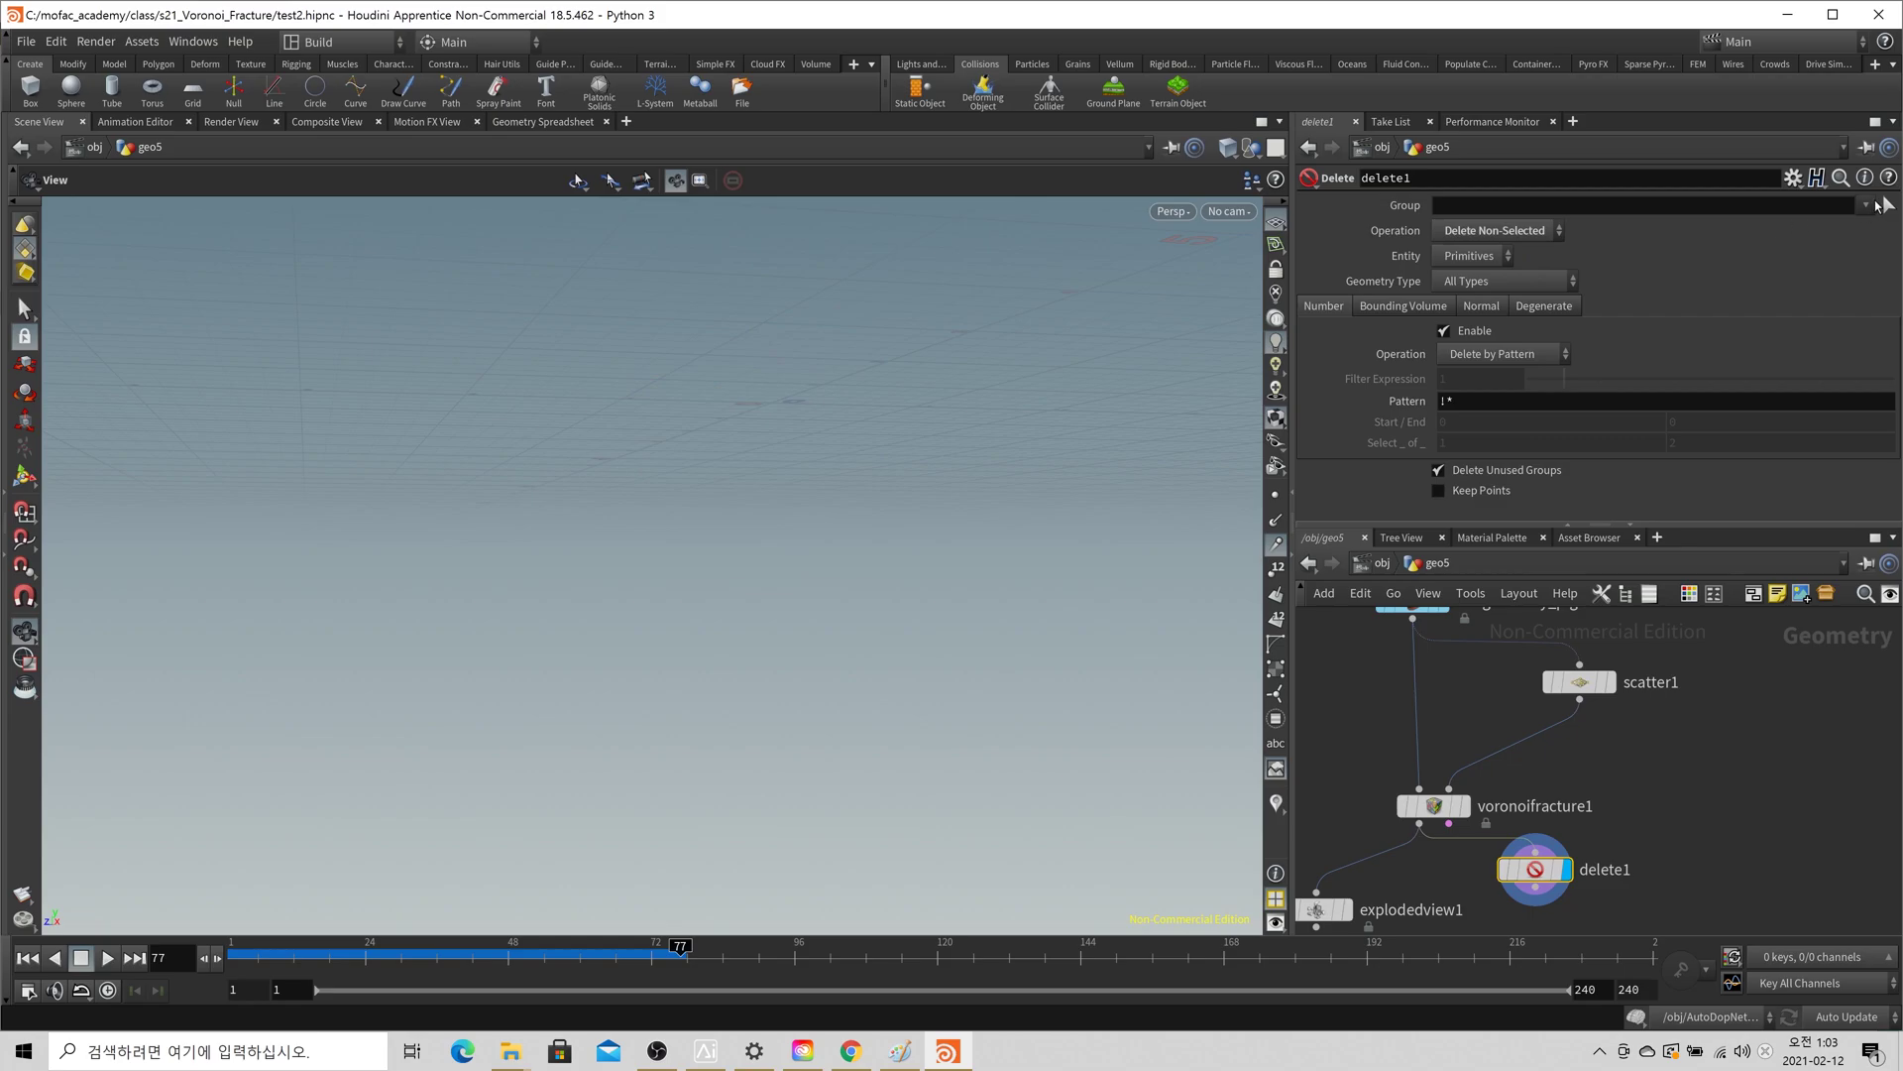
{"action": "left_click", "coordinate": [1881, 205]}
{"action": "left_click", "coordinate": [1839, 333]}
- Compare the wireframe of the Delete node's outside surface with the original pig head's mesh
{"action": "key", "text": "w"}
{"action": "scroll", "coordinate": [978, 430], "scroll_direction": "up", "scroll_amount": 3}
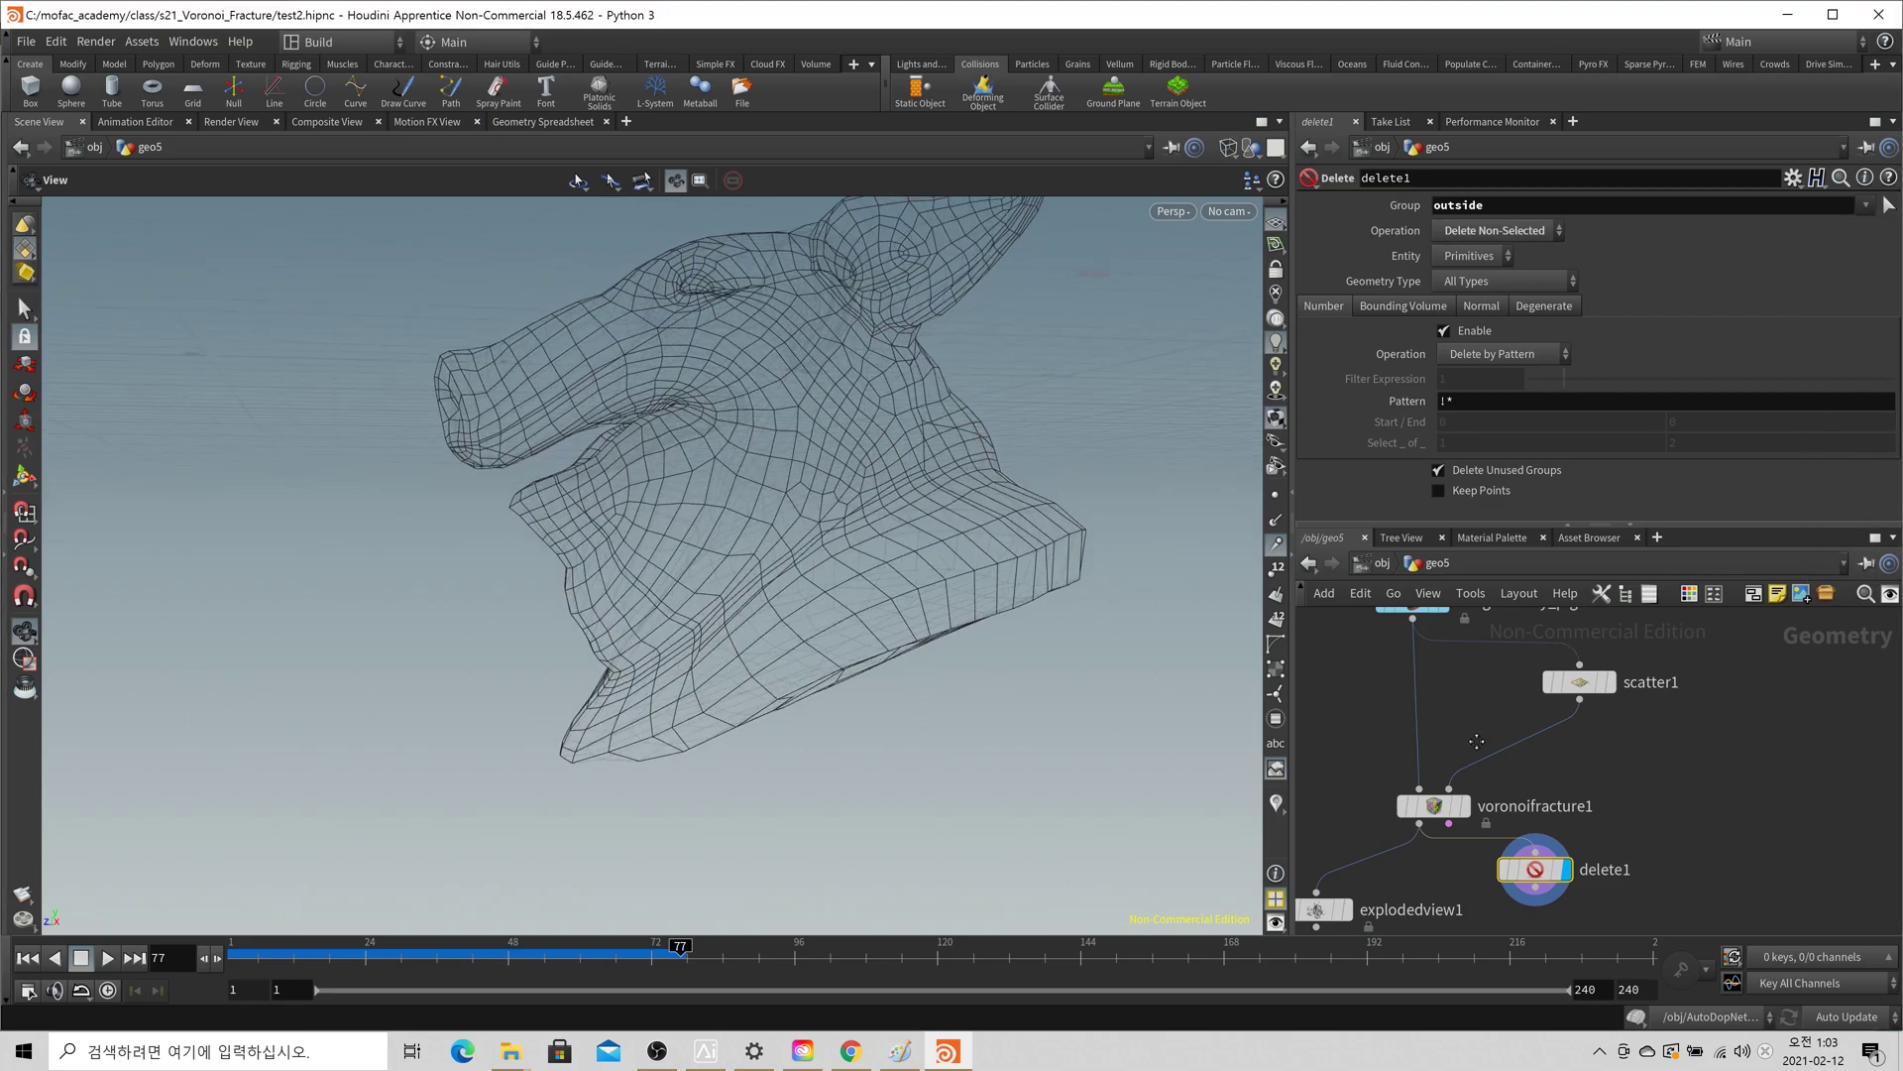
{"action": "middle_click_drag", "start_coordinate": [1376, 677], "coordinate": [1362, 728]}
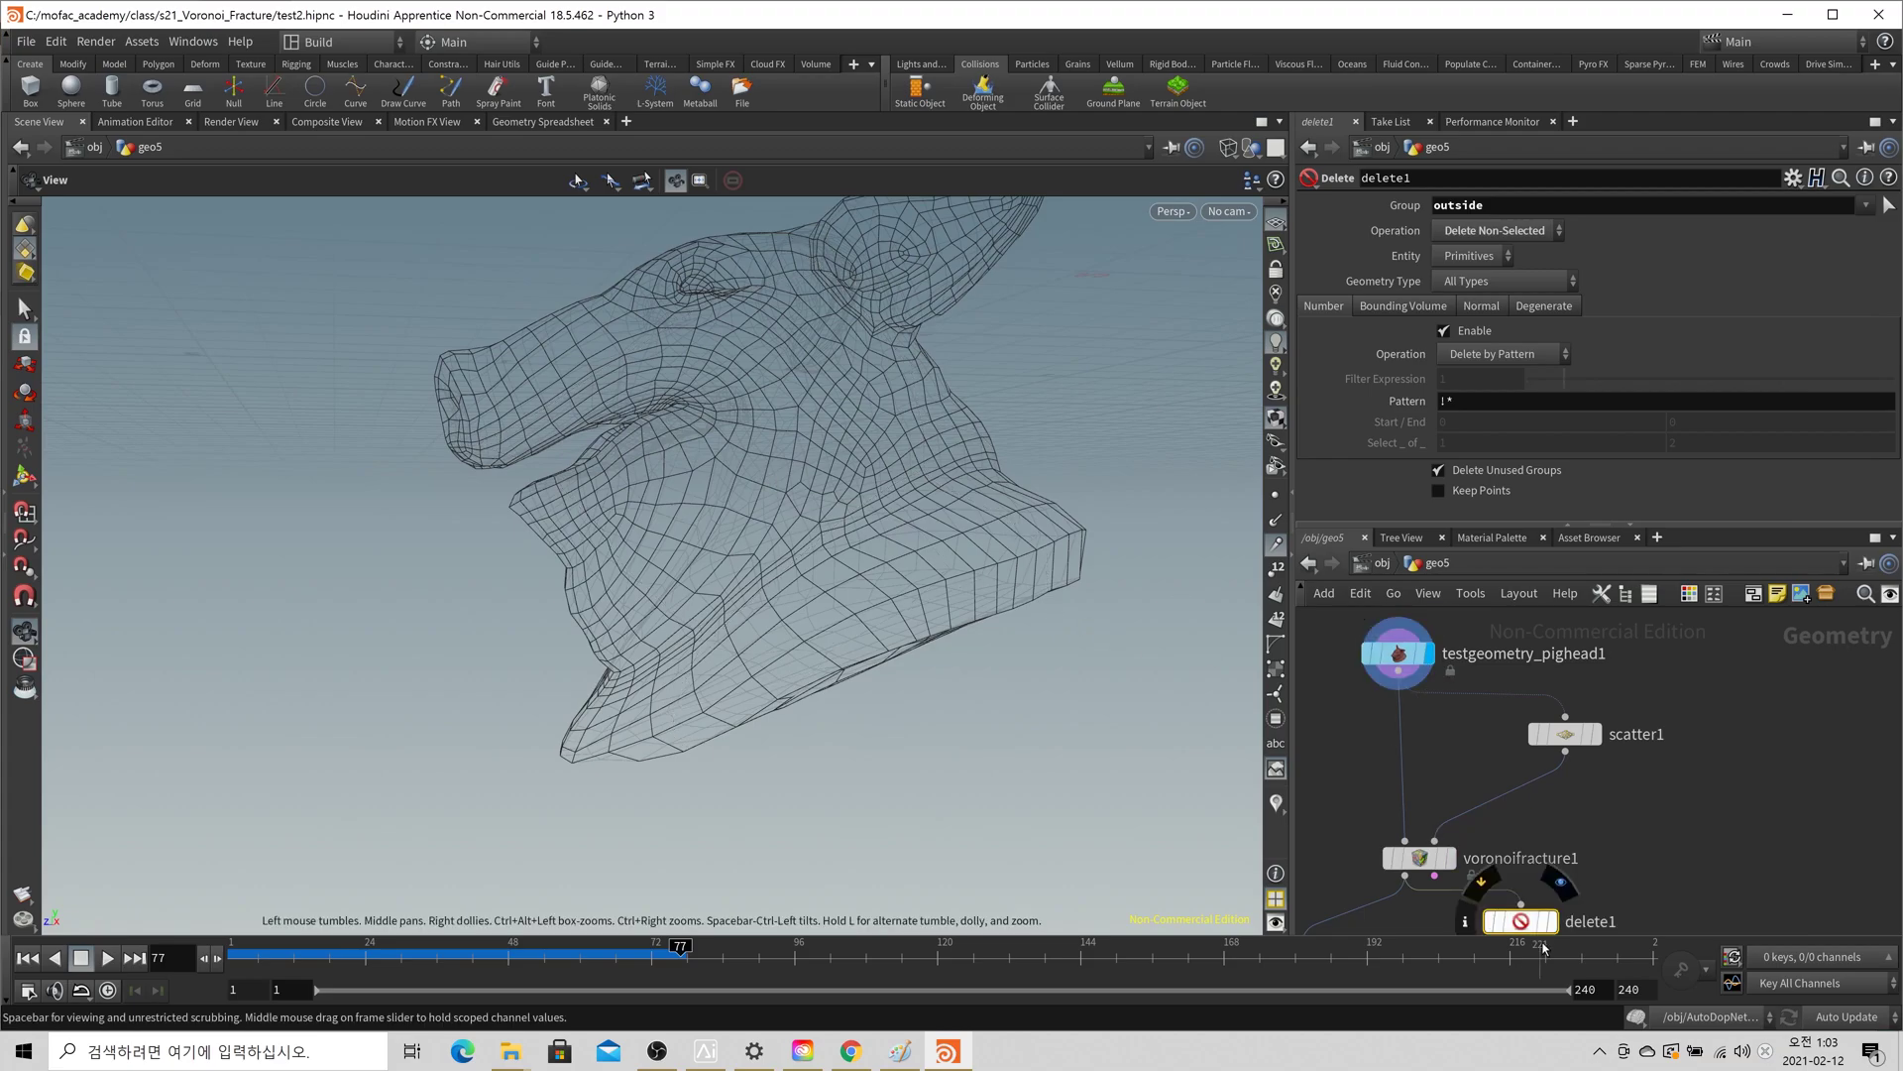
{"action": "mouse_move", "coordinate": [989, 692]}
{"action": "left_mouse_down"}
{"action": "mouse_move", "coordinate": [757, 672]}
{"action": "mouse_move", "coordinate": [897, 567]}
{"action": "mouse_move", "coordinate": [791, 599]}
{"action": "left_mouse_up"}
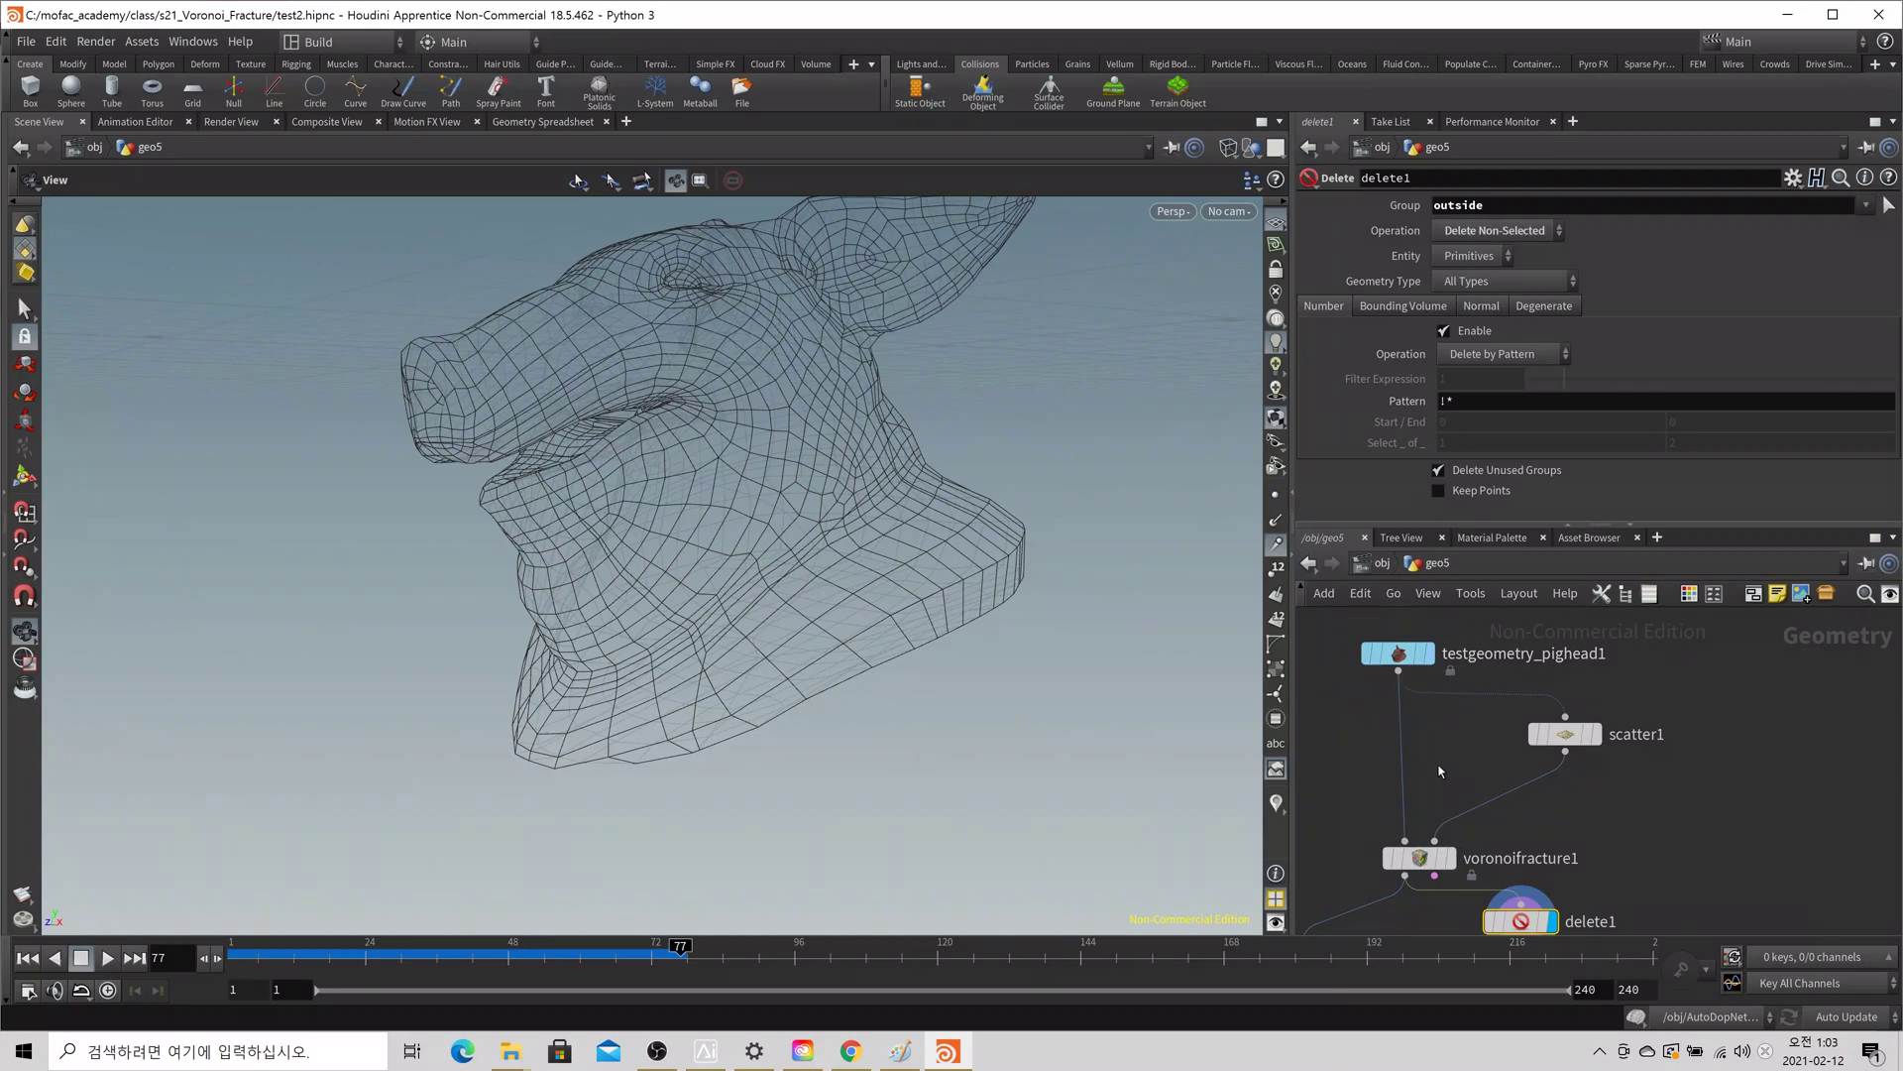
{"action": "scroll", "coordinate": [724, 636], "scroll_direction": "up", "scroll_amount": 3}
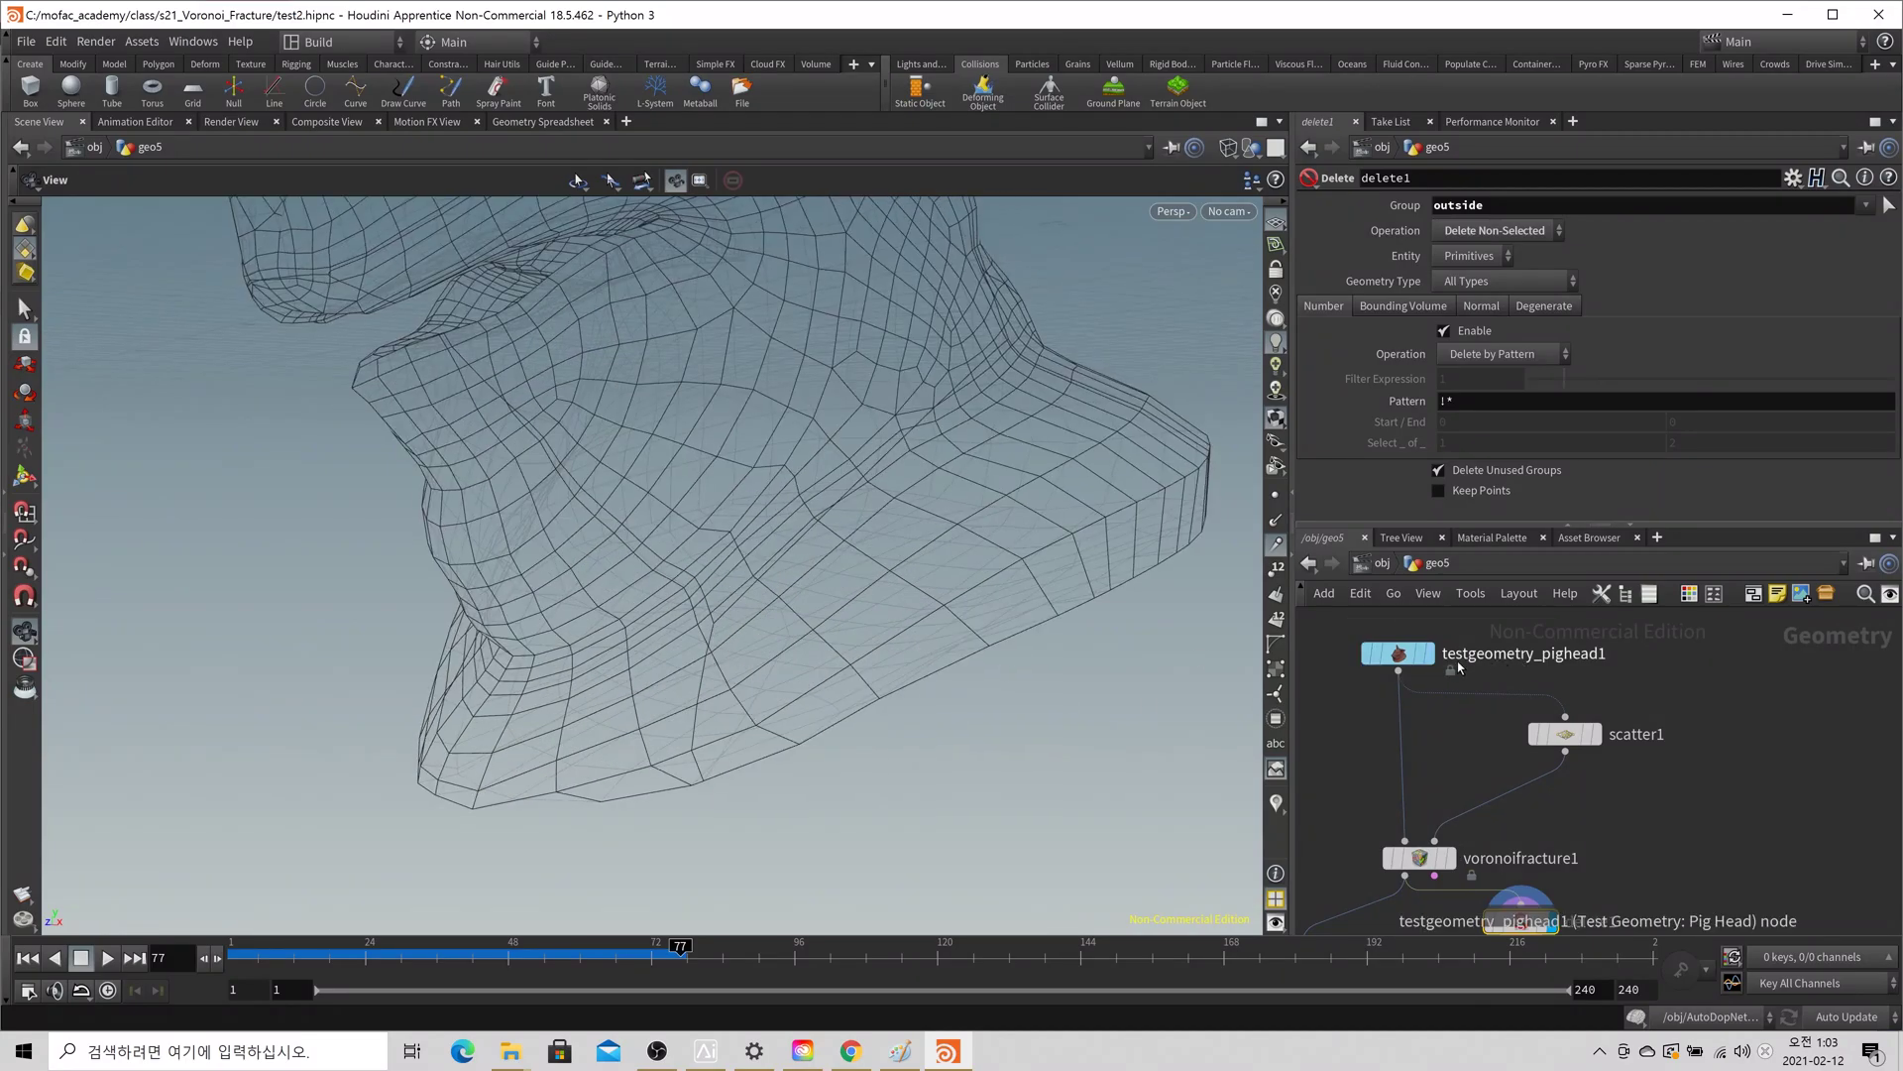
{"action": "left_click", "coordinate": [1430, 657]}
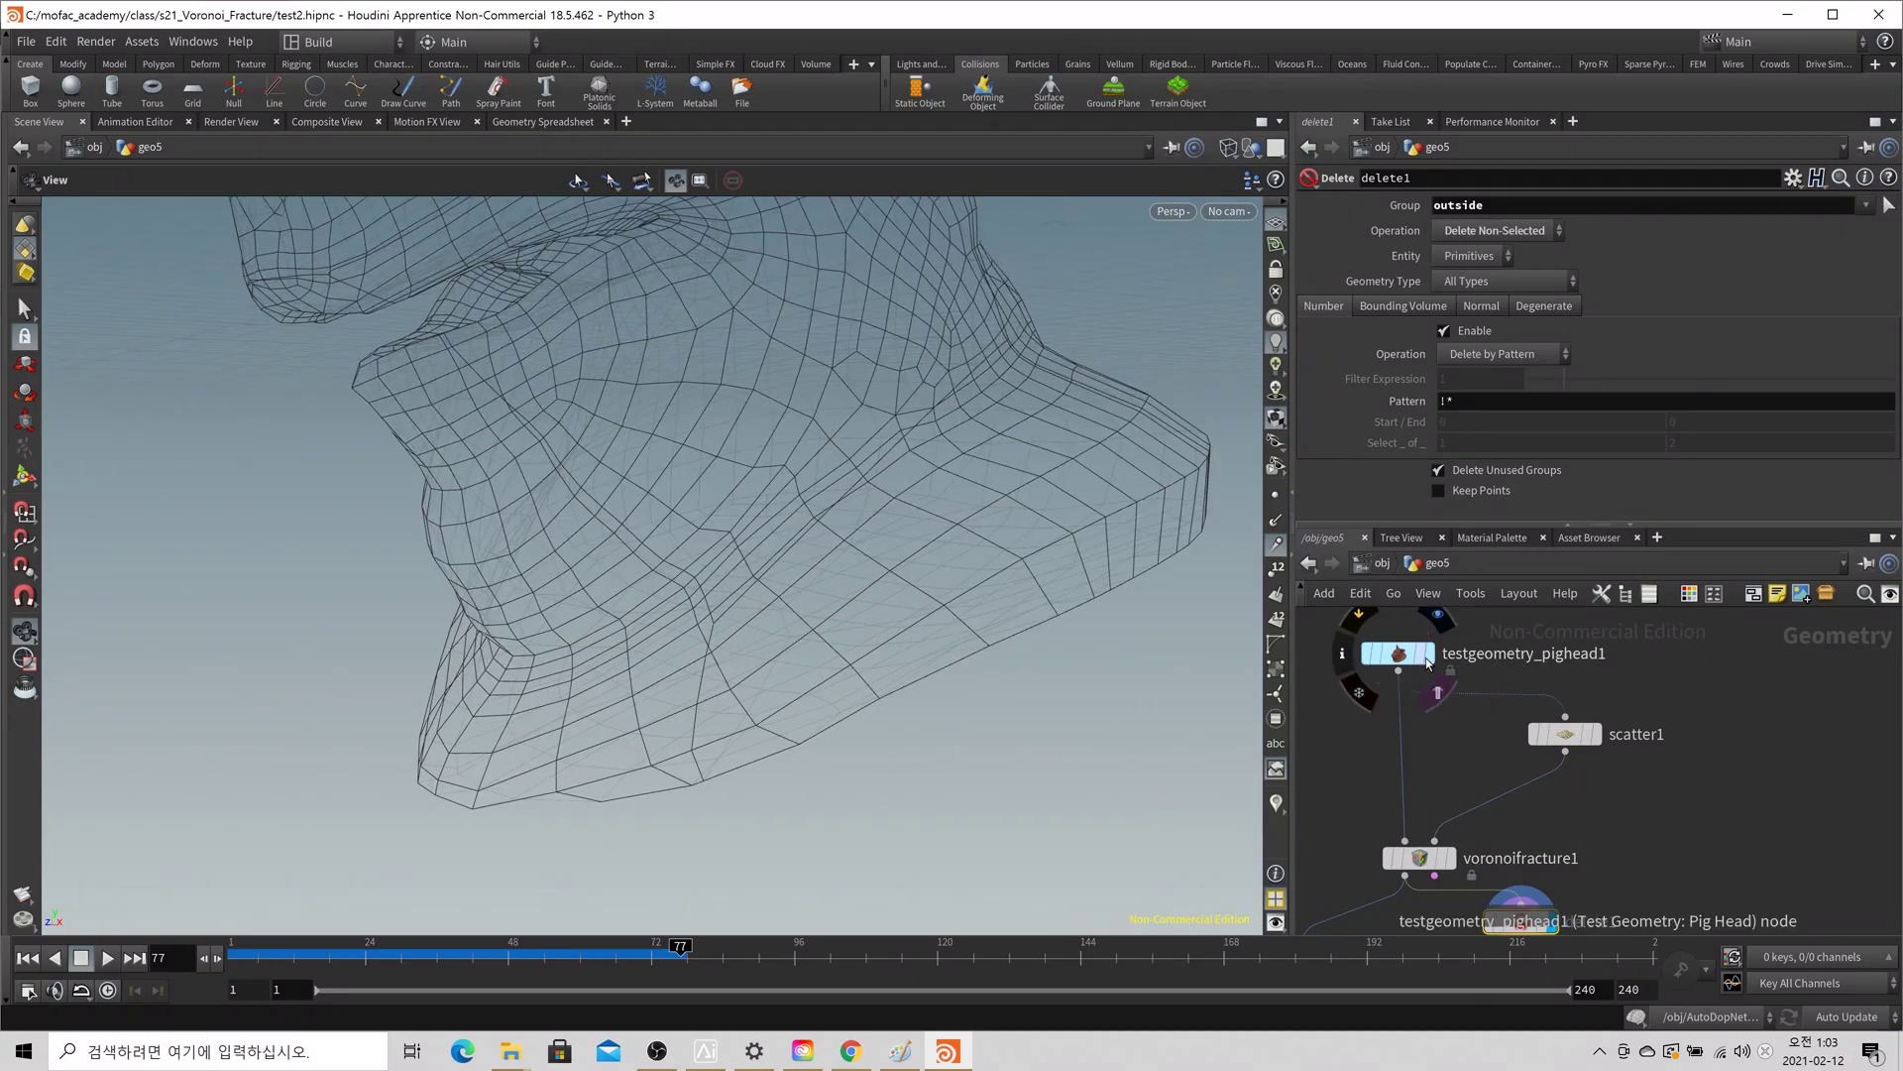
{"action": "left_click", "coordinate": [1549, 922]}
{"action": "key", "text": "w"}
{"action": "key", "text": "w"}
{"action": "mouse_move", "coordinate": [723, 557]}
{"action": "left_mouse_down"}
{"action": "mouse_move", "coordinate": [705, 592]}
{"action": "mouse_move", "coordinate": [724, 589]}
{"action": "left_mouse_up"}
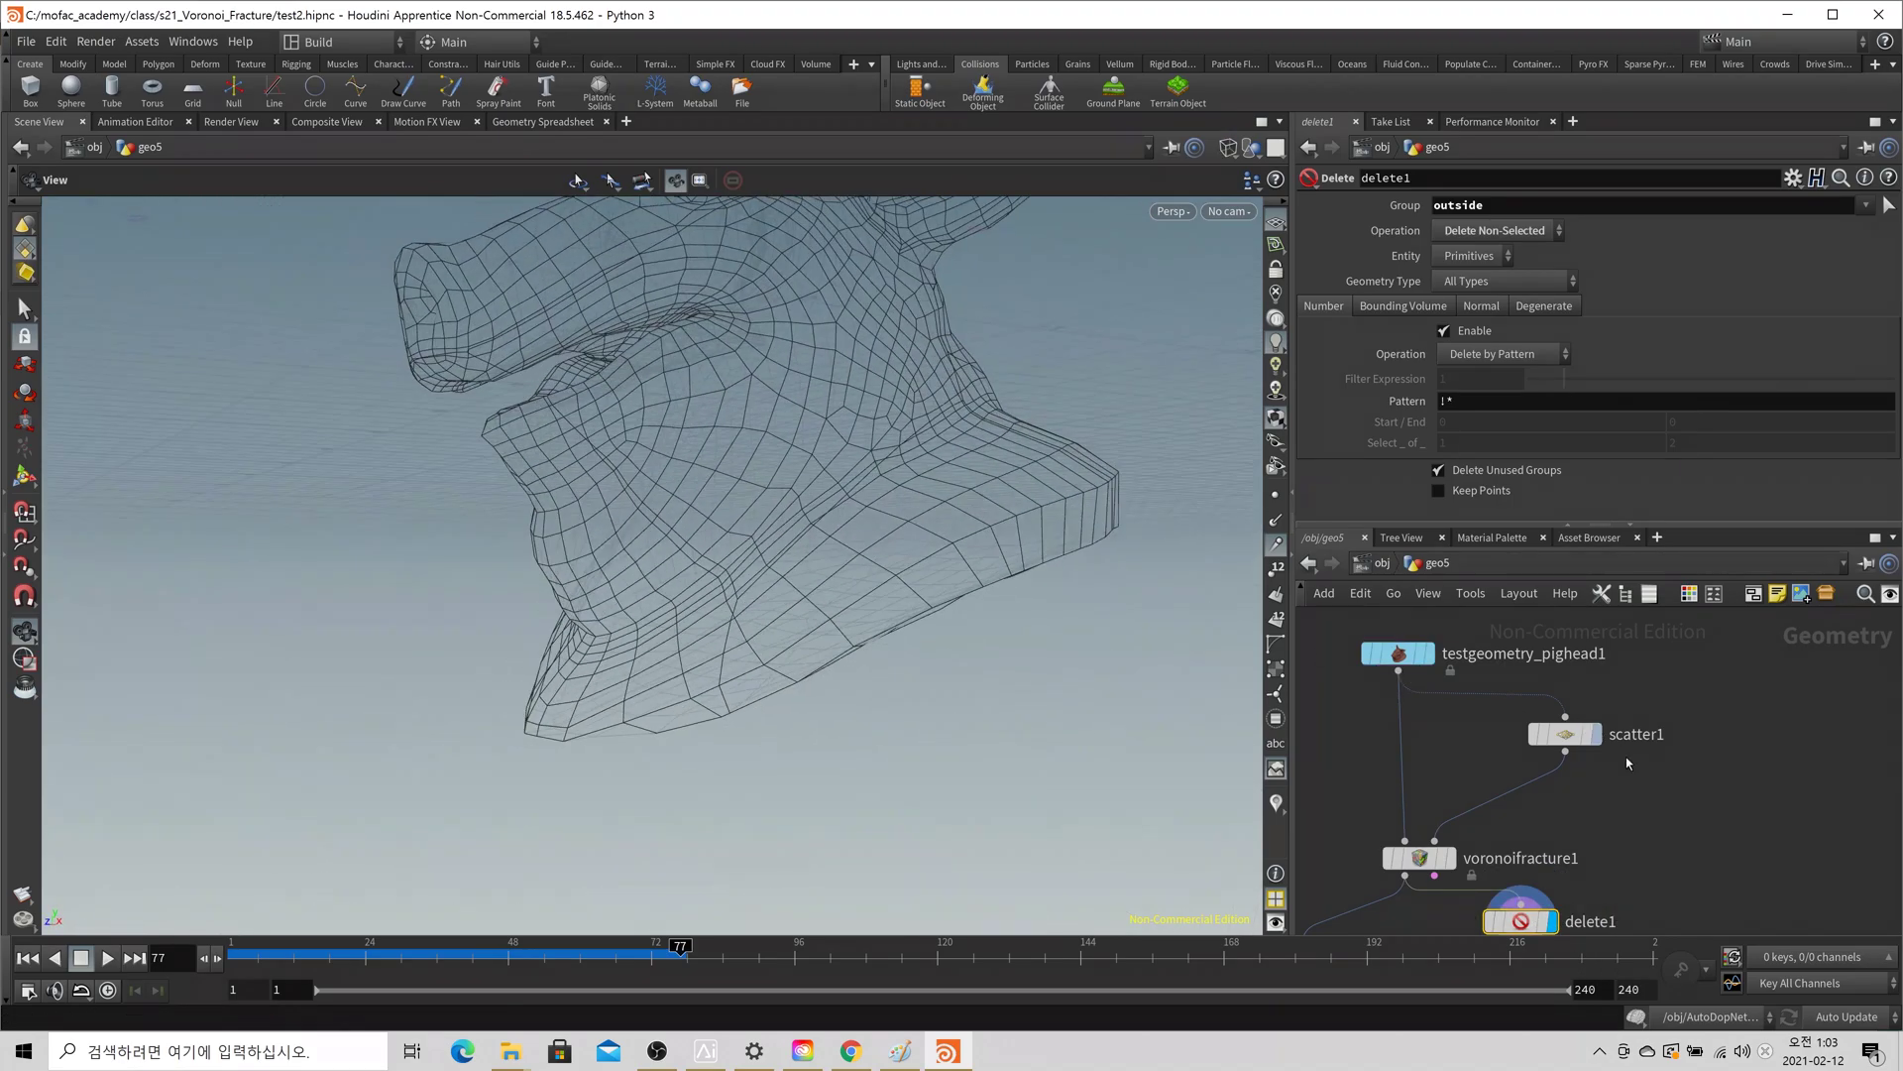
- Connect the Delete node's output to the Exploded View node and undo the cut of the Delete node
{"action": "left_click", "coordinate": [1521, 936]}
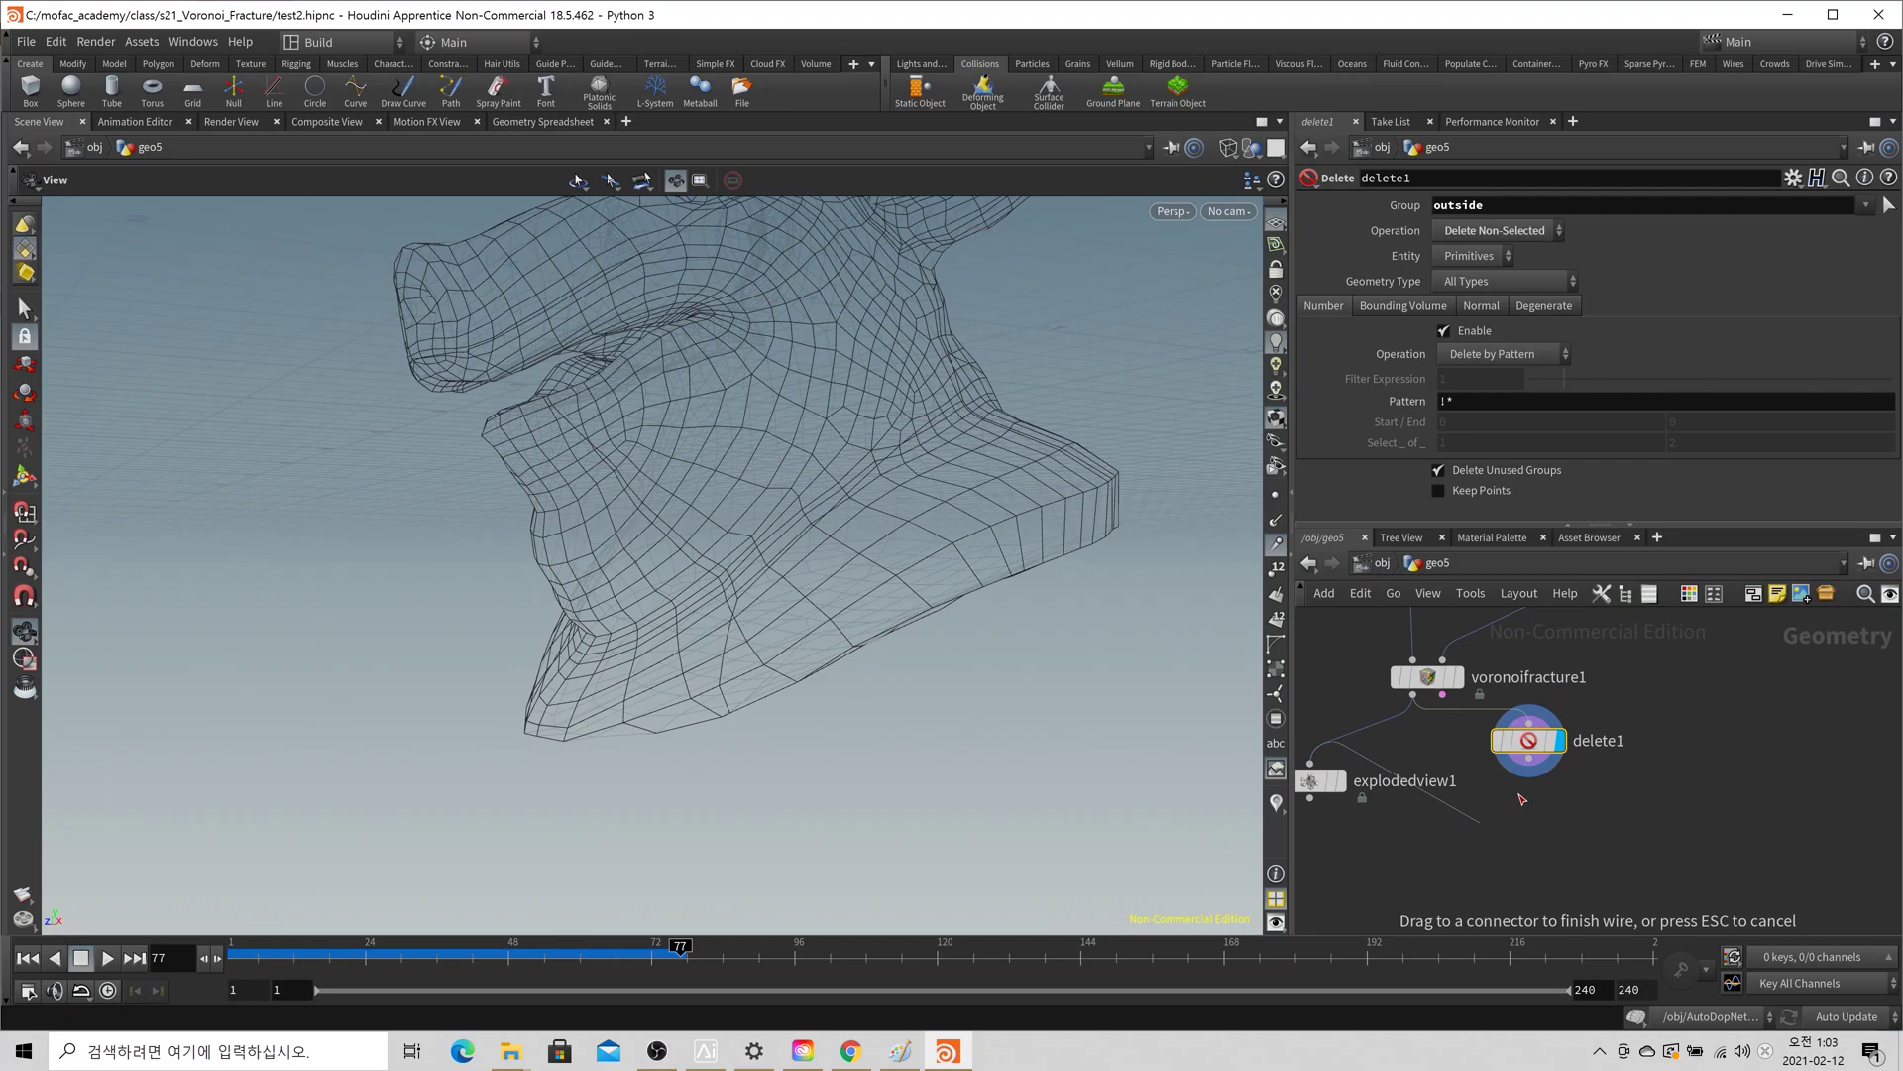
{"action": "key", "text": "ctrl+x"}
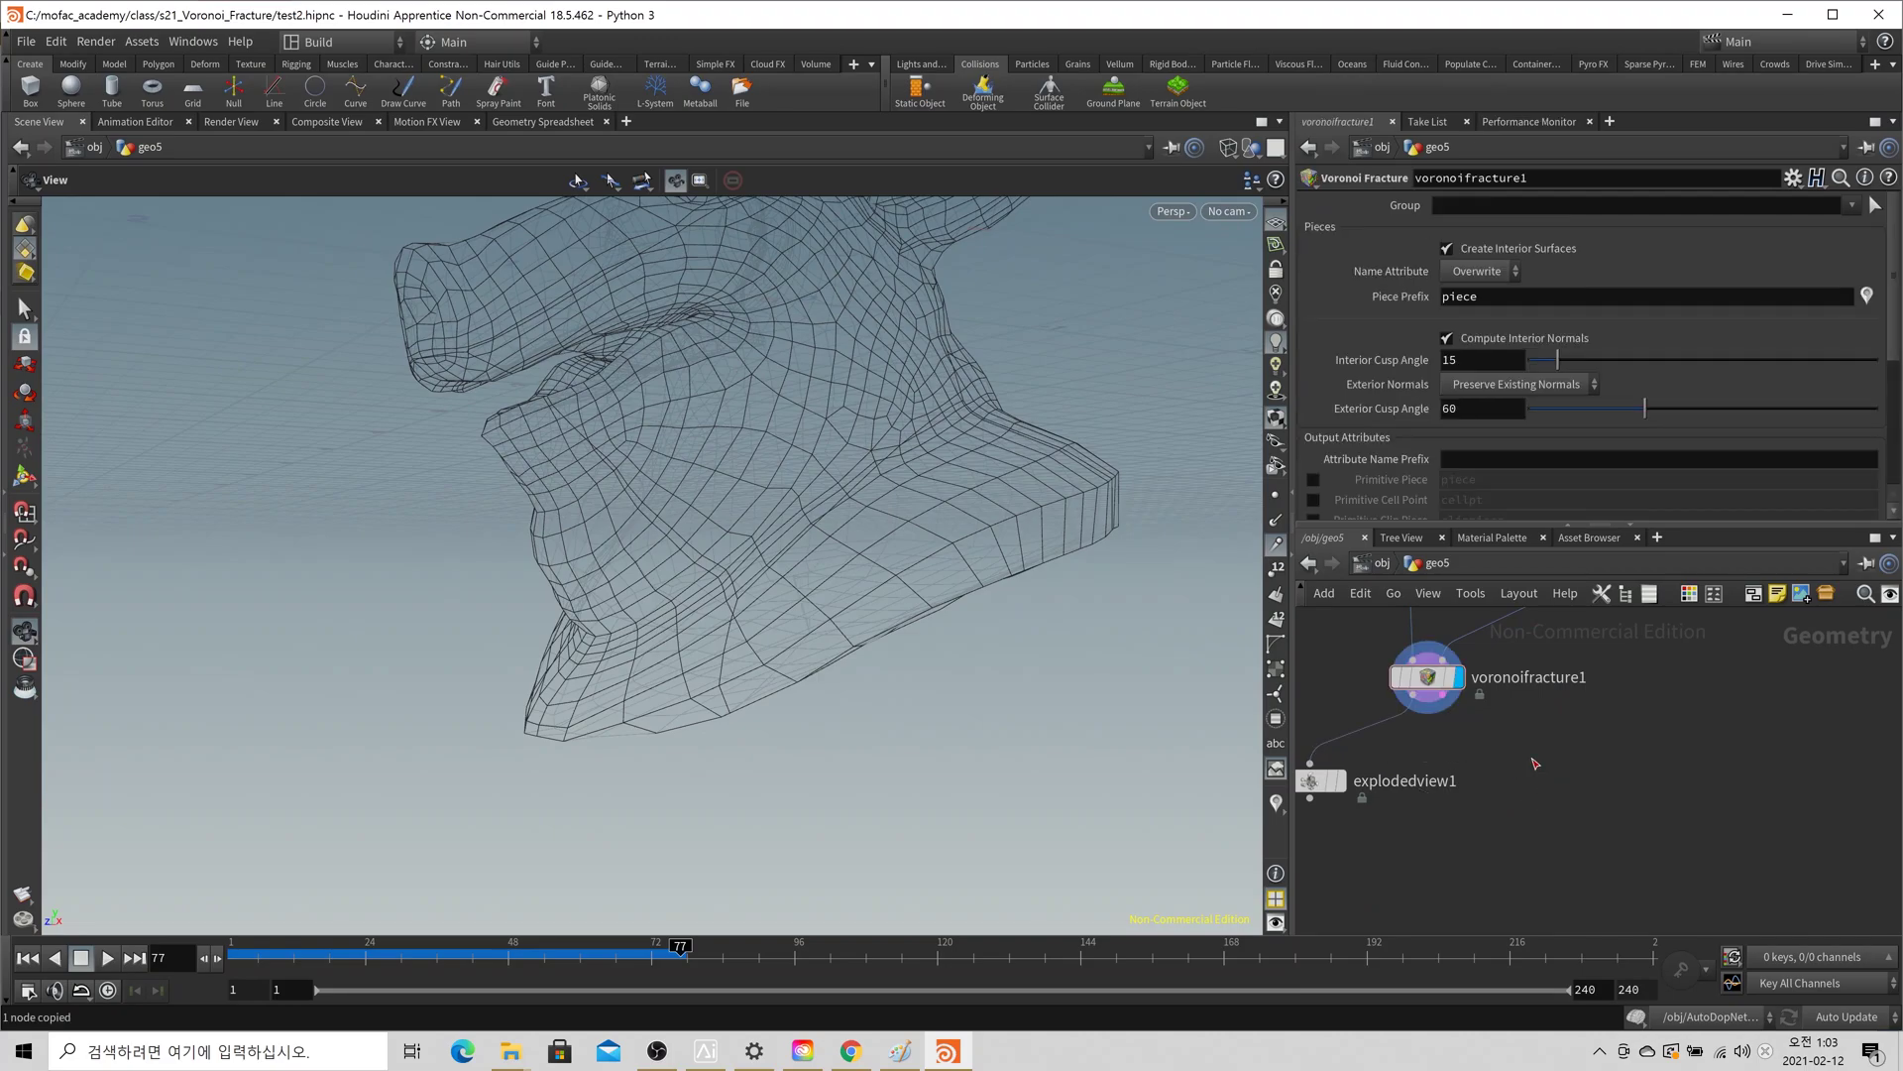
{"action": "key", "text": "ctrl+z"}
- Glance at the outside surface's geometry data and compare its UV layout with the original pig head's UVs
{"action": "left_click", "coordinate": [549, 122]}
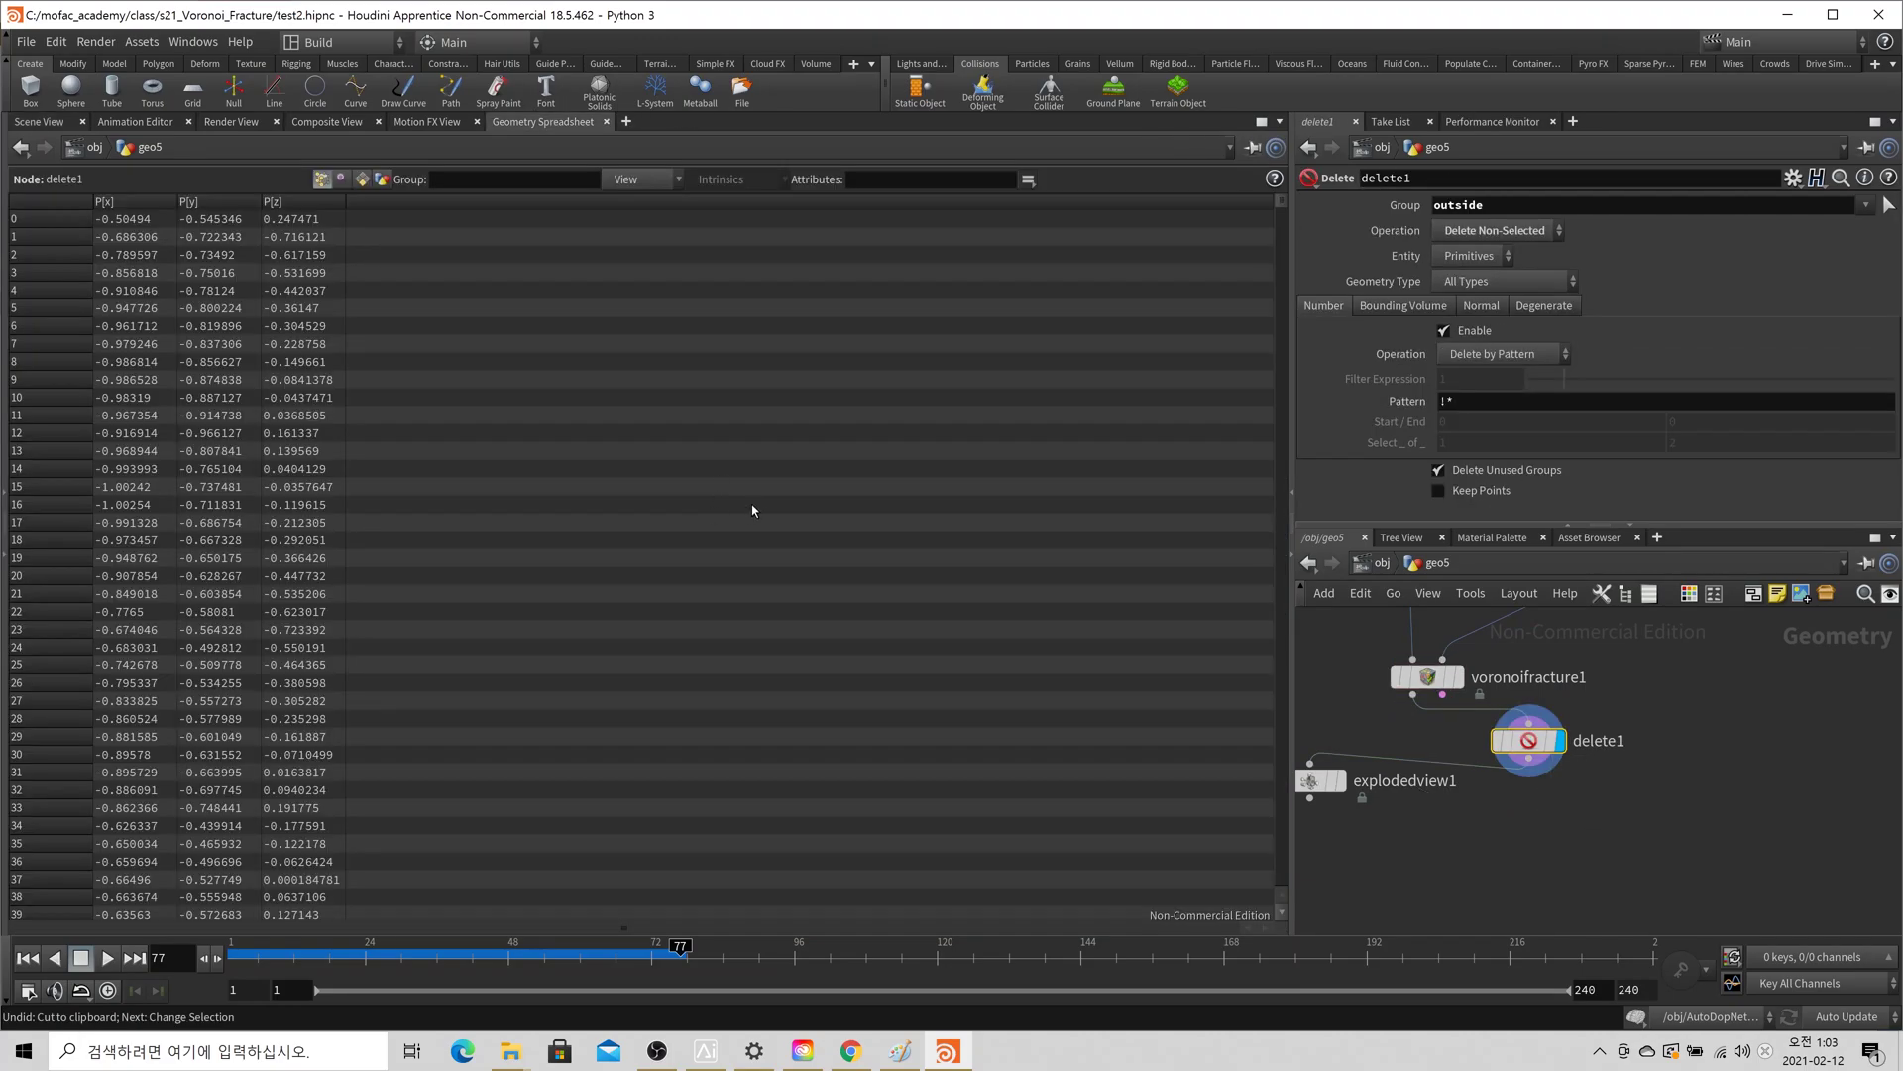
{"action": "left_click", "coordinate": [38, 121]}
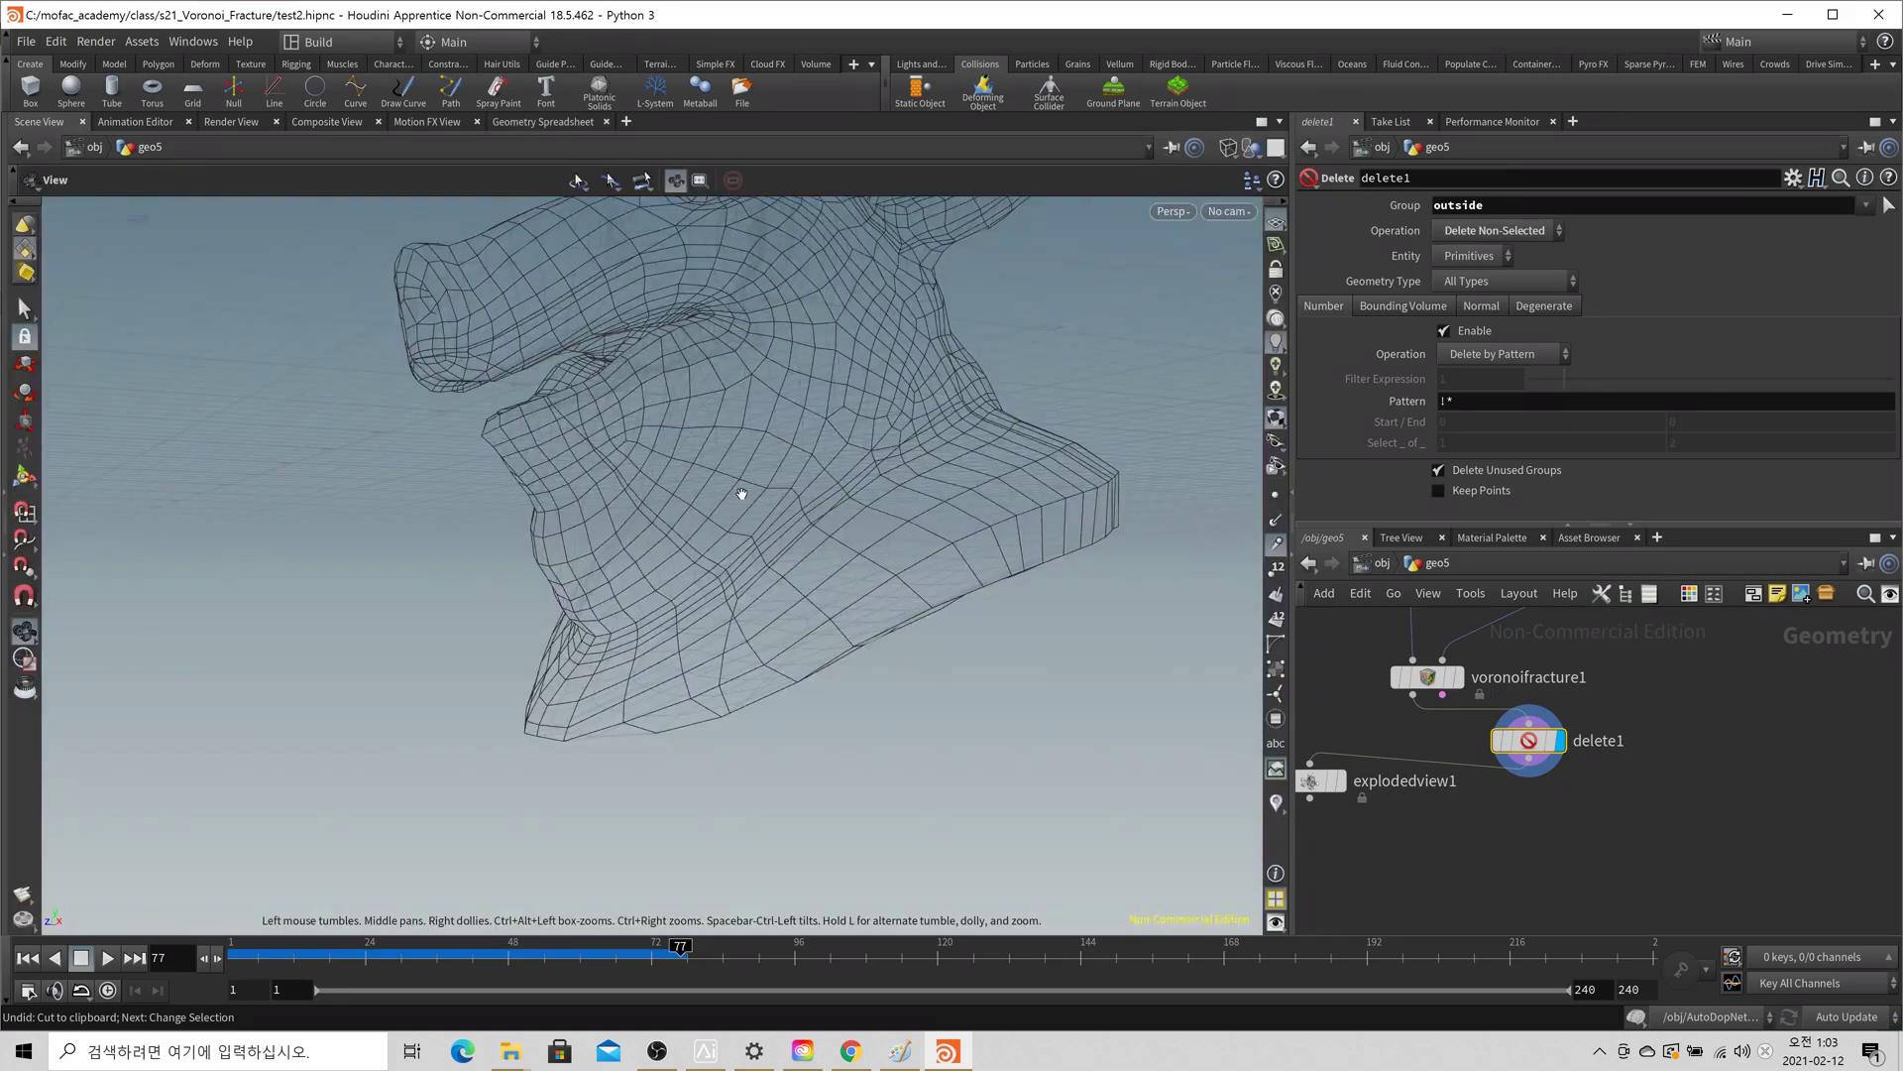
{"action": "key", "text": "space+5"}
{"action": "scroll", "coordinate": [1436, 696], "scroll_direction": "up", "scroll_amount": 5}
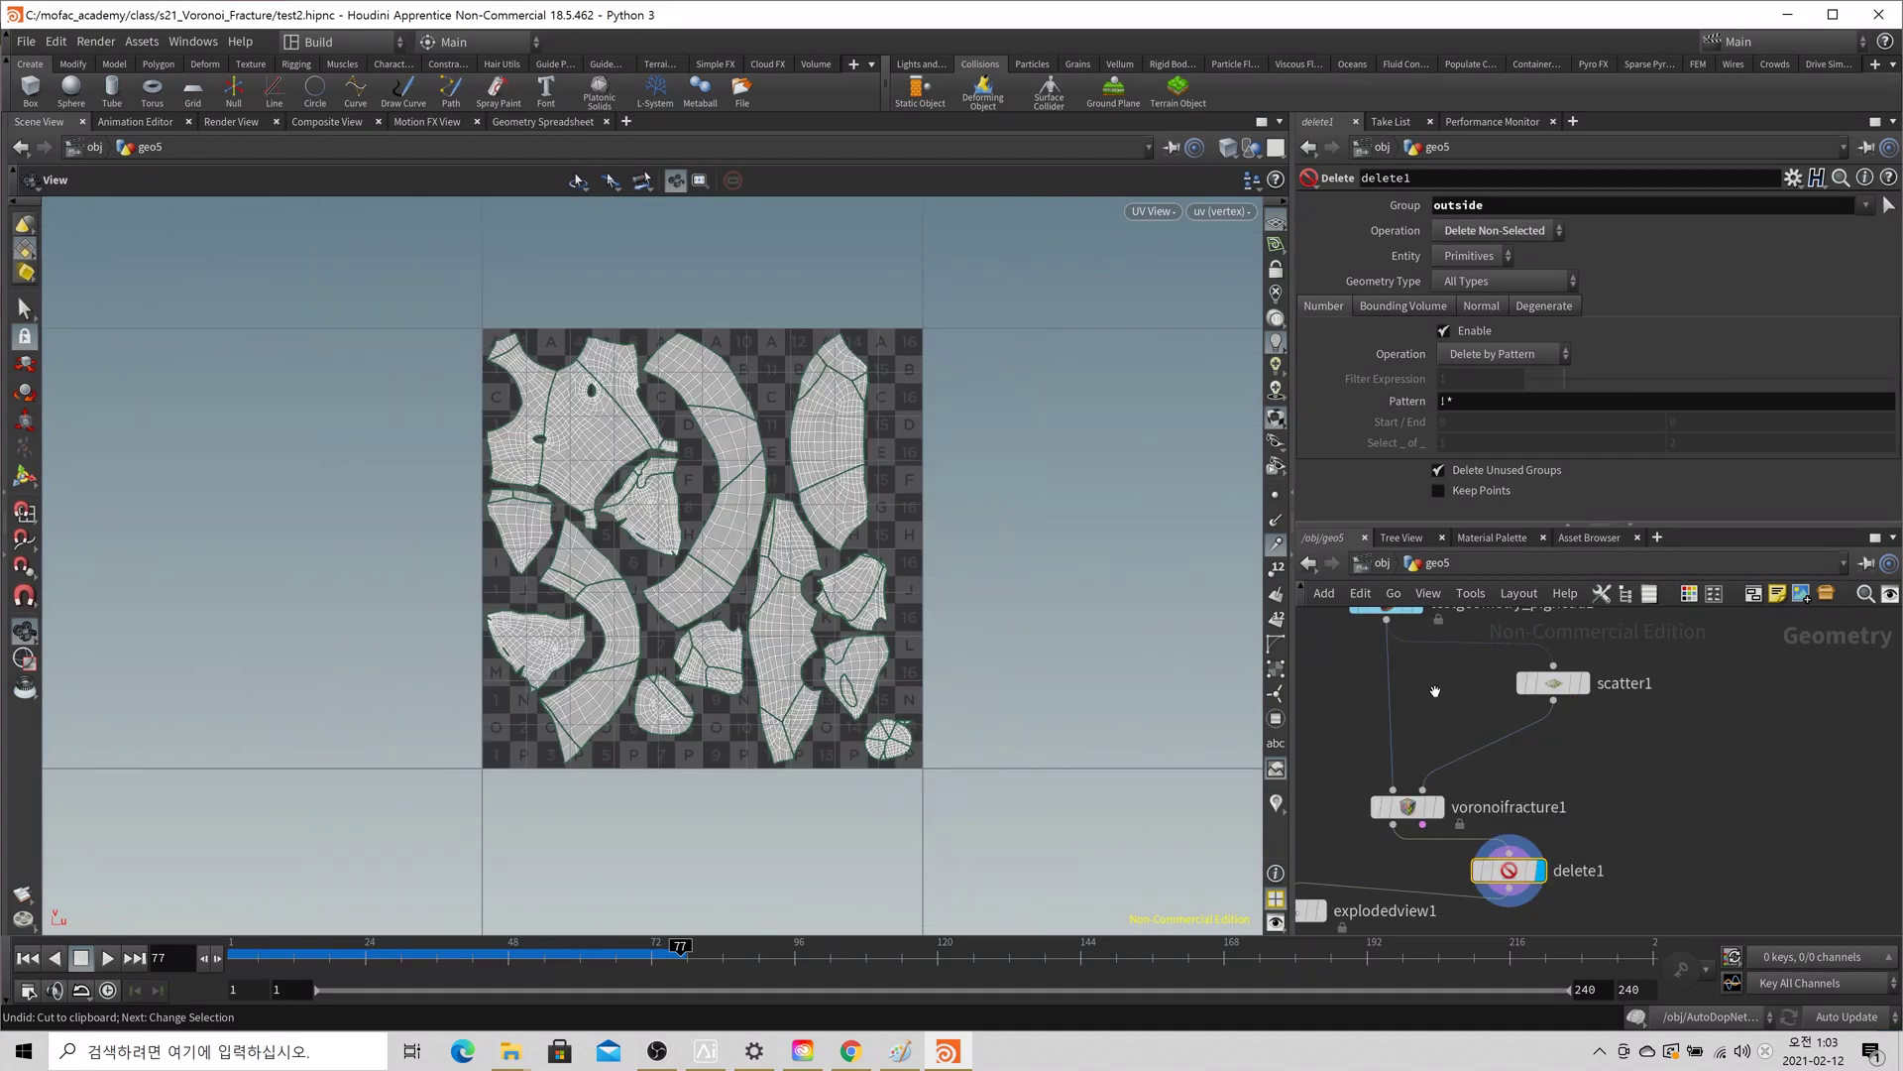
{"action": "left_click", "coordinate": [1414, 607]}
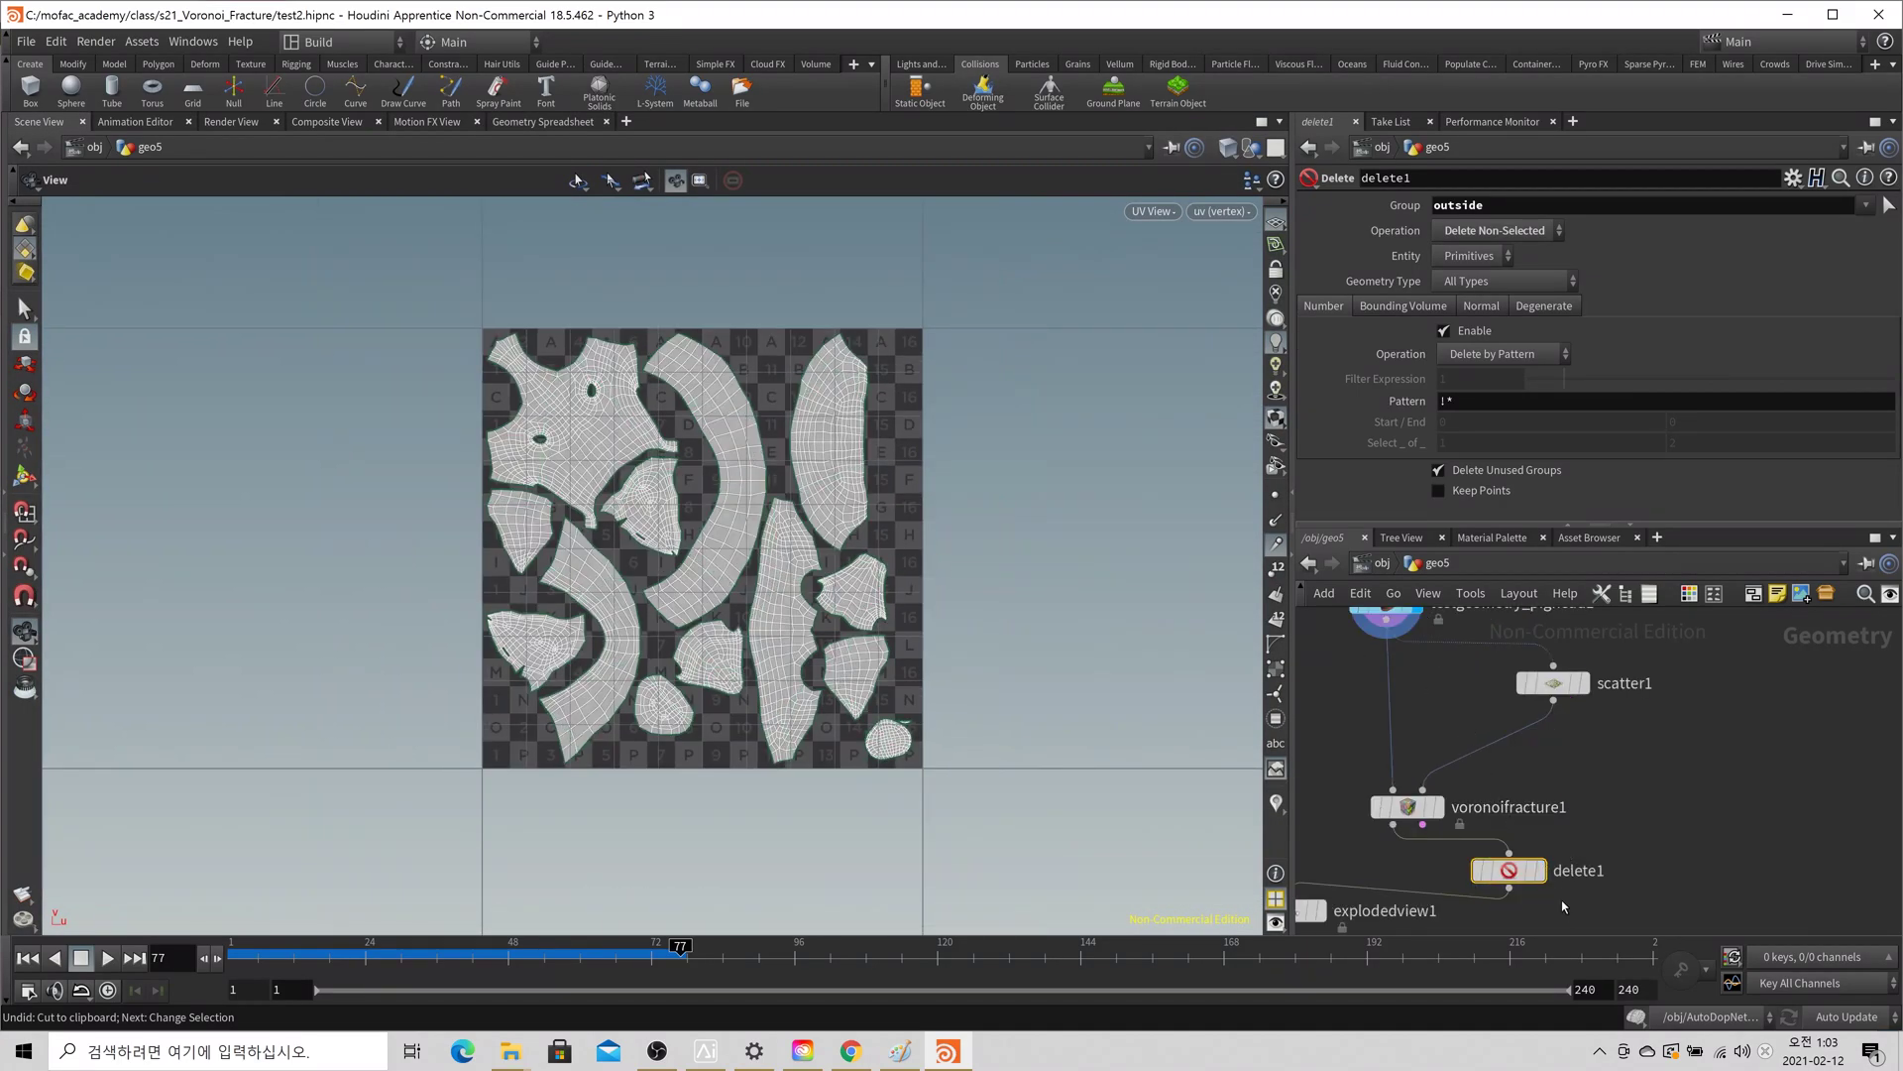
{"action": "left_click", "coordinate": [1537, 871]}
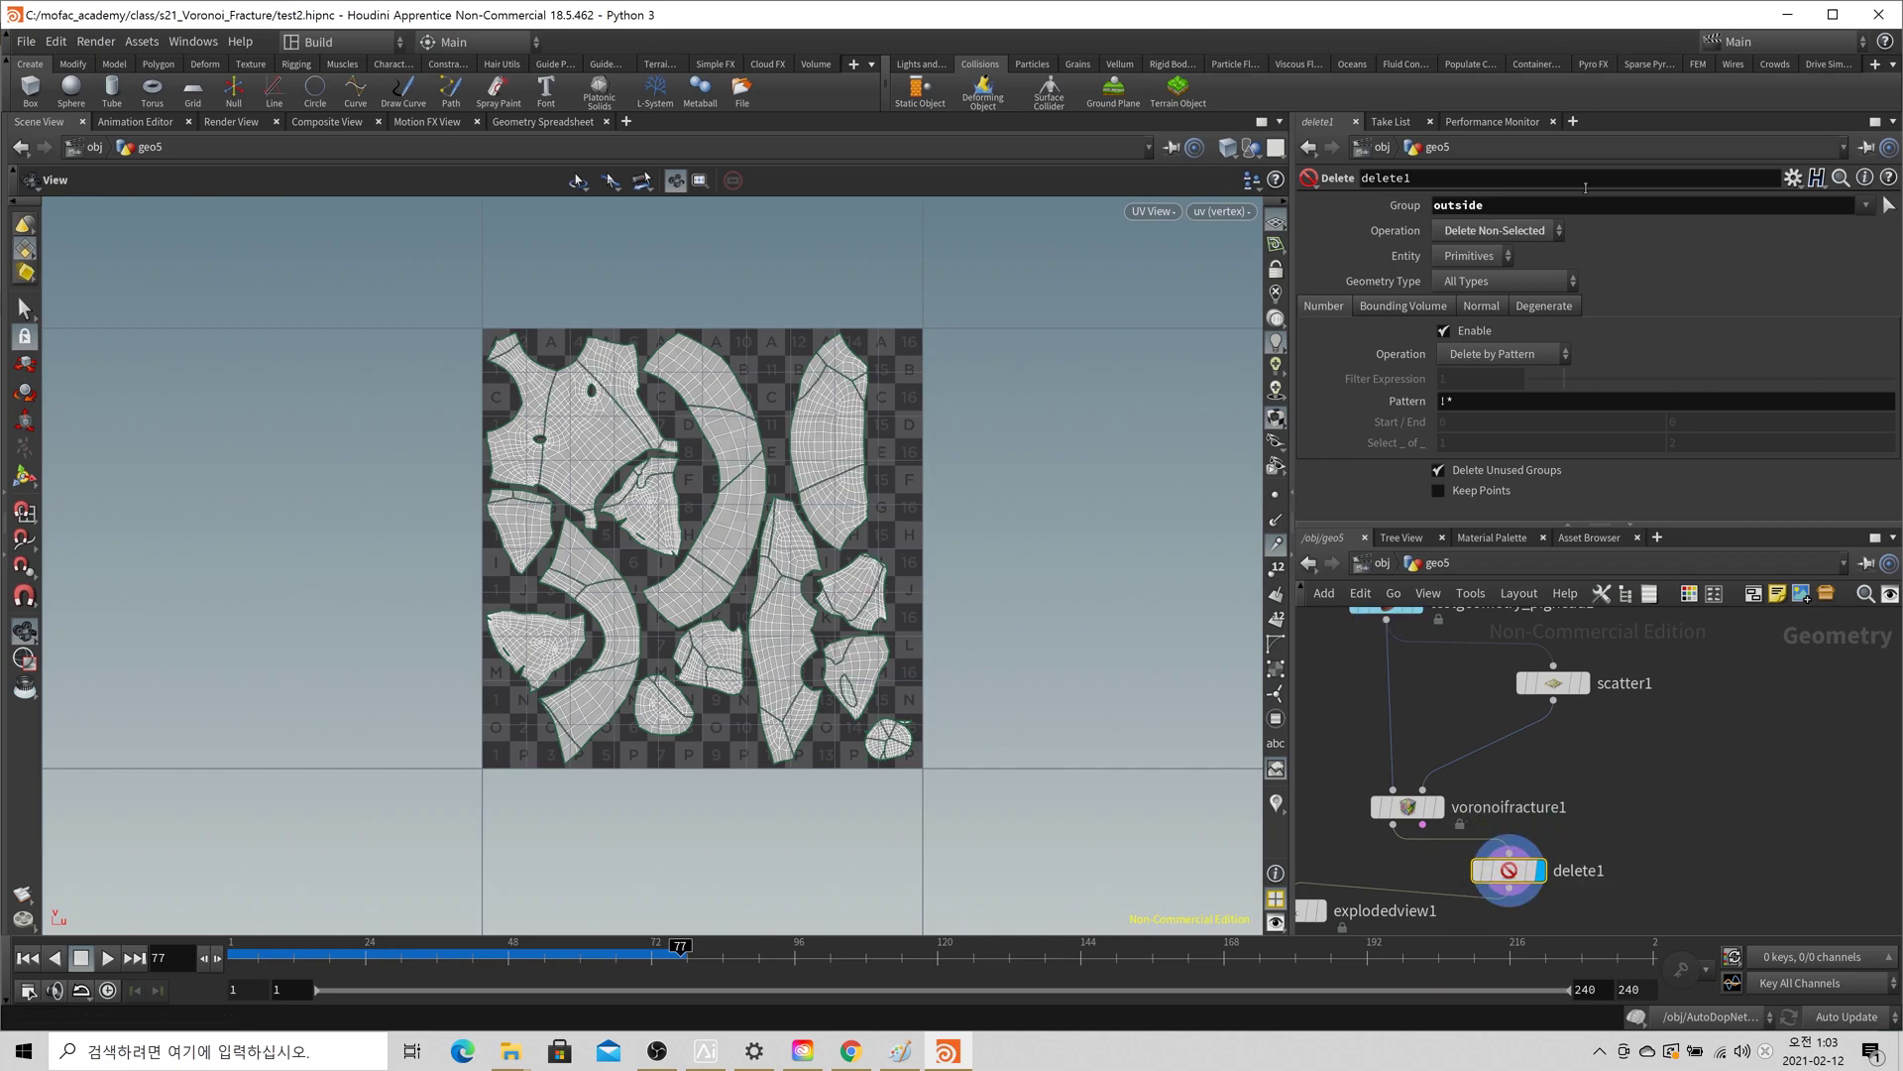
- Change the Delete node's group to inside so only the interior fracture faces are kept
{"action": "double_click", "coordinate": [1467, 205]}
{"action": "type", "text": "1"}
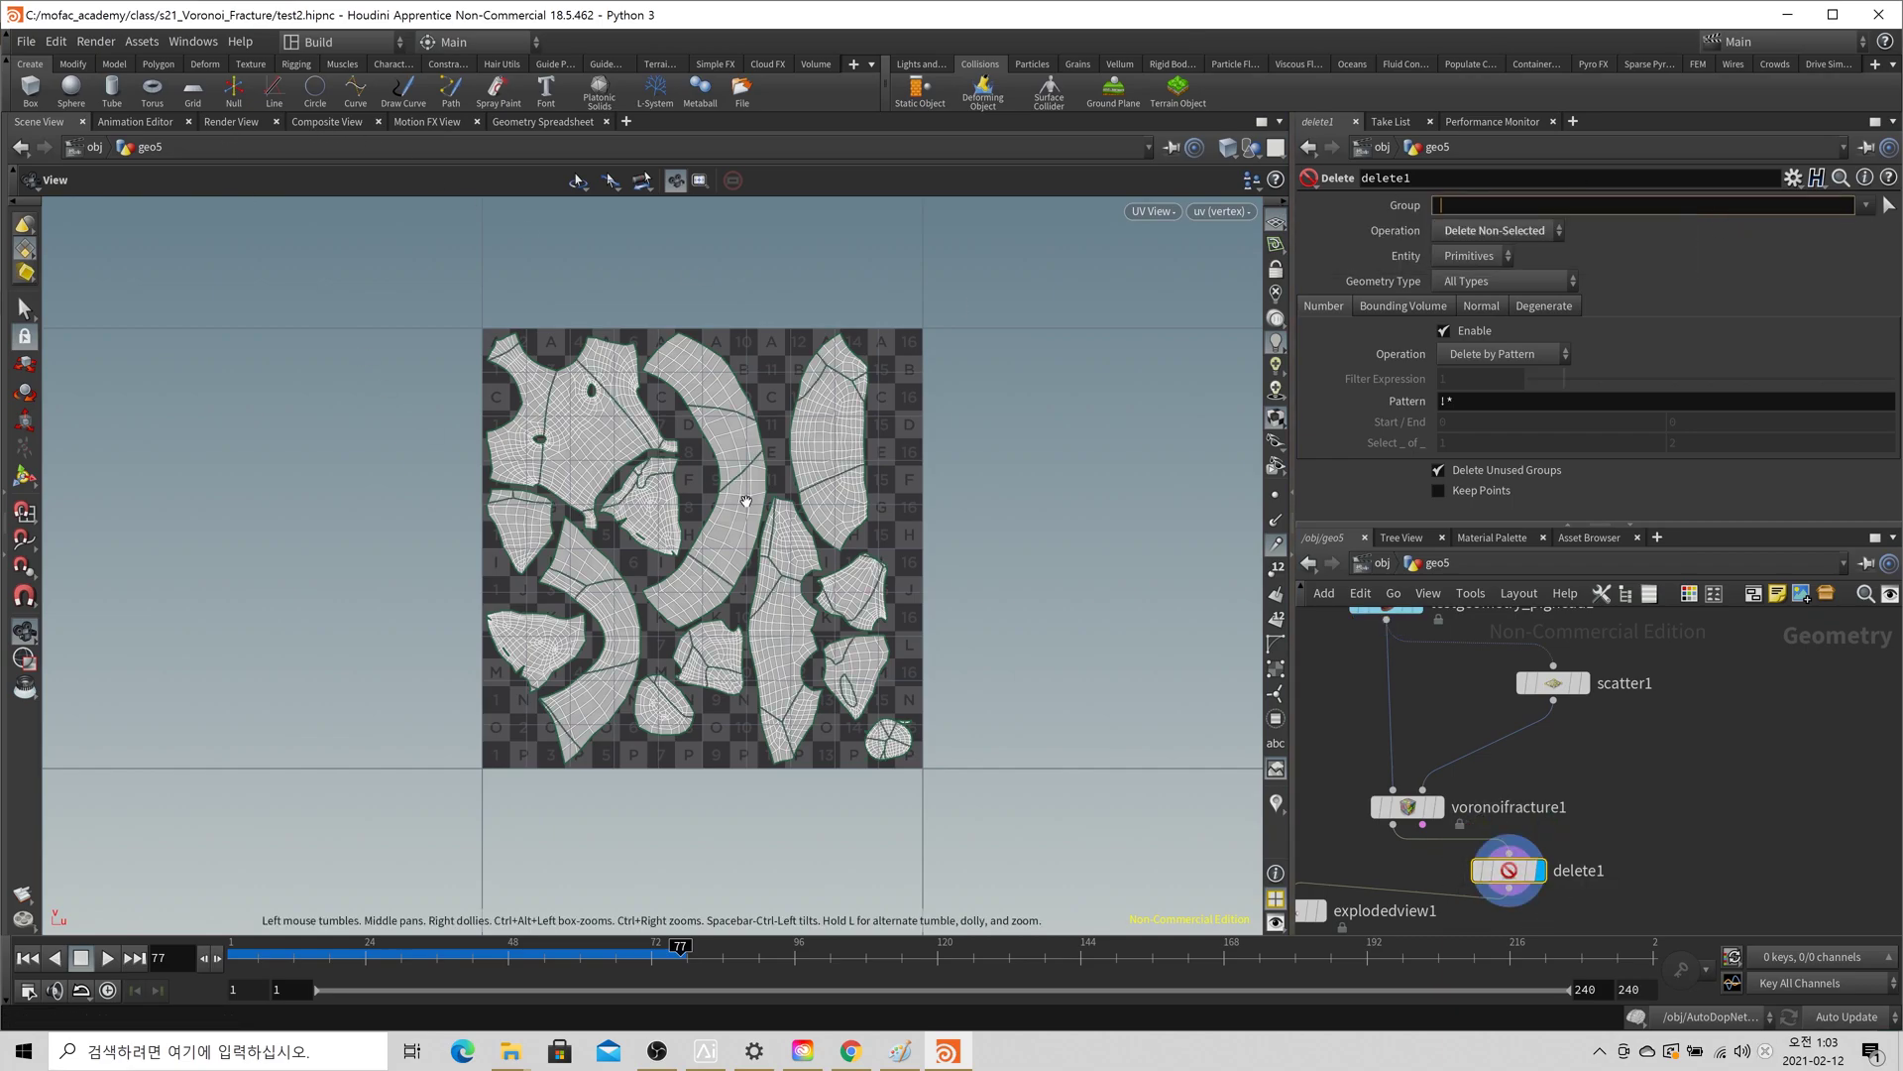
{"action": "key", "text": "ctrl+z"}
{"action": "key", "text": "space+1"}
{"action": "double_click", "coordinate": [1789, 206]}
{"action": "key", "text": "BackSpace"}
{"action": "left_click", "coordinate": [1866, 205]}
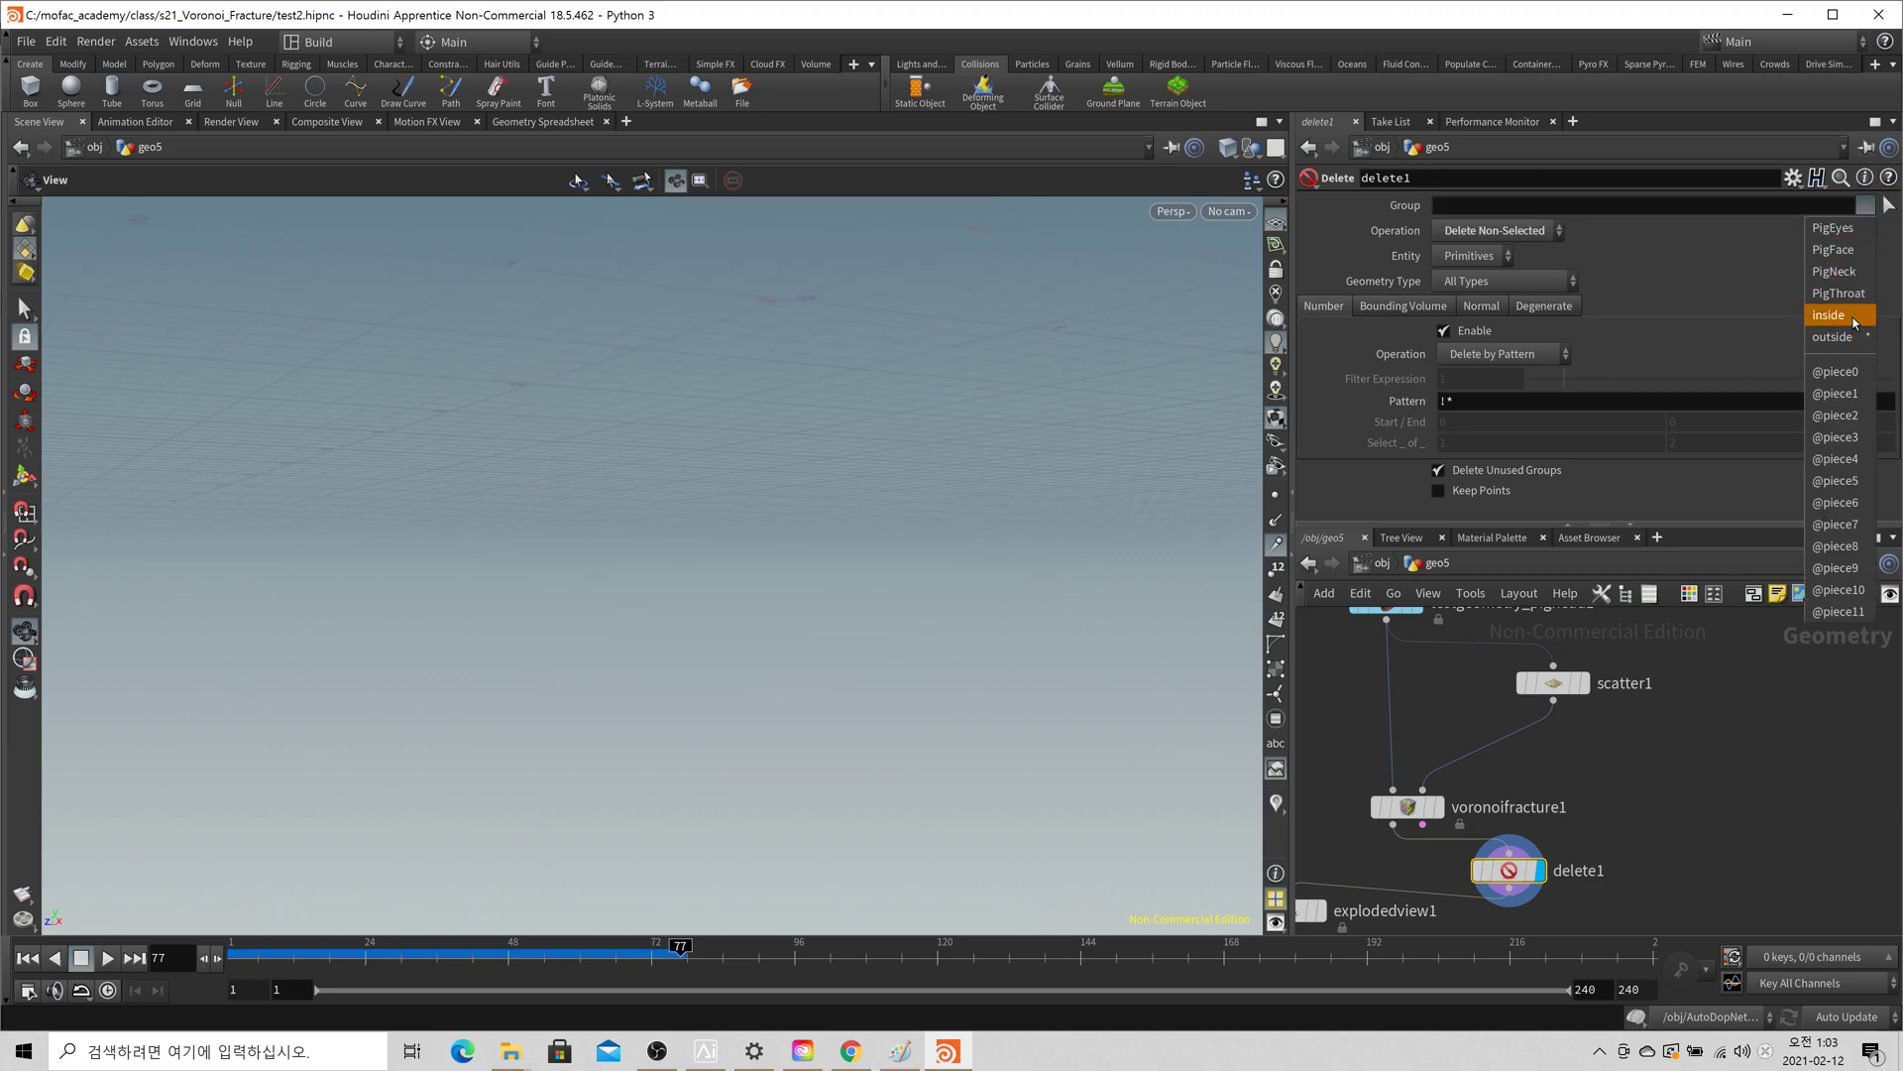
{"action": "left_click", "coordinate": [1852, 316]}
- Examine the inside faces in wireframe and shaded display, and check their UV layout
{"action": "key", "text": "w"}
{"action": "mouse_move", "coordinate": [706, 566]}
{"action": "left_mouse_down"}
{"action": "mouse_move", "coordinate": [848, 610]}
{"action": "mouse_move", "coordinate": [893, 540]}
{"action": "mouse_move", "coordinate": [824, 563]}
{"action": "left_mouse_up"}
{"action": "key", "text": "w"}
{"action": "key", "text": "w"}
{"action": "key", "text": "w"}
{"action": "key", "text": "5"}
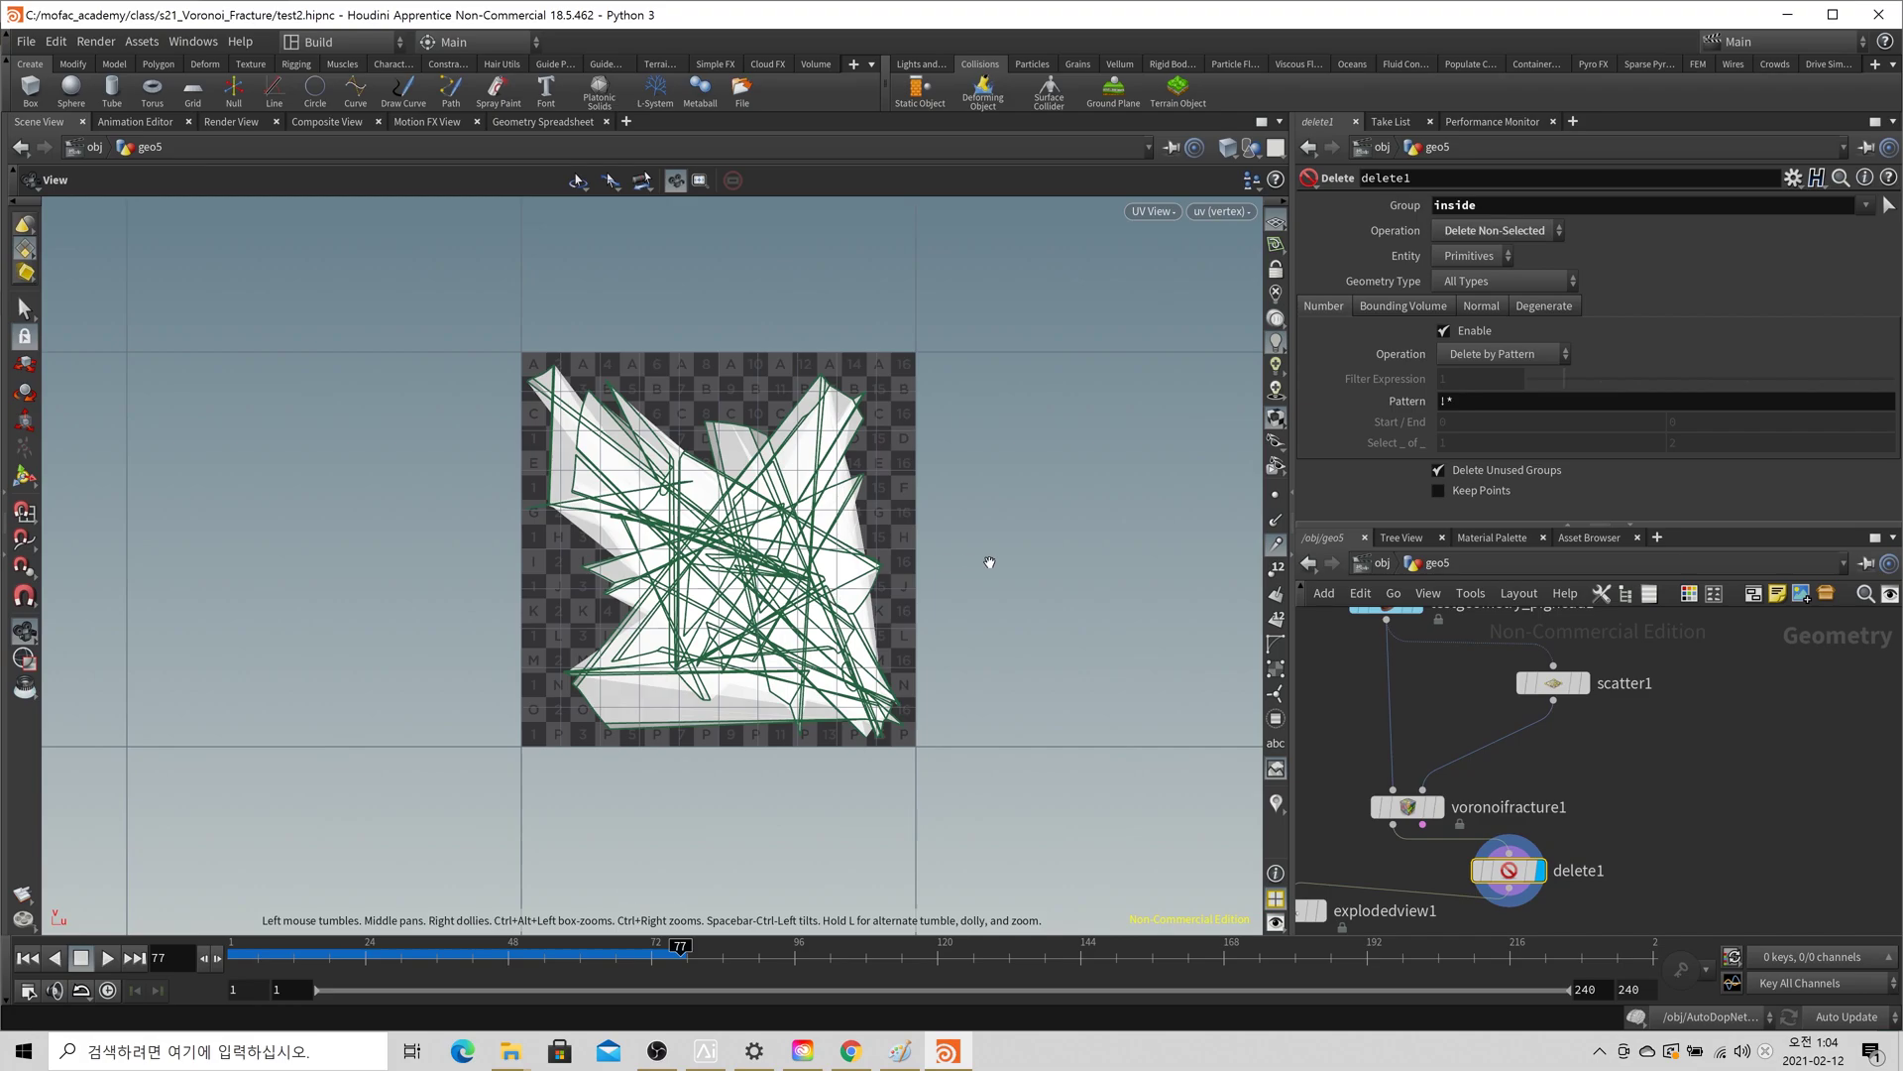
- Remove the Delete and Exploded View nodes and frame the fractured pig head in the perspective view
{"action": "middle_click_drag", "start_coordinate": [1547, 892], "coordinate": [1675, 778]}
{"action": "left_click_drag", "start_coordinate": [1717, 821], "coordinate": [1378, 751]}
{"action": "key", "text": "ctrl+x"}
{"action": "key", "text": "space+1"}
{"action": "key", "text": "space+g"}
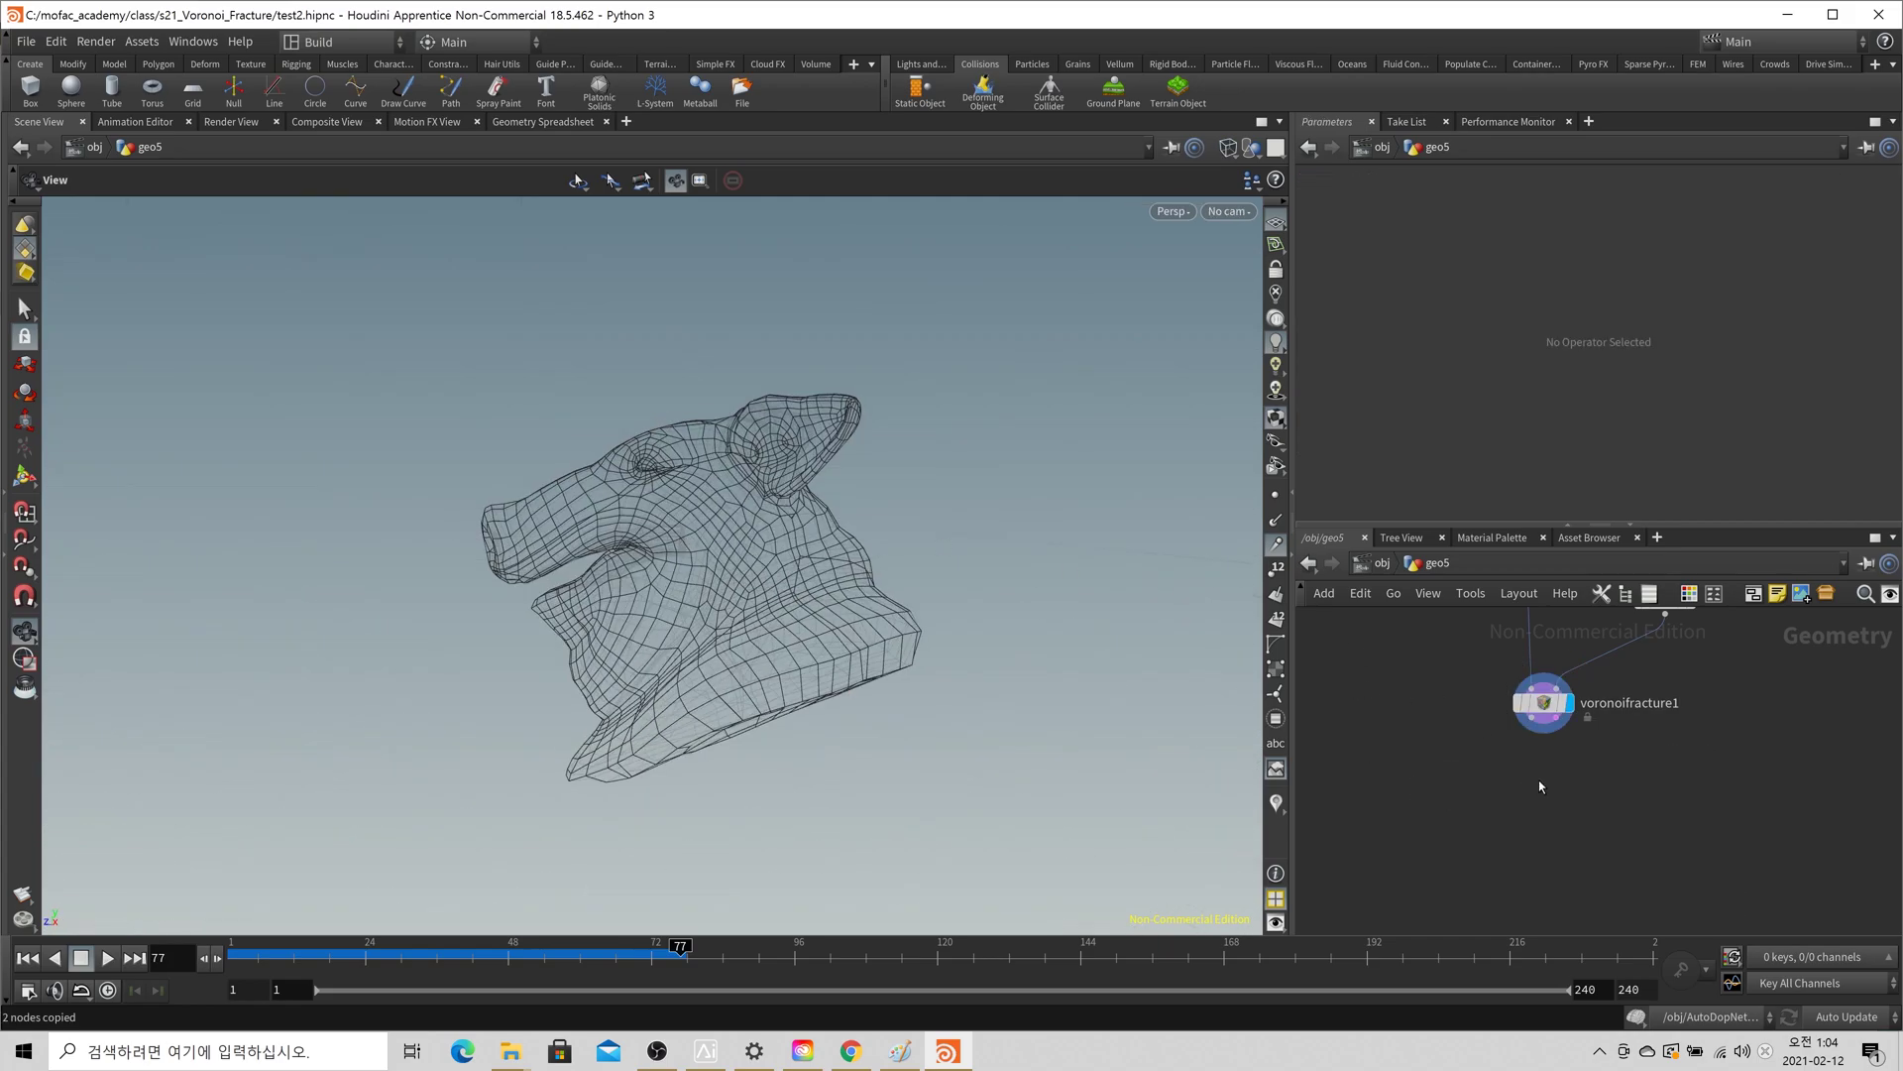
- Add a UV Unwrap node after the Voronoi Fracture and display it
{"action": "key", "text": "Tab"}
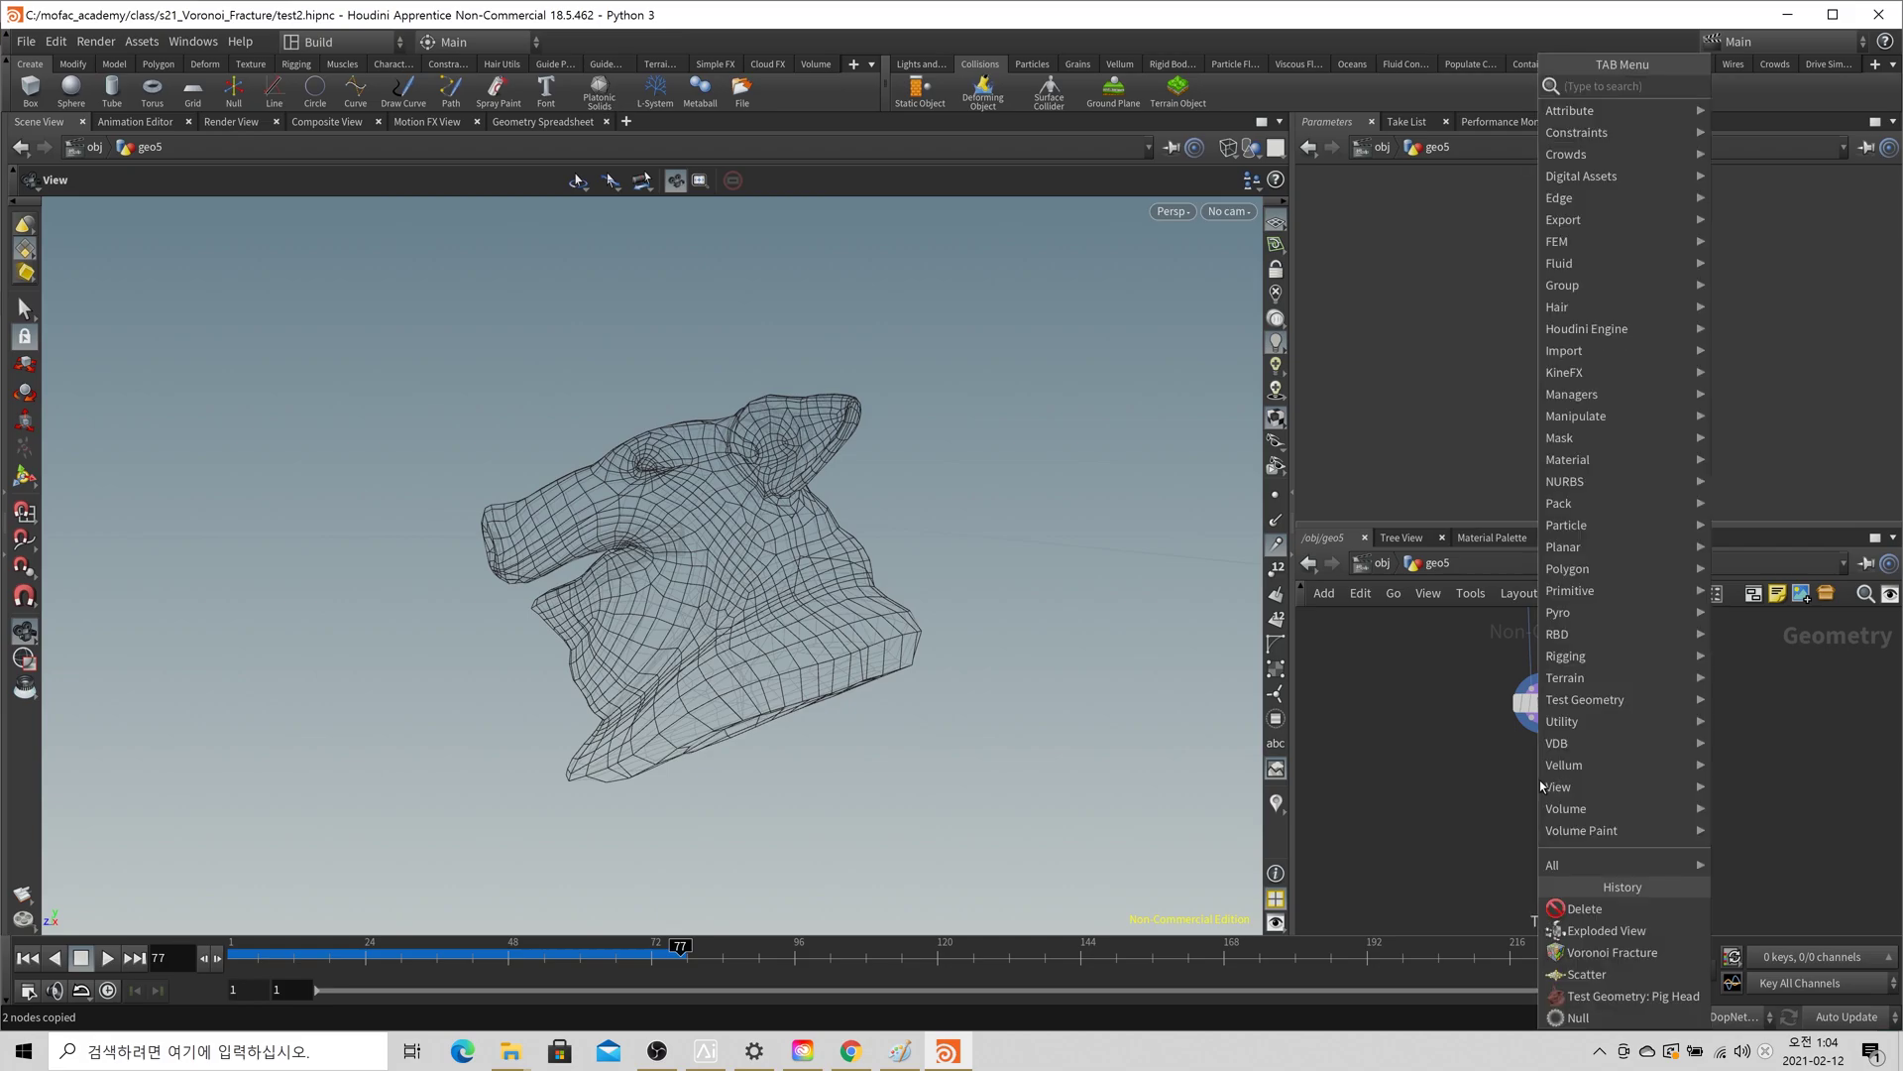
{"action": "type", "text": "uvw"}
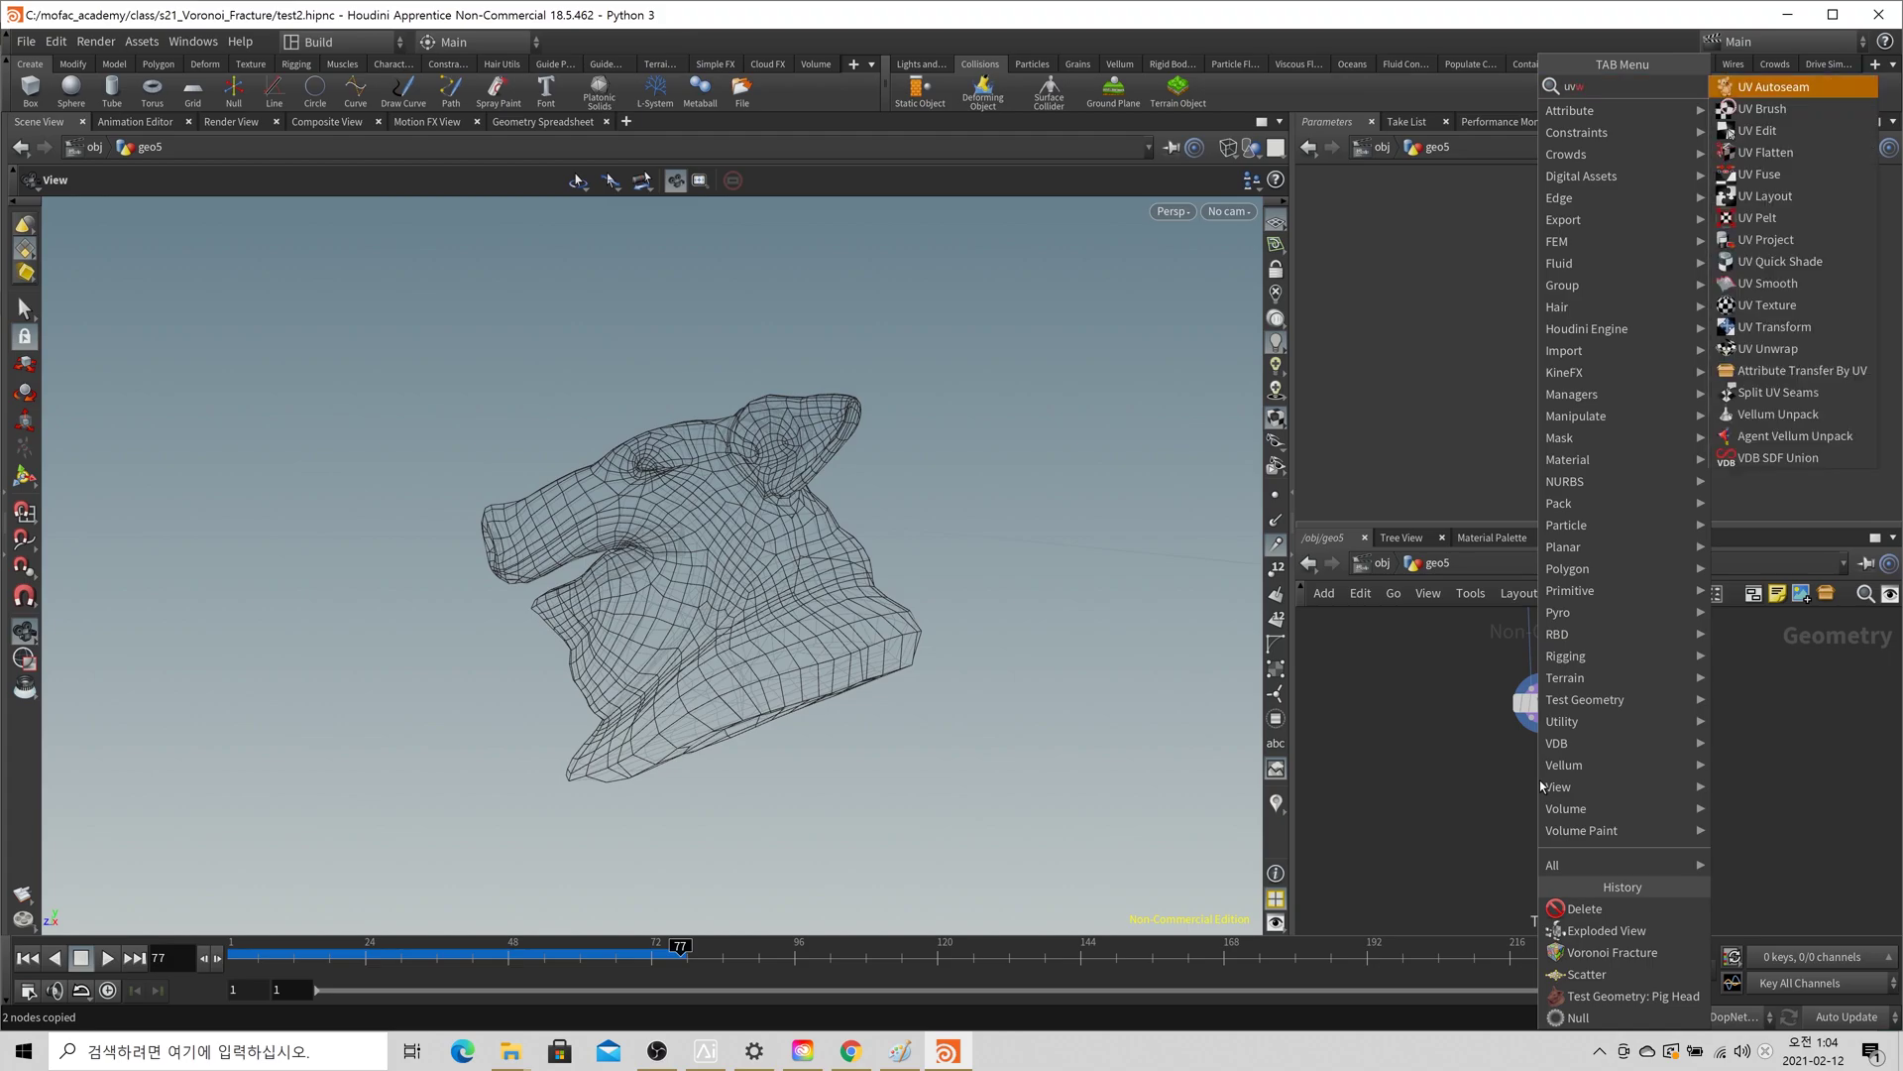
{"action": "key", "text": "BackSpace"}
{"action": "type", "text": "u"}
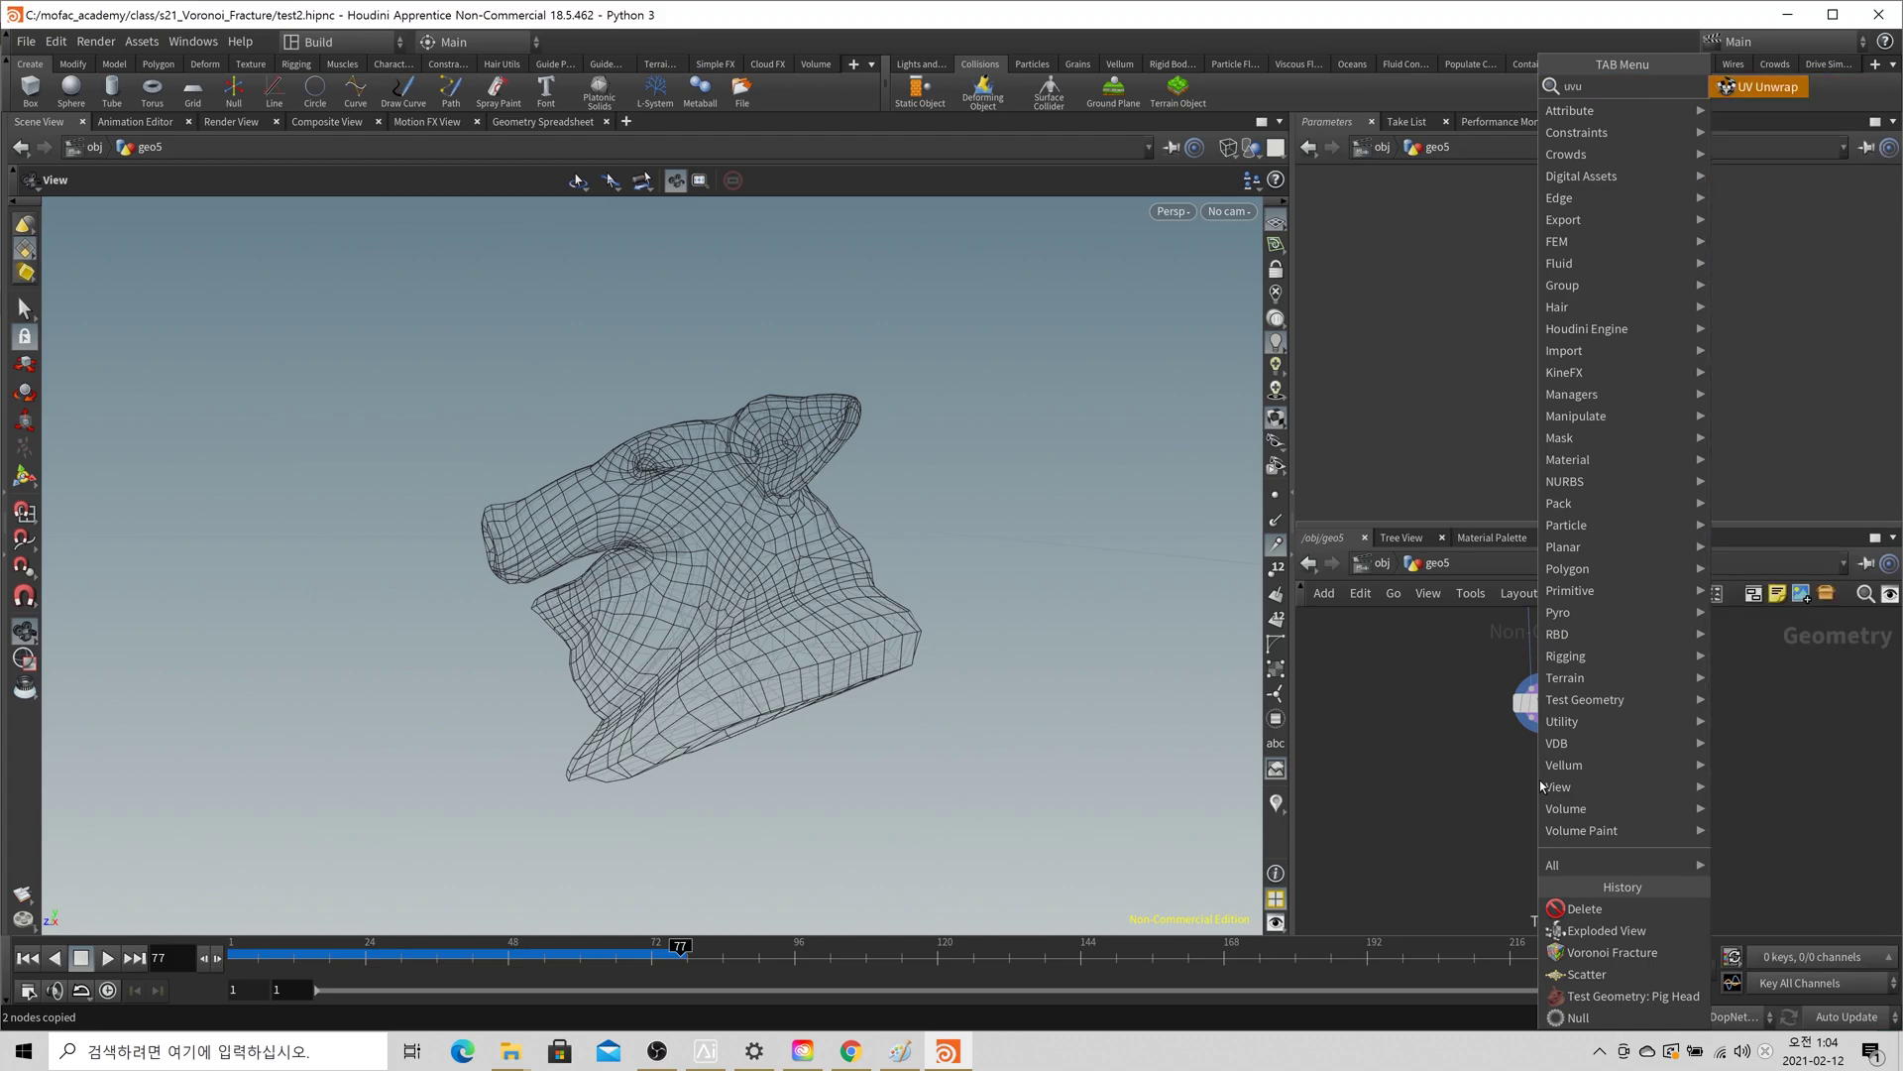
{"action": "key", "text": "Return"}
{"action": "left_click", "coordinate": [1538, 781]}
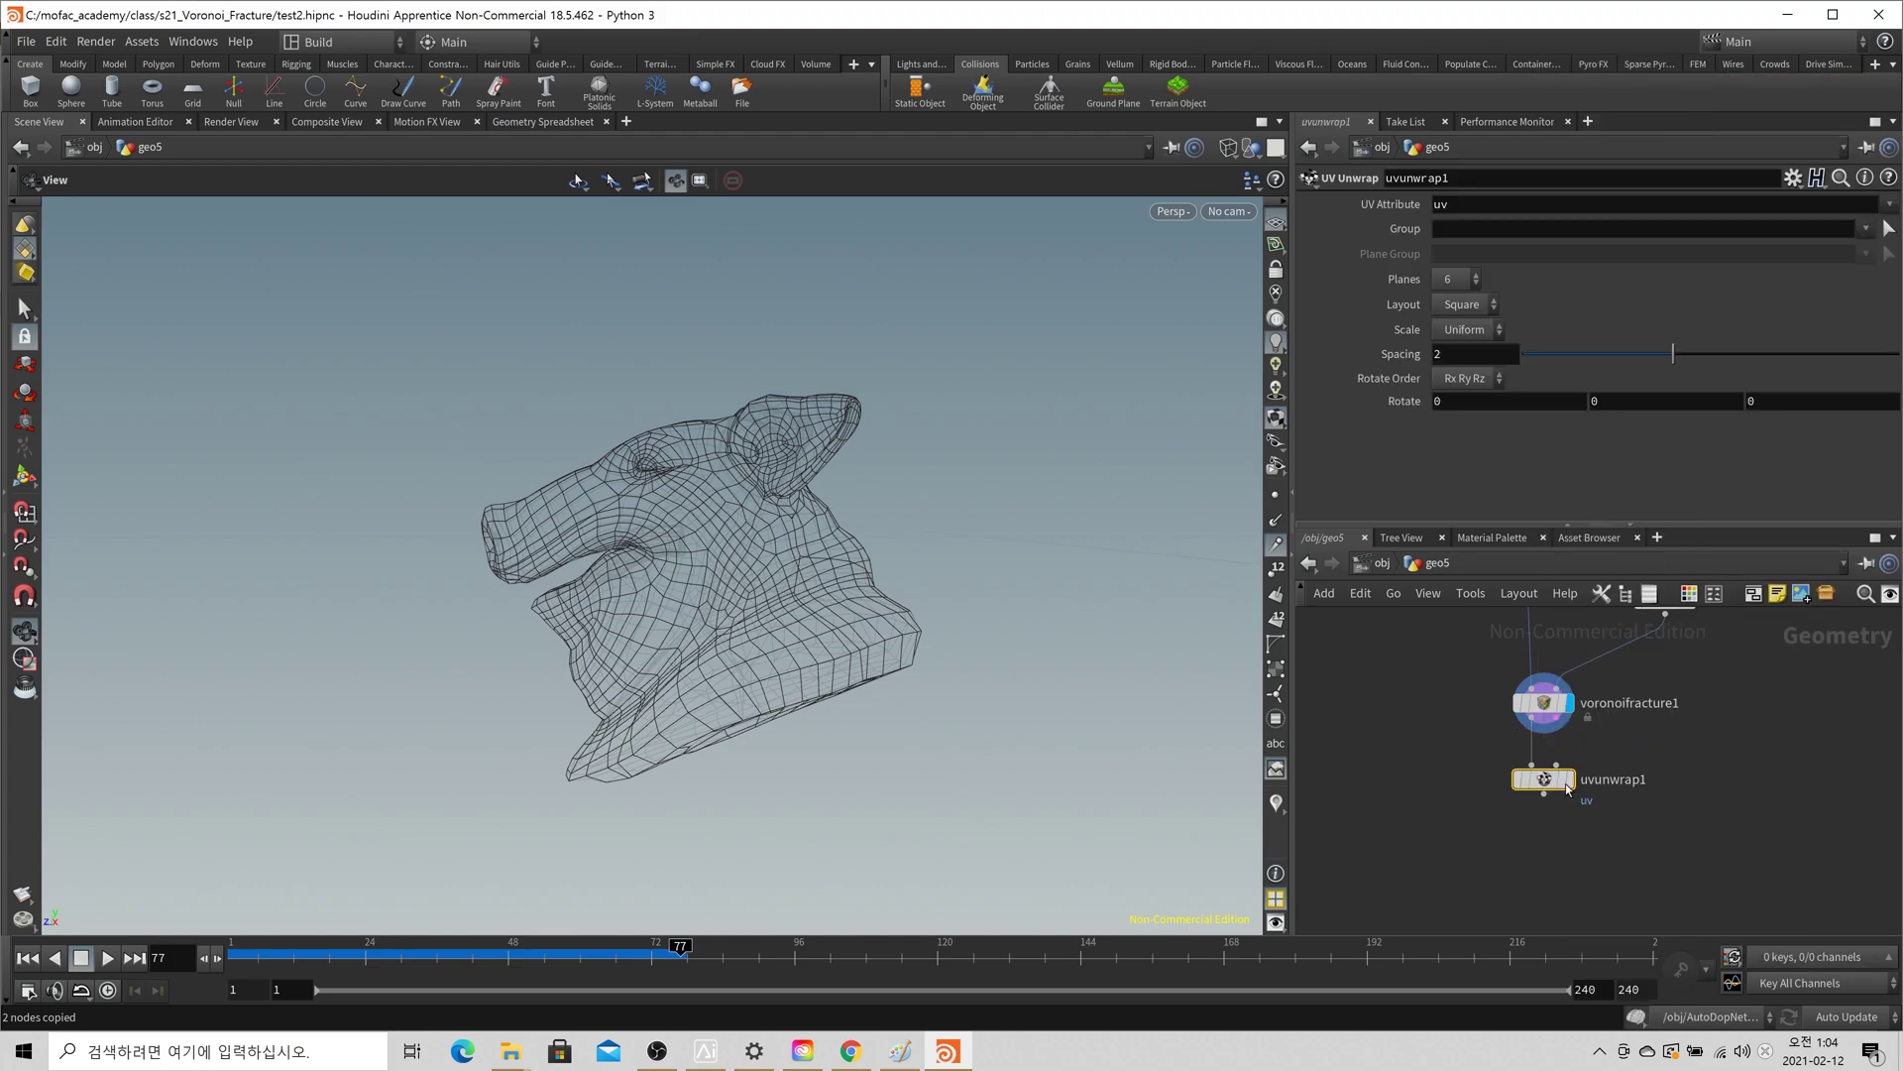
{"action": "left_click", "coordinate": [1567, 784]}
- Compare the UV layouts of the Voronoi Fracture and the UV Unwrap in the UV view, with shaded display
{"action": "key", "text": "1"}
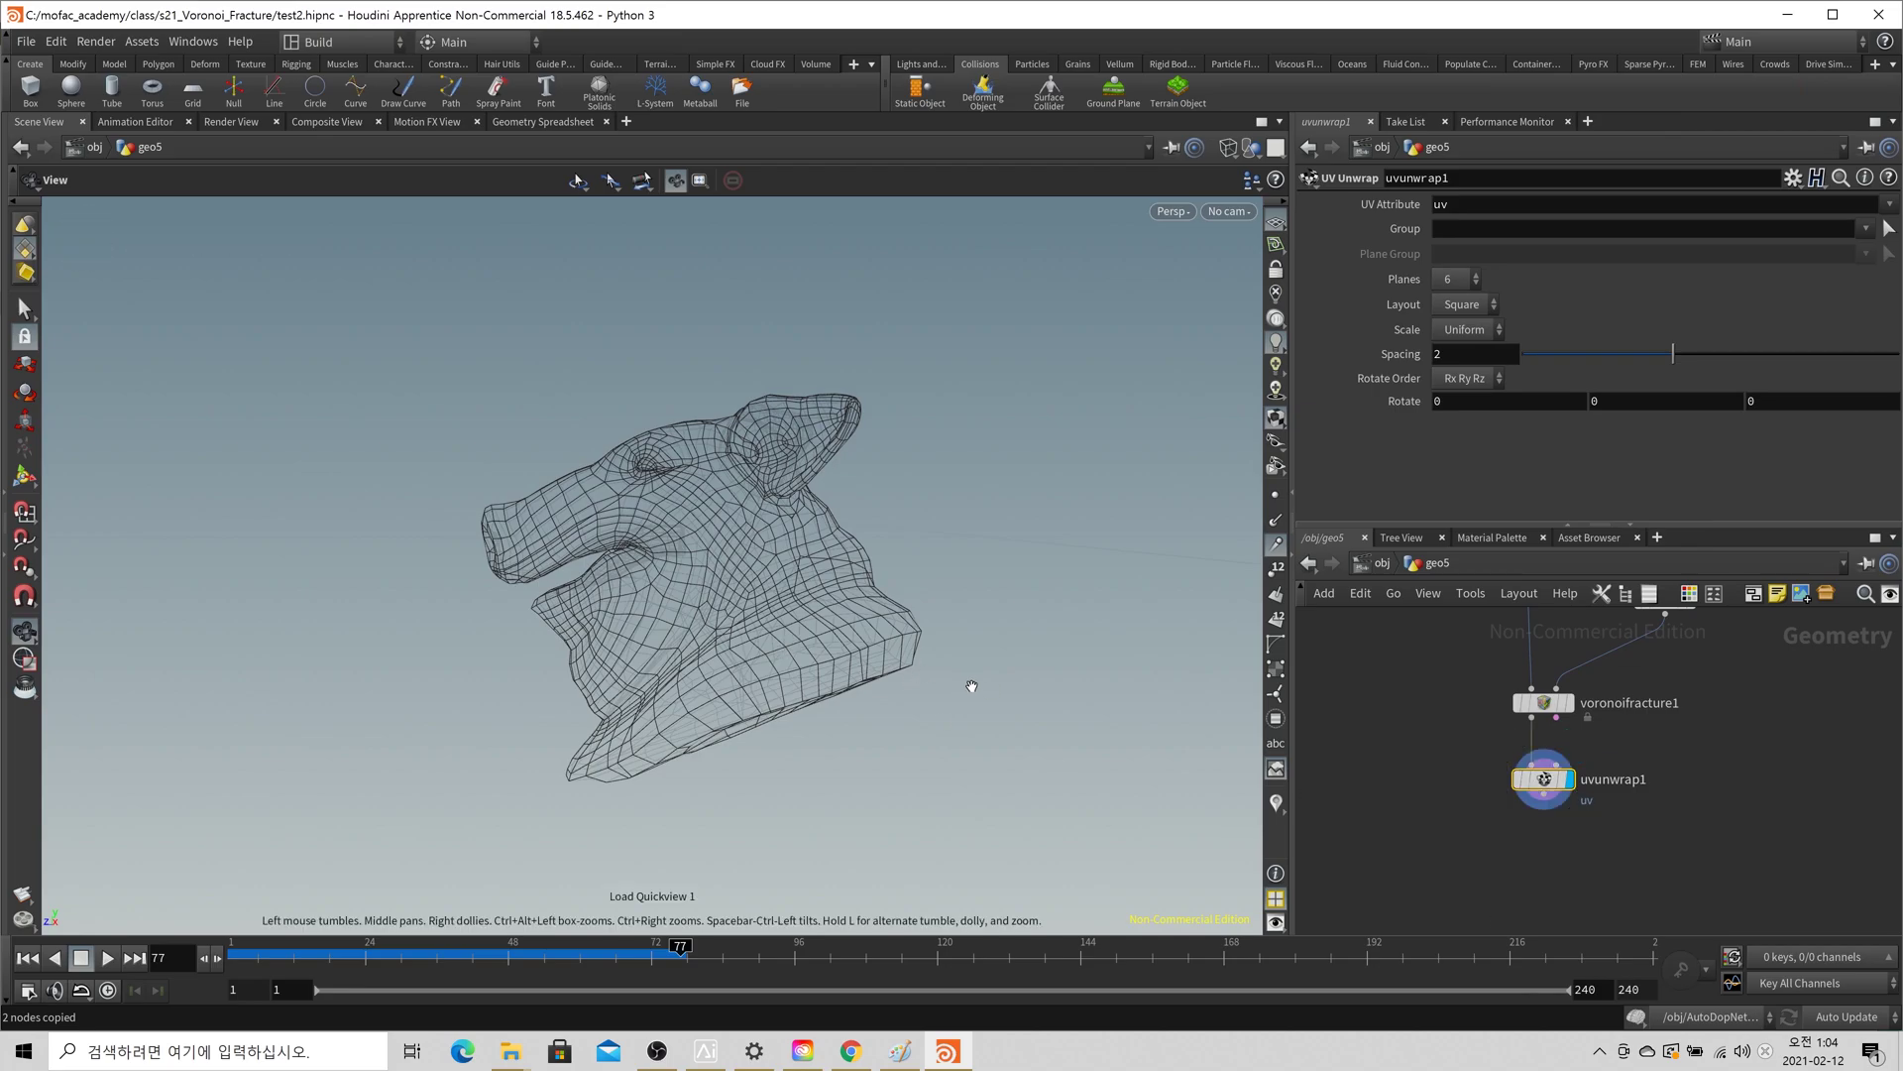
{"action": "key", "text": "space+5"}
{"action": "left_click", "coordinate": [1570, 706]}
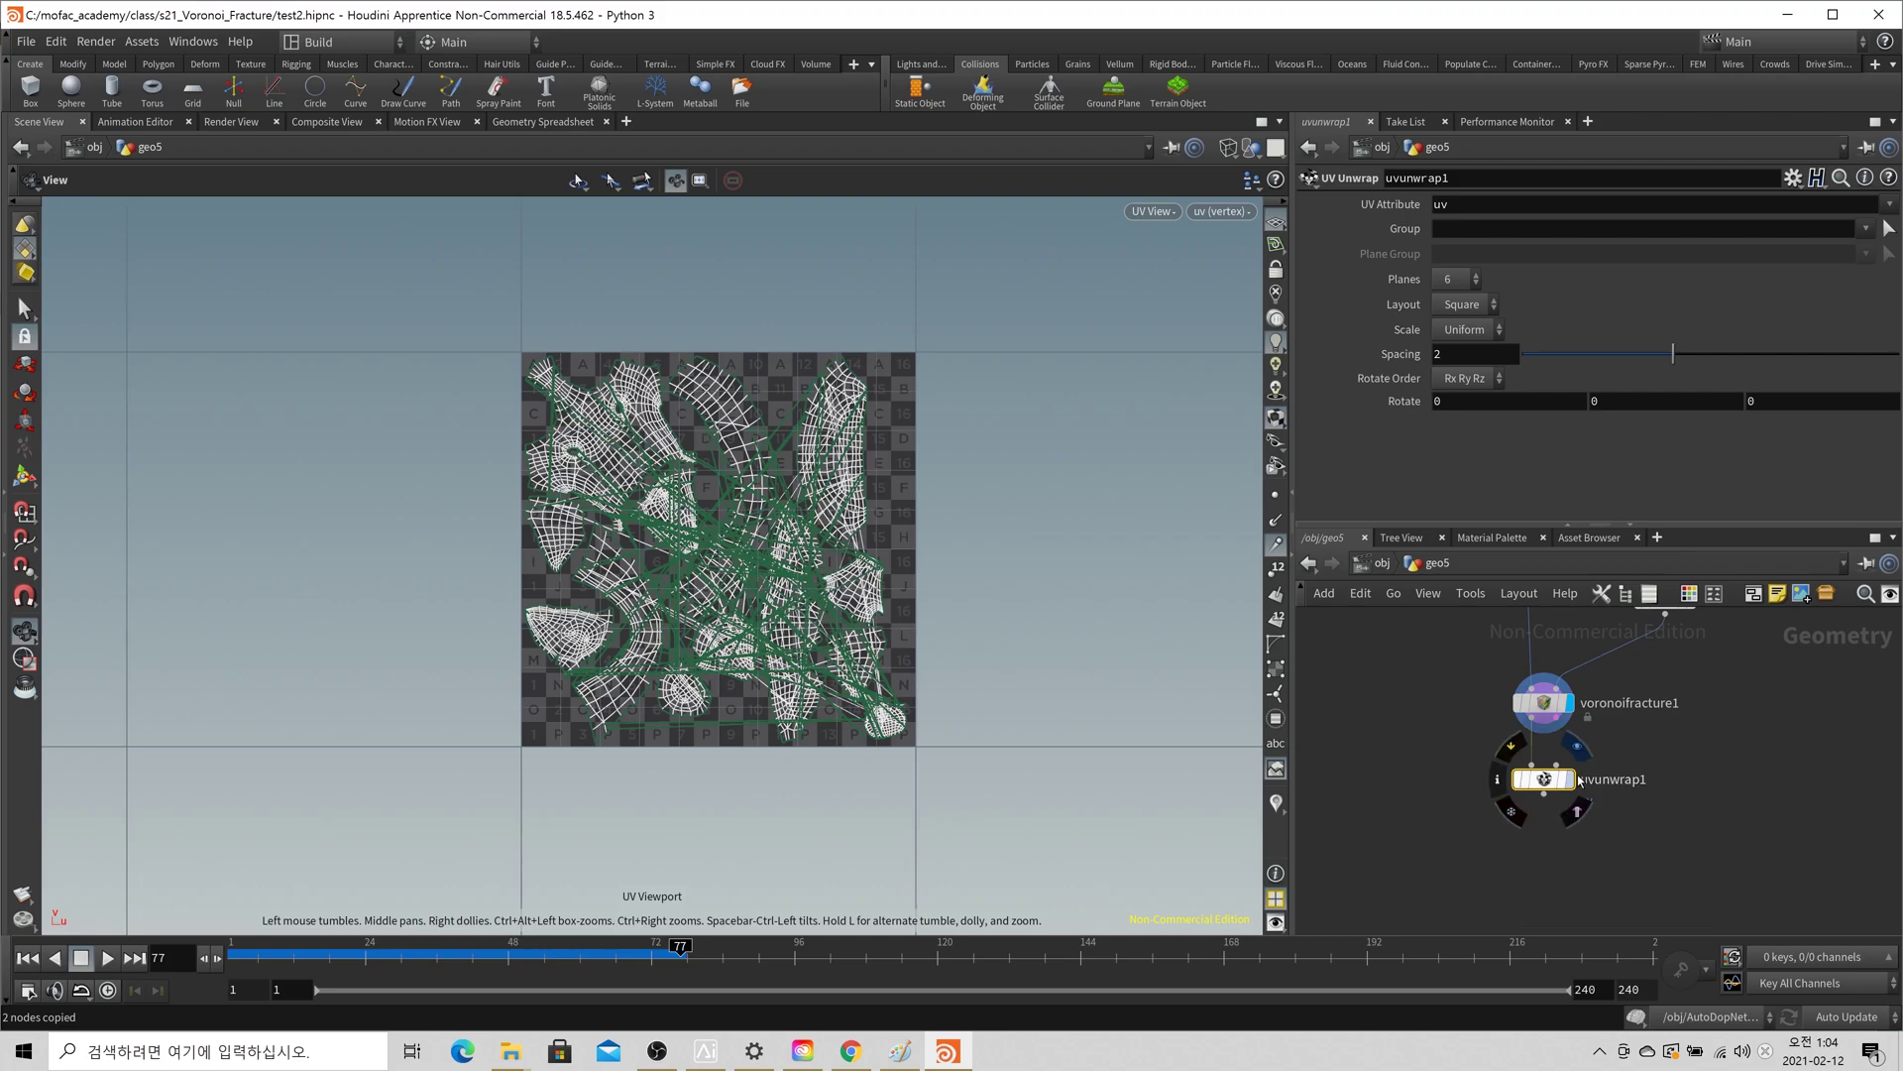
{"action": "left_click", "coordinate": [1567, 779]}
{"action": "key", "text": "w"}
{"action": "scroll", "coordinate": [1073, 506], "scroll_direction": "up", "scroll_amount": 5}
{"action": "scroll", "coordinate": [949, 587], "scroll_direction": "down", "scroll_amount": 3}
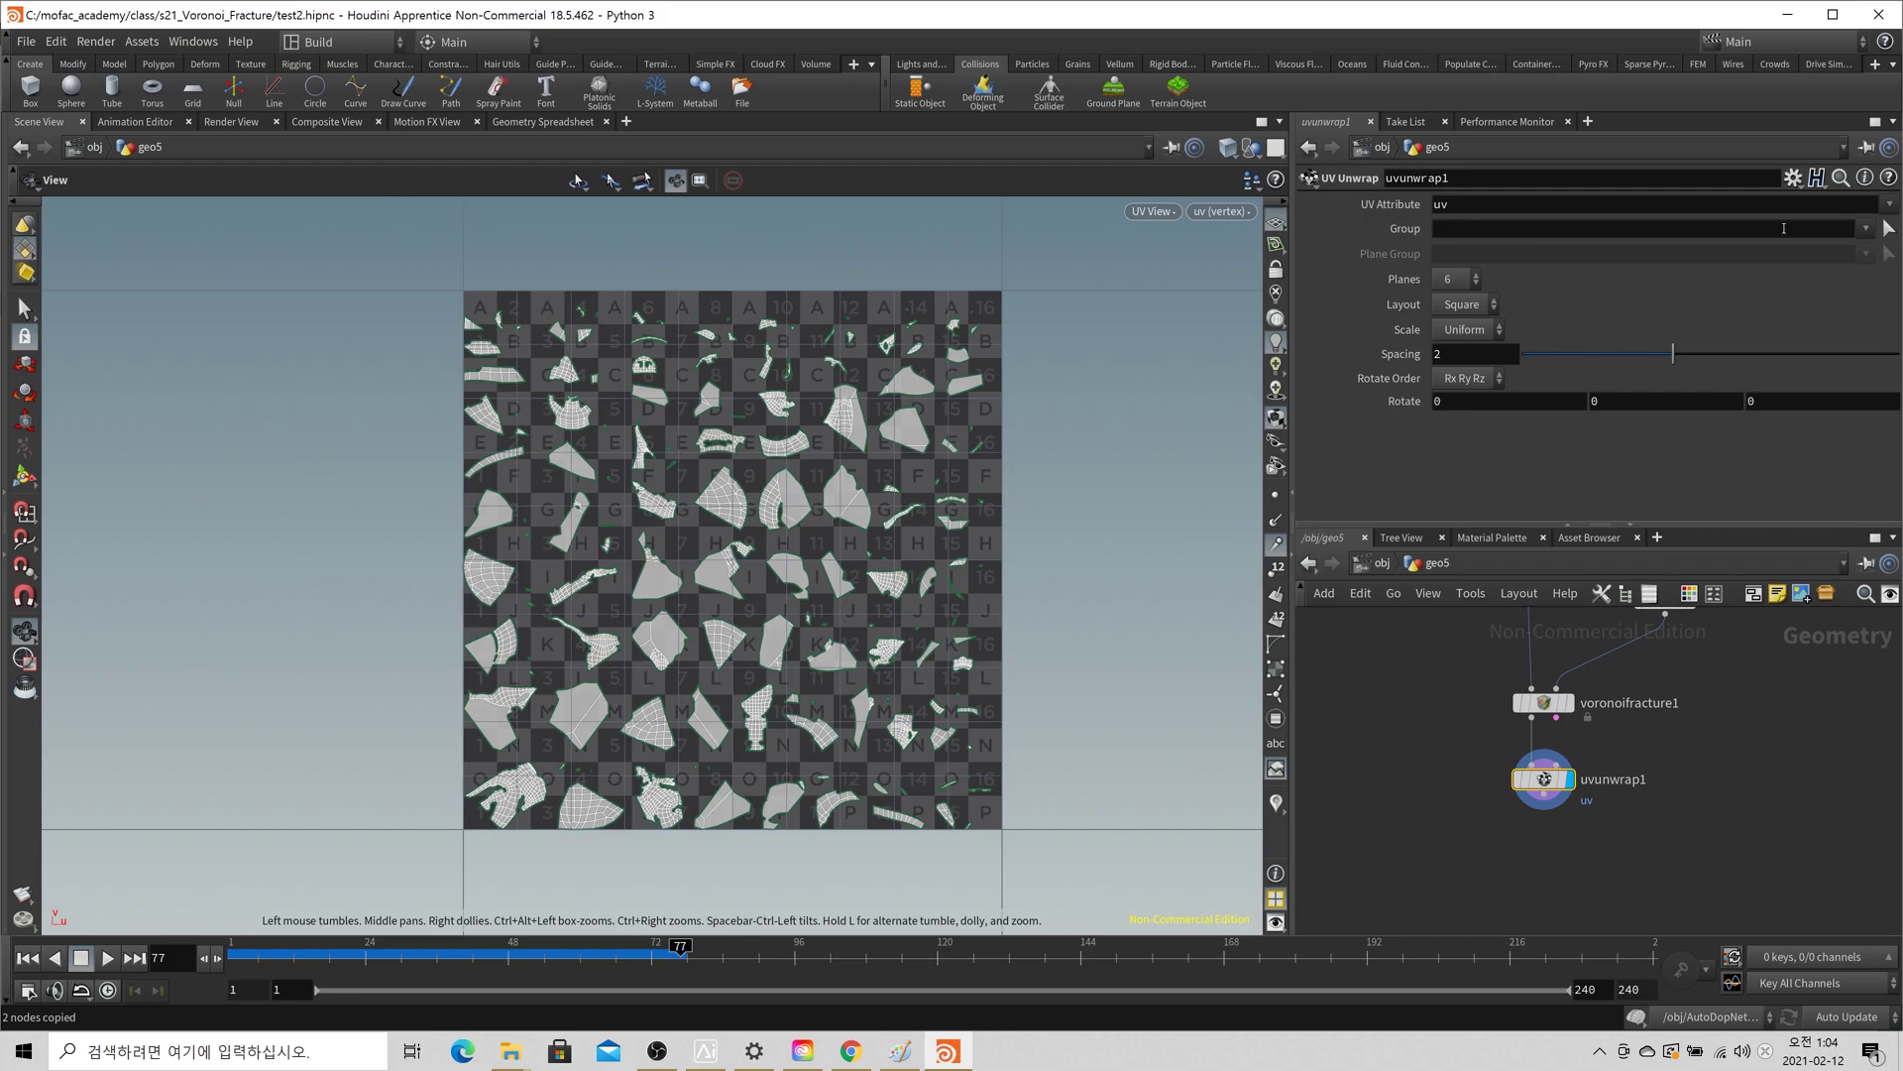
- Restrict the UV Unwrap to the inside group and return to the perspective view
{"action": "left_click", "coordinate": [1868, 229]}
{"action": "left_click", "coordinate": [1841, 366]}
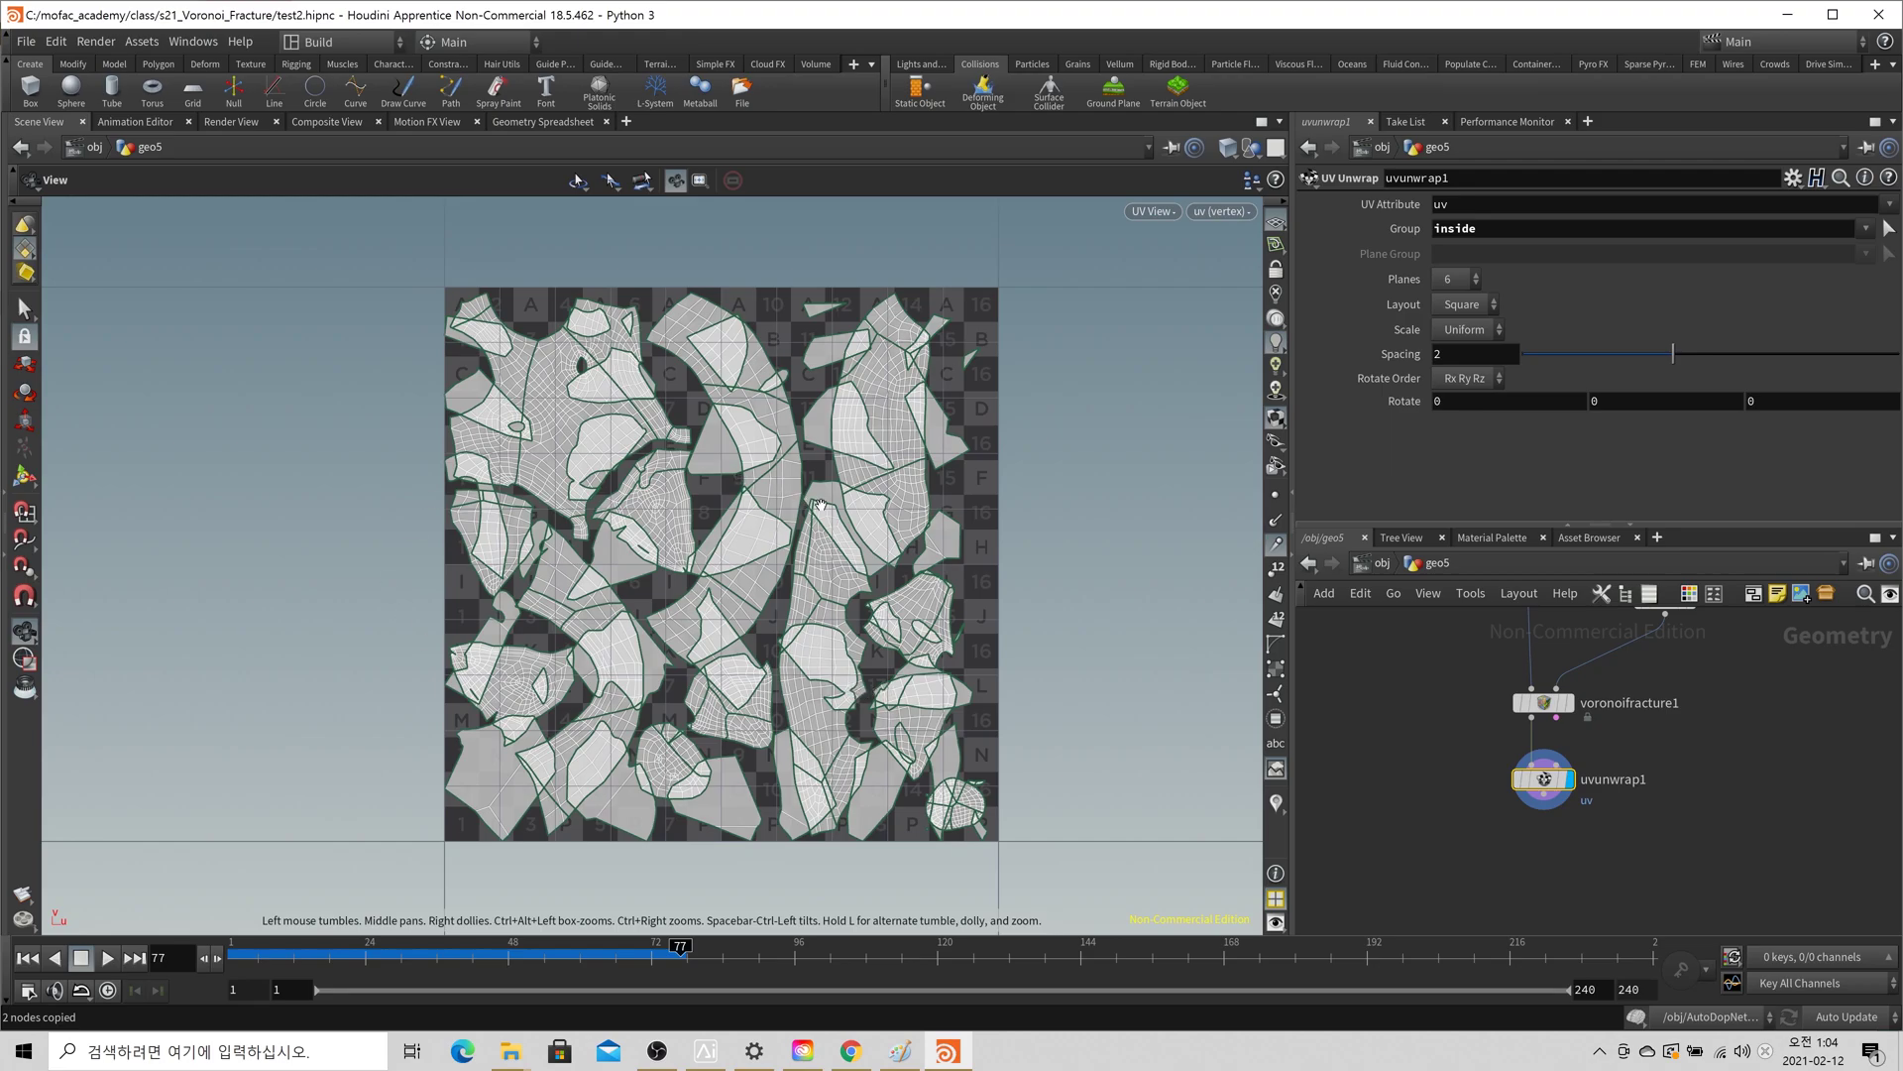
{"action": "key", "text": "space+1"}
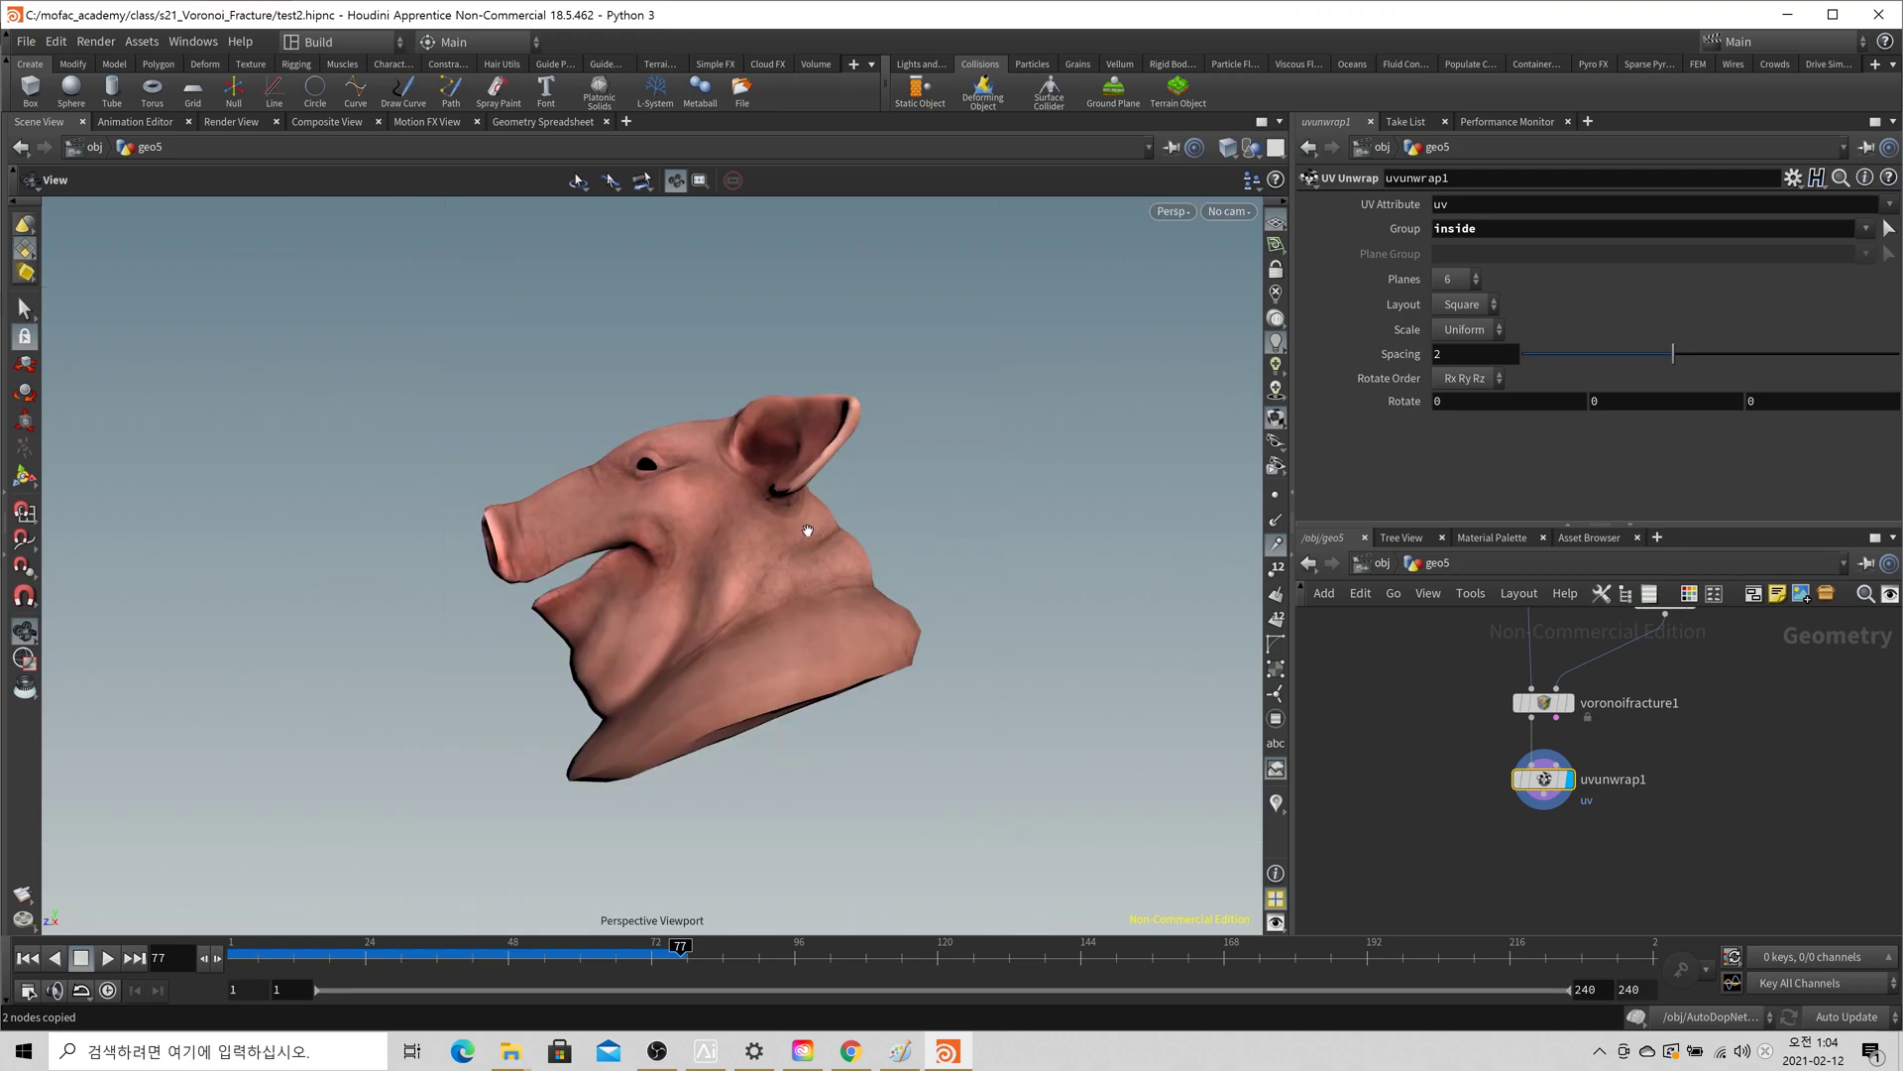
- Add an Exploded View node fed by the UV Unwrap and display the separated pig head pieces
{"action": "key", "text": "Tab"}
{"action": "type", "text": "explo"}
{"action": "key", "text": "Return"}
{"action": "left_click_drag", "start_coordinate": [1400, 776], "coordinate": [1543, 792]}
{"action": "left_click", "coordinate": [1427, 793]}
{"action": "left_click_drag", "start_coordinate": [910, 649], "coordinate": [1445, 786]}
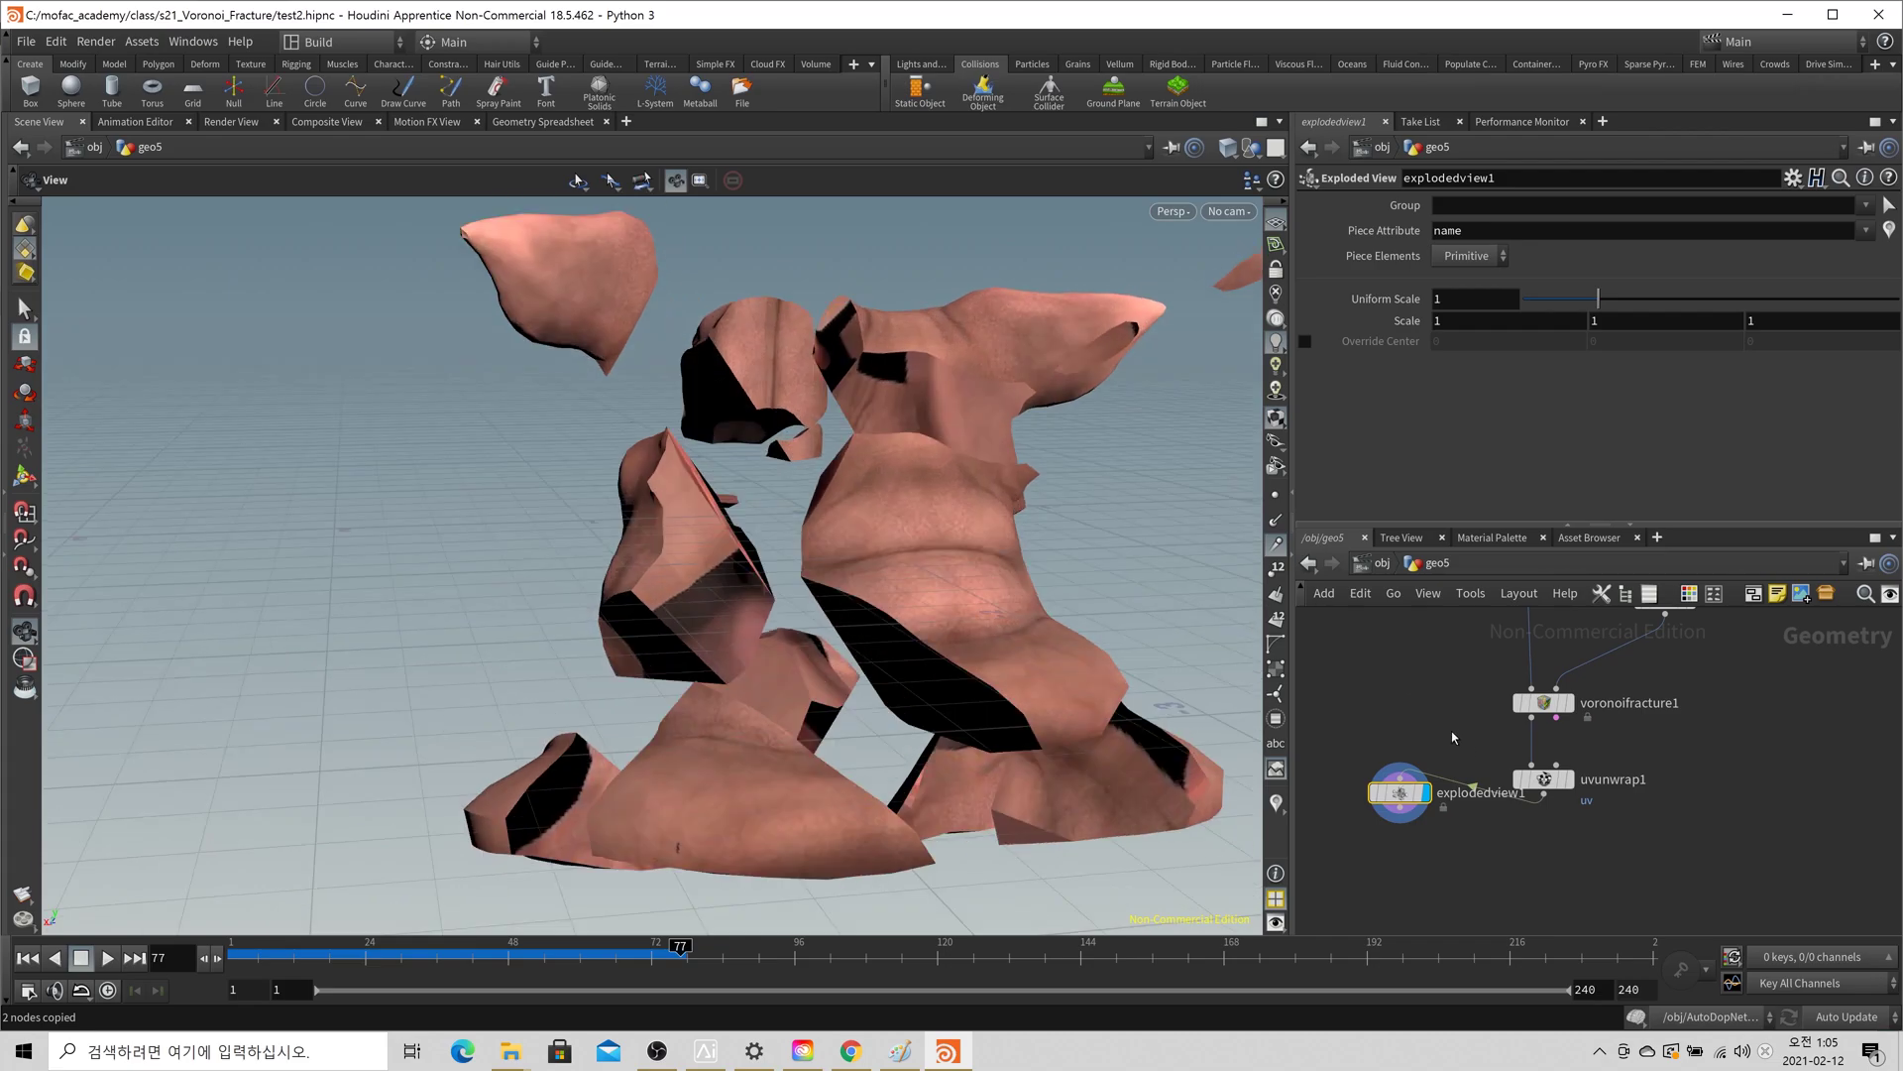
{"action": "left_click", "coordinate": [1519, 782]}
{"action": "left_click", "coordinate": [1519, 782]}
{"action": "mouse_move", "coordinate": [882, 725]}
{"action": "left_mouse_down"}
{"action": "mouse_move", "coordinate": [840, 693]}
{"action": "mouse_move", "coordinate": [895, 705]}
{"action": "mouse_move", "coordinate": [807, 722]}
{"action": "mouse_move", "coordinate": [888, 718]}
{"action": "left_mouse_up"}
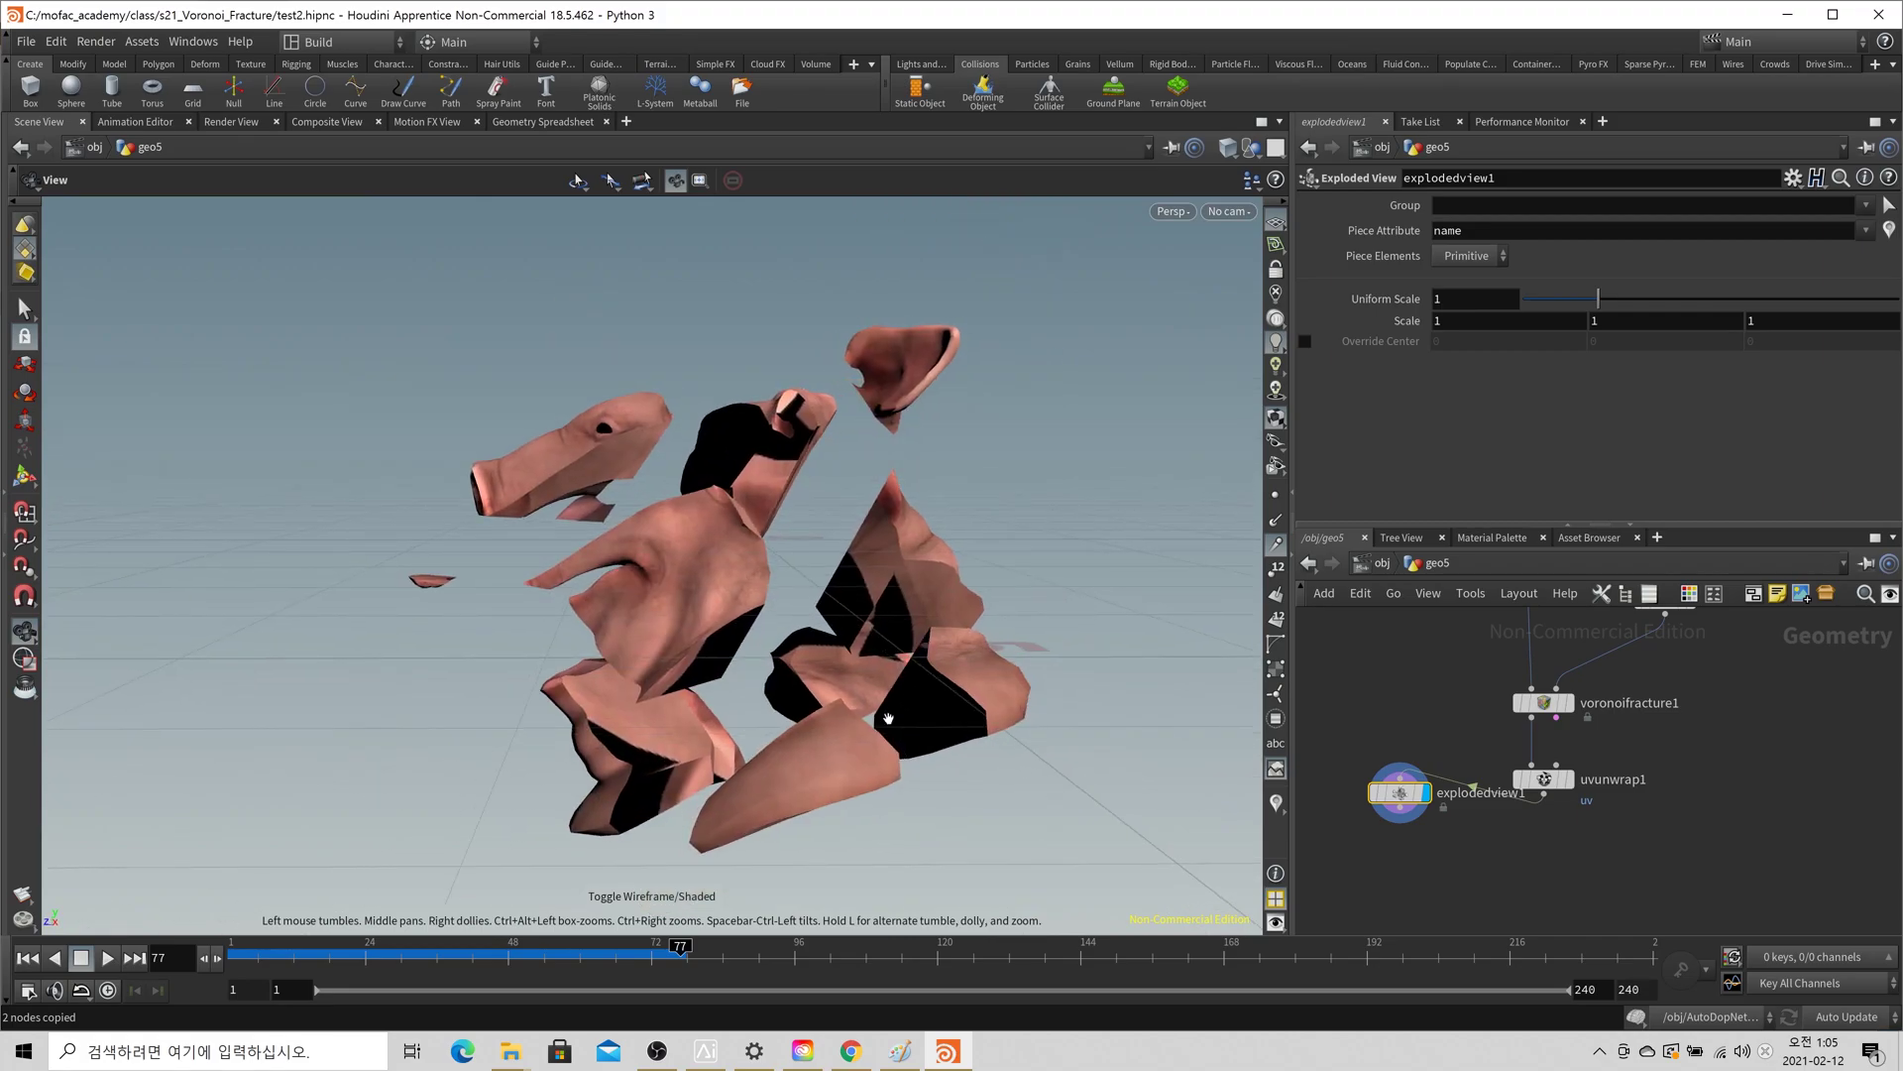
- Show the UV layout and set the UV Unwrap's spacing to 0
{"action": "key", "text": "space+5"}
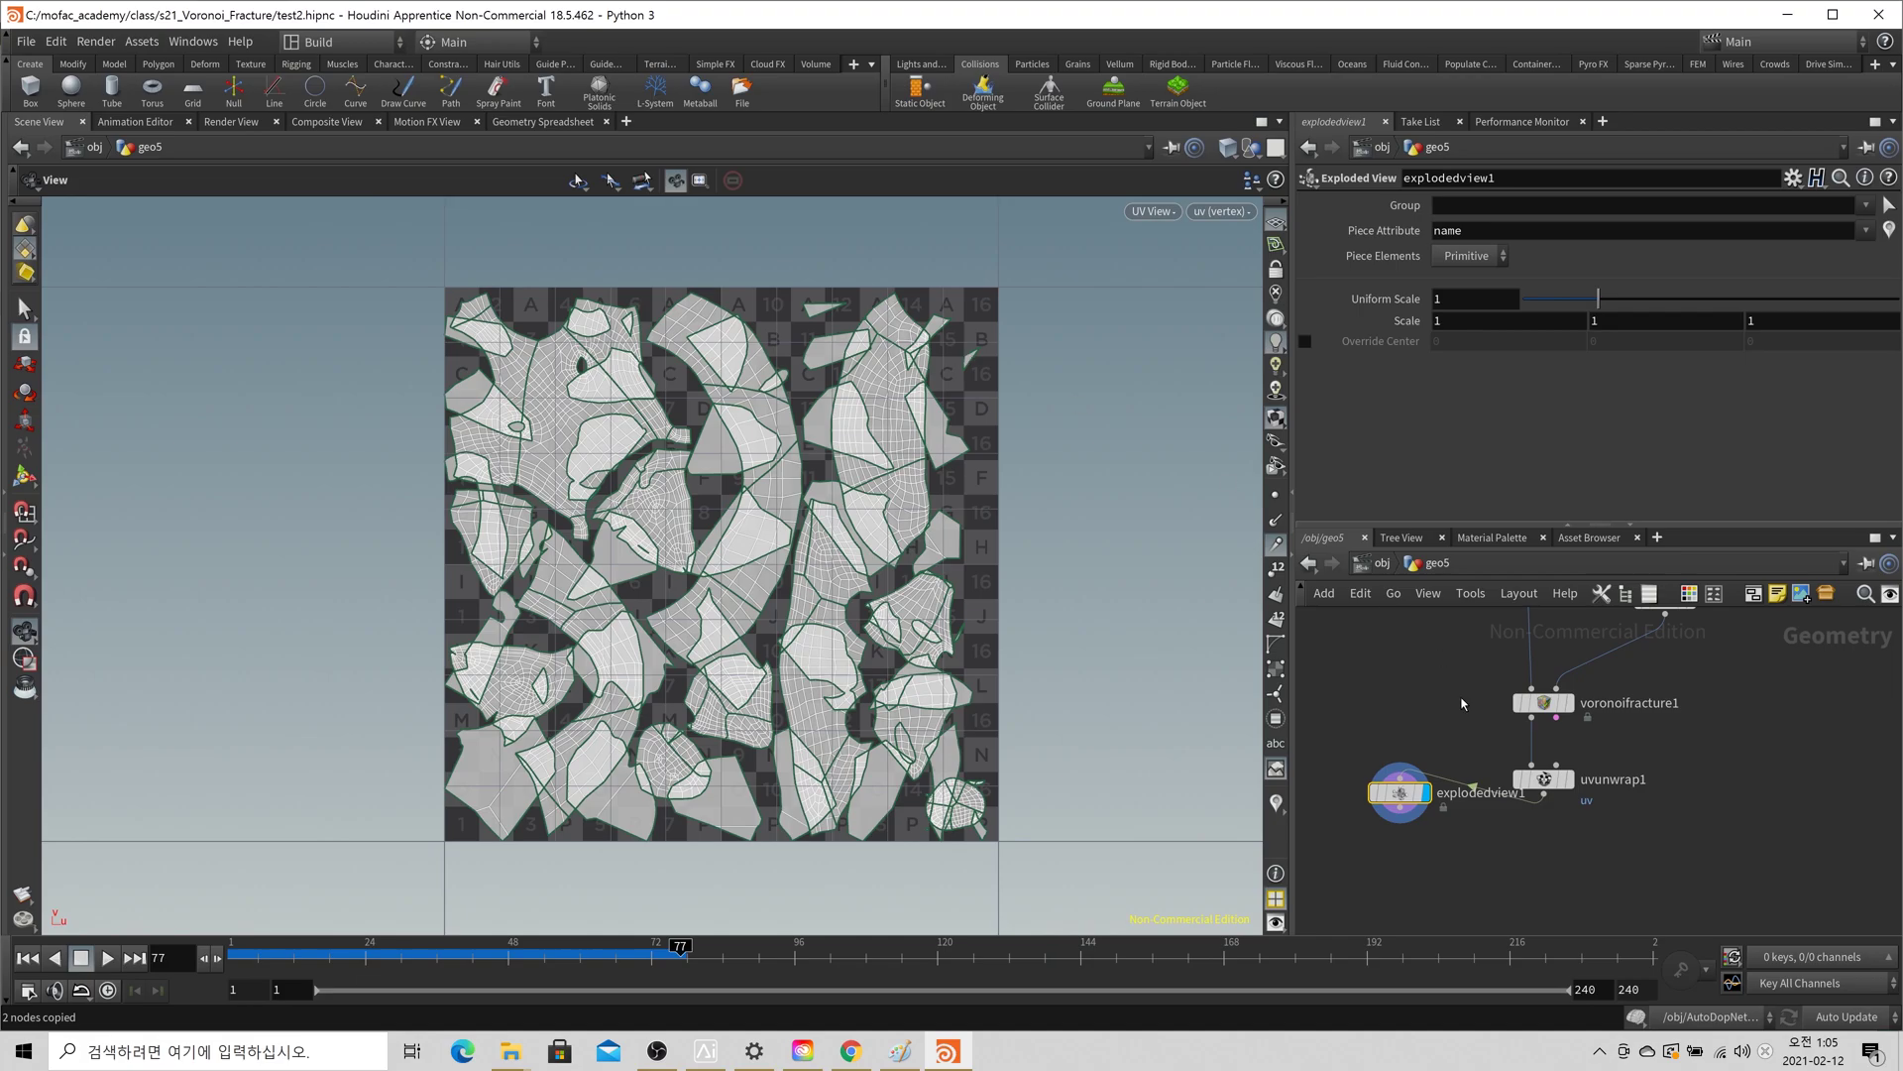
{"action": "scroll", "coordinate": [892, 589], "scroll_direction": "up", "scroll_amount": 1}
{"action": "scroll", "coordinate": [880, 589], "scroll_direction": "down", "scroll_amount": 2}
{"action": "scroll", "coordinate": [595, 481], "scroll_direction": "up", "scroll_amount": 1}
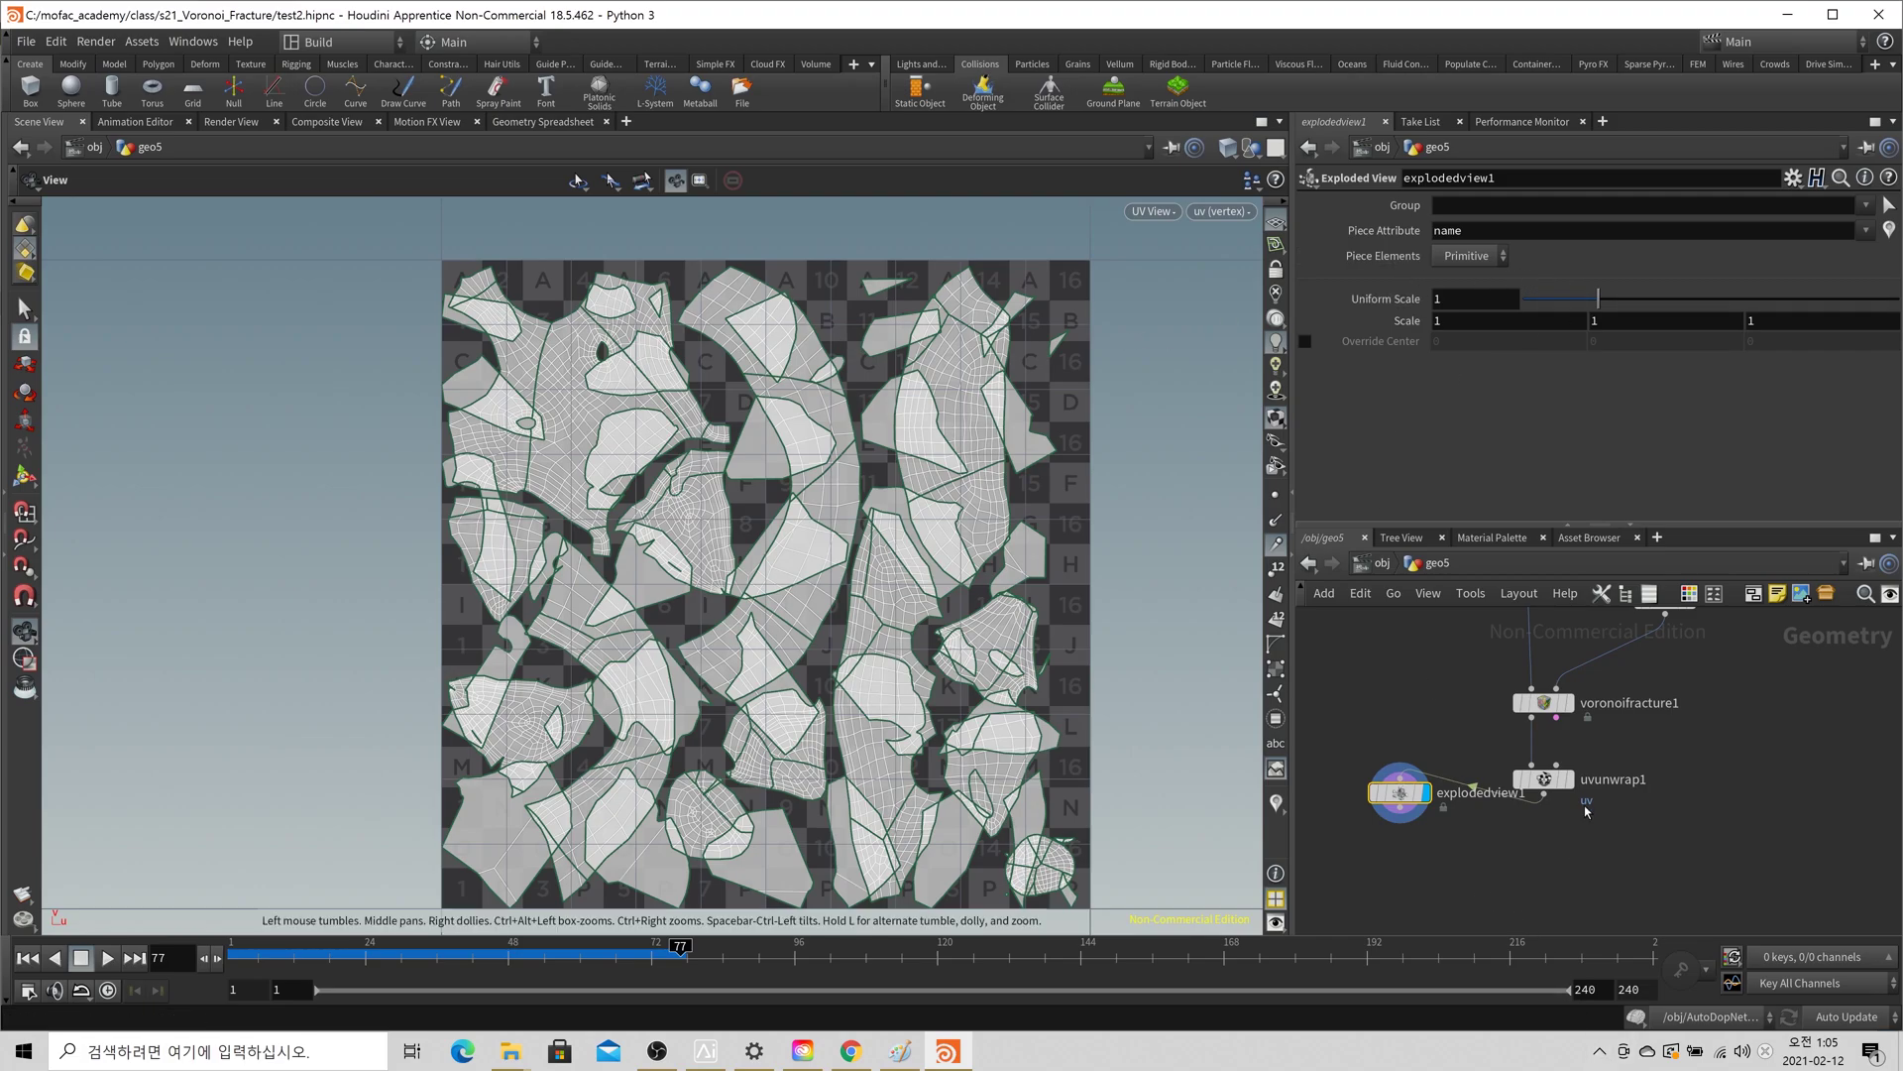
{"action": "left_click", "coordinate": [1547, 779]}
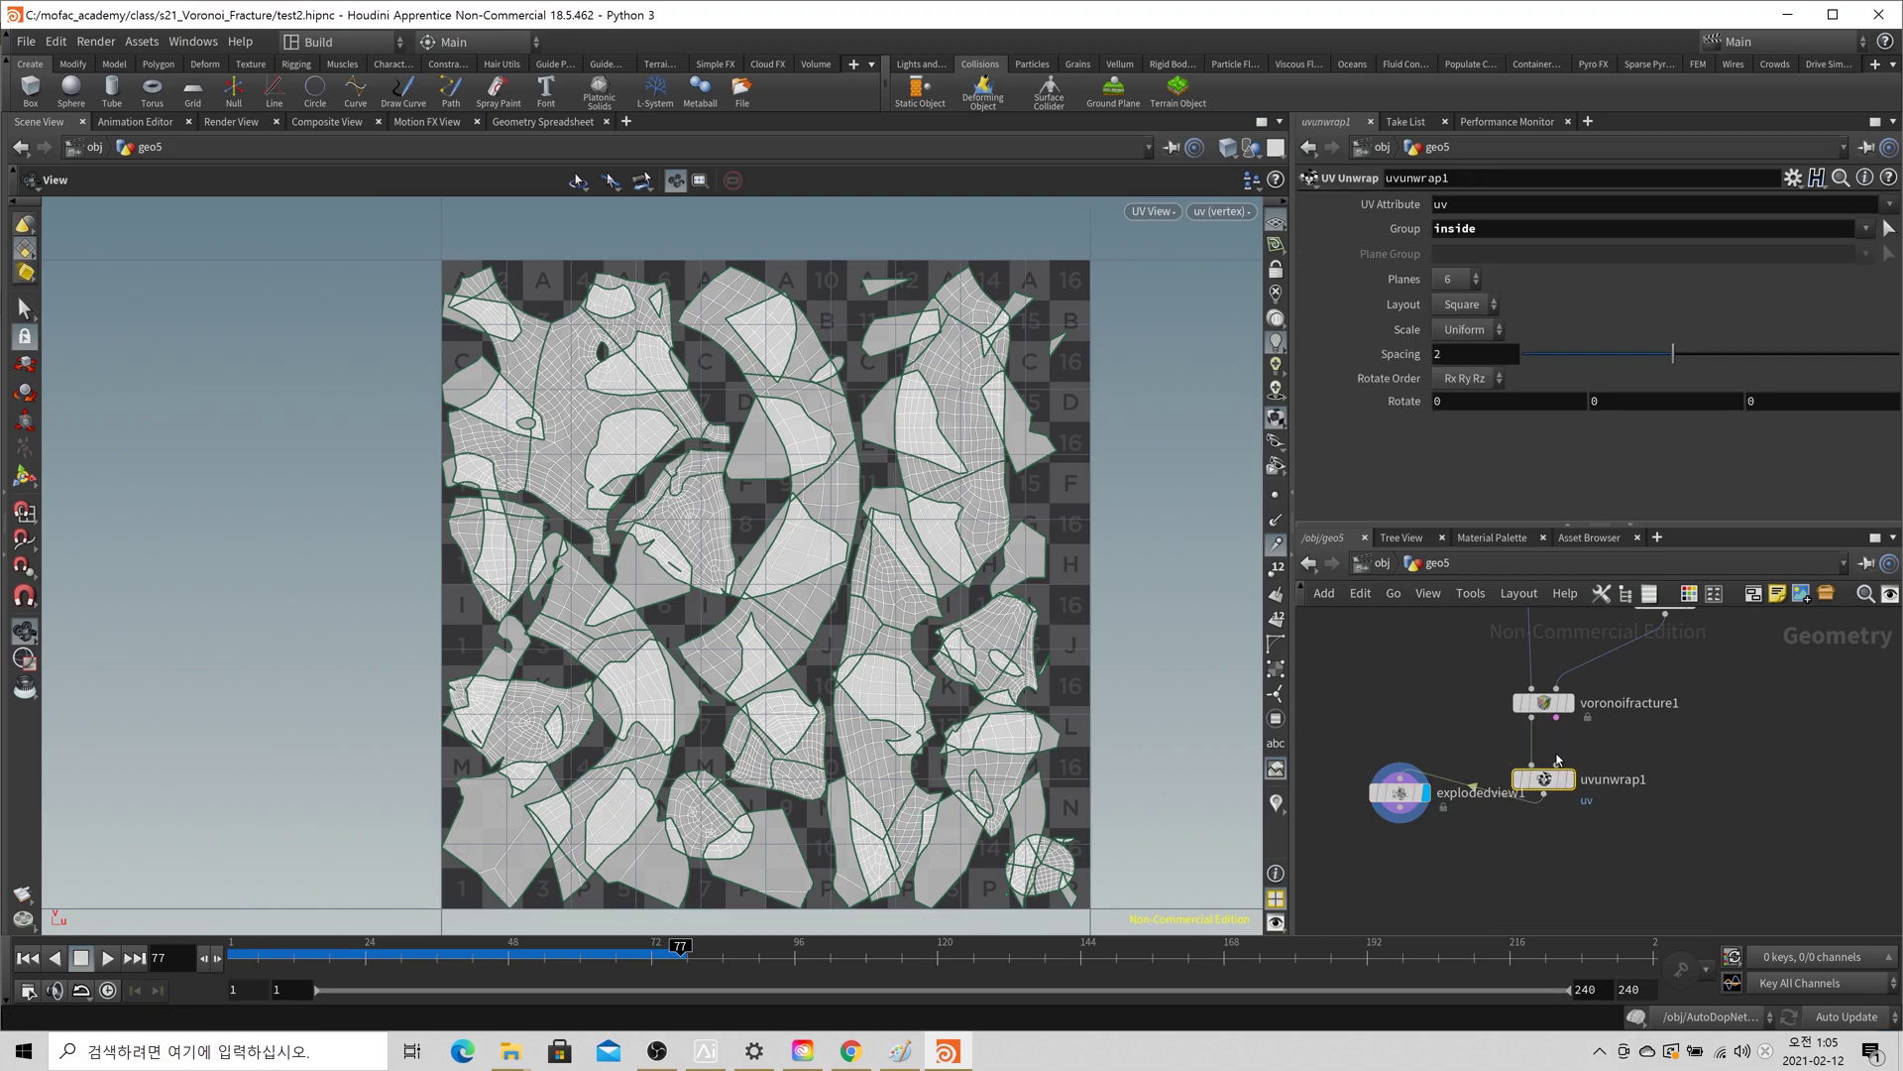
{"action": "left_click_drag", "start_coordinate": [1673, 354], "coordinate": [1487, 377]}
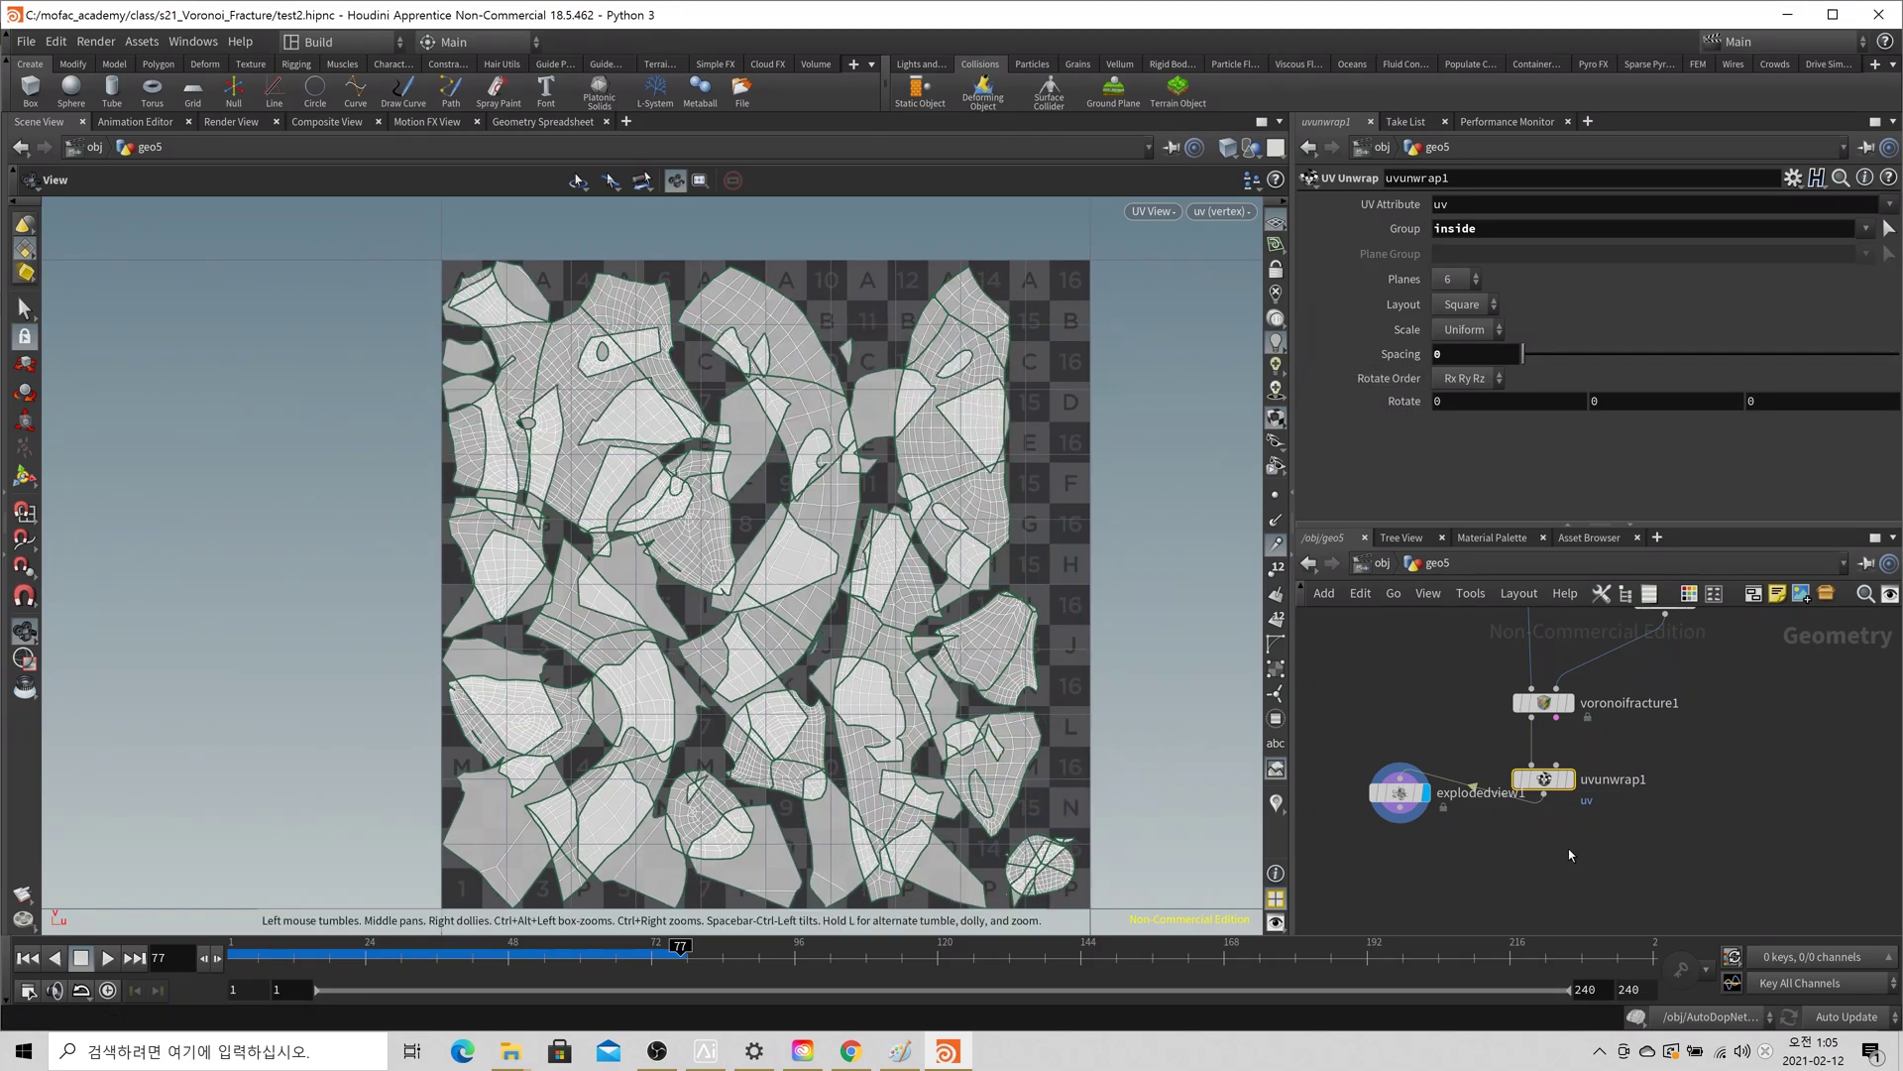
- Insert a UV Transform node between the UV Unwrap and Exploded View nodes, and display it
{"action": "key", "text": "Tab"}
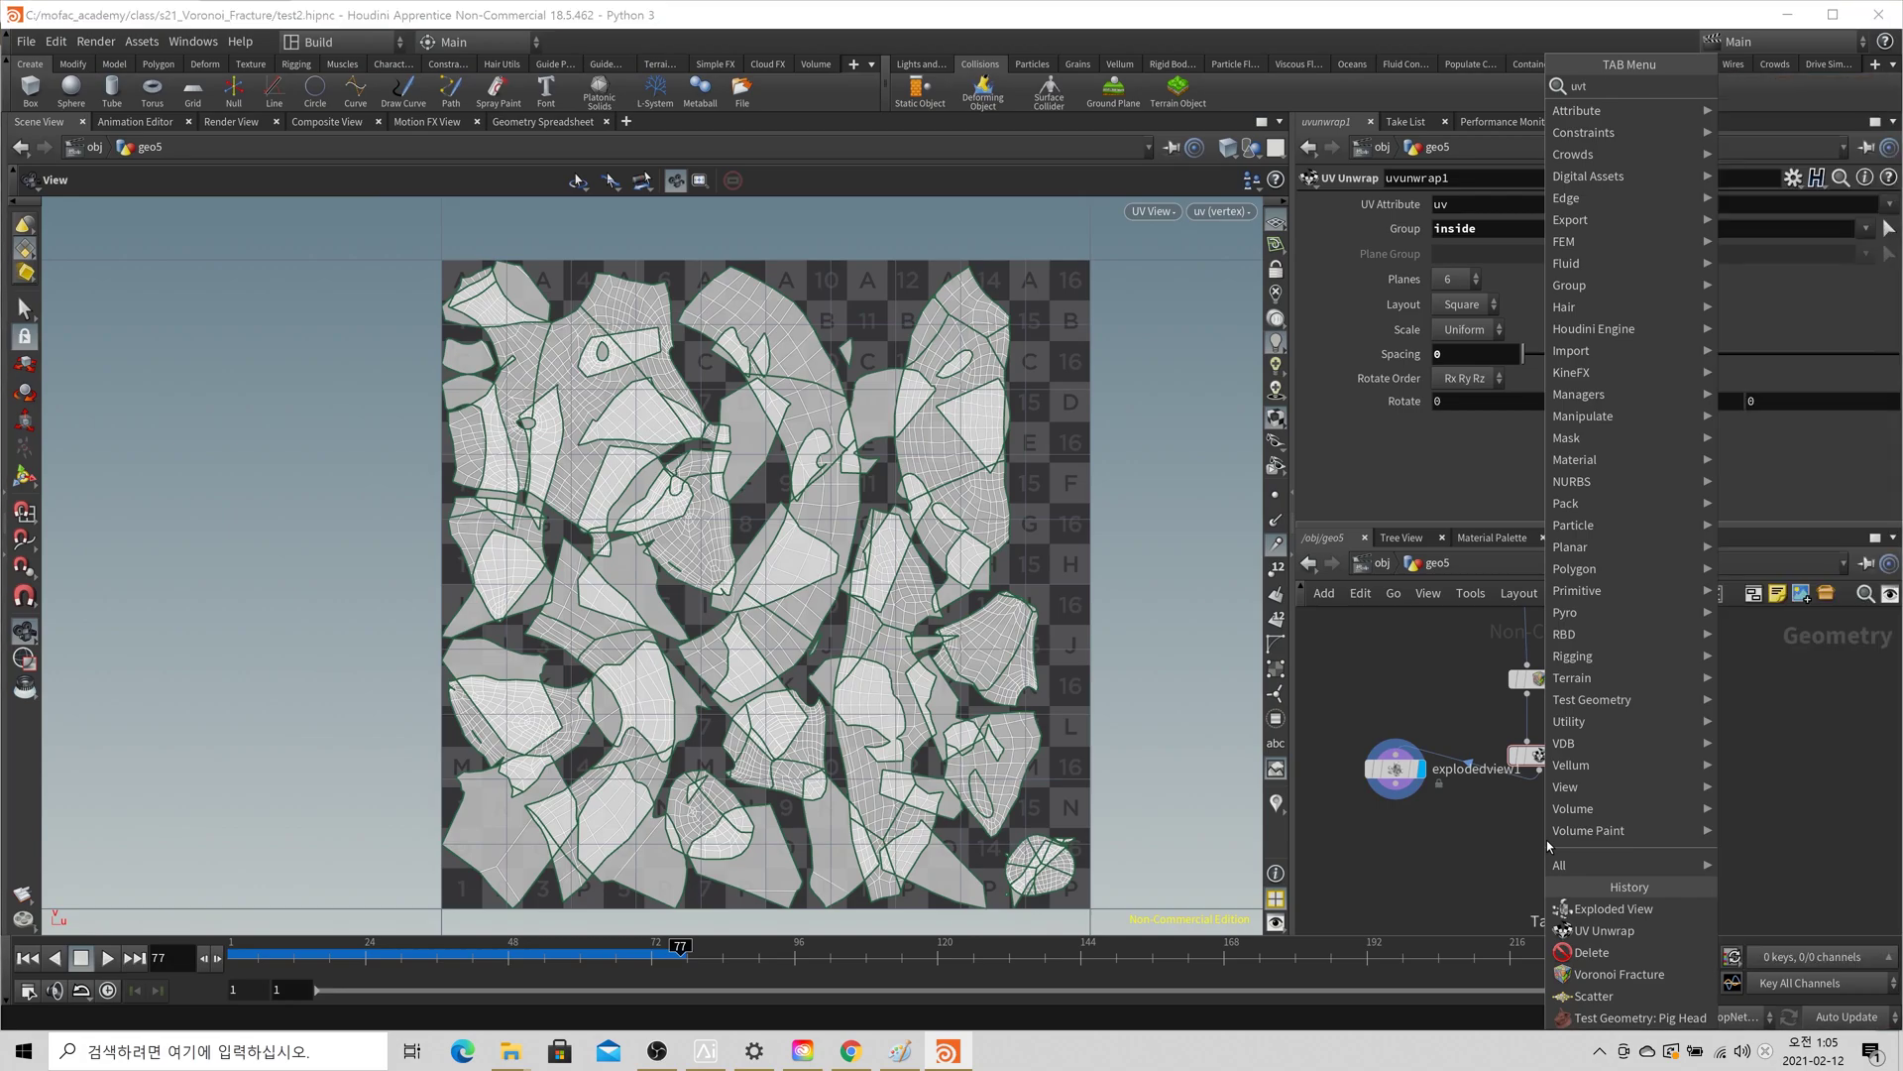
{"action": "type", "text": "uvtrans"}
{"action": "key", "text": "Return"}
{"action": "left_click", "coordinate": [1510, 798]}
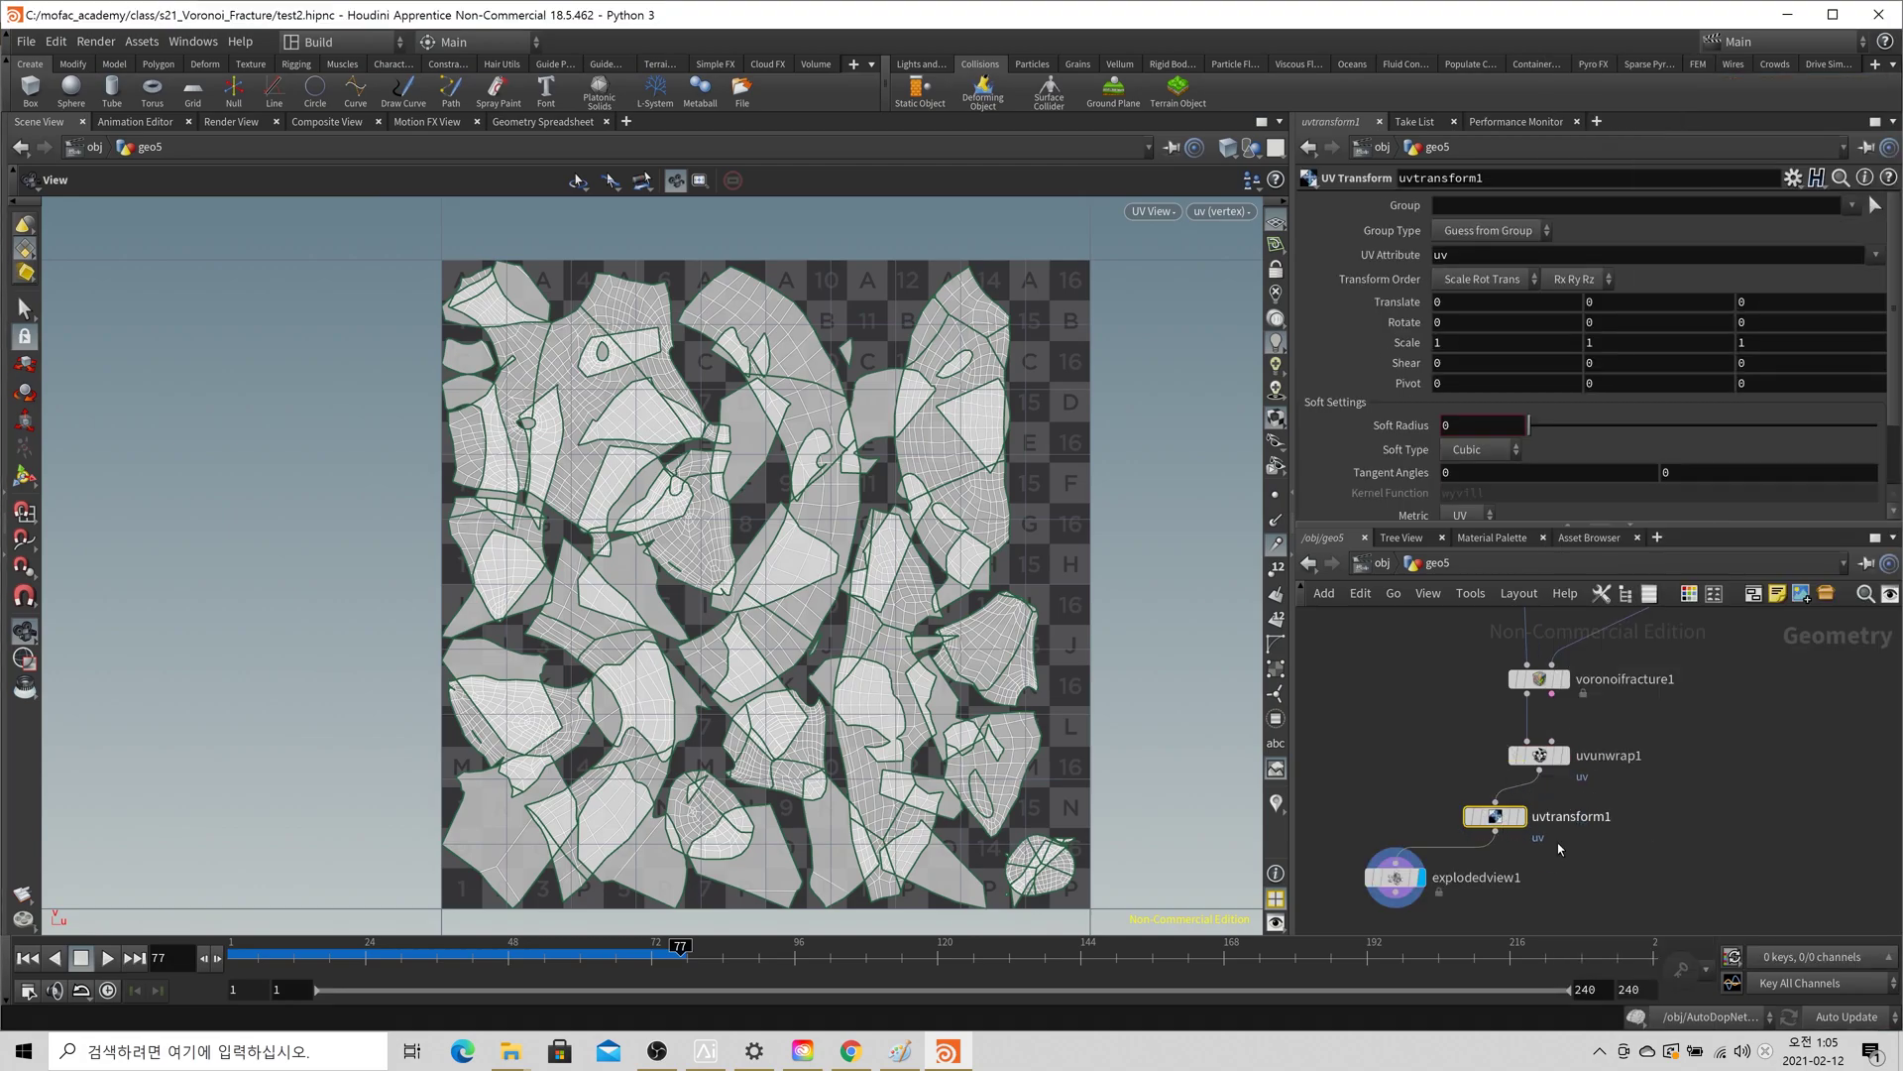
{"action": "left_click", "coordinate": [1523, 816]}
{"action": "left_click_drag", "start_coordinate": [1502, 816], "coordinate": [1543, 811]}
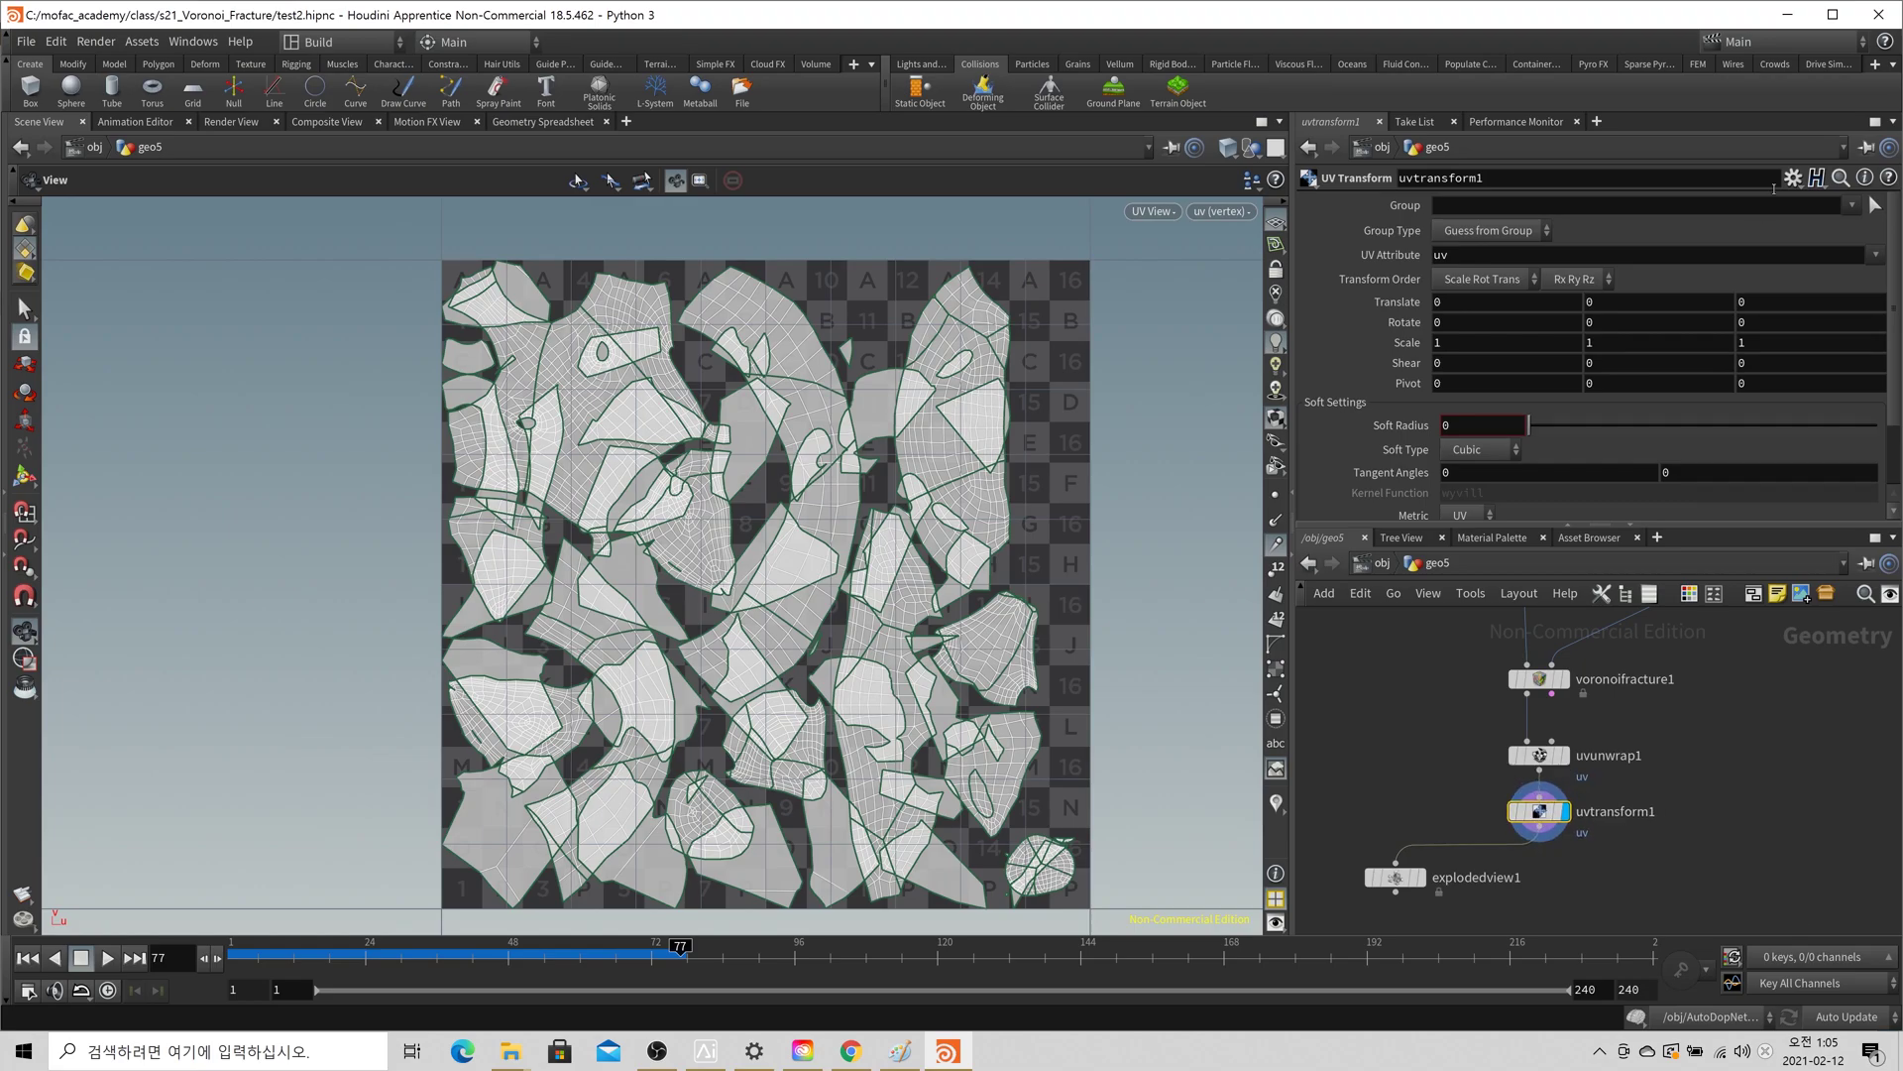
- Limit the UV Transform to the inside group, scale it to 0.1 on all axes and translate it by 0.2 and 0.7
{"action": "left_click", "coordinate": [1852, 205]}
{"action": "left_click", "coordinate": [1831, 319]}
{"action": "middle_click_drag", "start_coordinate": [1401, 342], "coordinate": [1309, 328]}
{"action": "middle_click_drag", "start_coordinate": [1468, 305], "coordinate": [1705, 308]}
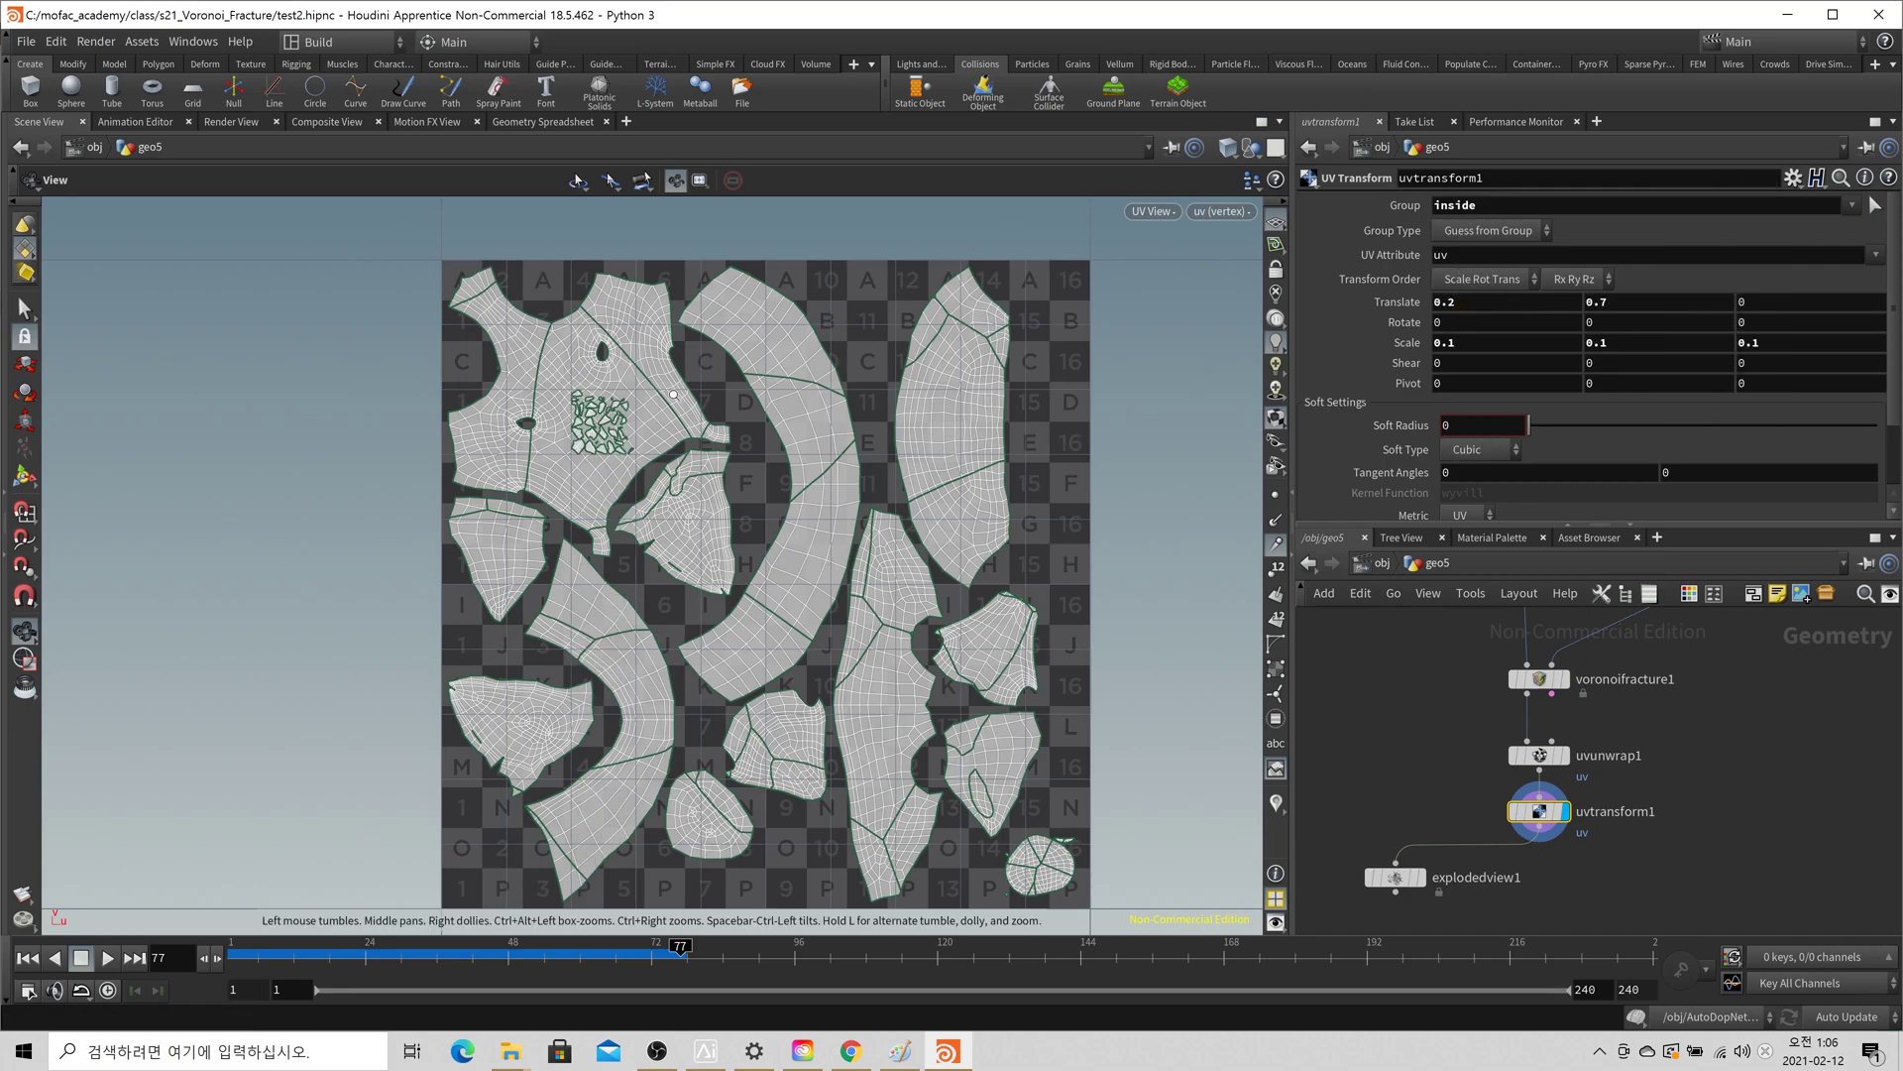
{"action": "scroll", "coordinate": [636, 401], "scroll_direction": "up", "scroll_amount": 3}
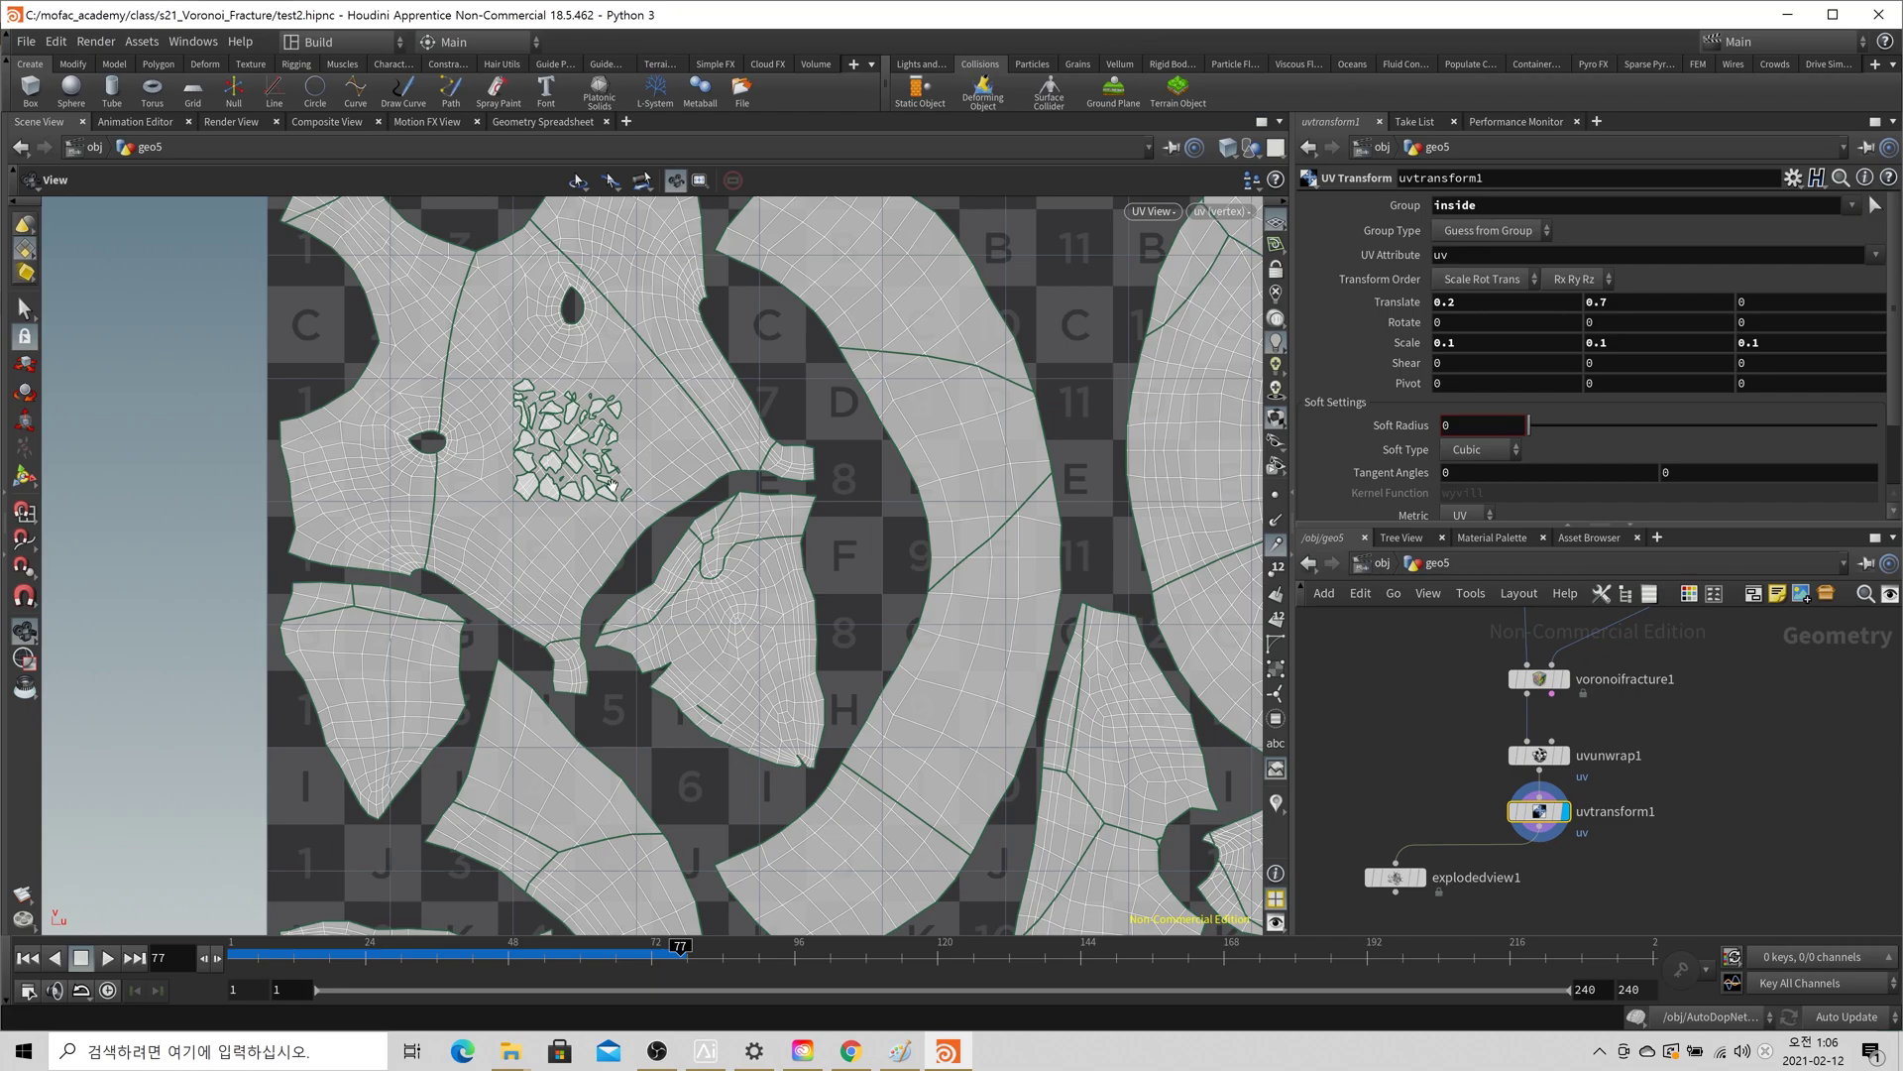
{"action": "right_click_drag", "start_coordinate": [731, 484], "coordinate": [943, 539]}
{"action": "middle_click_drag", "start_coordinate": [943, 540], "coordinate": [732, 391]}
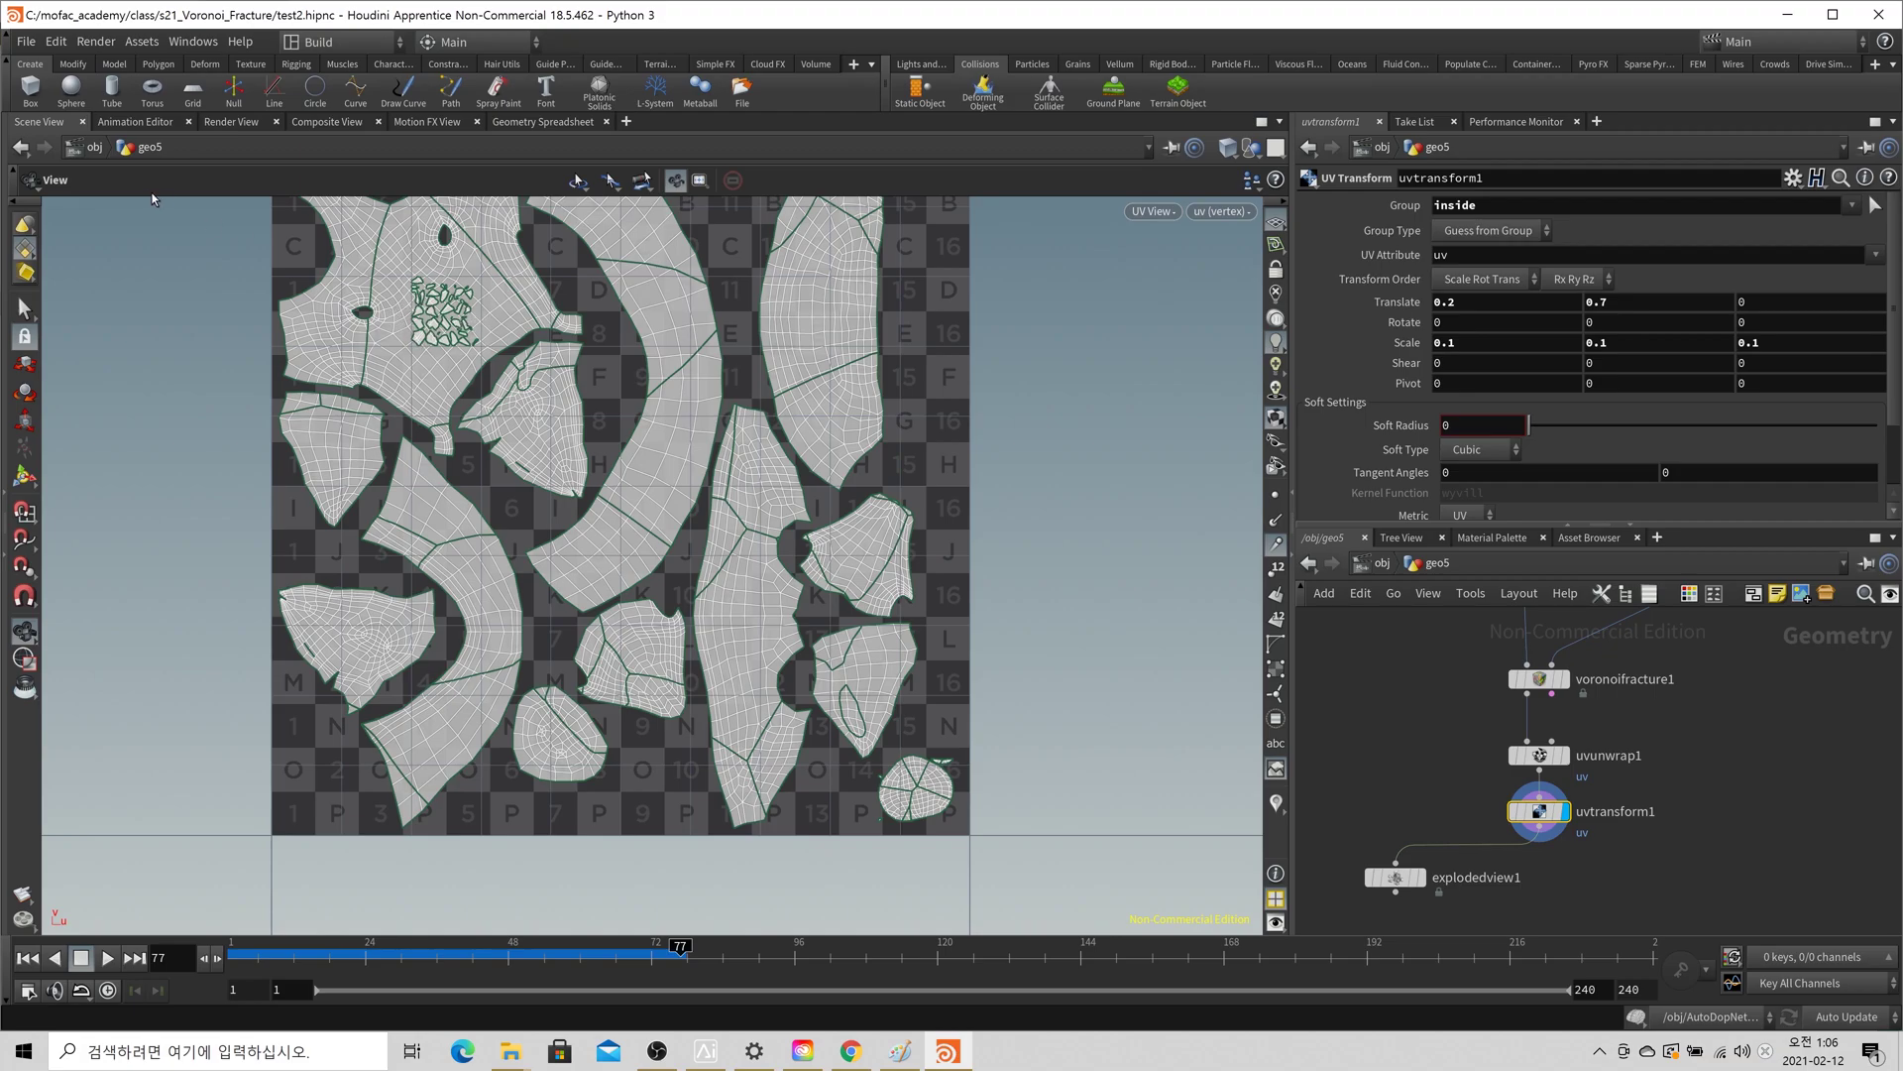
- Switch to the framed perspective view and display the Exploded View node
{"action": "key", "text": "space+1"}
{"action": "key", "text": "space+g"}
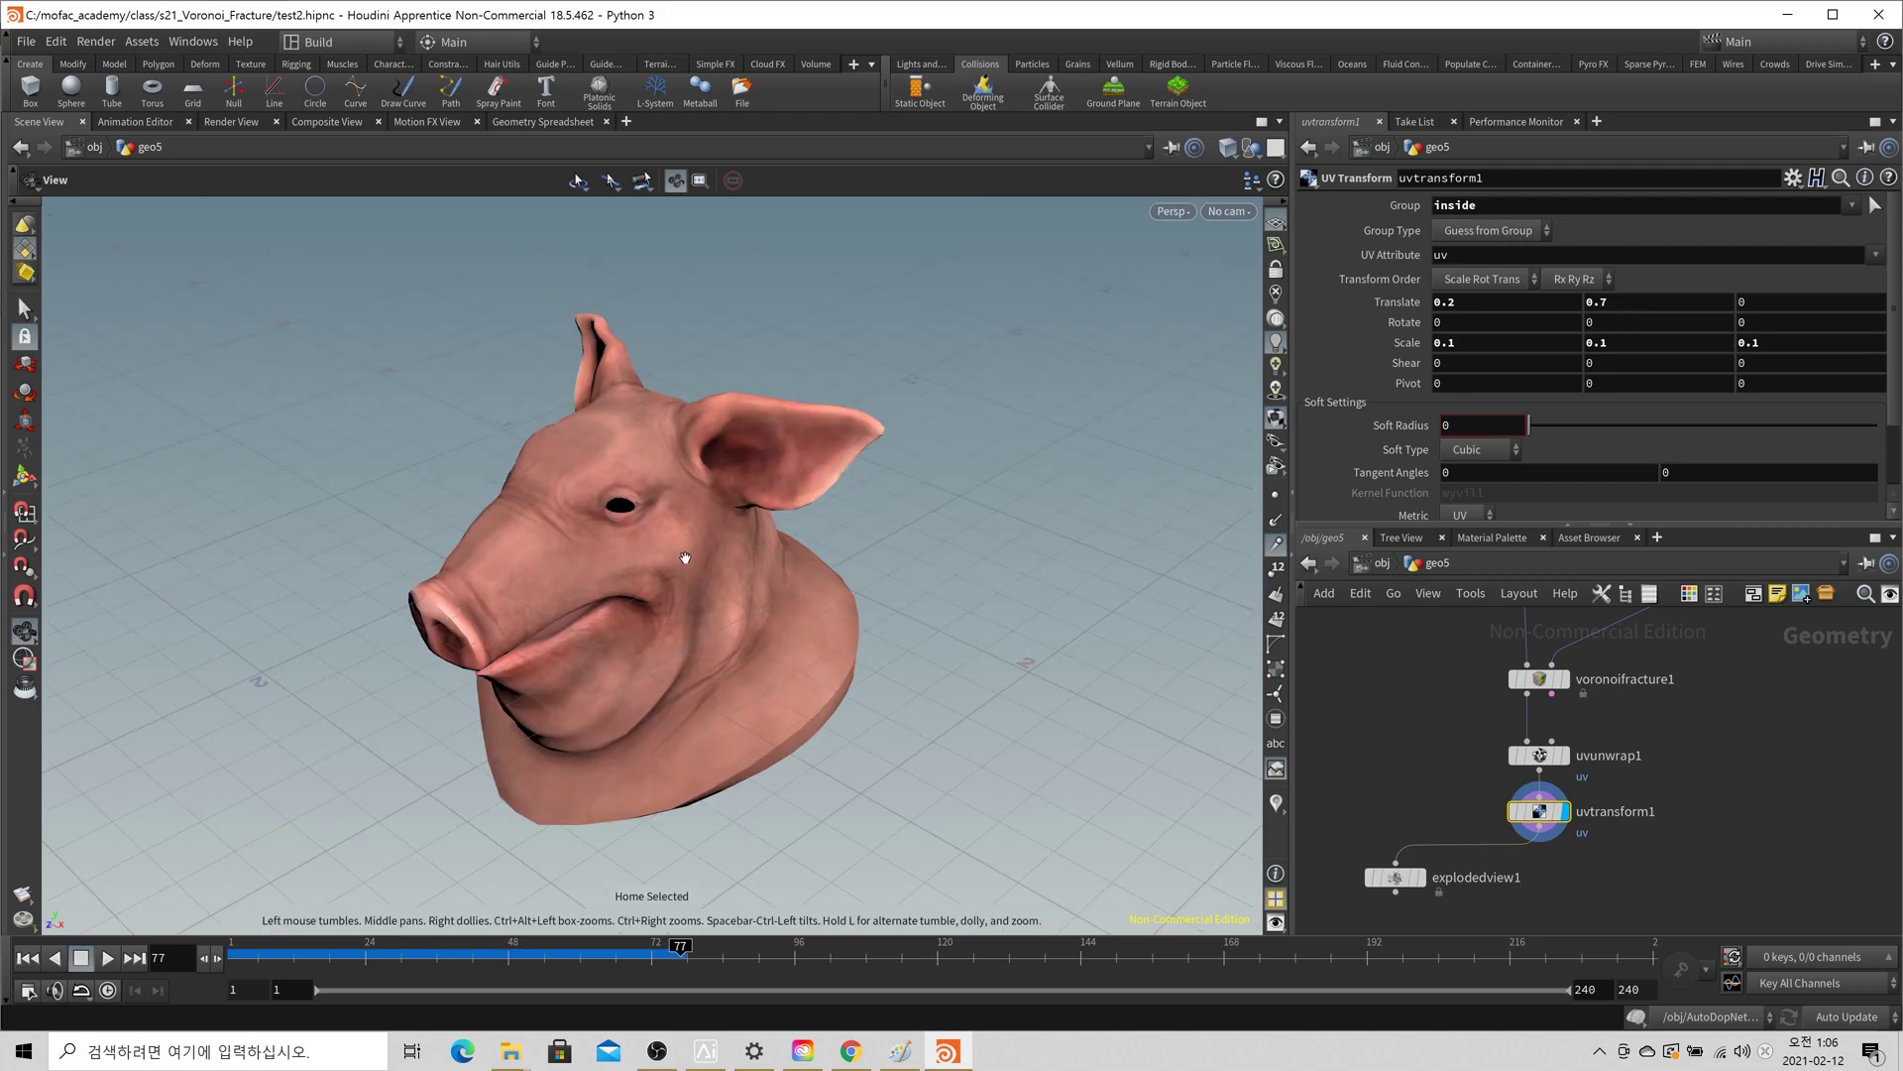
{"action": "left_click", "coordinate": [1422, 878]}
- Examine the texture on the exploded pieces' interior faces from several angles and check it against the UV layout
{"action": "left_click_drag", "start_coordinate": [747, 614], "coordinate": [670, 495]}
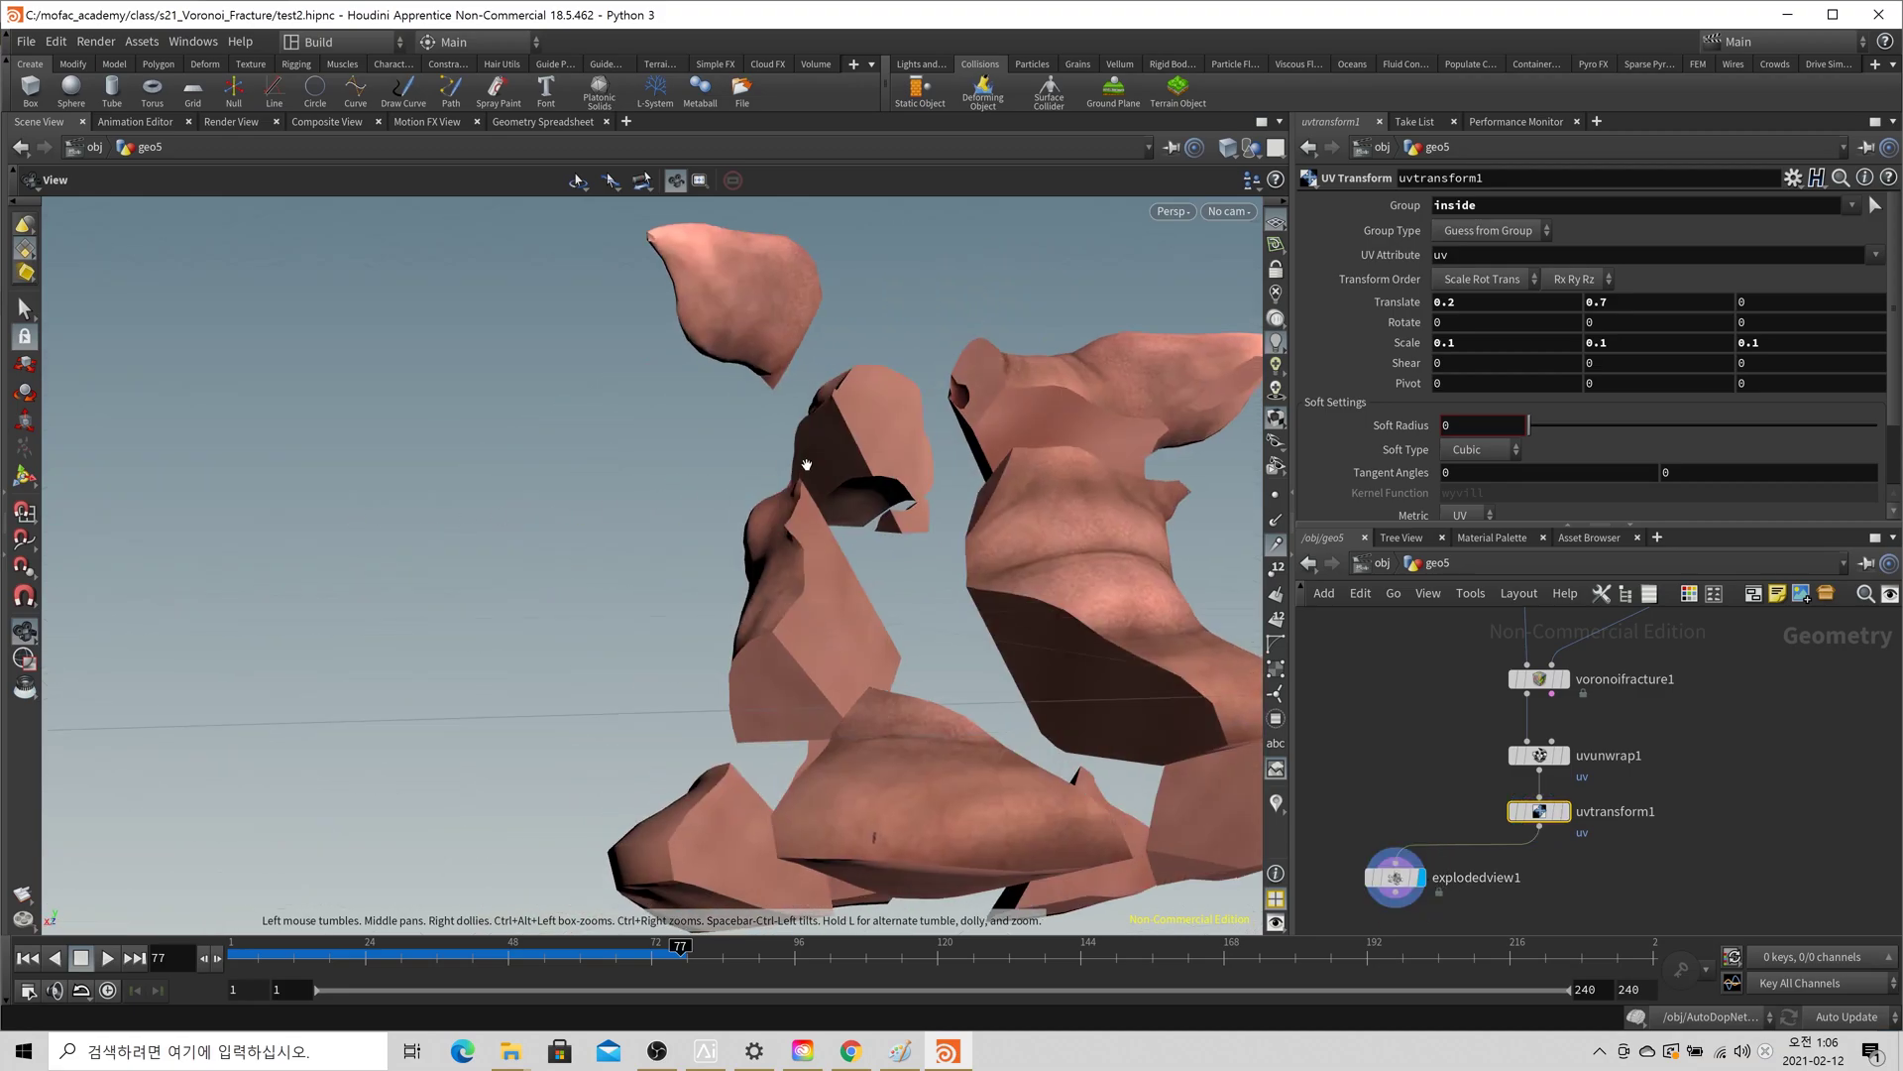
{"action": "left_click_drag", "start_coordinate": [813, 620], "coordinate": [842, 525]}
{"action": "key", "text": "space+5"}
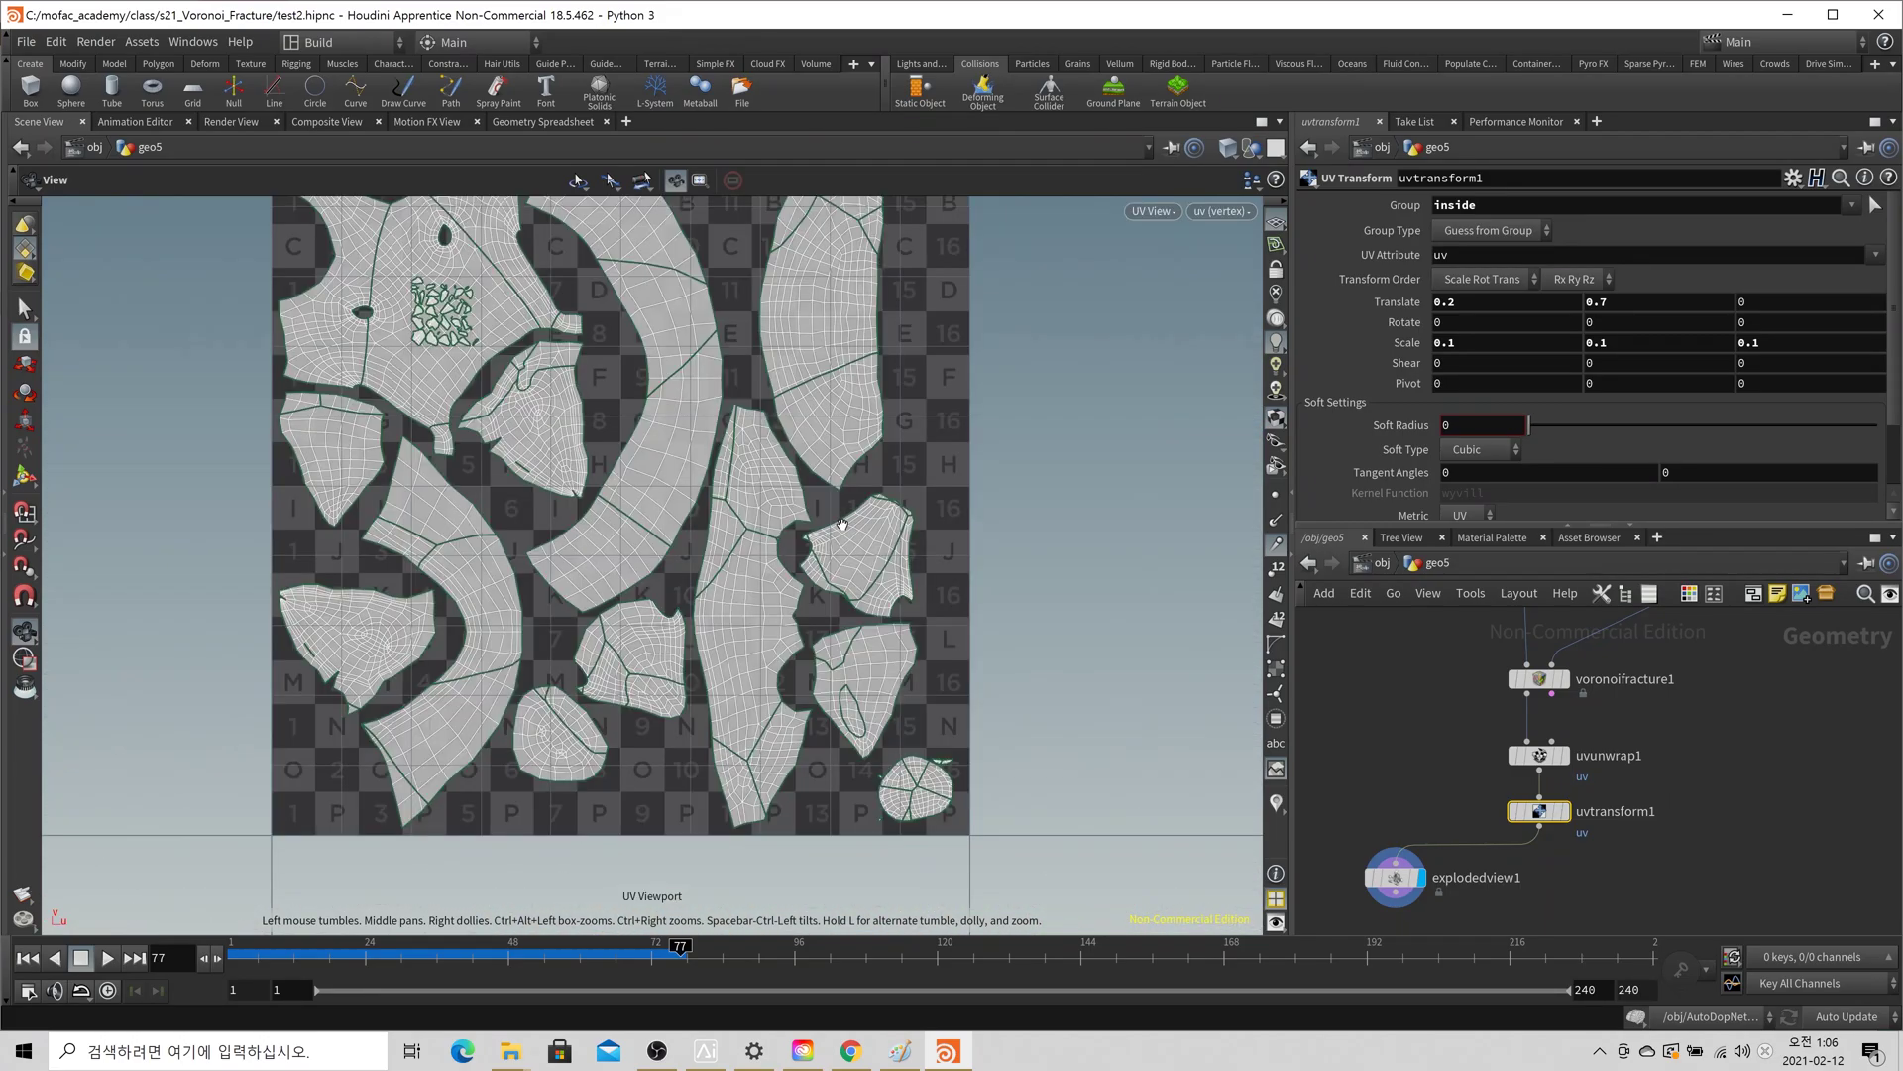
{"action": "key", "text": "space+1"}
{"action": "left_click_drag", "start_coordinate": [881, 526], "coordinate": [910, 676]}
{"action": "left_click_drag", "start_coordinate": [368, 510], "coordinate": [580, 436]}
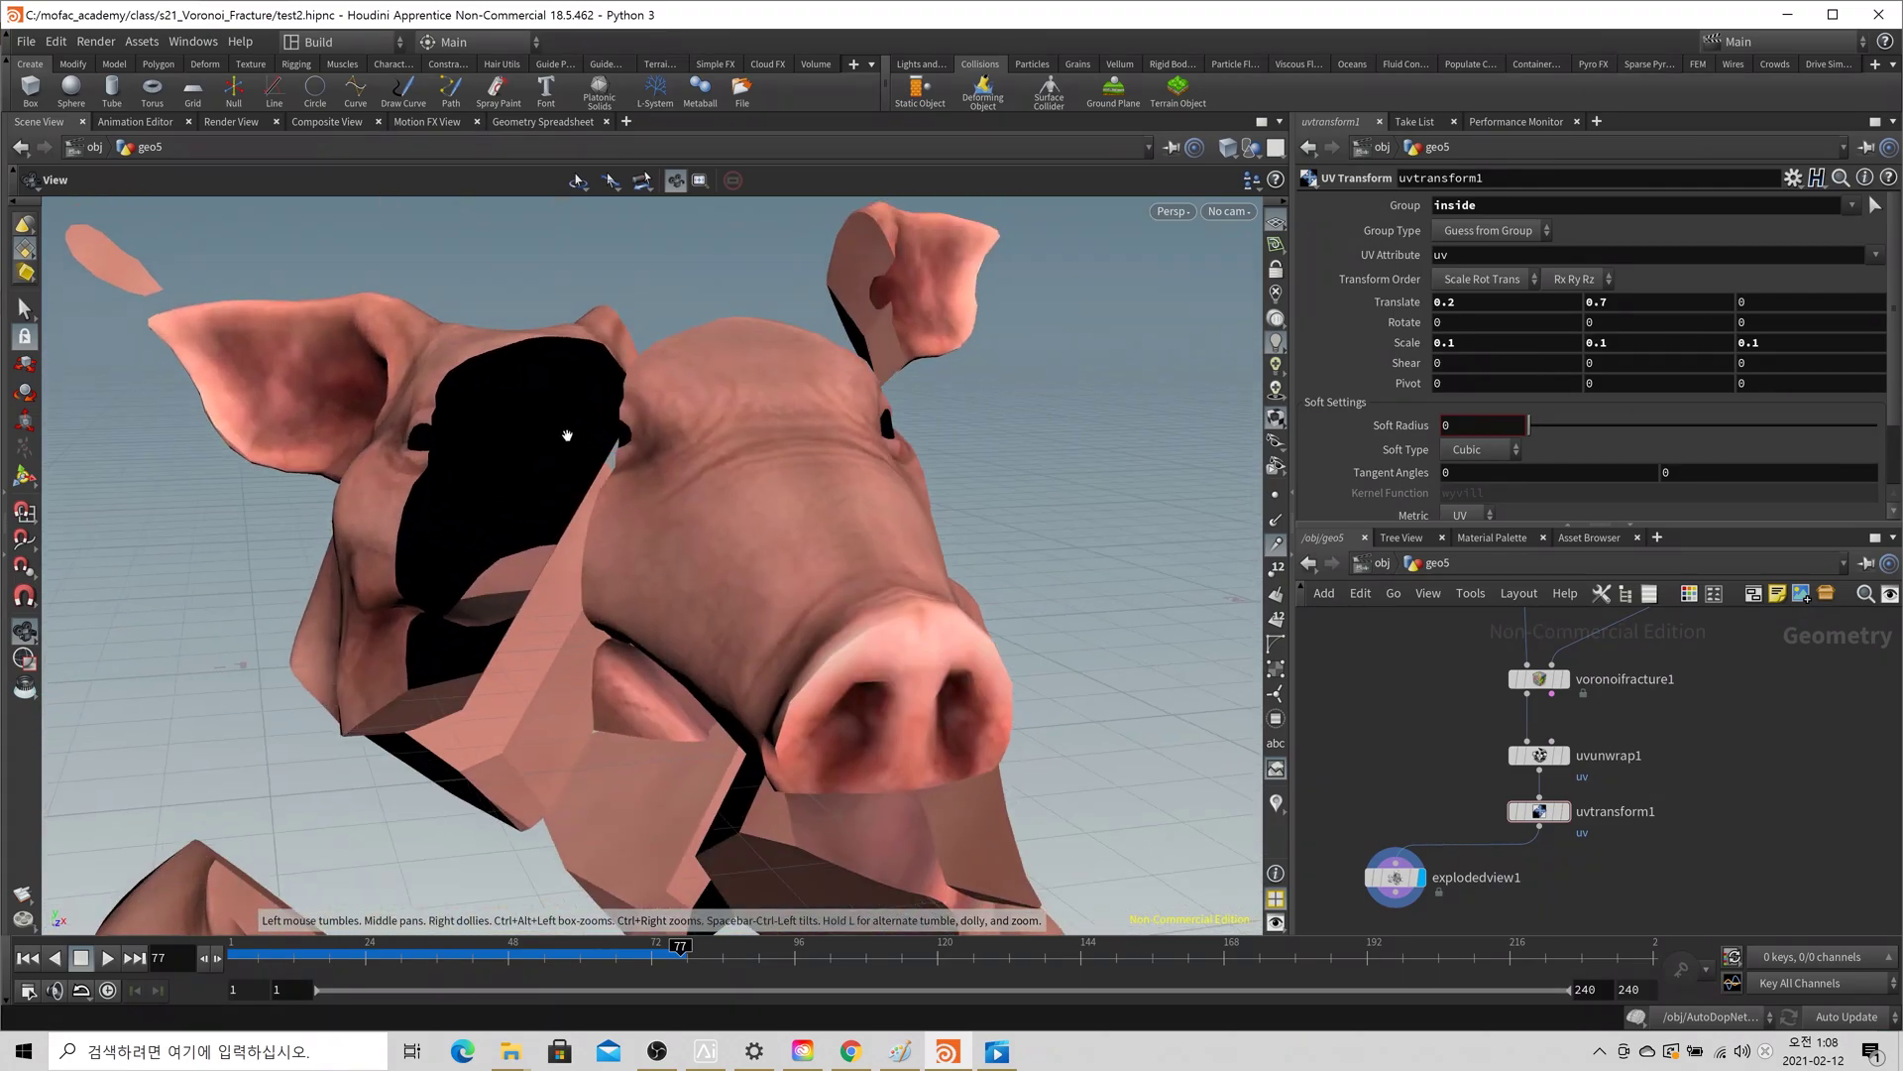
{"action": "mouse_move", "coordinate": [793, 530]}
{"action": "left_mouse_down"}
{"action": "mouse_move", "coordinate": [646, 514]}
{"action": "mouse_move", "coordinate": [510, 588]}
{"action": "mouse_move", "coordinate": [723, 515]}
{"action": "mouse_move", "coordinate": [902, 264]}
{"action": "mouse_move", "coordinate": [578, 615]}
{"action": "mouse_move", "coordinate": [722, 637]}
{"action": "mouse_move", "coordinate": [659, 565]}
{"action": "mouse_move", "coordinate": [723, 582]}
{"action": "mouse_move", "coordinate": [609, 641]}
{"action": "mouse_move", "coordinate": [566, 615]}
{"action": "mouse_move", "coordinate": [535, 635]}
{"action": "mouse_move", "coordinate": [694, 649]}
{"action": "left_mouse_up"}
{"action": "key", "text": "w"}
{"action": "key", "text": "w"}
{"action": "scroll", "coordinate": [694, 649], "scroll_direction": "up", "scroll_amount": 3}
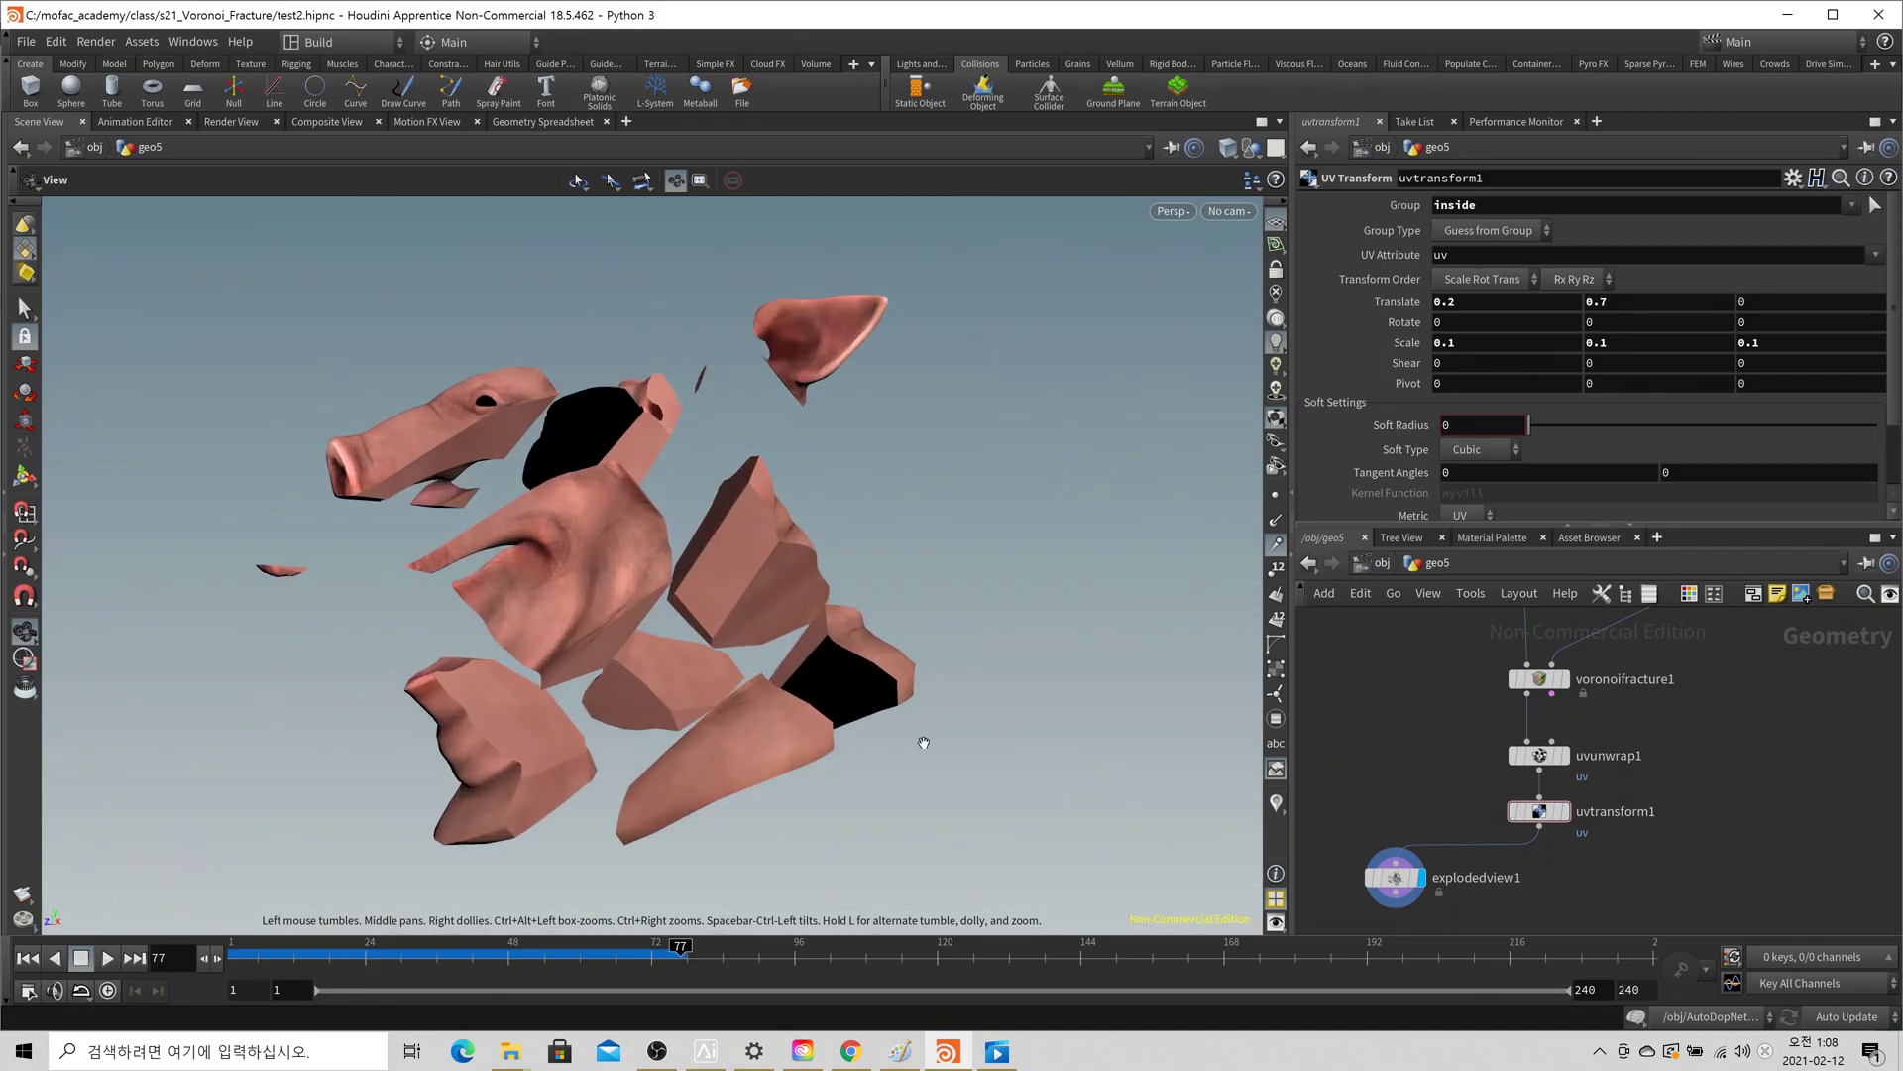
- Add a Delete node fed by the UV Transform output, beside the Exploded View node, and display it
{"action": "key", "text": "Tab"}
{"action": "type", "text": "delete"}
{"action": "key", "text": "Return"}
{"action": "left_click", "coordinate": [1652, 854]}
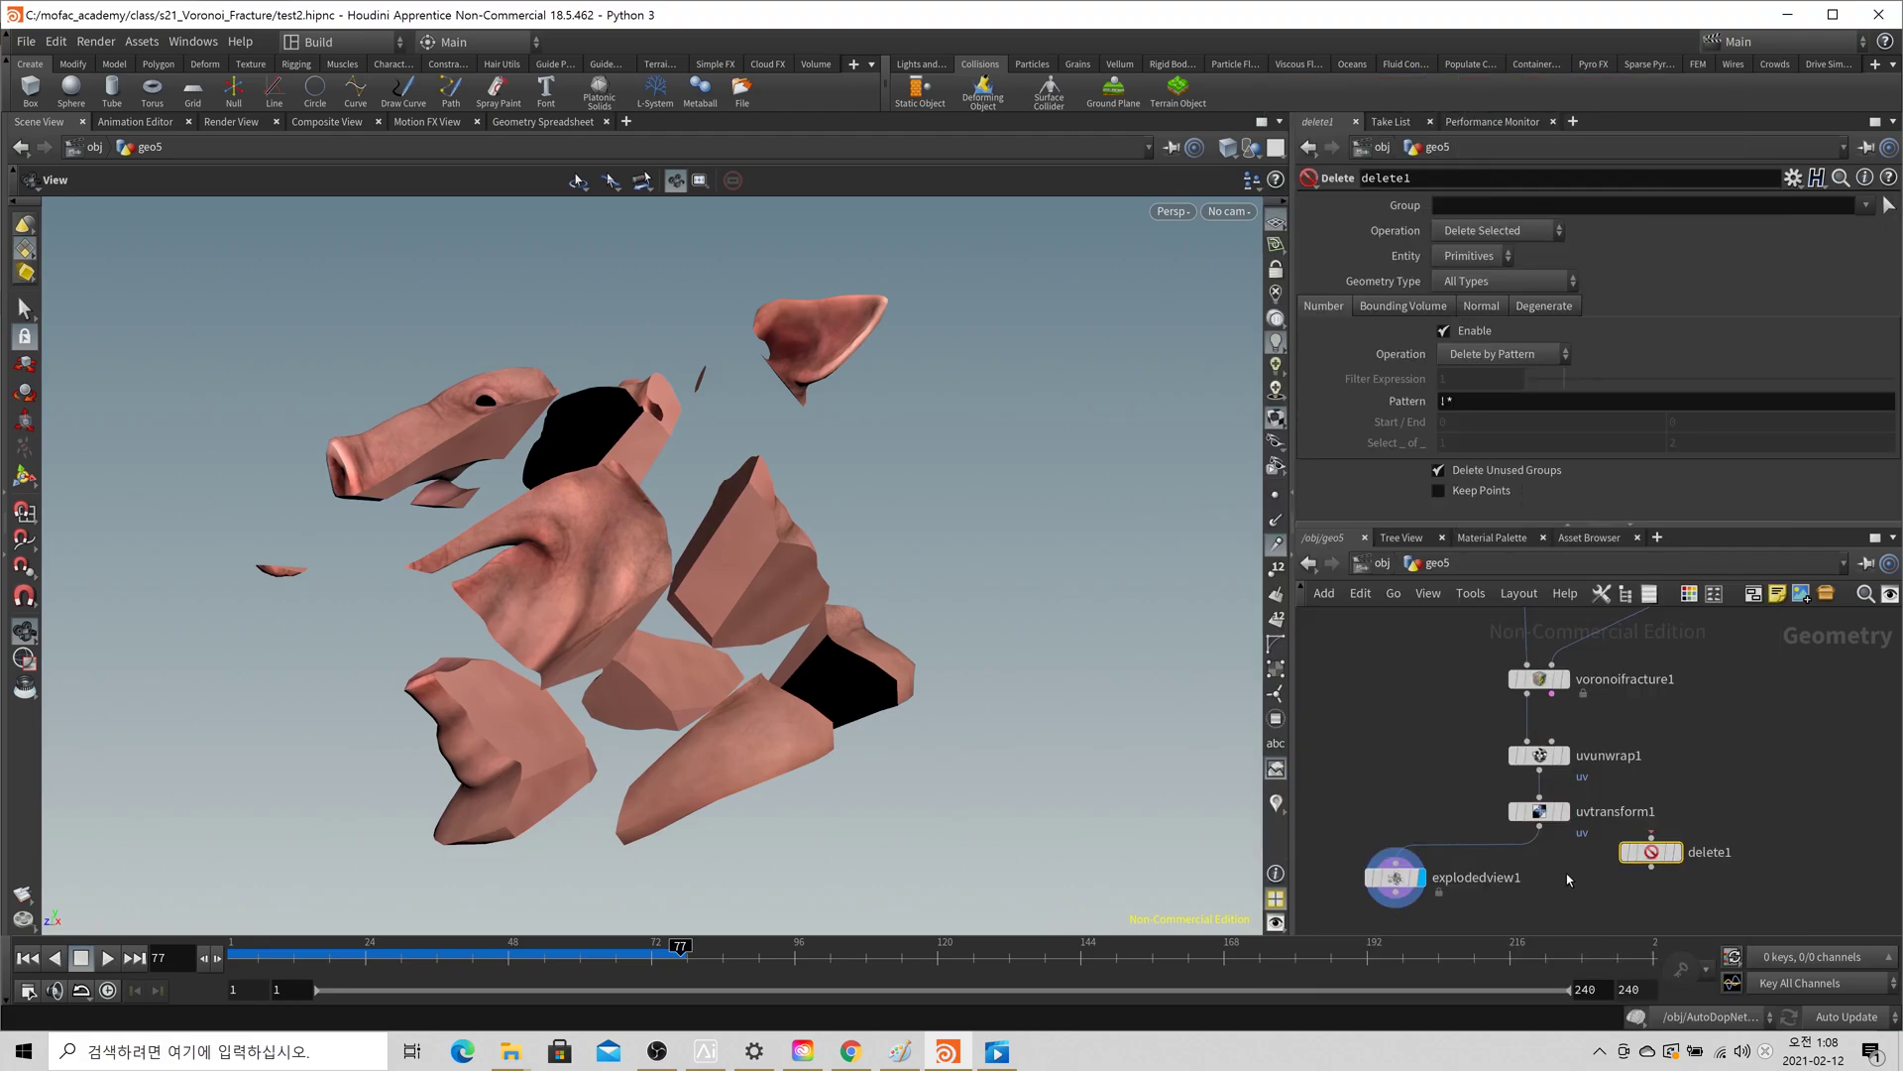
{"action": "left_click_drag", "start_coordinate": [1538, 826], "coordinate": [1652, 838]}
{"action": "left_click", "coordinate": [1675, 852]}
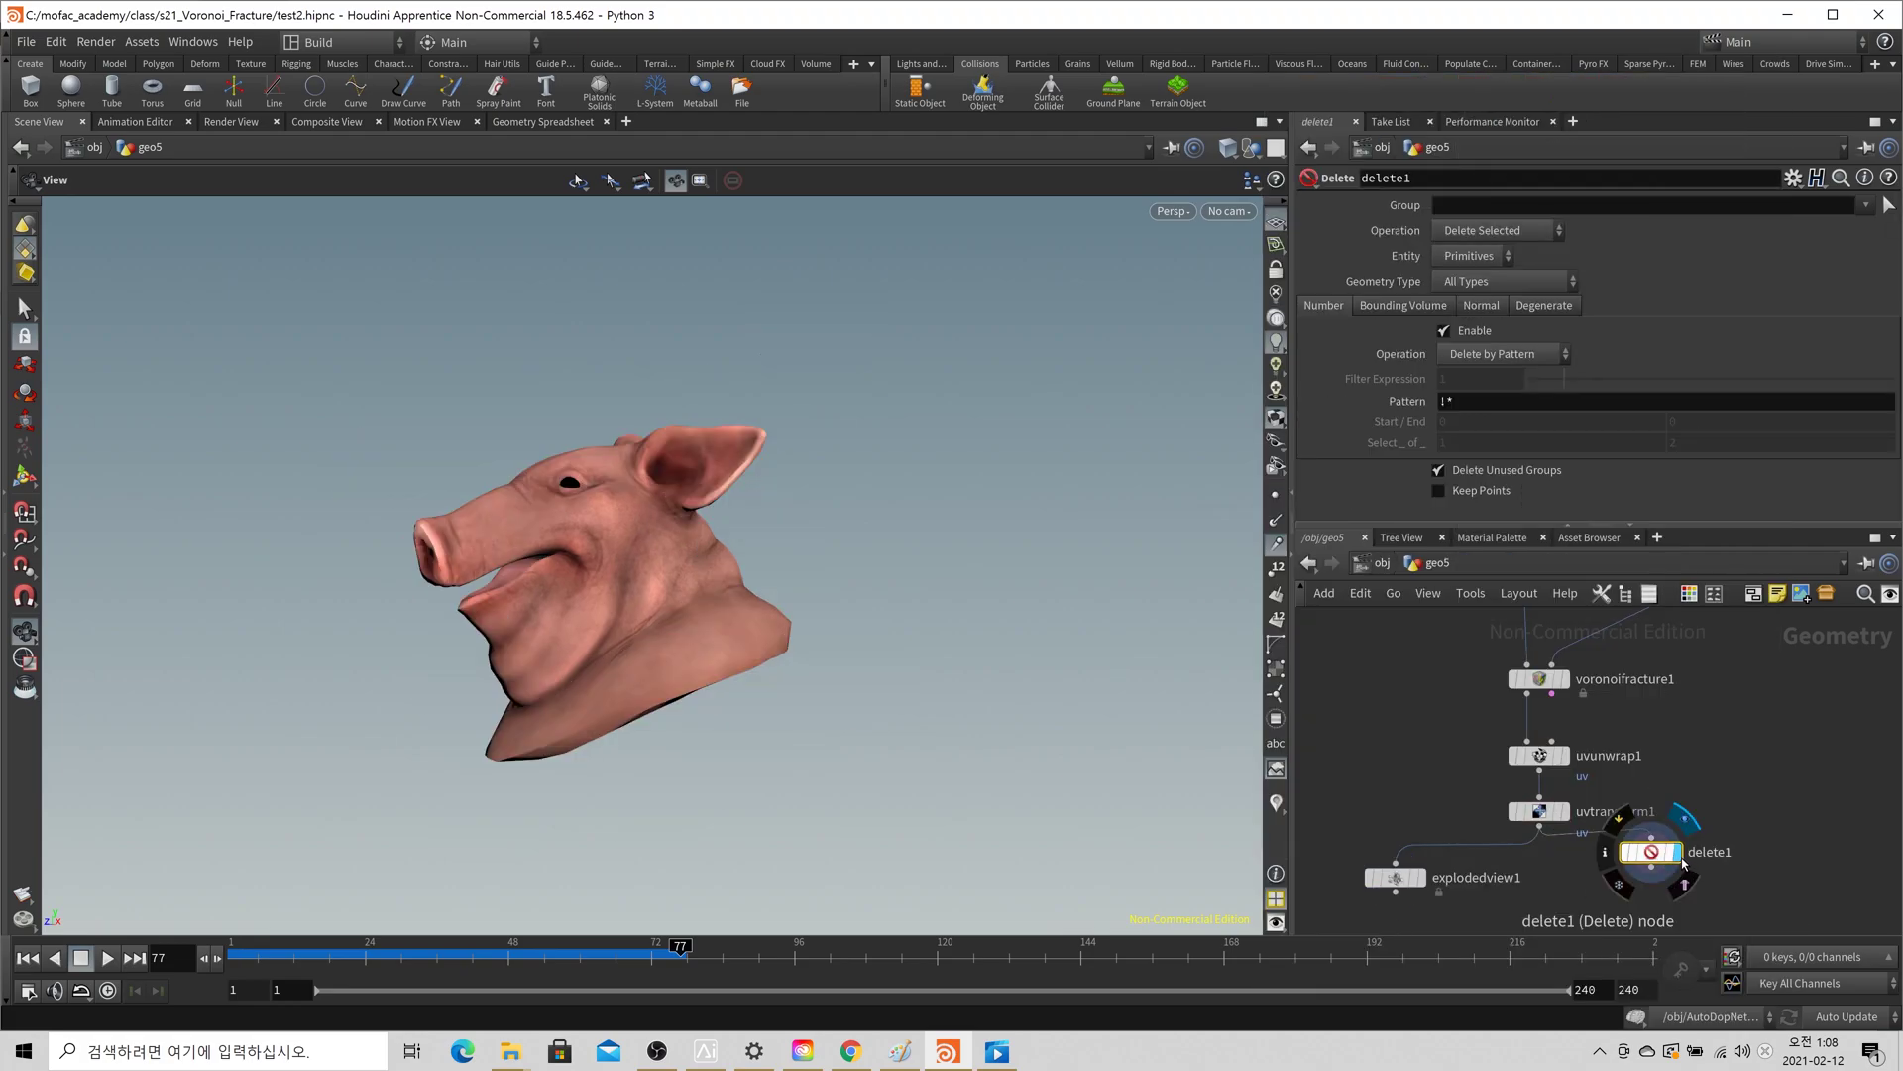
- Set the Delete node's group to inside and its operation to Delete Non-Selected
{"action": "left_click", "coordinate": [1864, 206]}
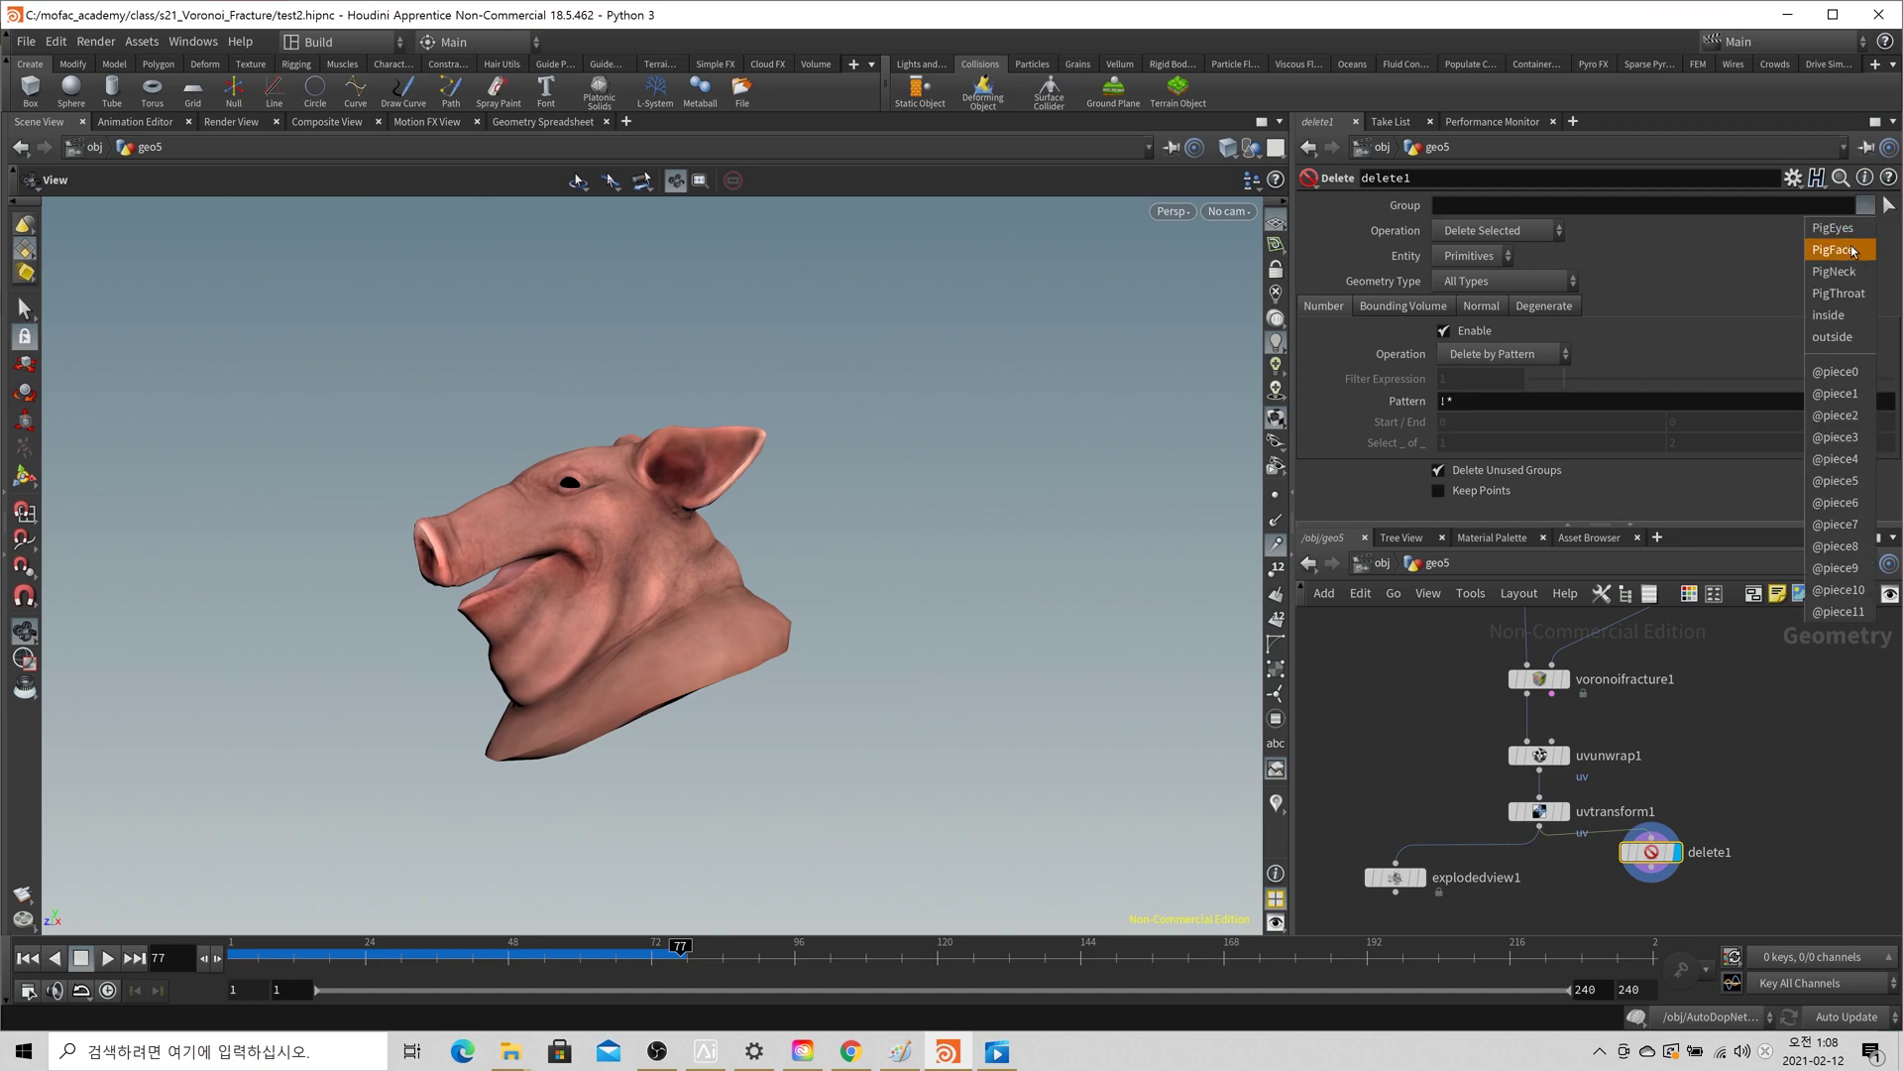
{"action": "left_click", "coordinate": [1835, 317]}
{"action": "left_click", "coordinate": [1497, 230]}
{"action": "left_click", "coordinate": [1502, 275]}
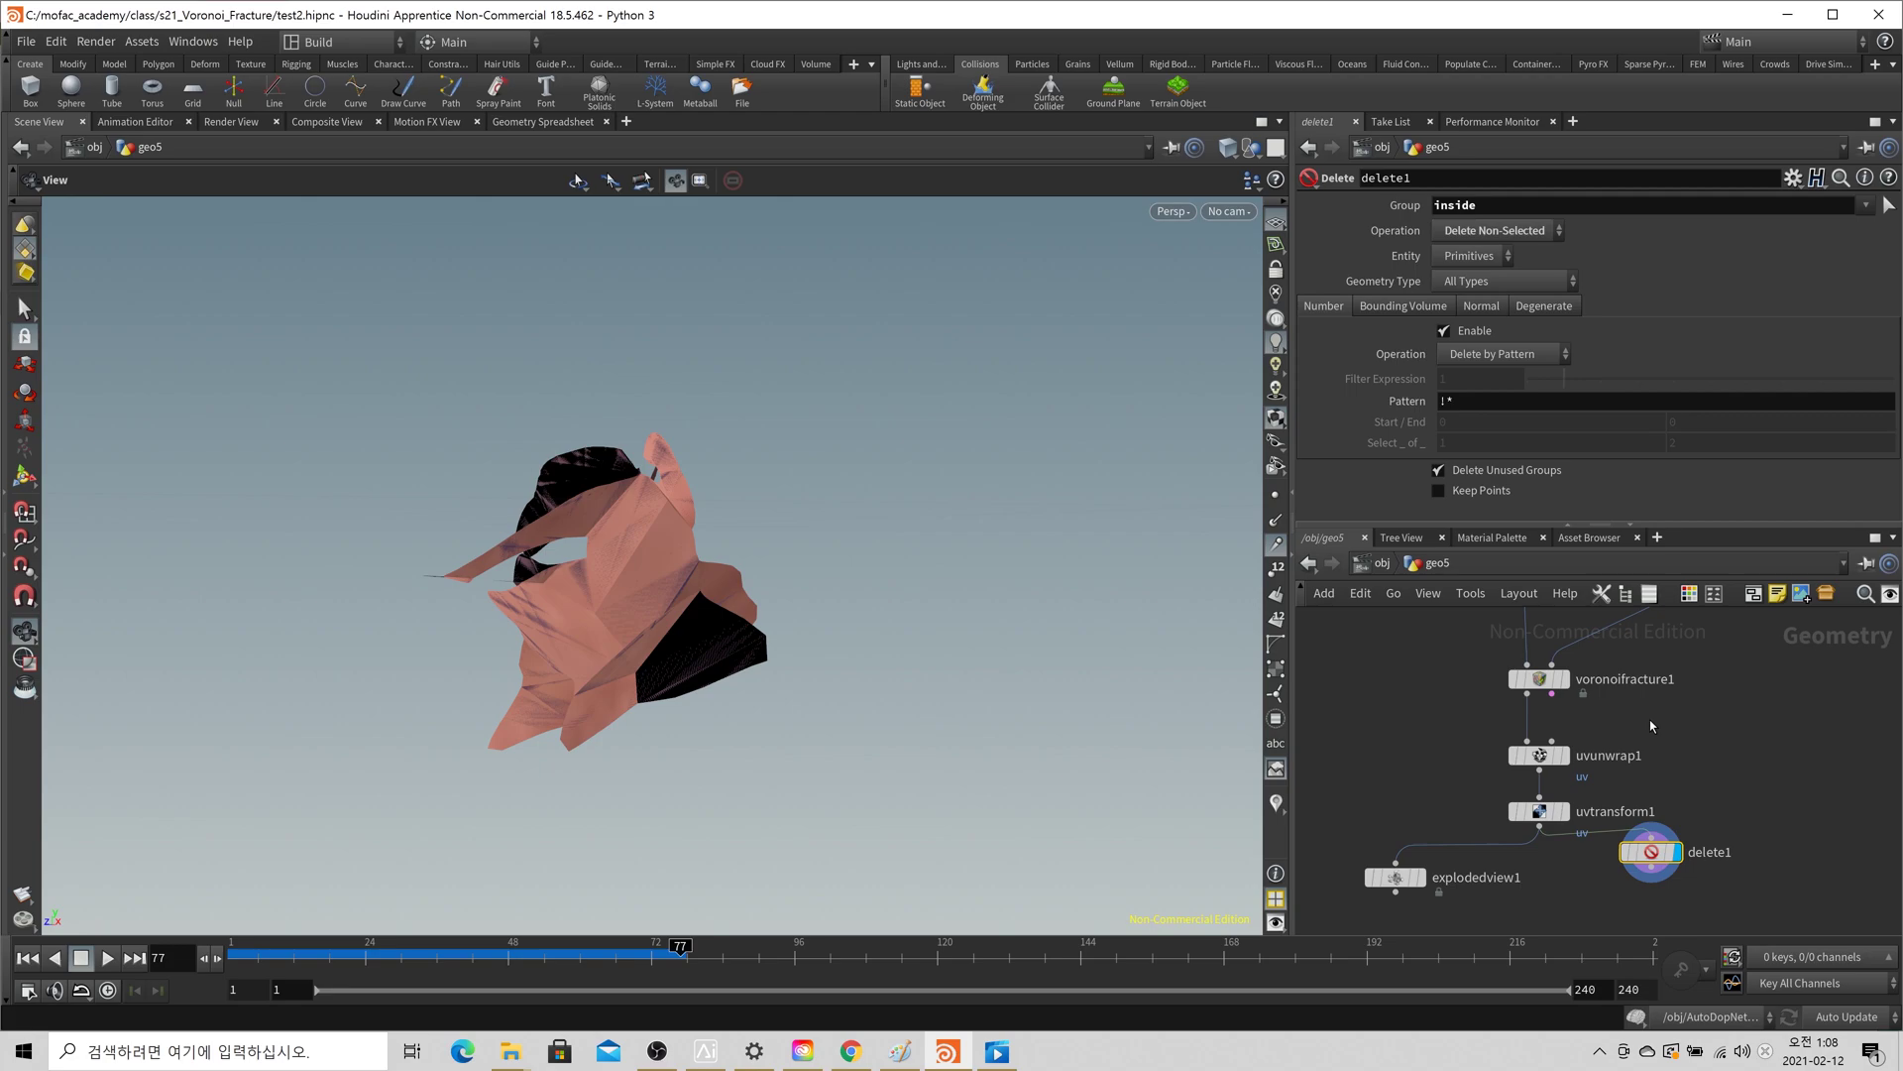
- Inspect the attributes and primitive groups listed in the pig head test geometry node's info
{"action": "scroll", "coordinate": [1651, 727], "scroll_direction": "down", "scroll_amount": 2}
{"action": "middle_click_drag", "start_coordinate": [1652, 727], "coordinate": [1603, 891]}
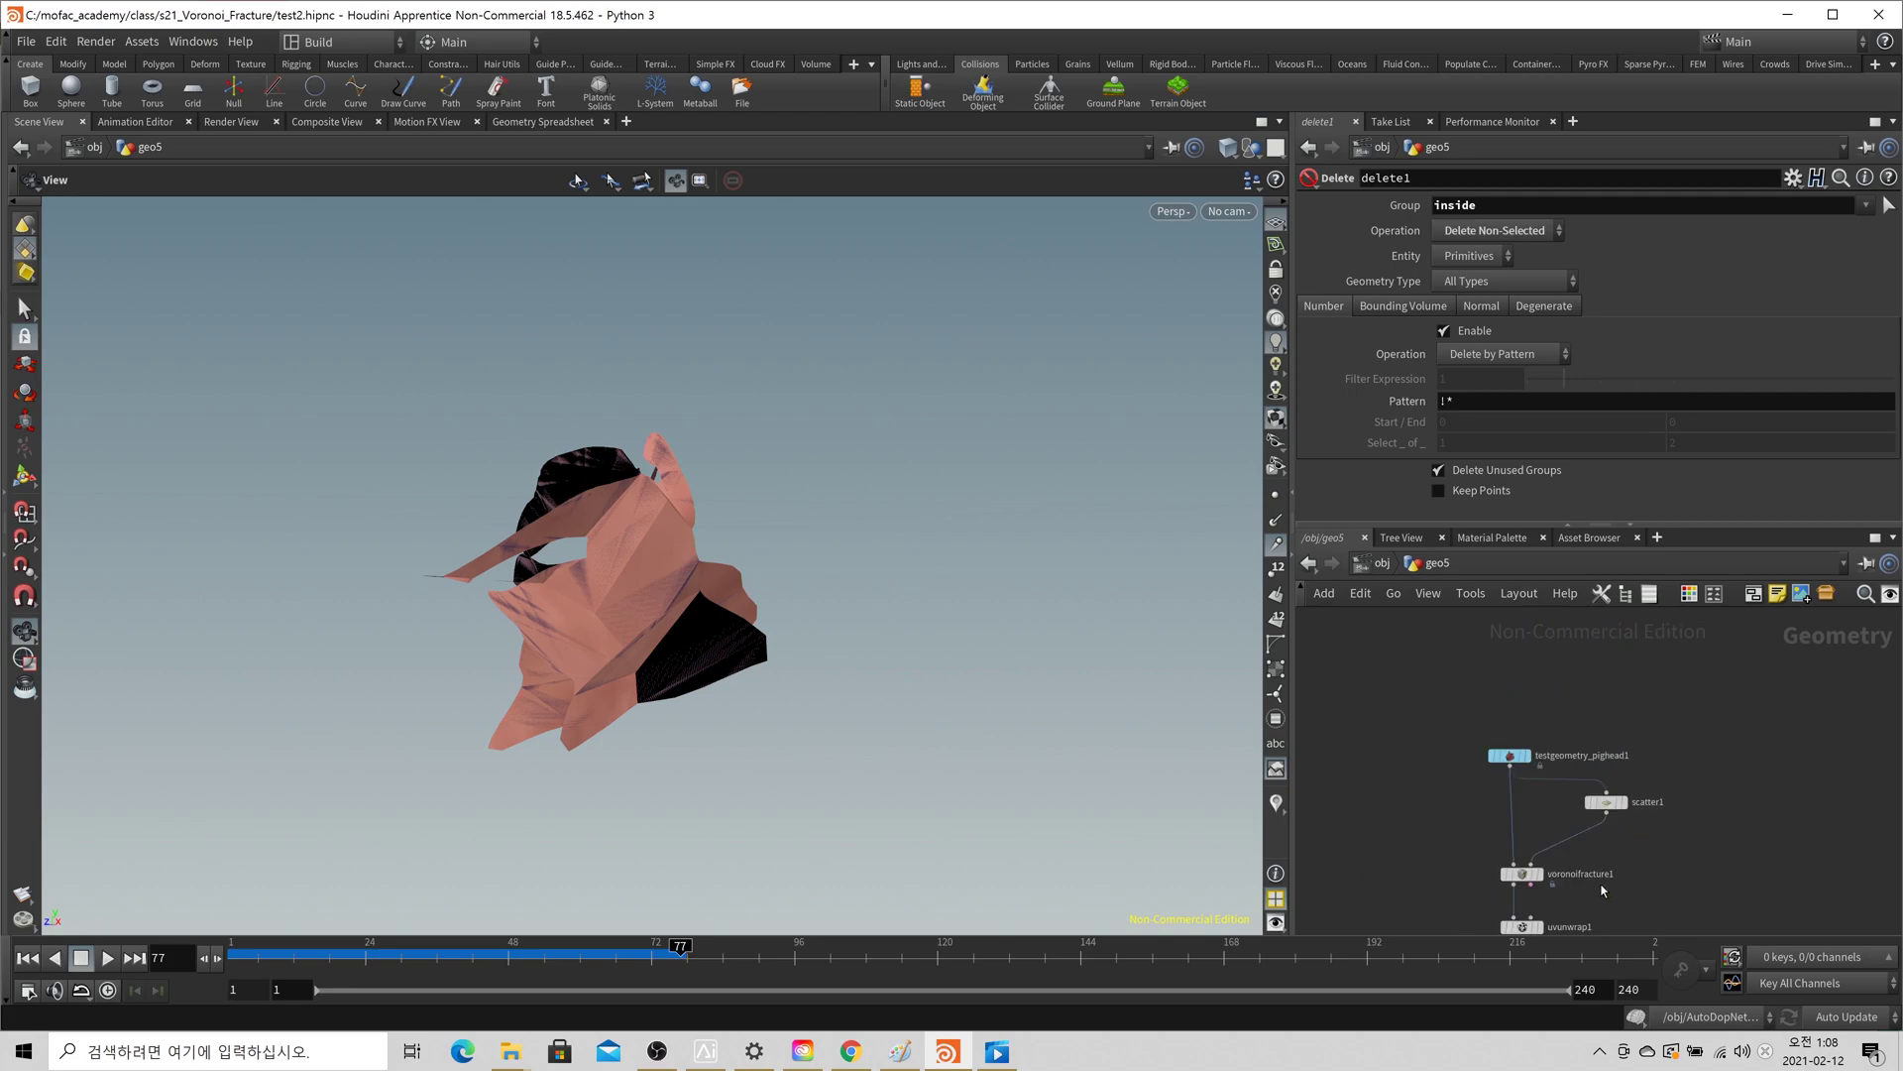
{"action": "left_click", "coordinate": [1509, 755]}
{"action": "middle_click", "coordinate": [1511, 758]}
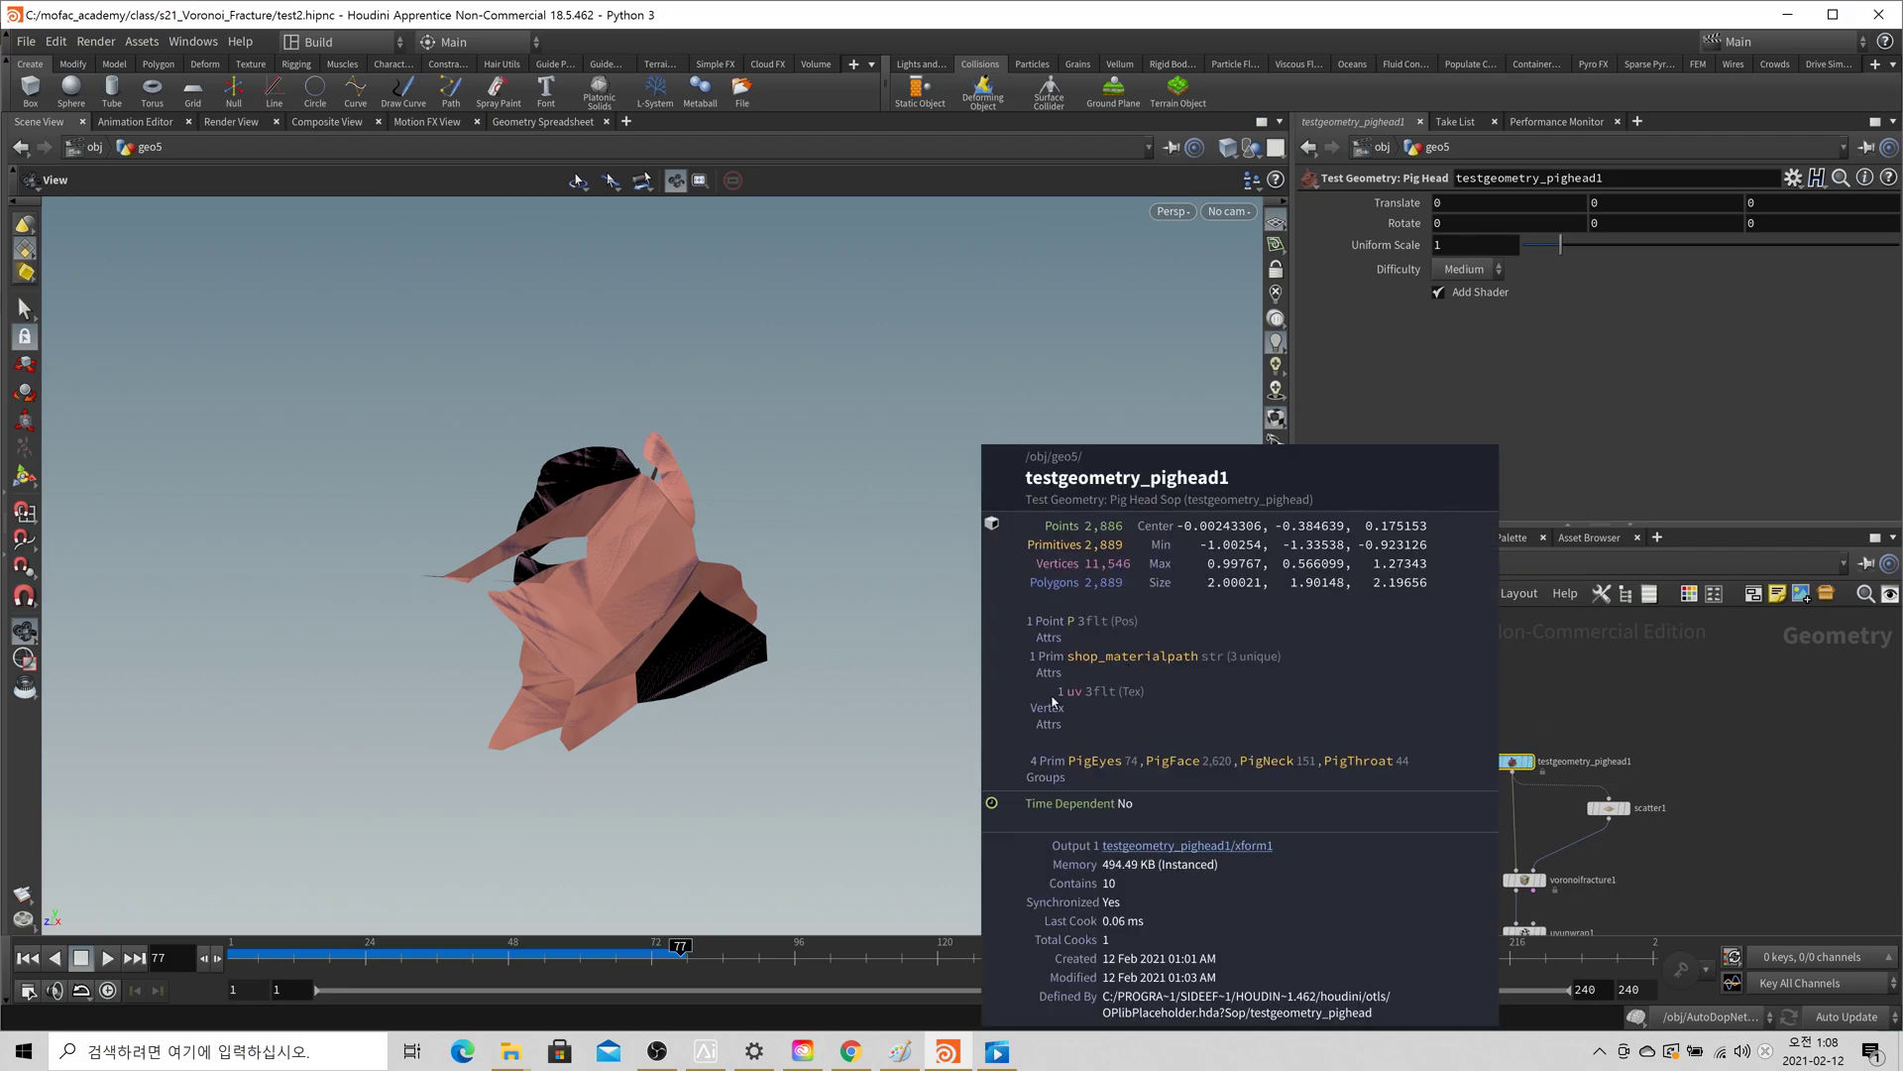
{"action": "middle_click", "coordinate": [1511, 758]}
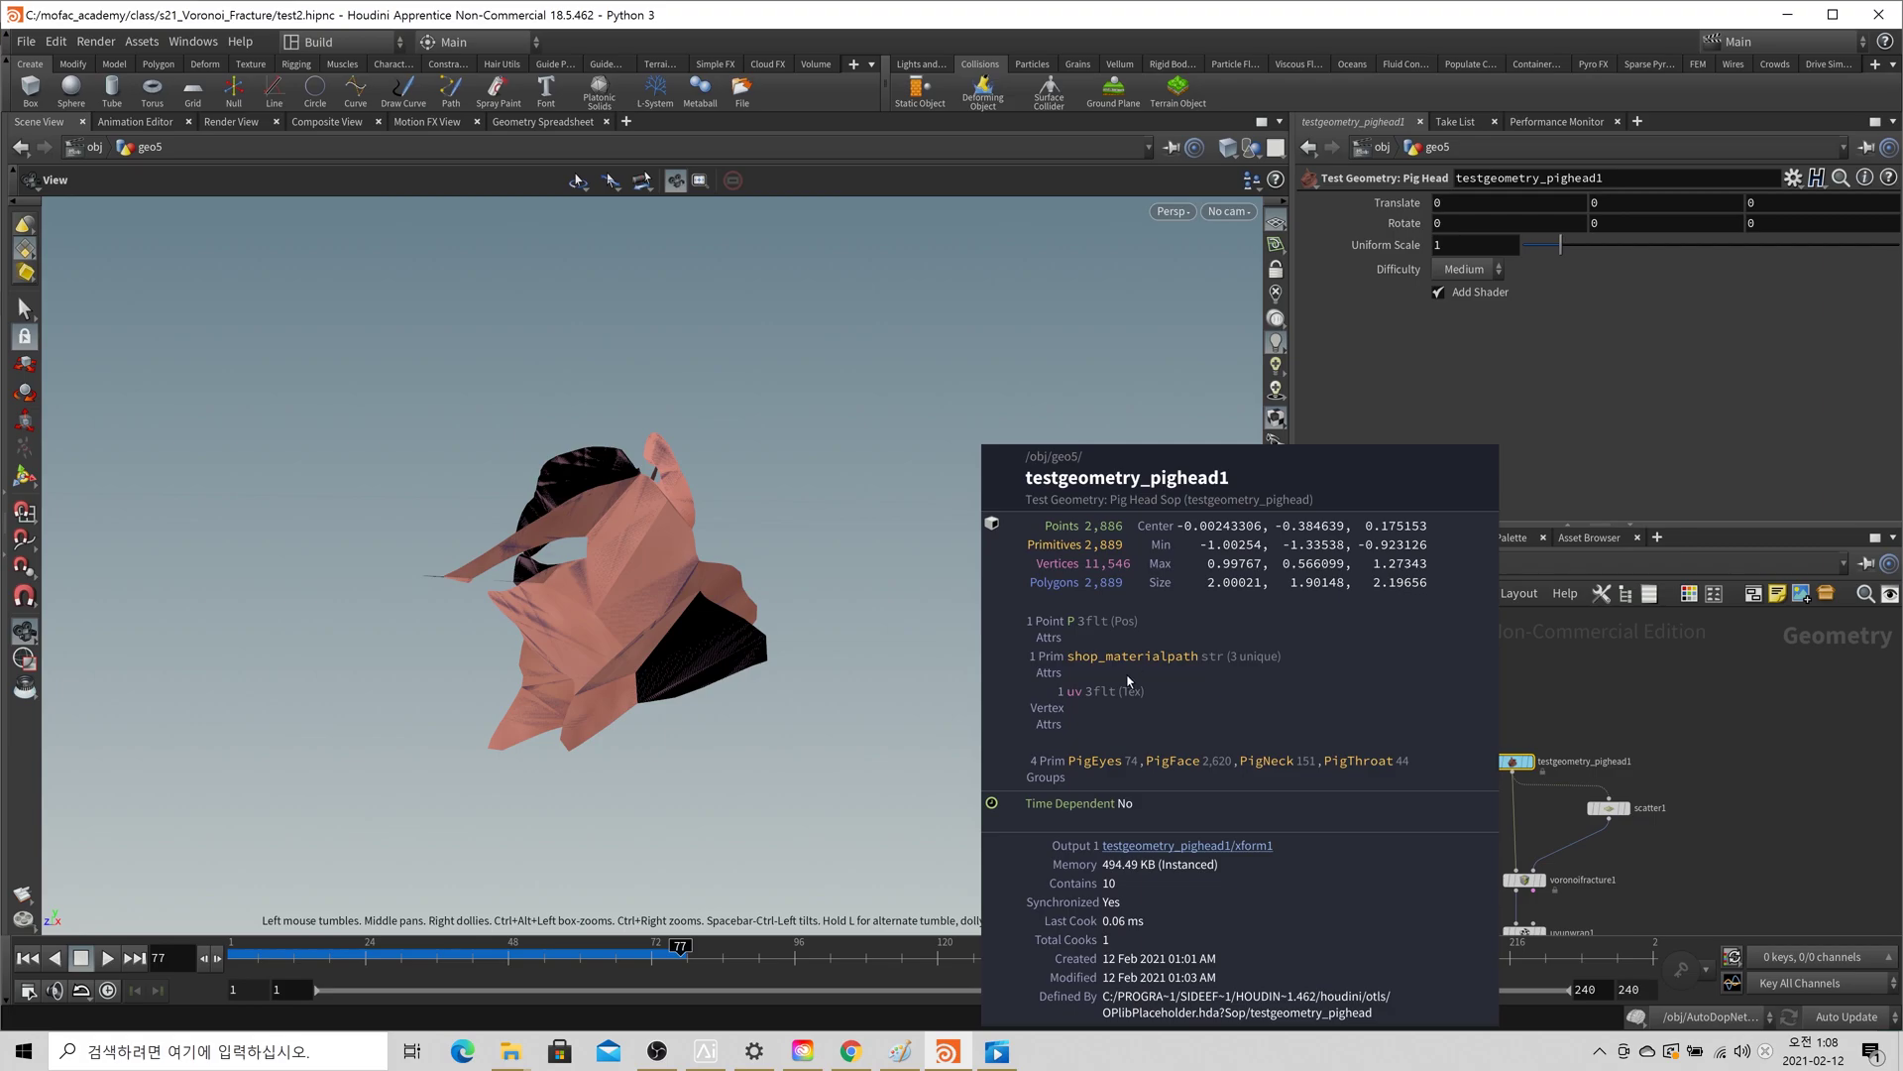
- Examine the shop_materialpath values of the pig head's primitives in the Geometry Spreadsheet, down to the last rows
{"action": "left_click", "coordinate": [542, 121]}
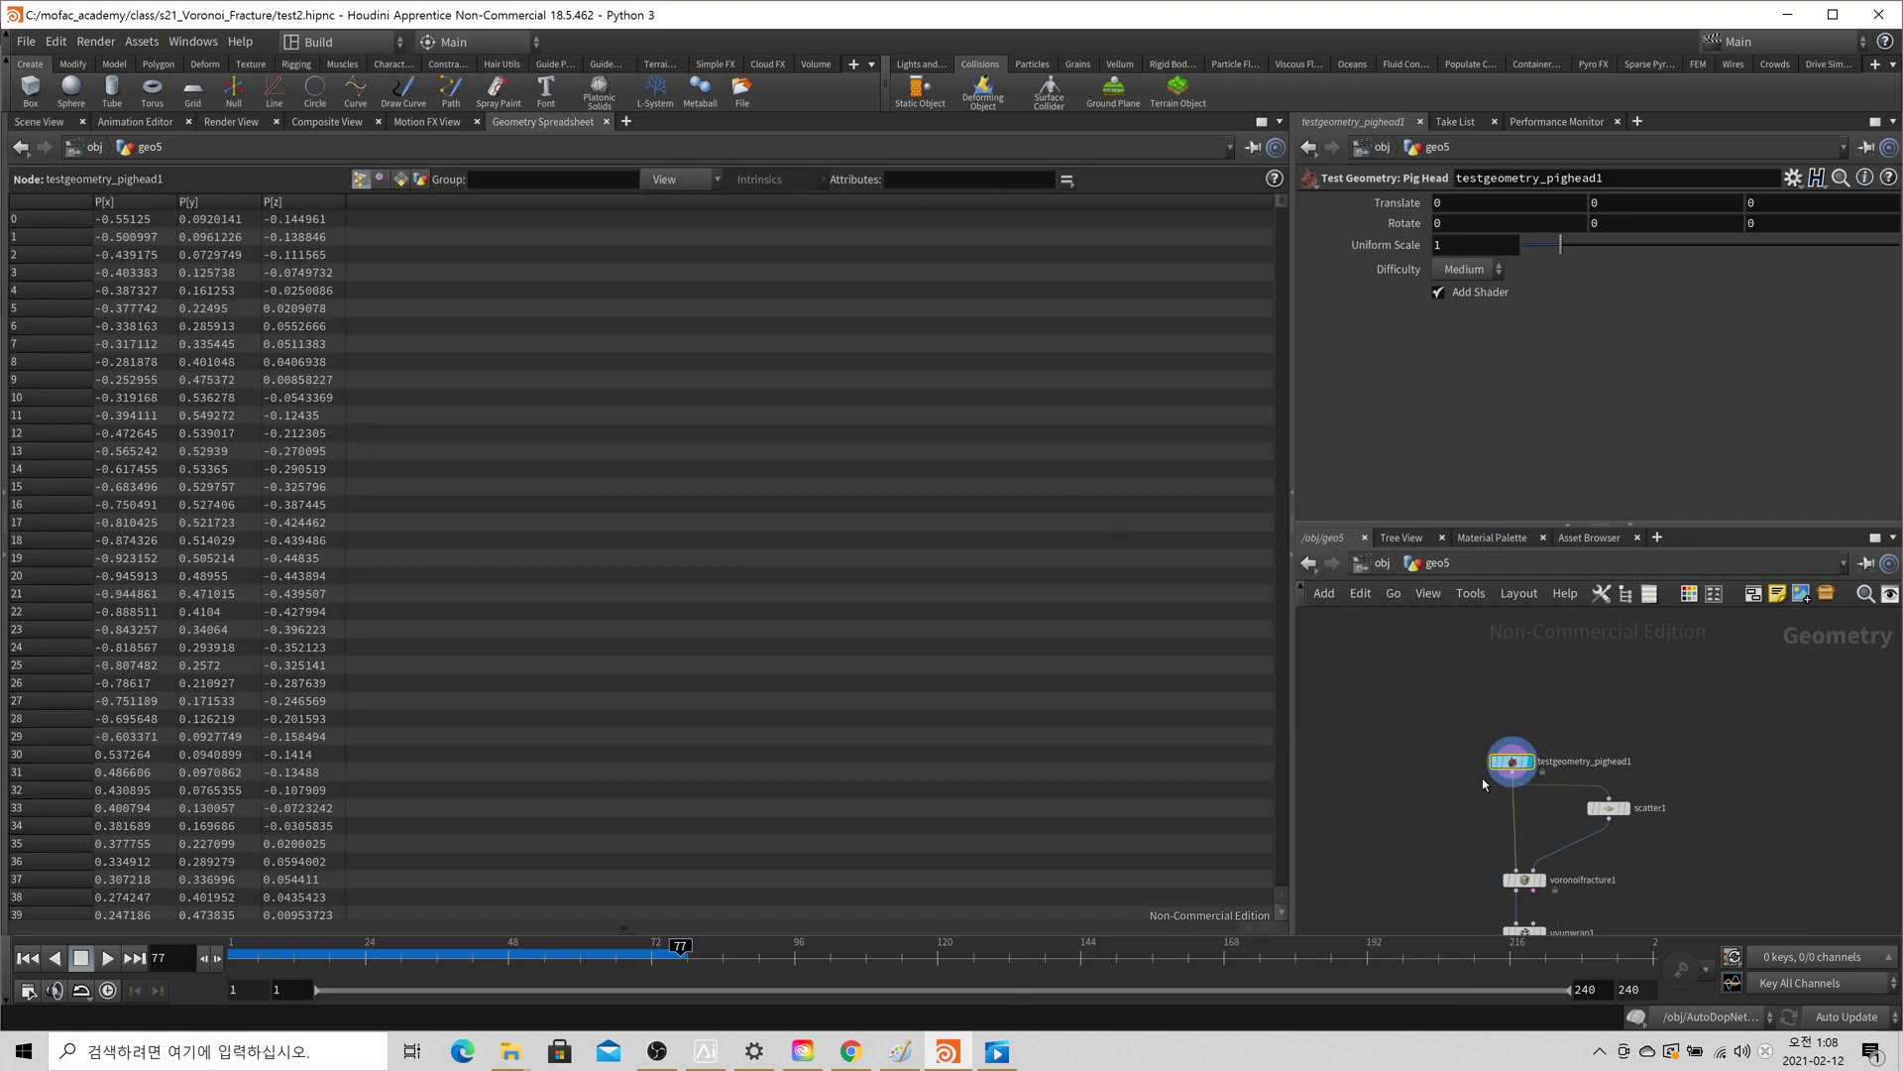
{"action": "left_click", "coordinate": [401, 178]}
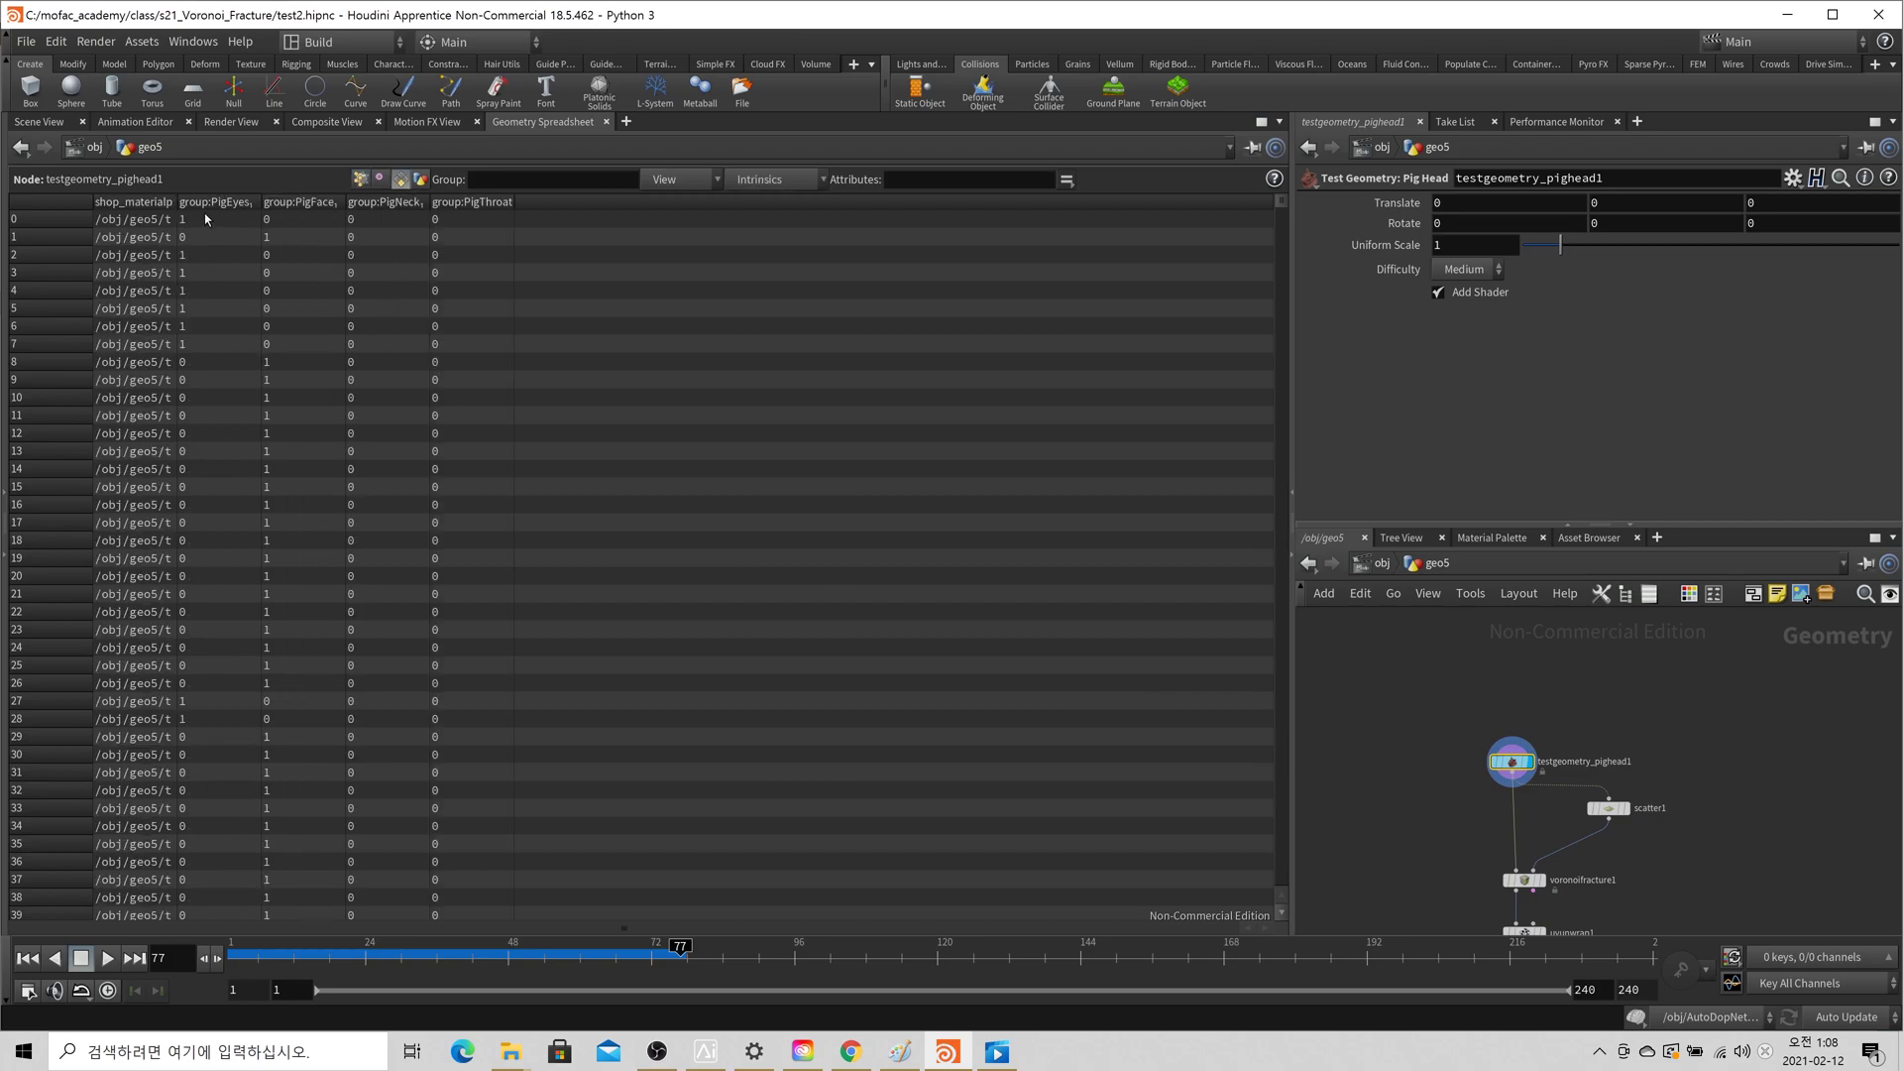
{"action": "left_click_drag", "start_coordinate": [174, 202], "coordinate": [632, 203]}
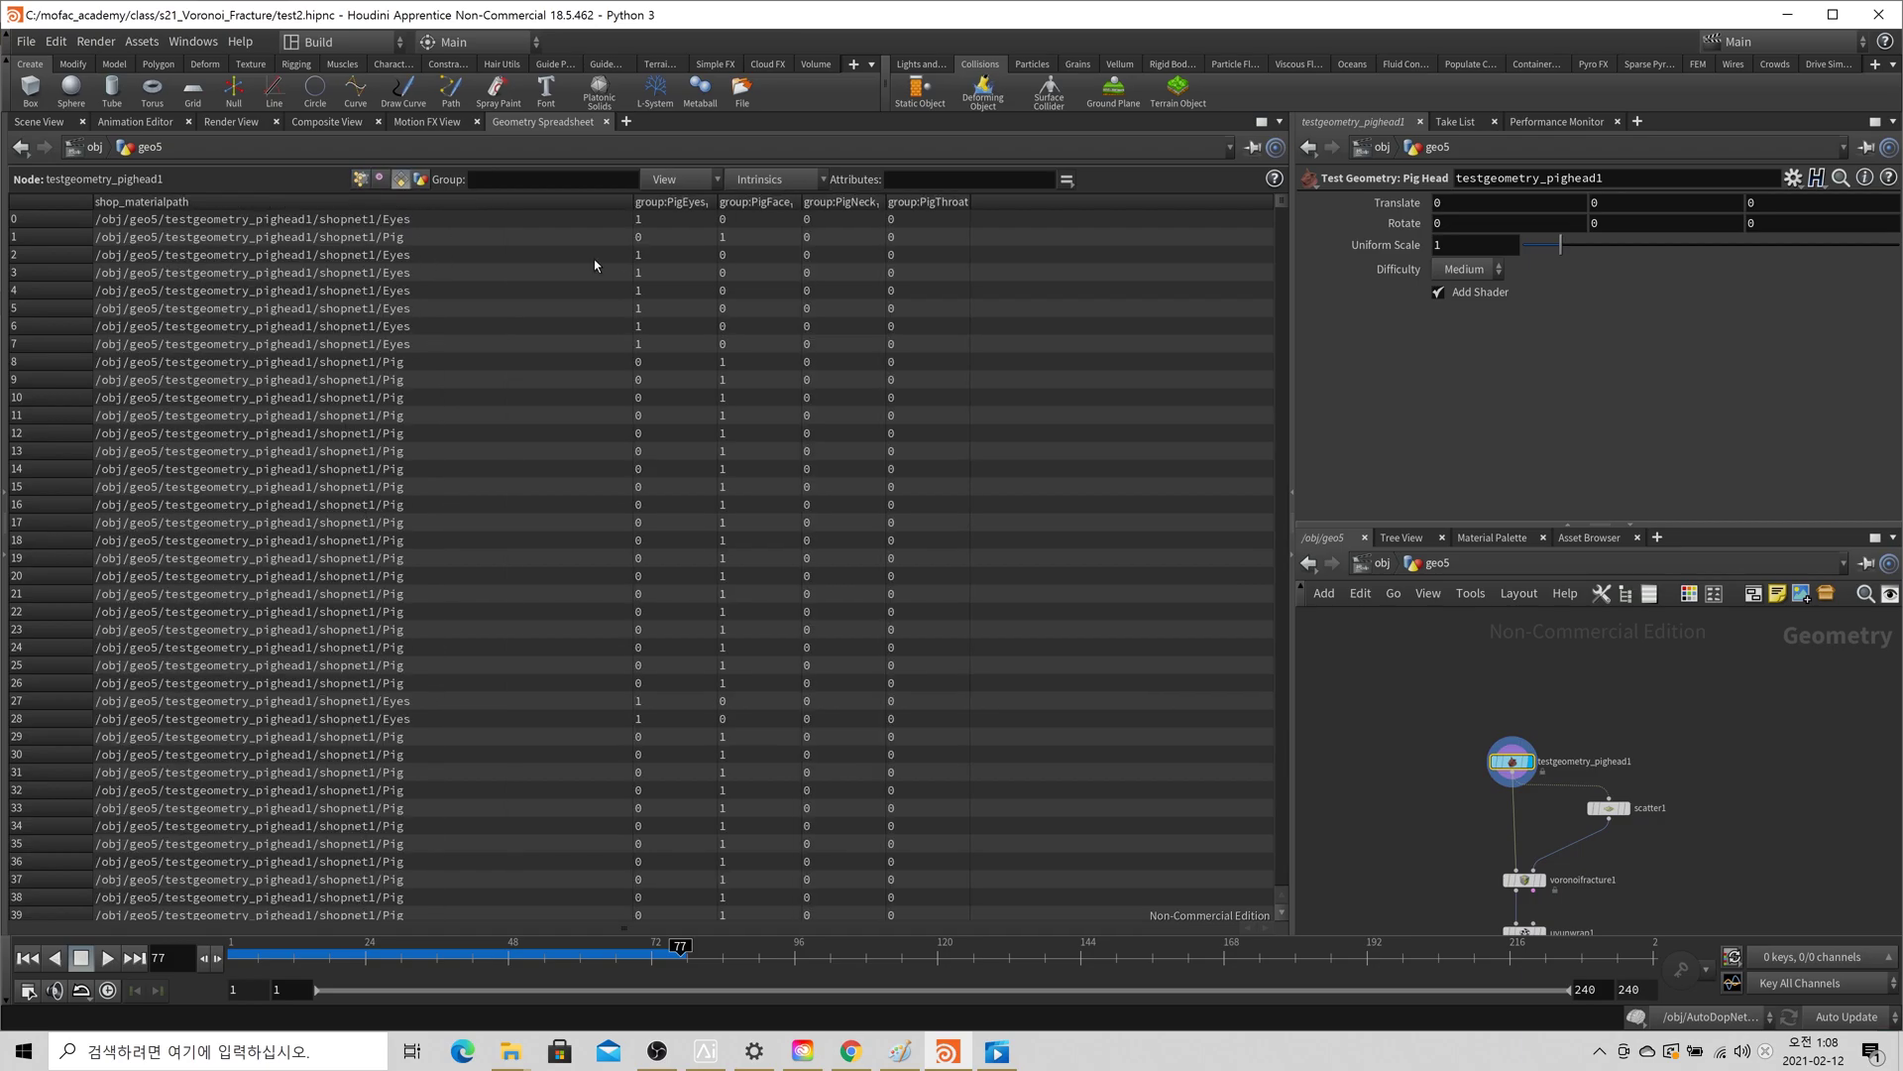
{"action": "left_click", "coordinate": [407, 226]}
{"action": "left_click", "coordinate": [415, 256]}
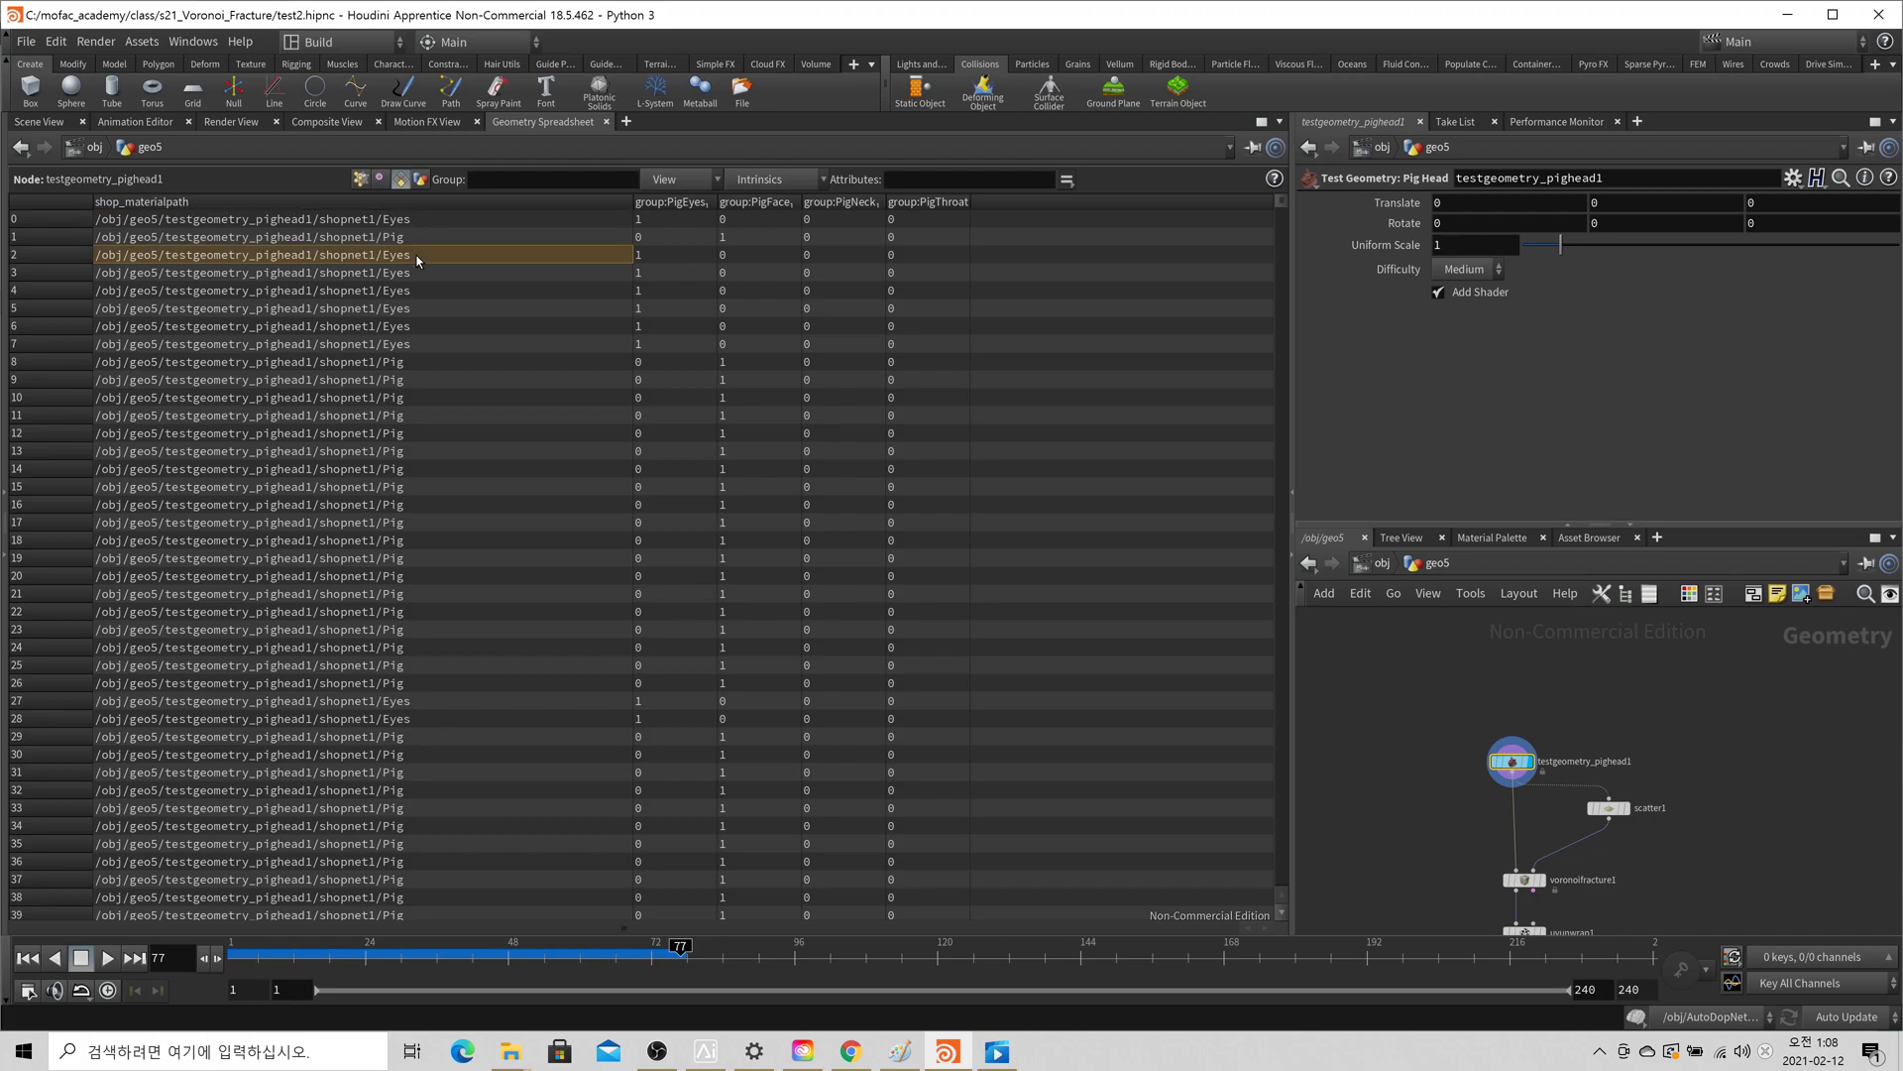
{"action": "left_click", "coordinate": [425, 346]}
{"action": "left_click", "coordinate": [415, 240]}
{"action": "scroll", "coordinate": [413, 718], "scroll_direction": "down", "scroll_amount": 3}
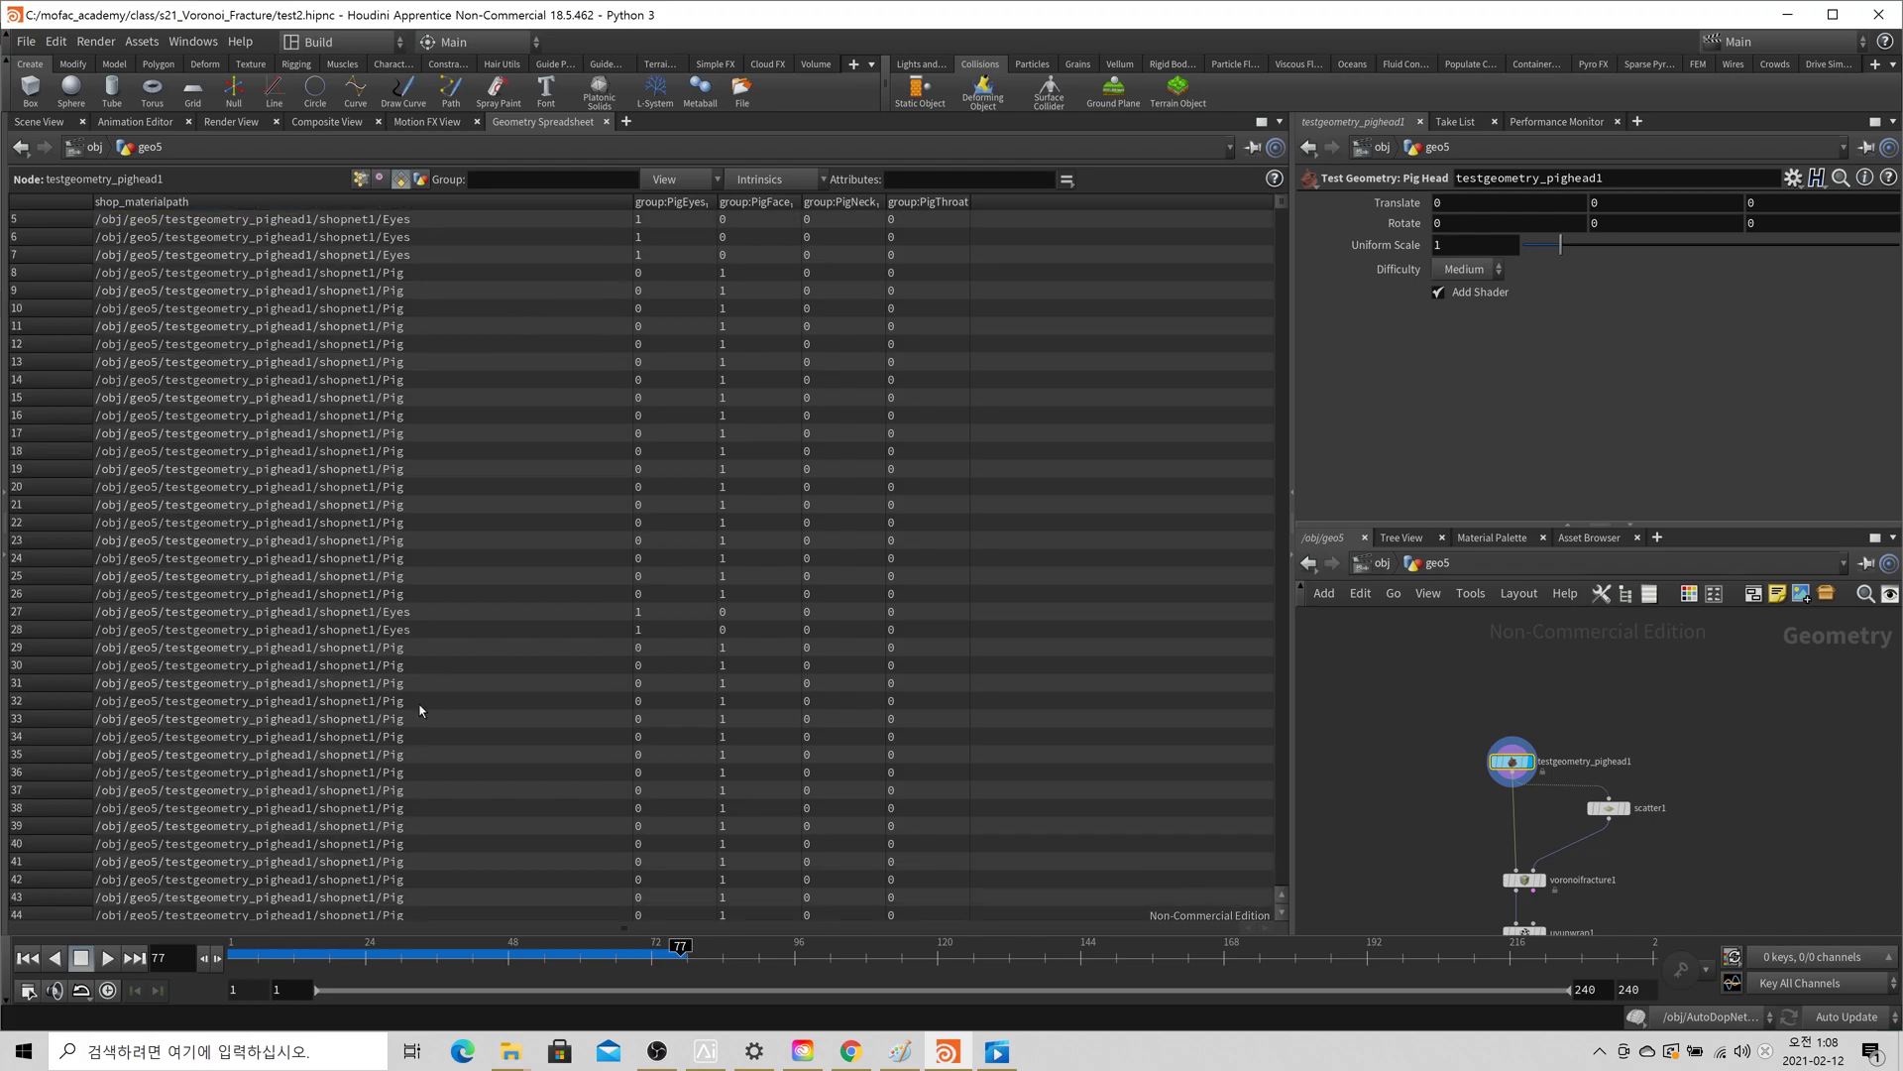
{"action": "left_click_drag", "start_coordinate": [1283, 207], "coordinate": [684, 743]}
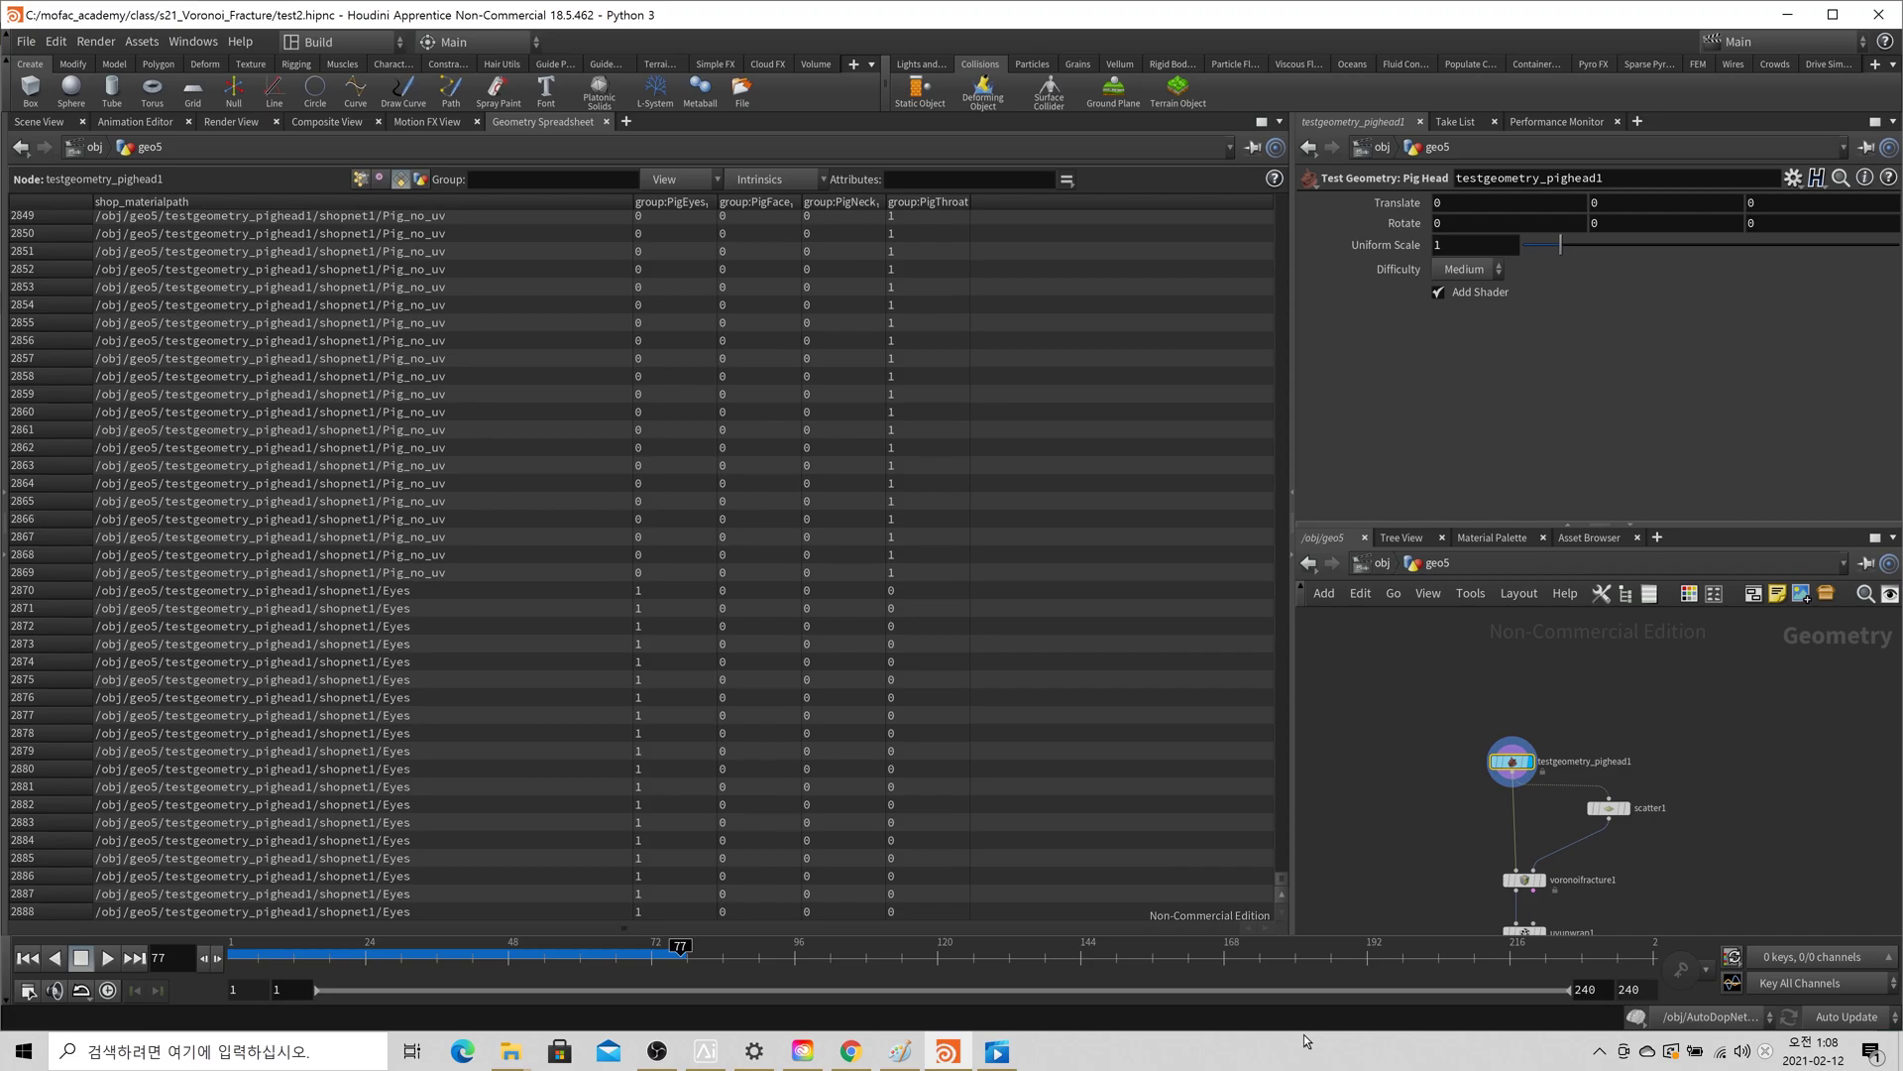
{"action": "left_click", "coordinate": [437, 577]}
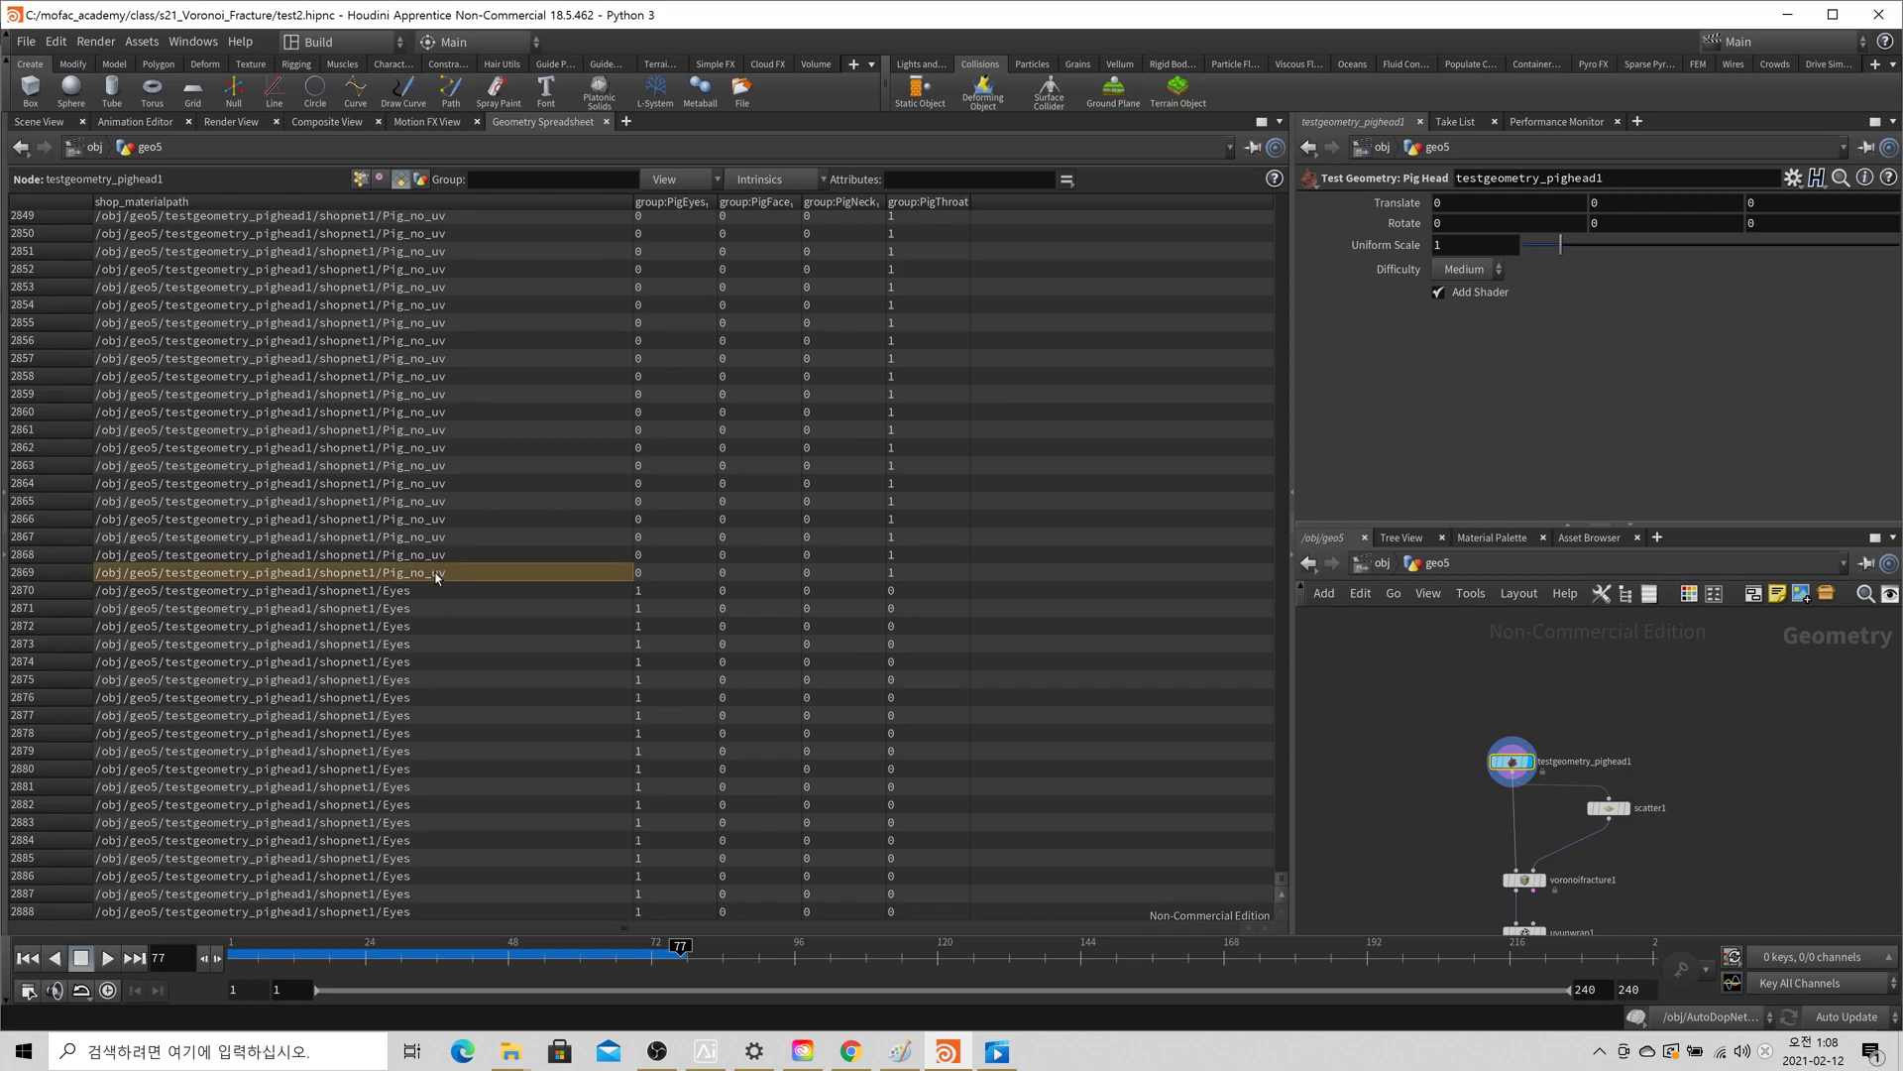
- Return to the 3D scene view and display the Delete node's isolated inside faces
{"action": "left_click", "coordinate": [40, 122]}
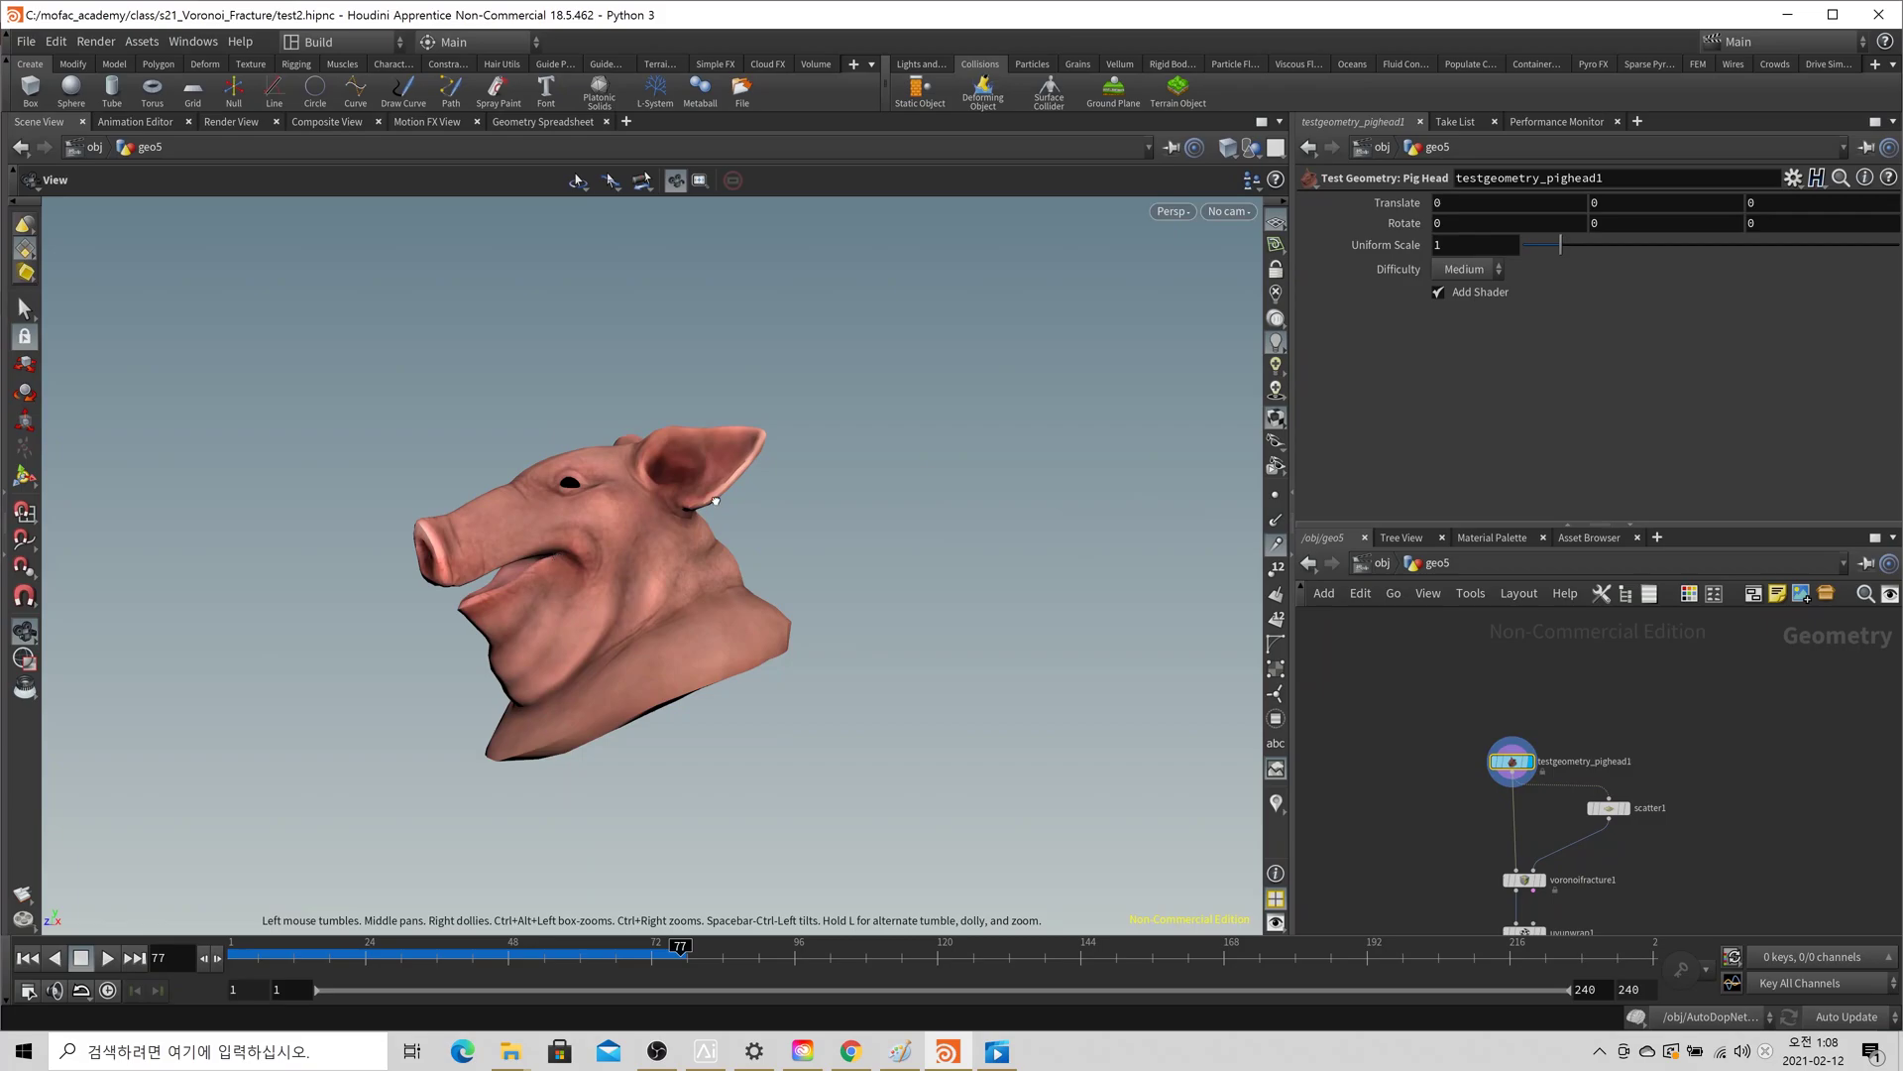
{"action": "mouse_move", "coordinate": [584, 522]}
{"action": "left_mouse_down"}
{"action": "mouse_move", "coordinate": [501, 500]}
{"action": "mouse_move", "coordinate": [595, 555]}
{"action": "left_mouse_up"}
{"action": "scroll", "coordinate": [1691, 845], "scroll_direction": "down", "scroll_amount": 2}
{"action": "middle_click_drag", "start_coordinate": [1692, 846], "coordinate": [1563, 783]}
{"action": "scroll", "coordinate": [1563, 783], "scroll_direction": "up", "scroll_amount": 2}
{"action": "left_click", "coordinate": [1537, 780]}
{"action": "left_click", "coordinate": [1515, 781]}
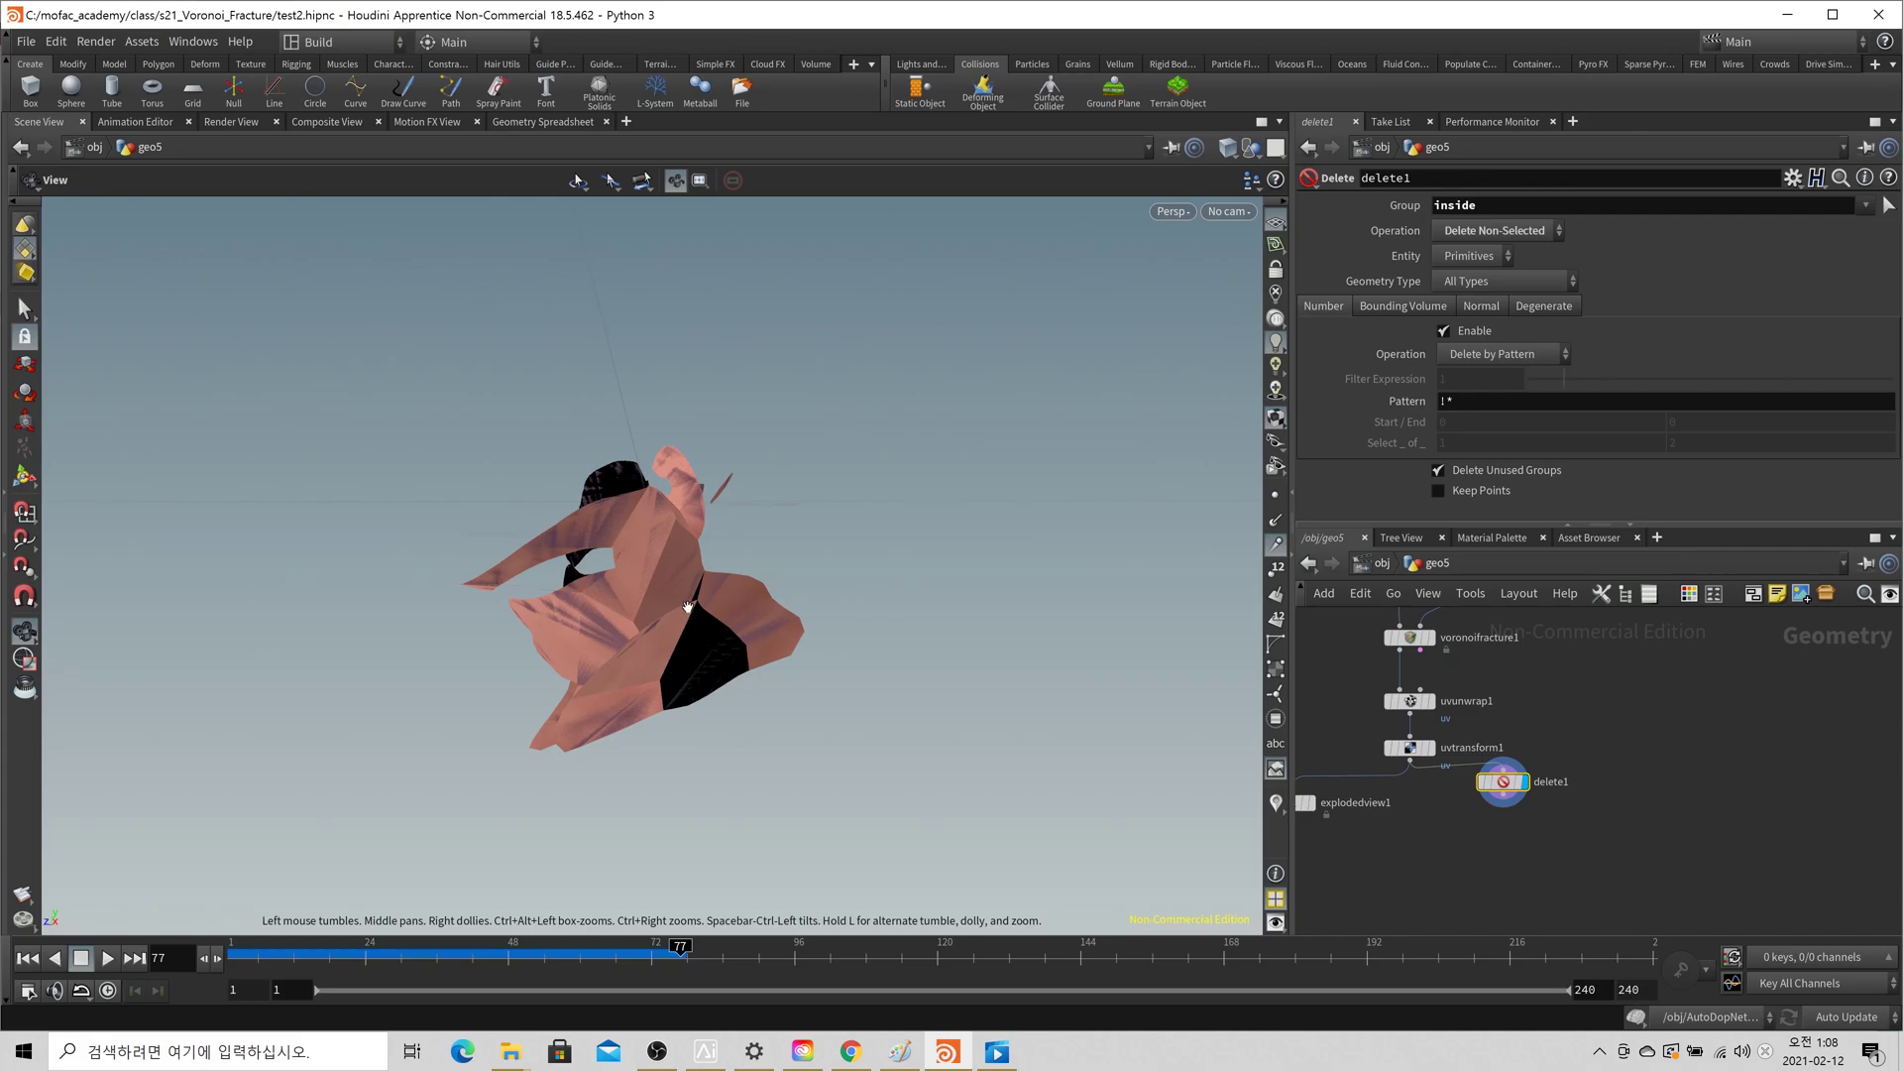
- Examine the shop_materialpath values assigned to the inside primitives in the Geometry Spreadsheet, and return to the 3D scene view
{"action": "left_click", "coordinate": [538, 123]}
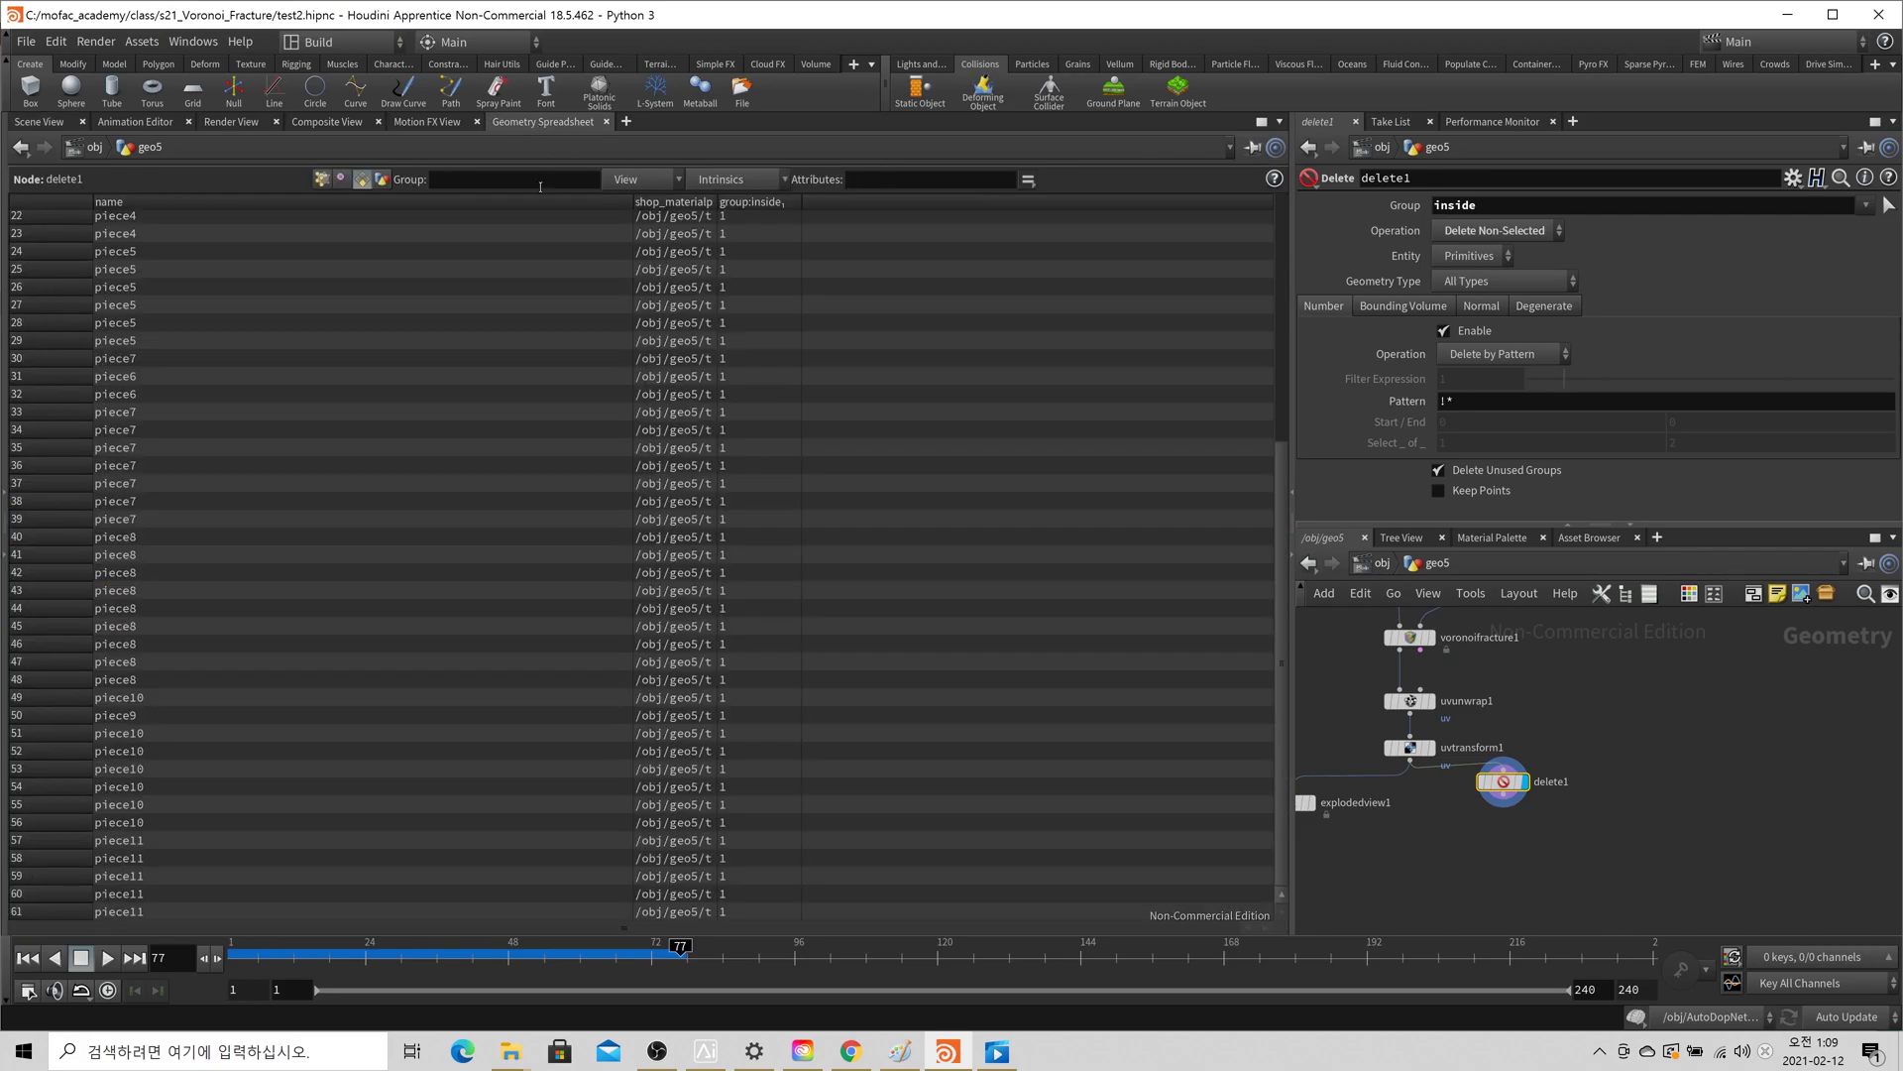
{"action": "mouse_move", "coordinate": [631, 200]}
{"action": "left_mouse_down"}
{"action": "mouse_move", "coordinate": [220, 199]}
{"action": "mouse_move", "coordinate": [629, 201]}
{"action": "left_mouse_up"}
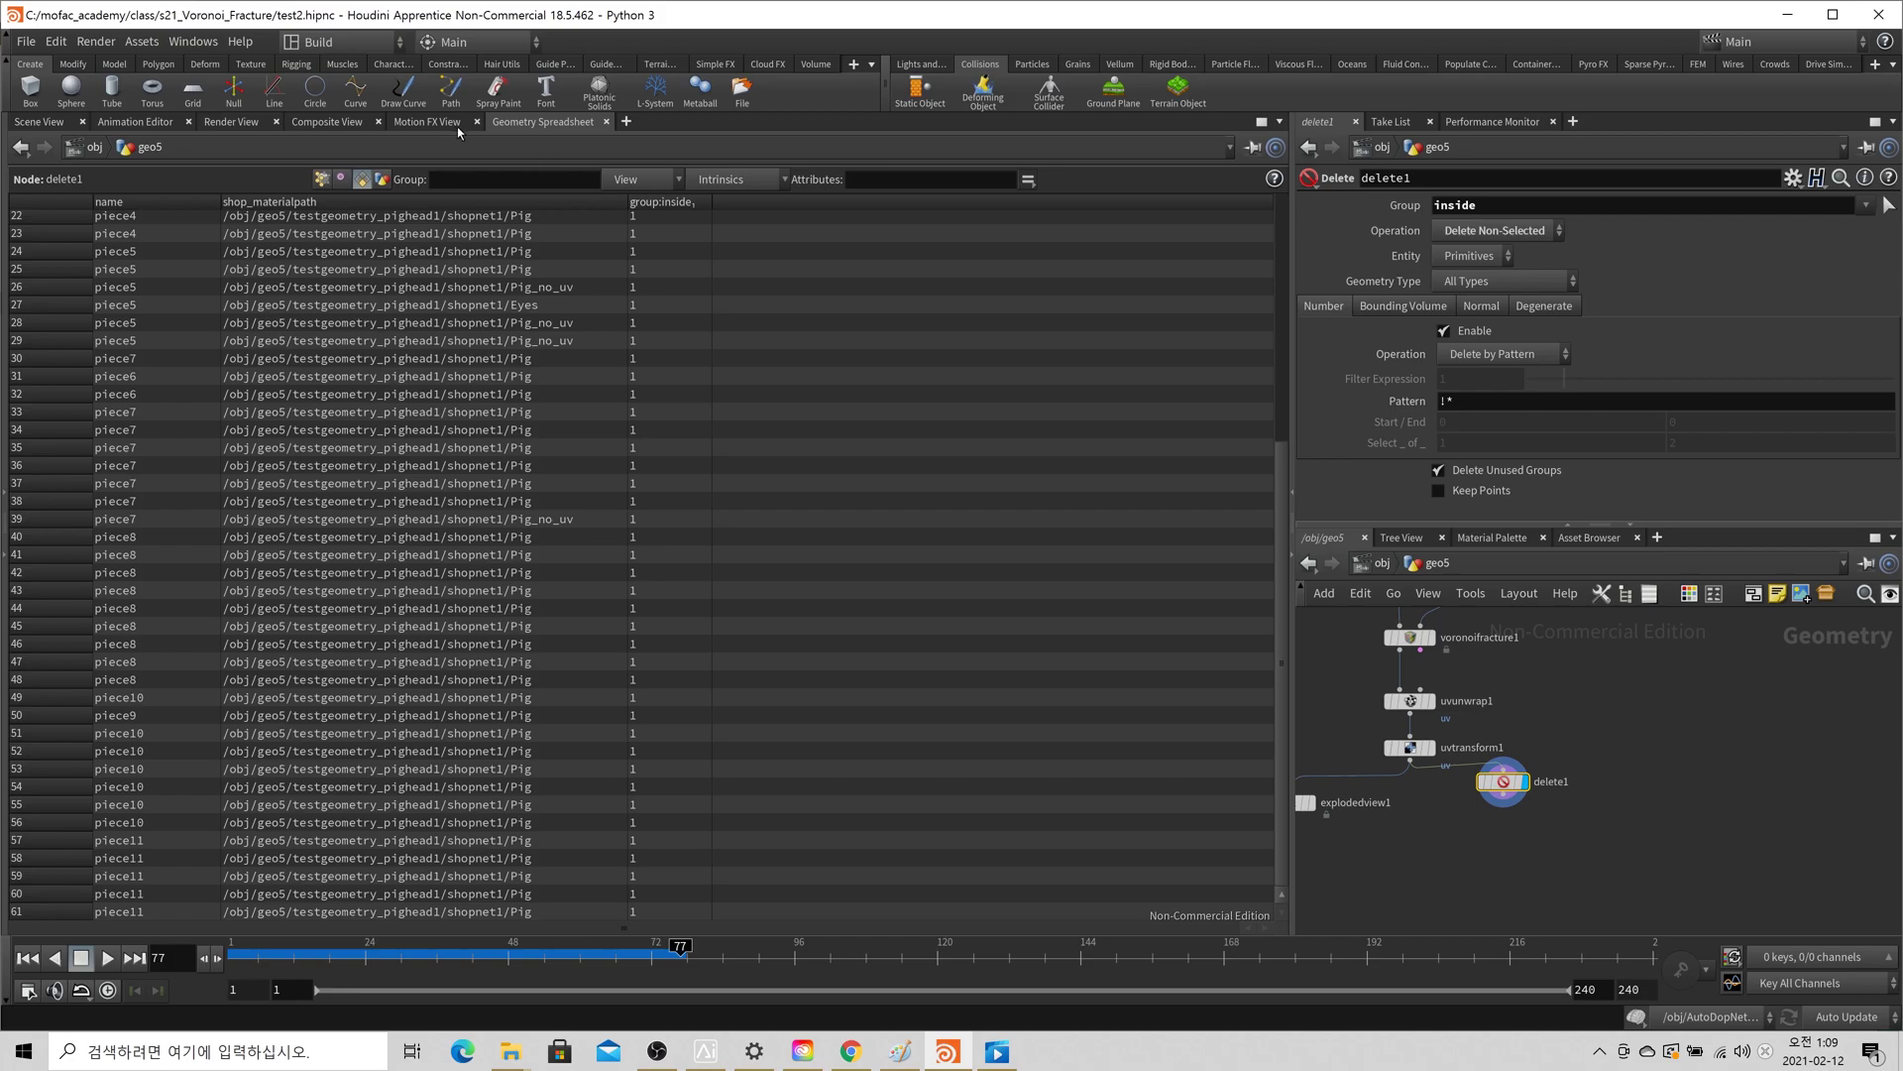
{"action": "scroll", "coordinate": [665, 258], "scroll_direction": "up", "scroll_amount": 5}
{"action": "scroll", "coordinate": [564, 246], "scroll_direction": "up", "scroll_amount": 5}
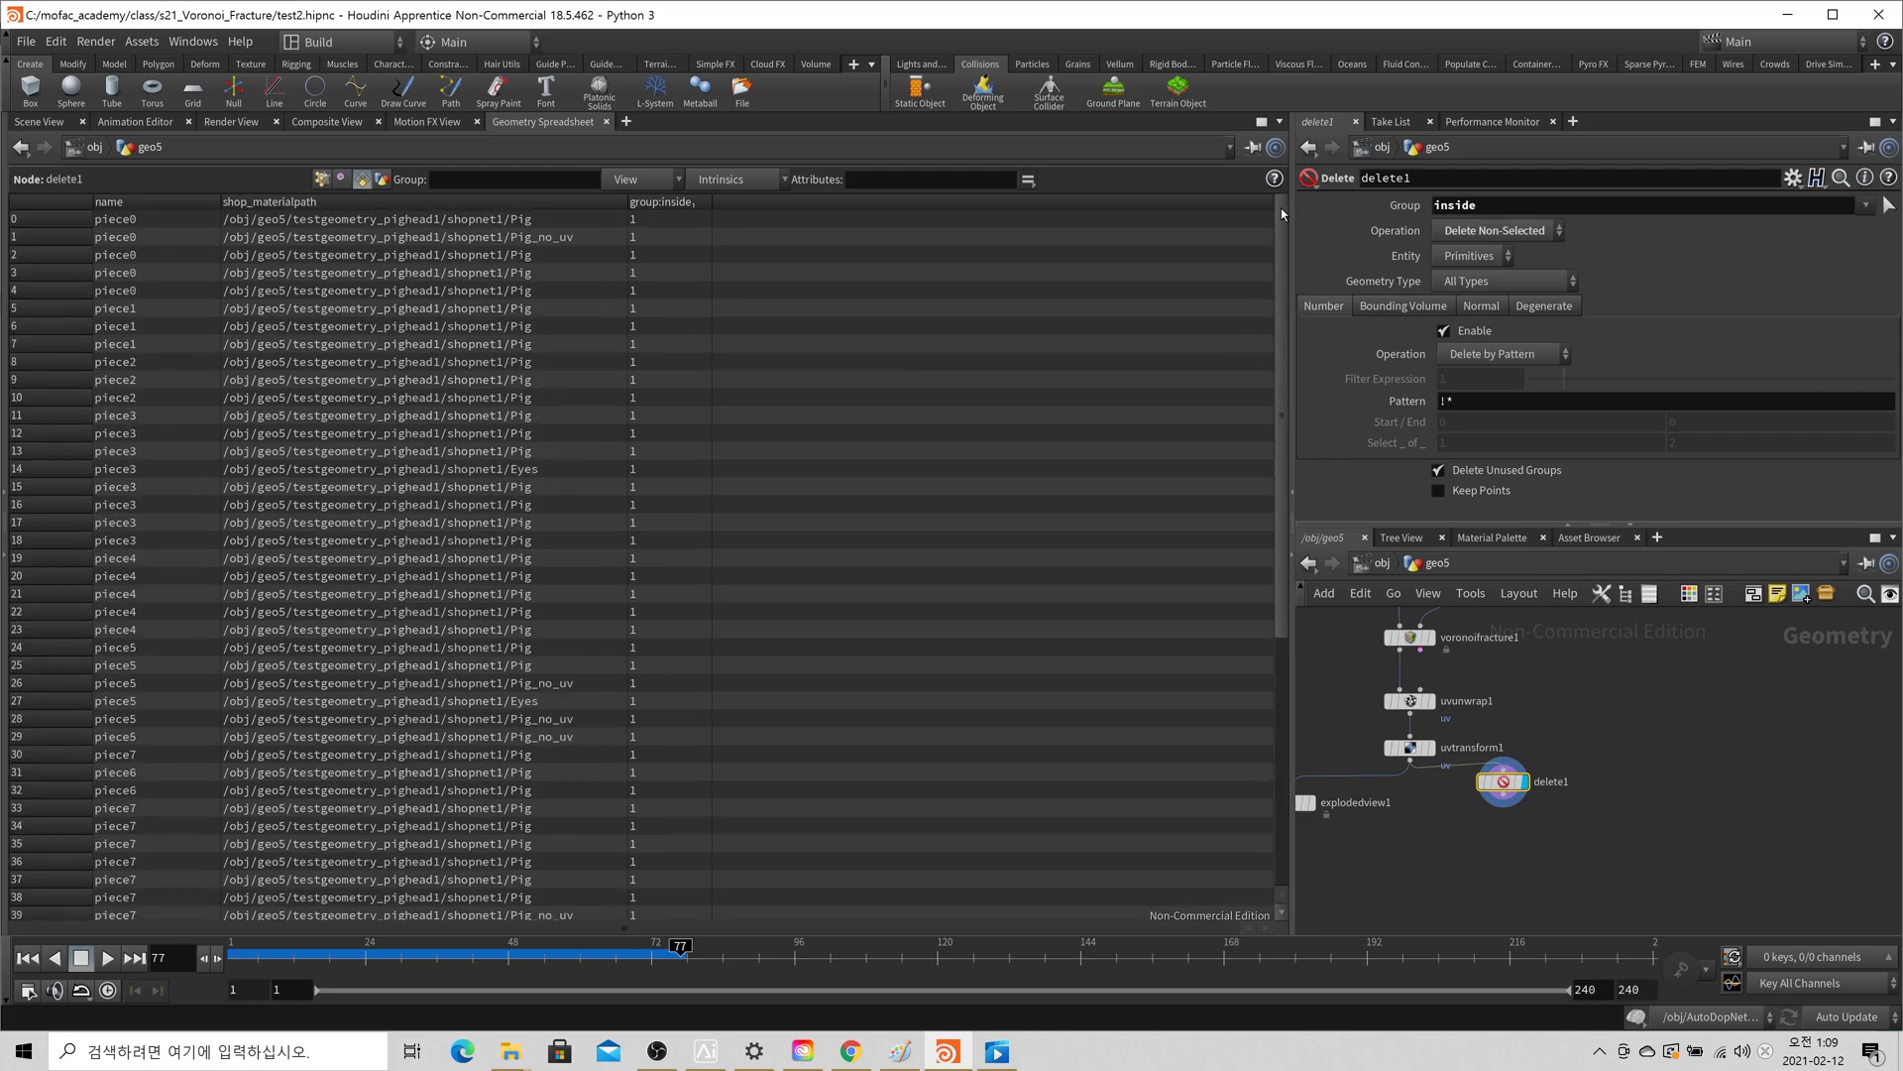
{"action": "left_click", "coordinate": [555, 237]}
{"action": "left_click", "coordinate": [561, 683]}
{"action": "left_click", "coordinate": [565, 719]}
{"action": "left_click", "coordinate": [570, 737]}
{"action": "scroll", "coordinate": [1282, 516], "scroll_direction": "down", "scroll_amount": 5}
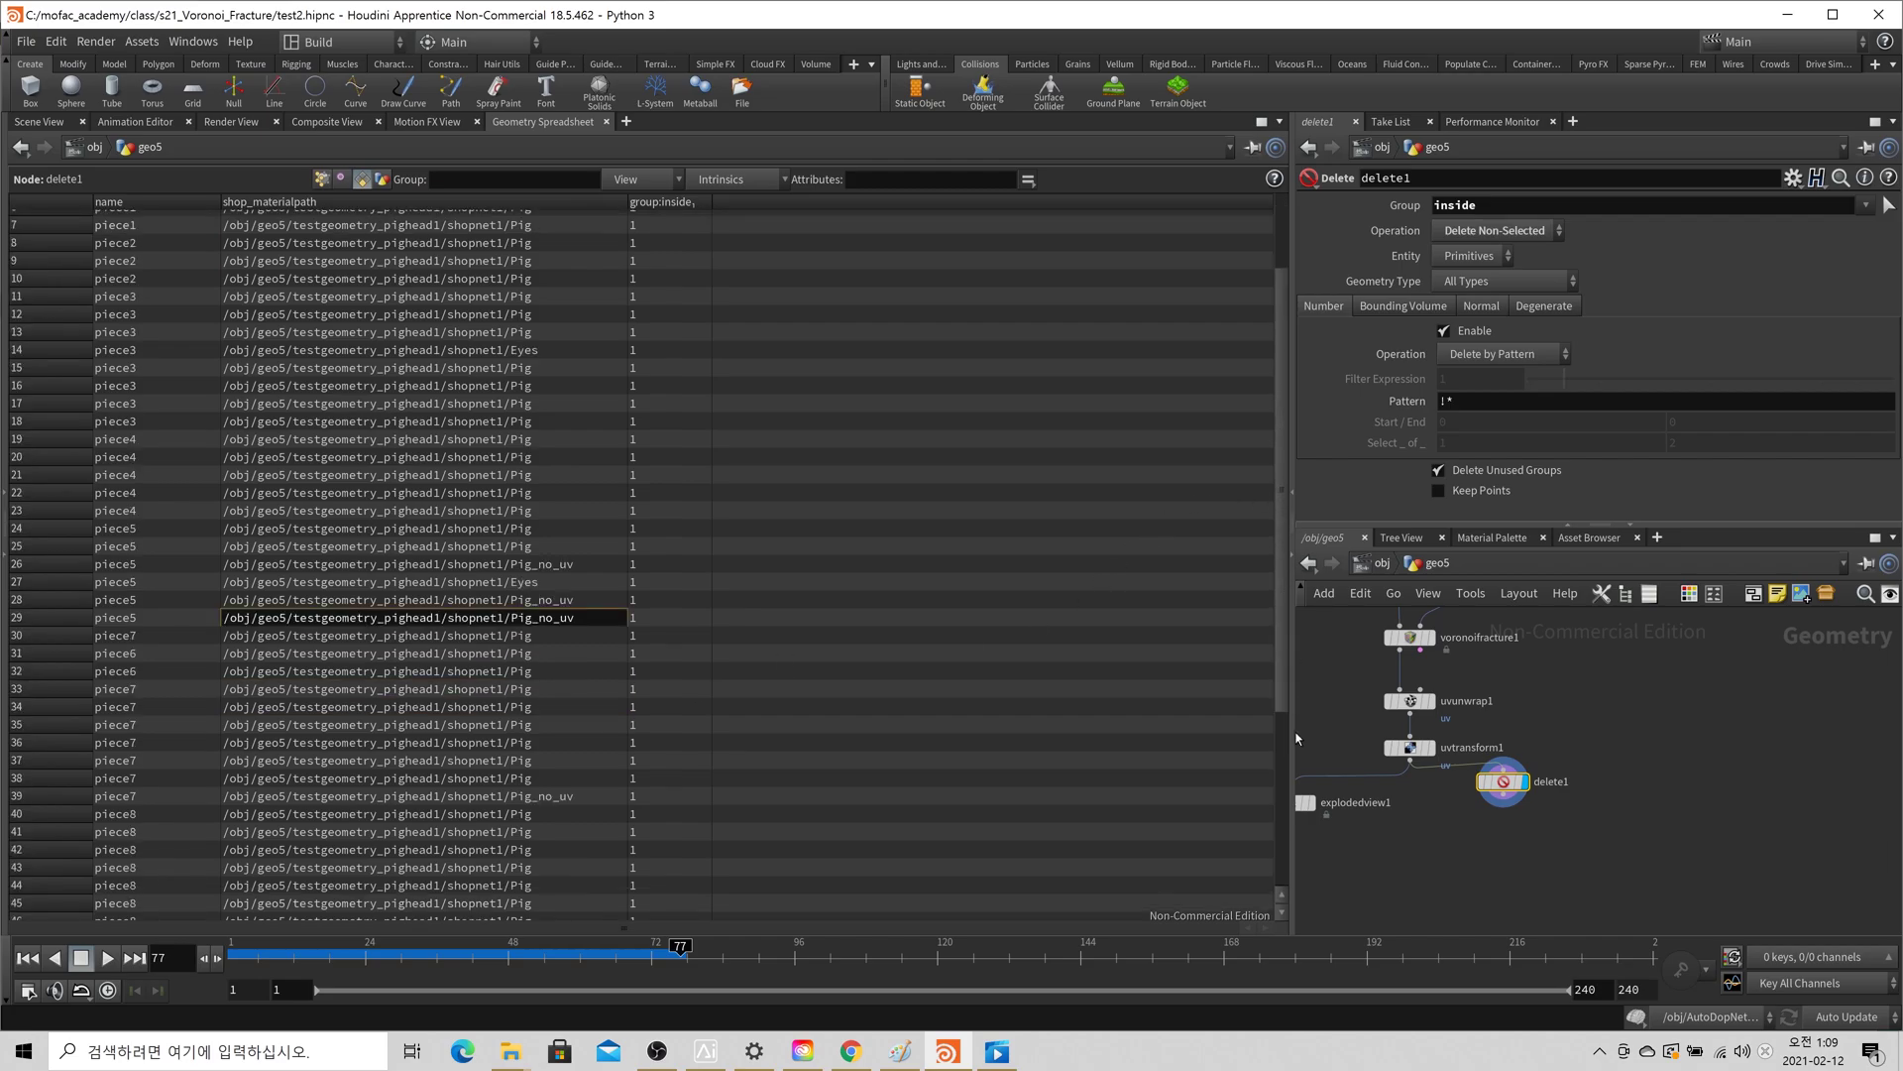
{"action": "left_click", "coordinate": [540, 410]}
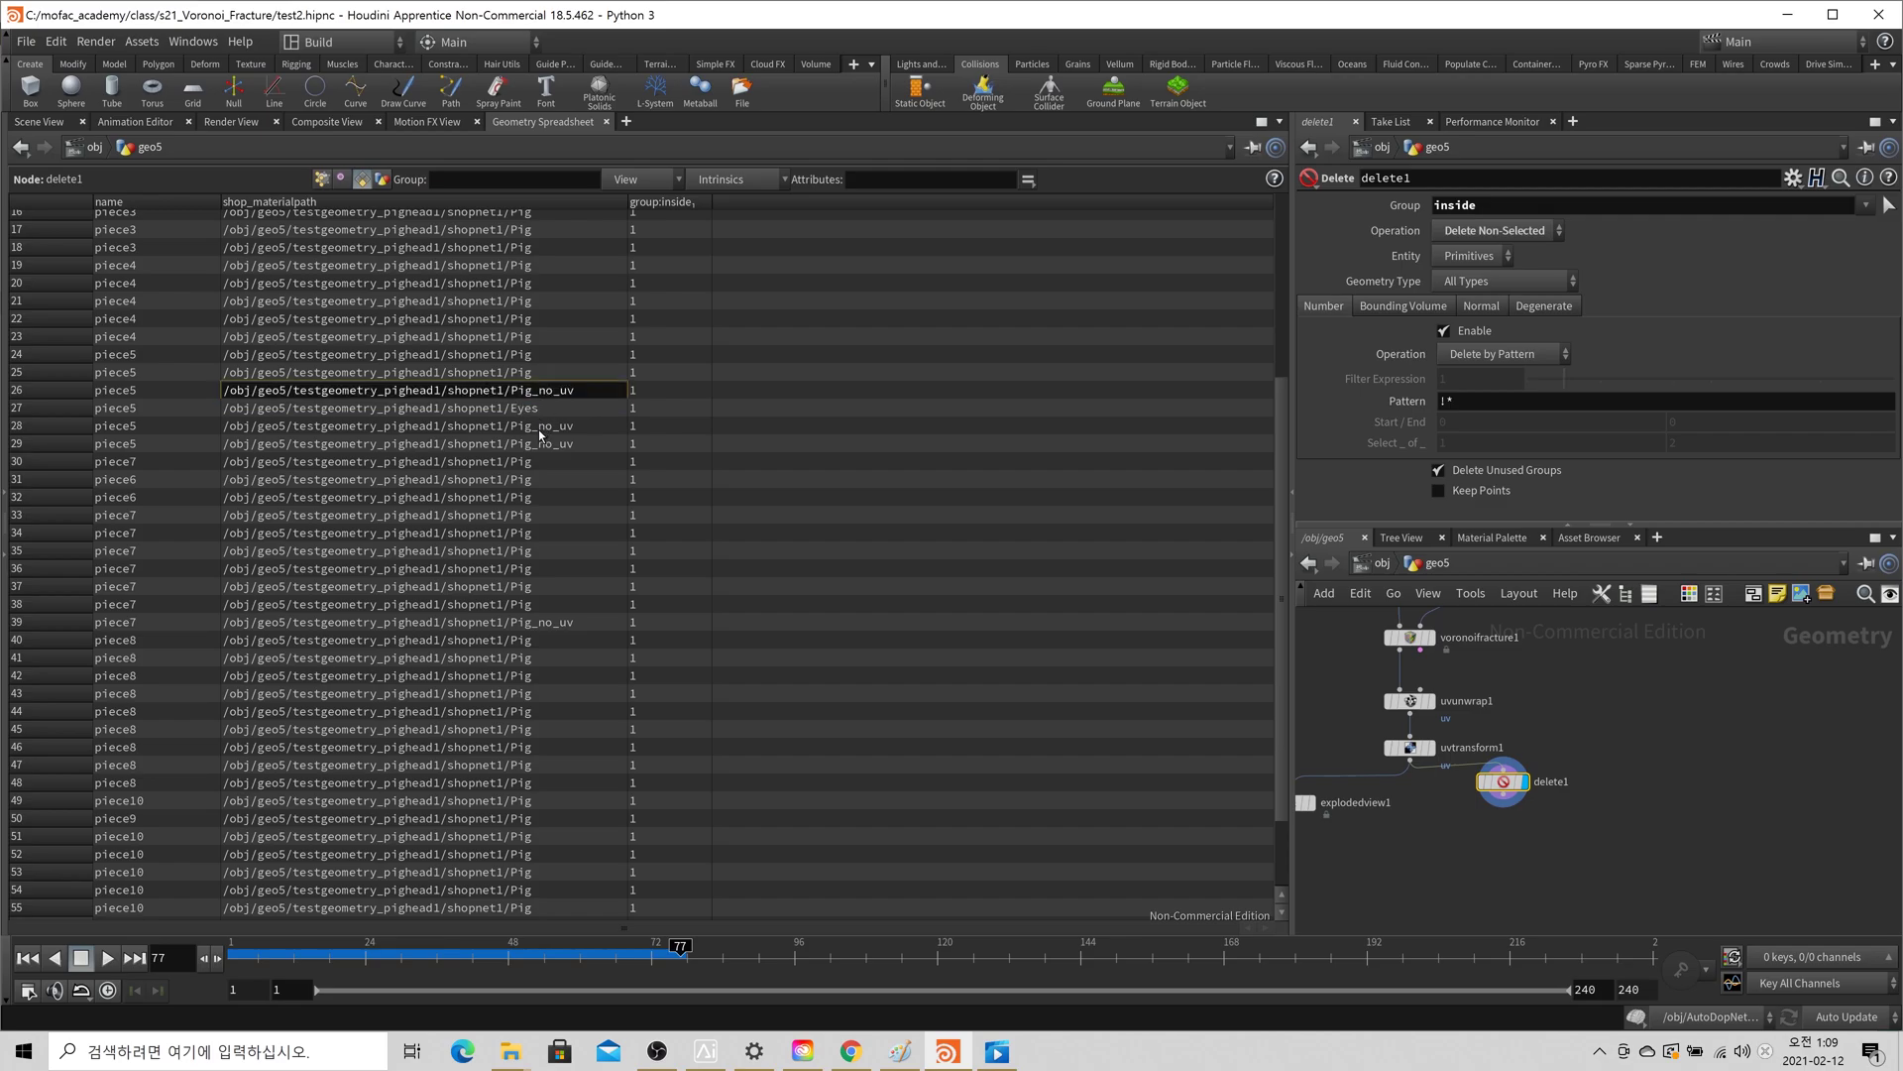
{"action": "left_click", "coordinate": [39, 121]}
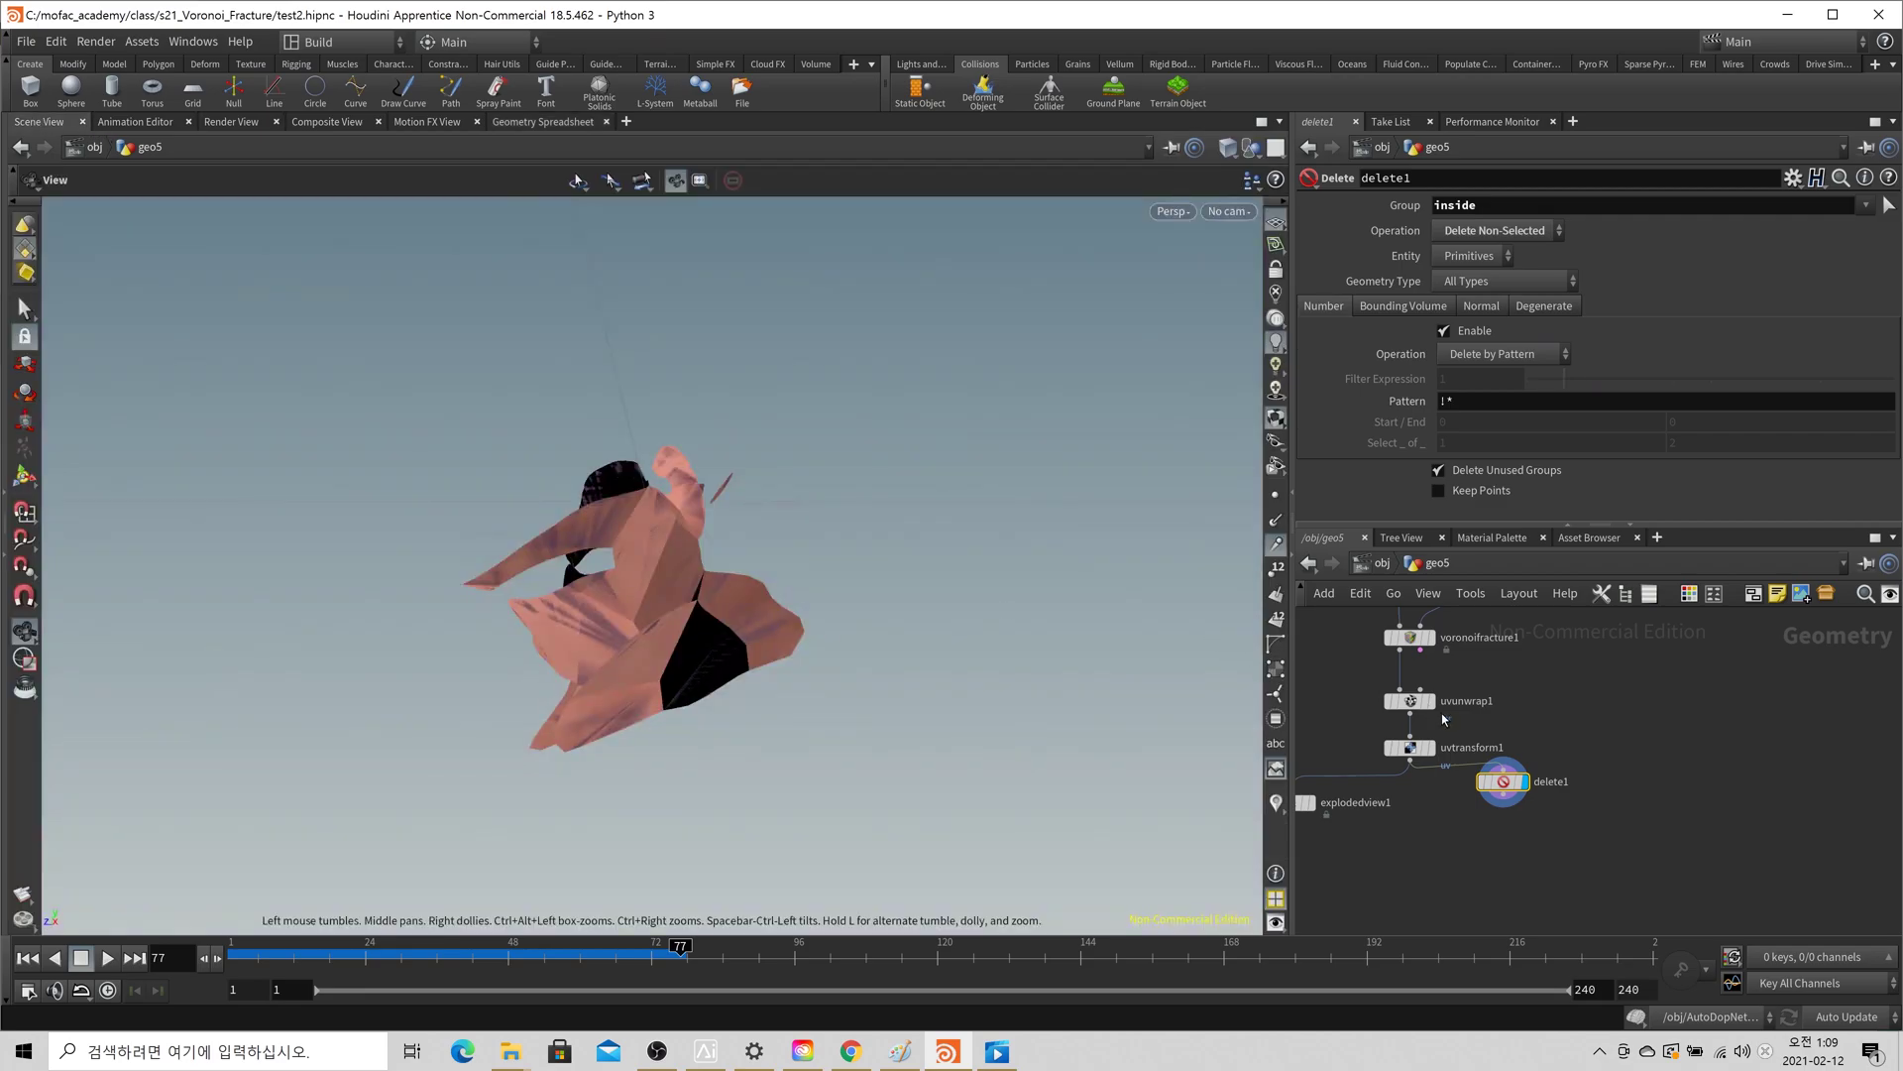
{"action": "middle_click_drag", "start_coordinate": [1459, 847], "coordinate": [1546, 770]}
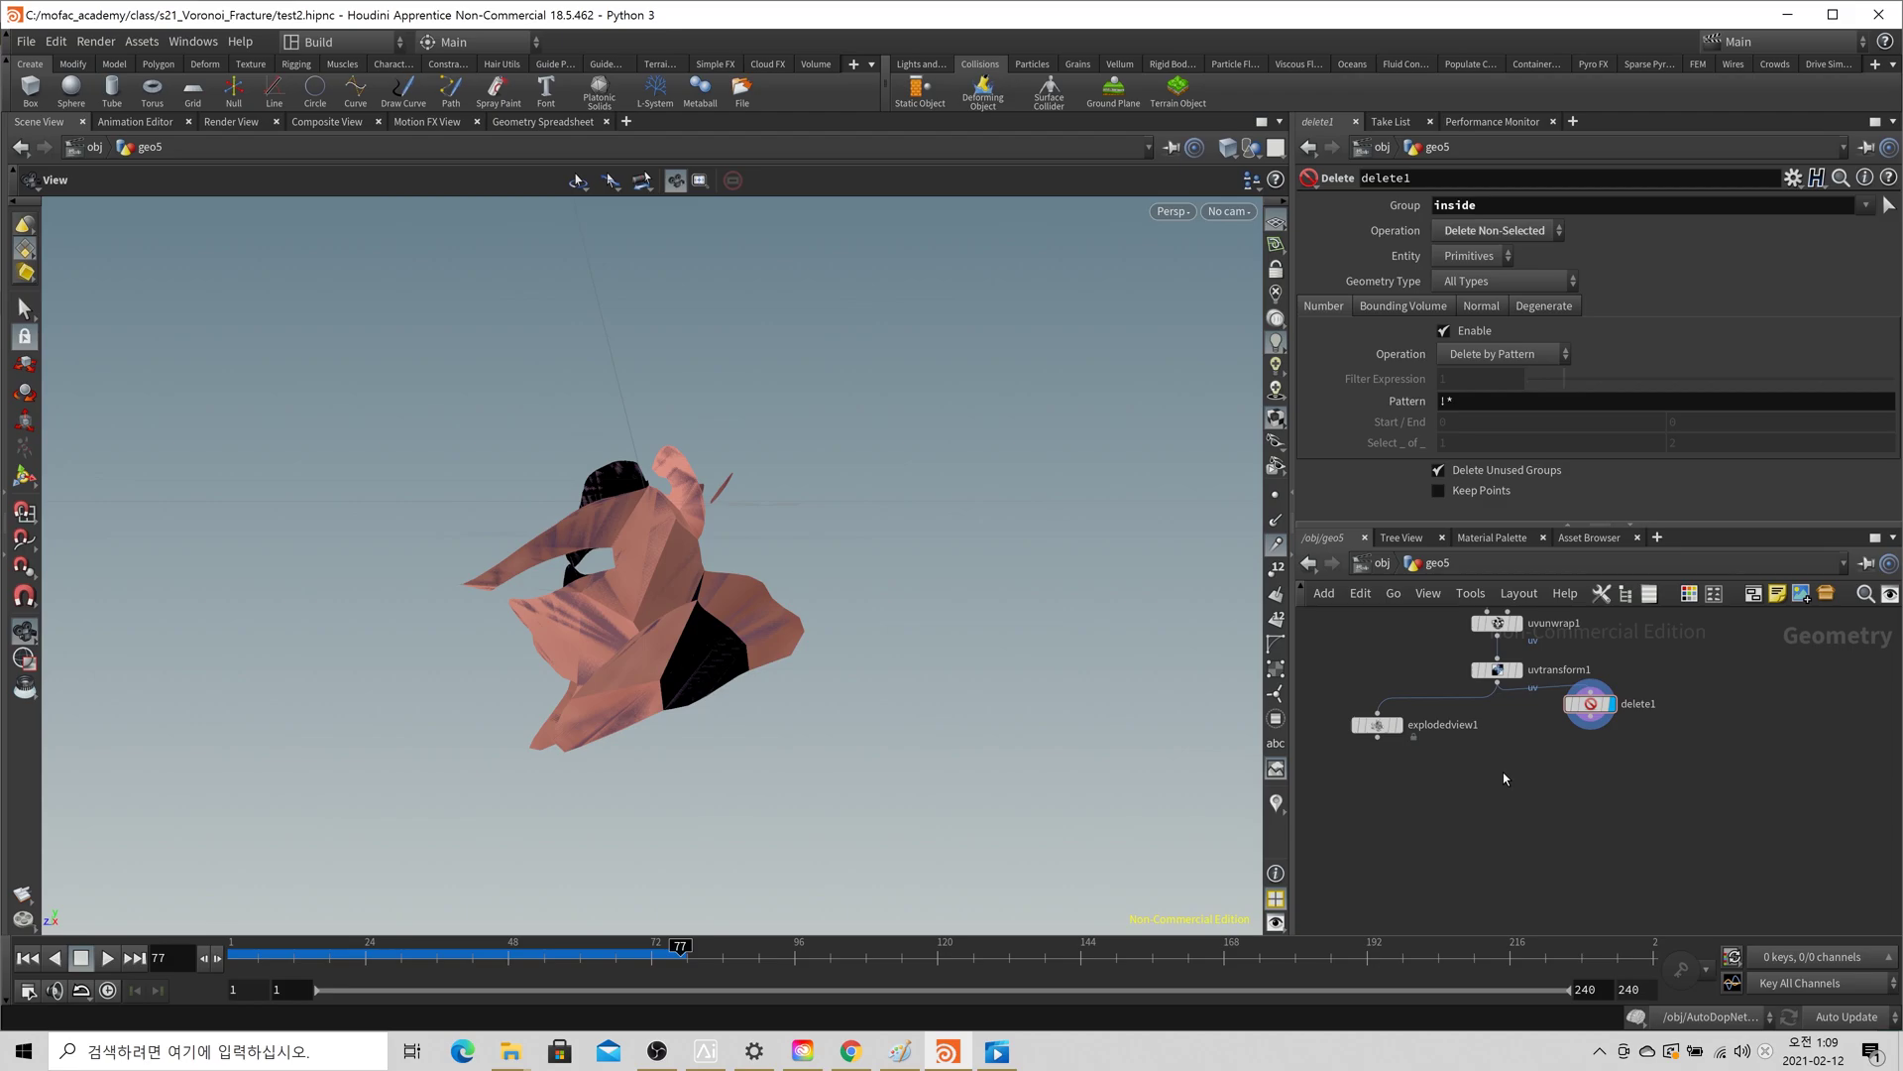
{"action": "key", "text": "Tab"}
{"action": "type", "text": "atr"}
{"action": "key", "text": "Escape"}
- Insert an Attribute Wrangle node between the UV Transform and Exploded View nodes
{"action": "key", "text": "Tab"}
{"action": "type", "text": "attri"}
{"action": "key", "text": "Return"}
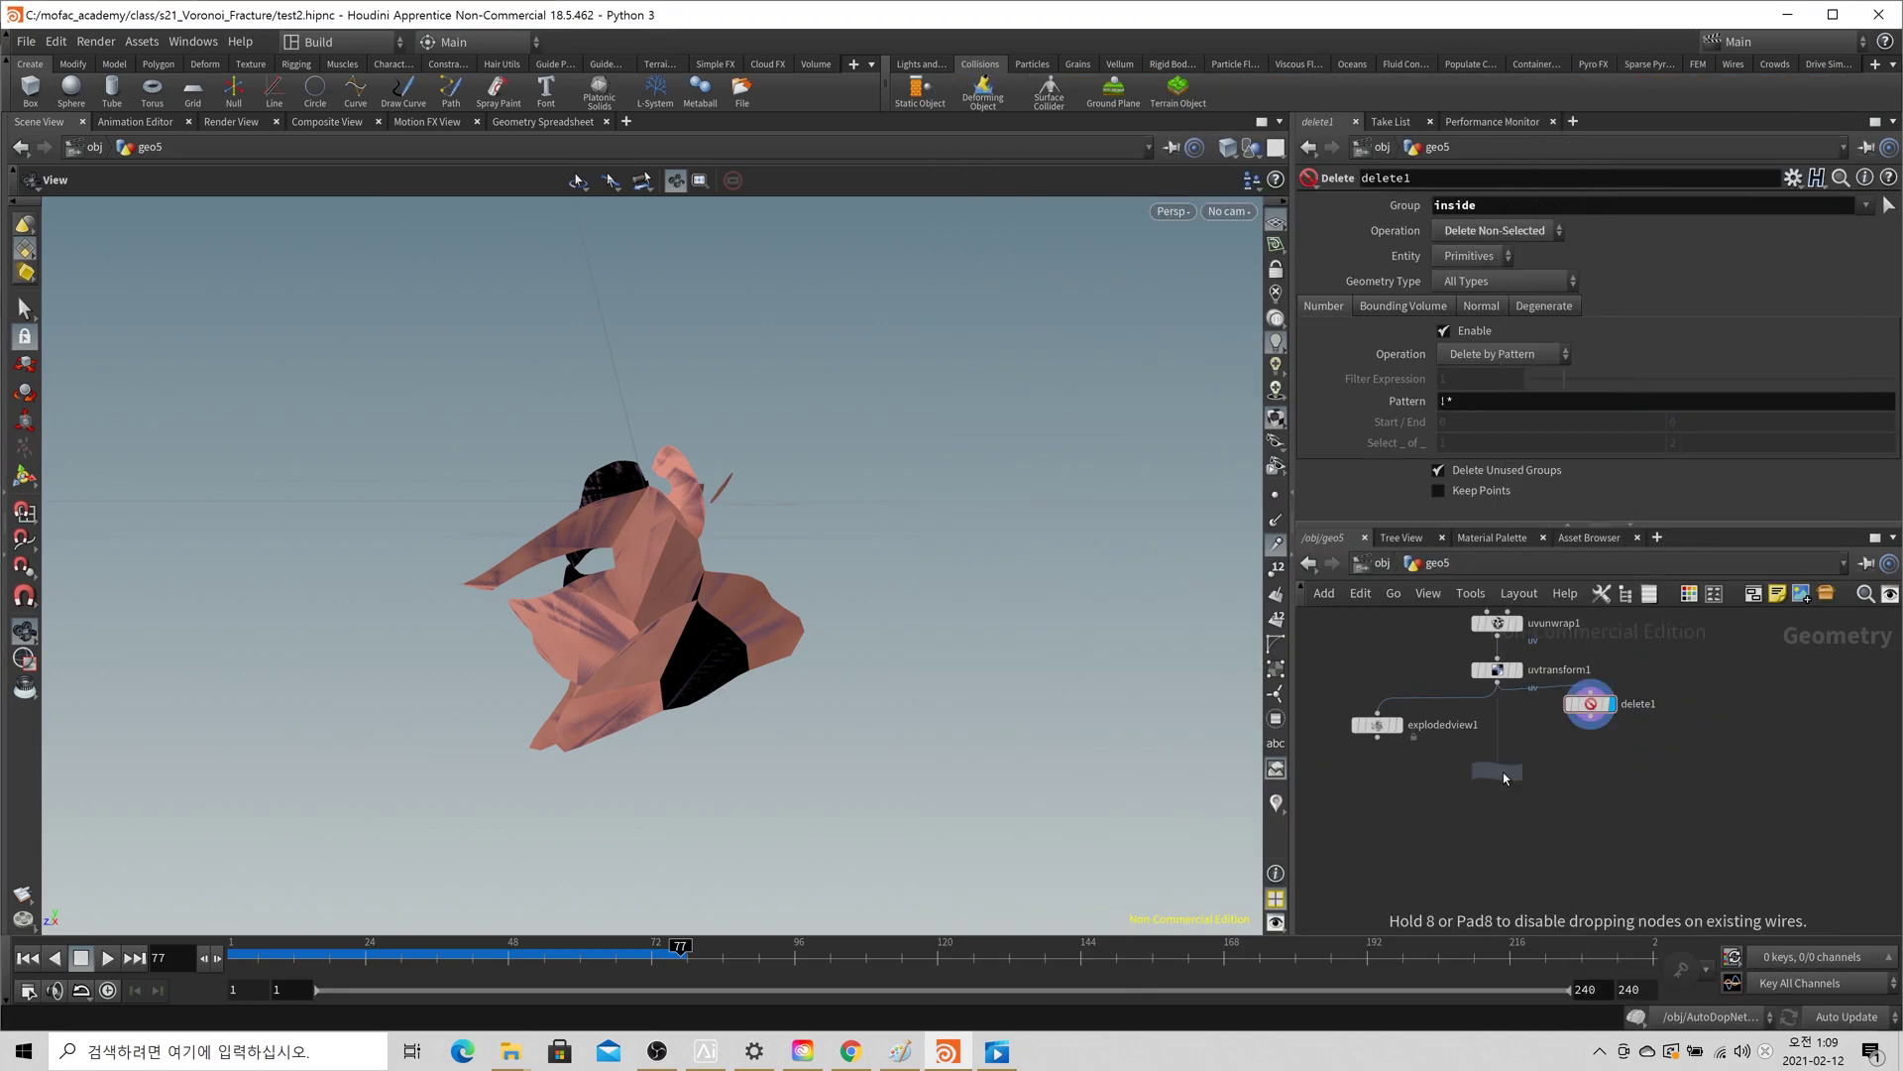
{"action": "left_click", "coordinate": [1522, 719]}
{"action": "left_click_drag", "start_coordinate": [1530, 725], "coordinate": [1507, 728]}
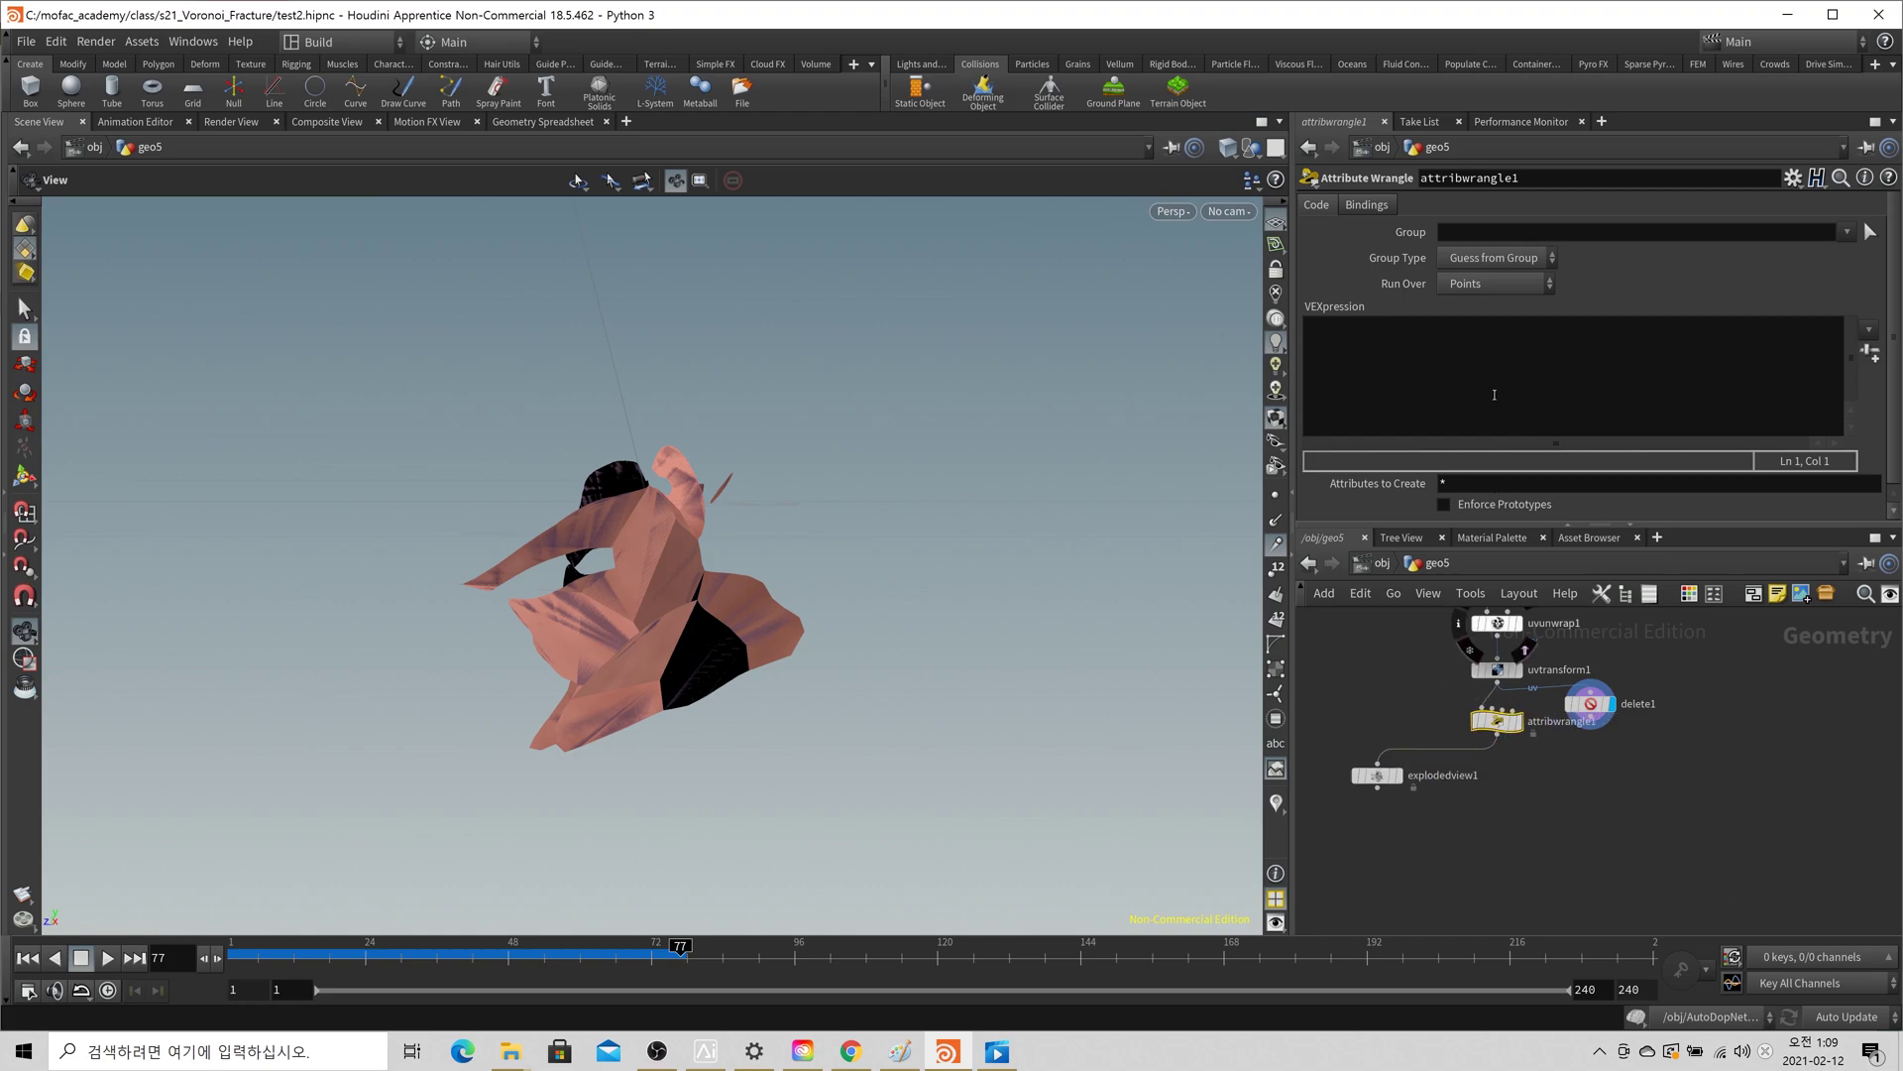
- Set the Attribute Wrangle to run over Primitives and limit it to the inside group
{"action": "left_click", "coordinate": [1494, 285]}
{"action": "left_click", "coordinate": [1477, 328]}
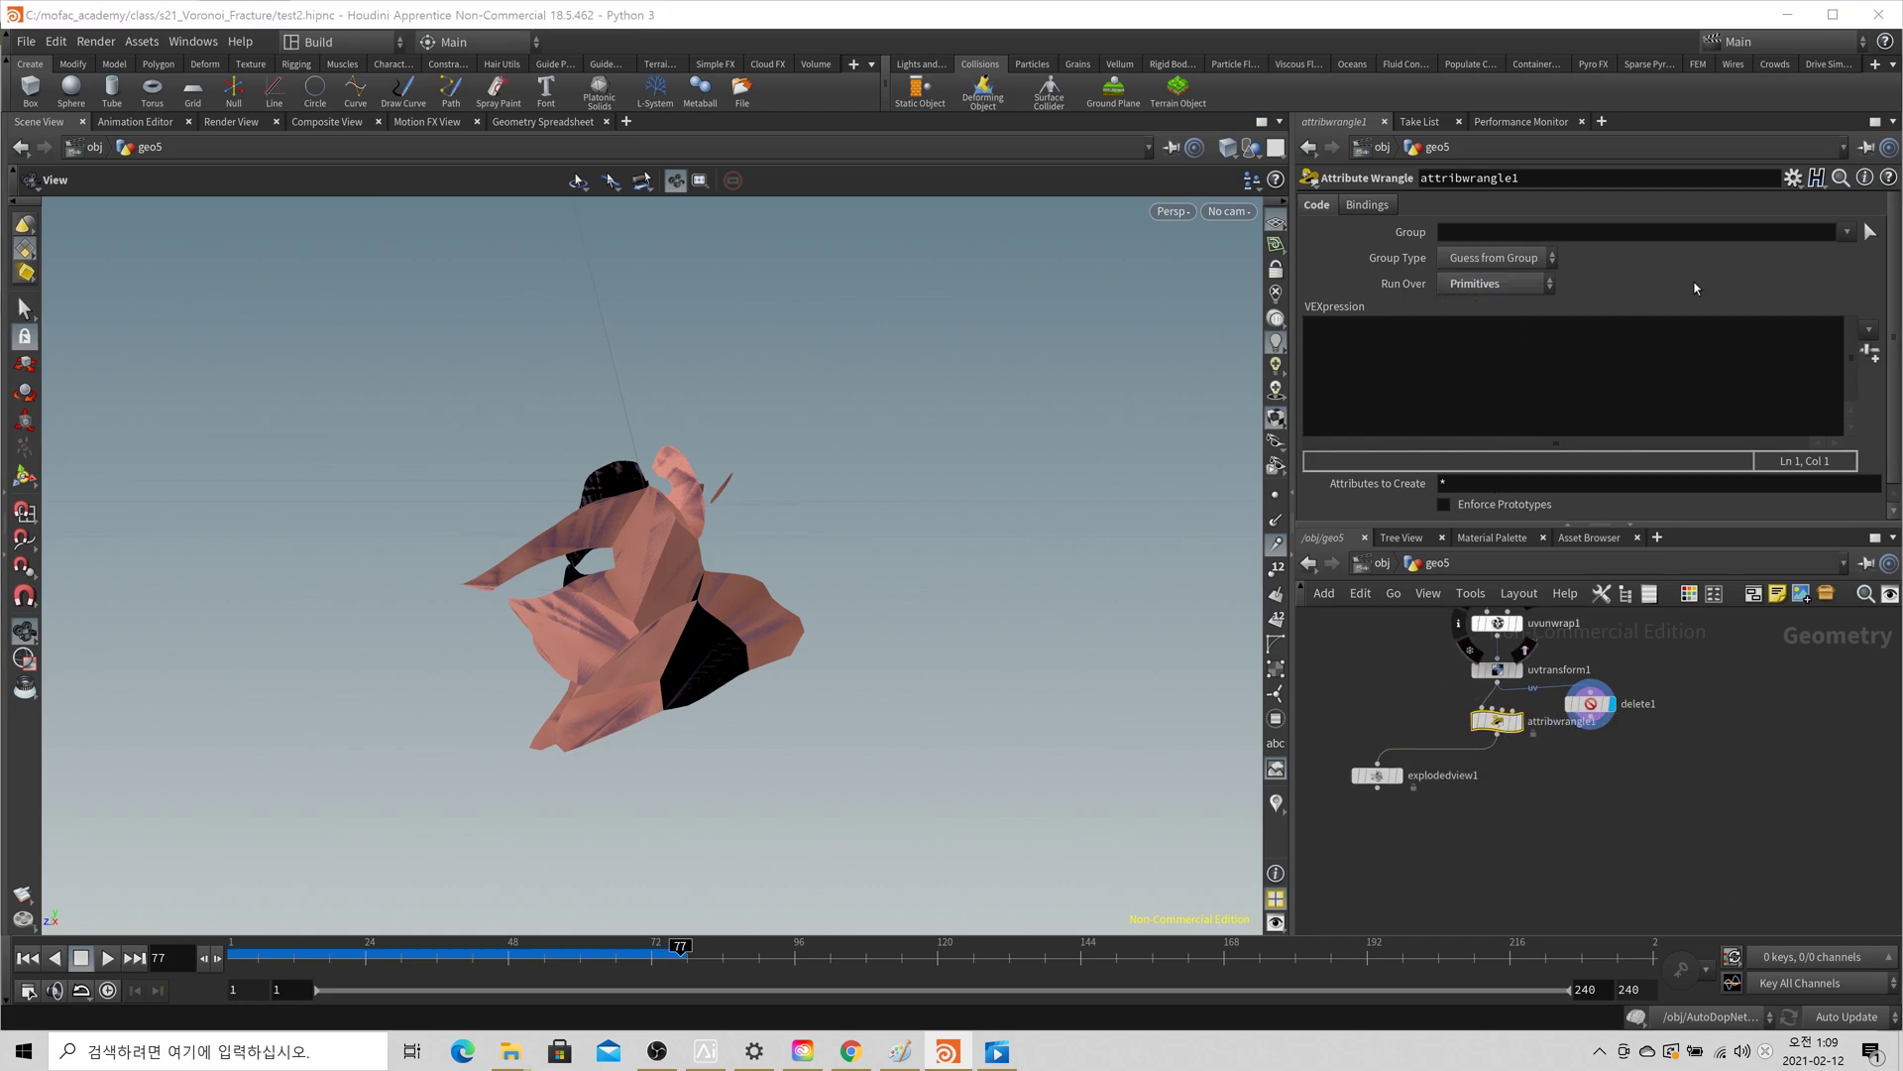
{"action": "left_click", "coordinate": [1849, 232]}
{"action": "left_click", "coordinate": [1823, 353]}
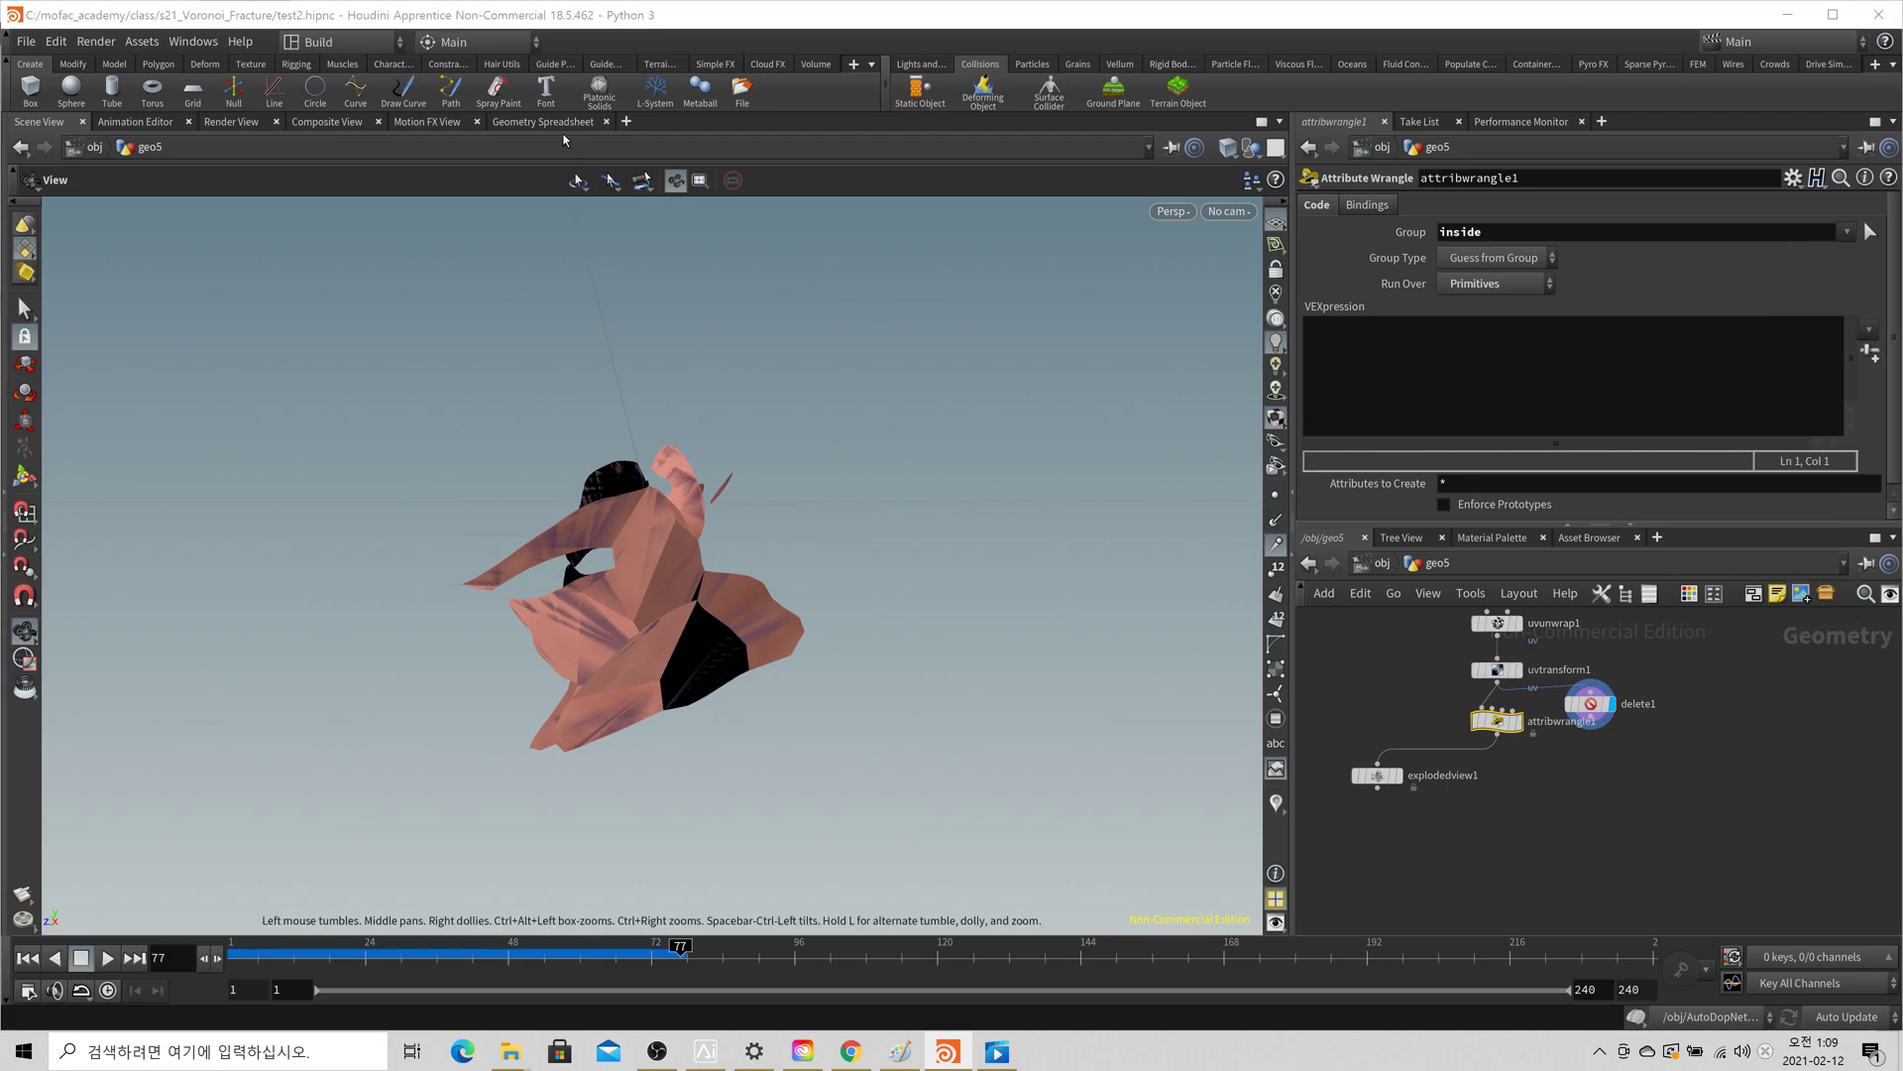
- Display the UV Transform node and copy the material path ending in shopnet1/Pig from a primitive in the Geometry Spreadsheet
{"action": "left_click", "coordinate": [563, 122]}
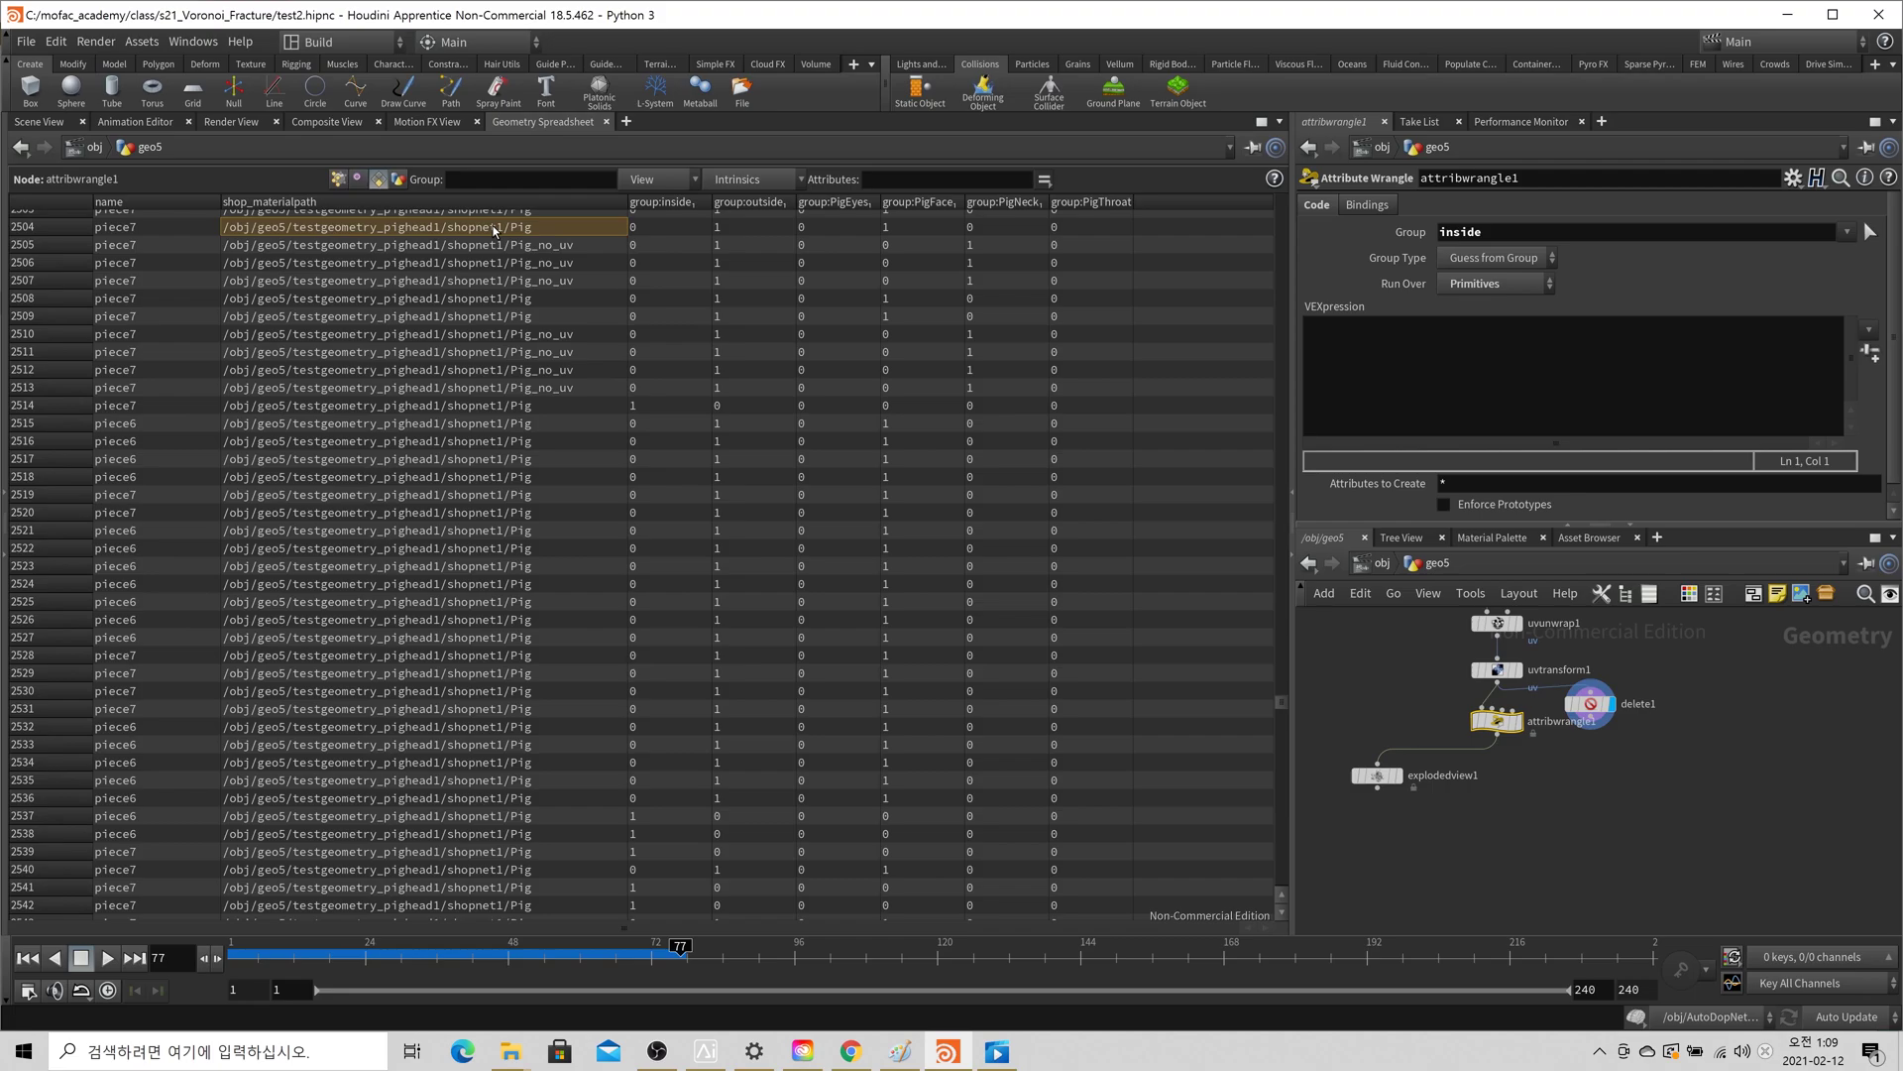
{"action": "scroll", "coordinate": [494, 230], "scroll_direction": "up", "scroll_amount": 2}
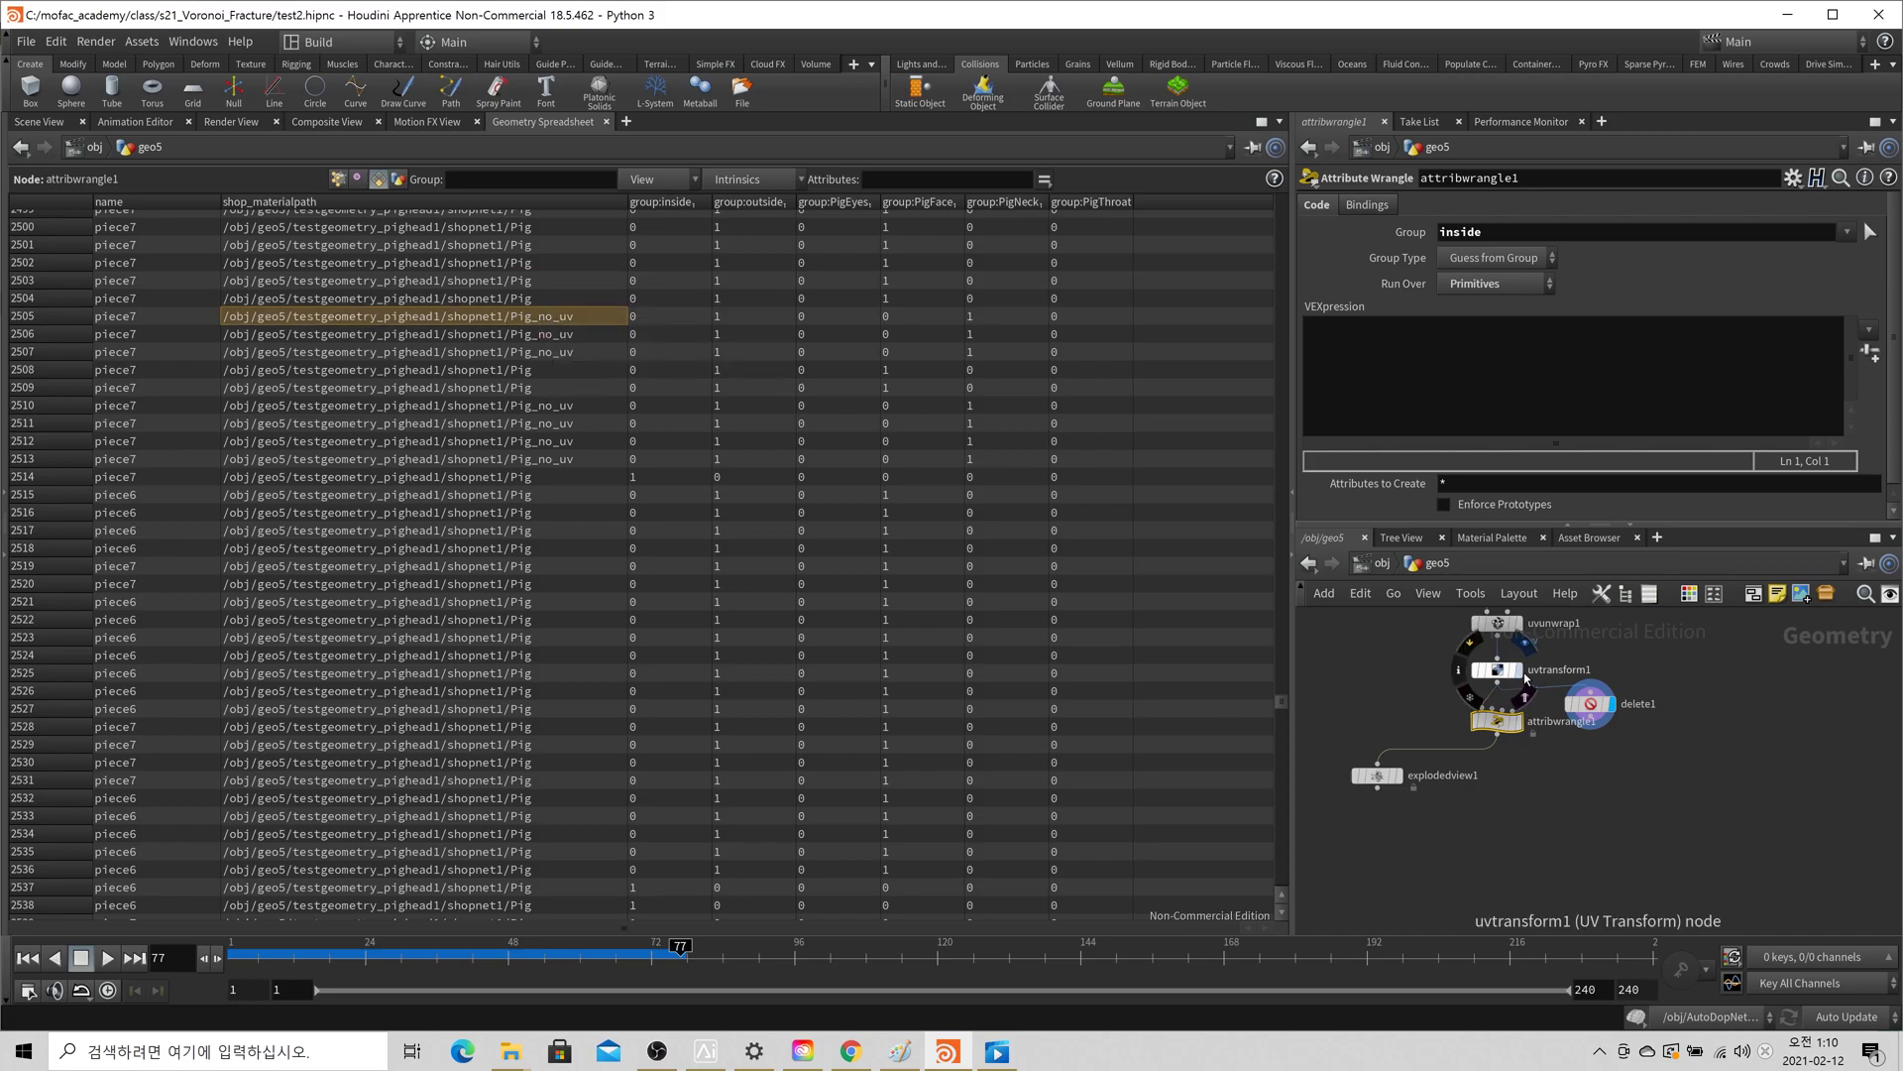
{"action": "left_click", "coordinate": [1497, 670]}
{"action": "double_click", "coordinate": [558, 297]}
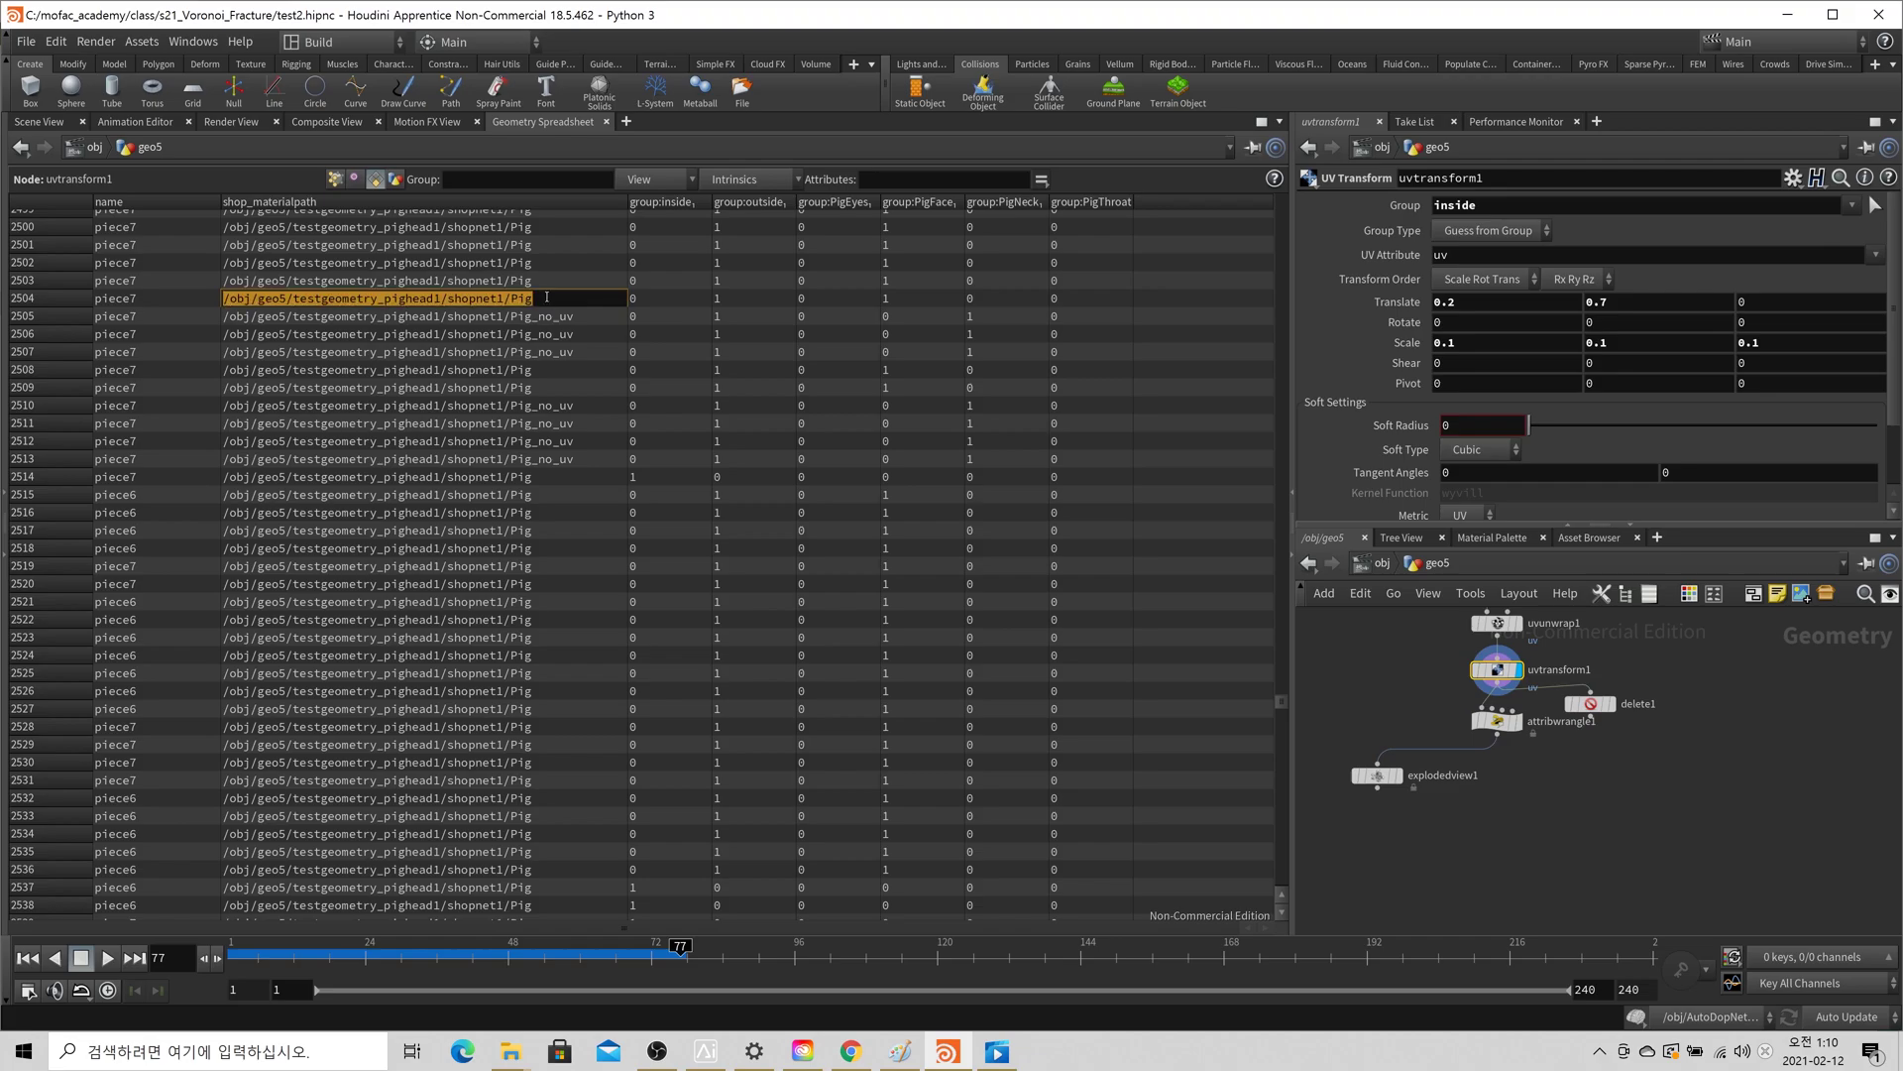
{"action": "left_click", "coordinate": [562, 295]}
{"action": "double_click", "coordinate": [562, 297]}
{"action": "left_click", "coordinate": [583, 300]}
{"action": "left_click_drag", "start_coordinate": [583, 300], "coordinate": [114, 289]}
{"action": "key", "text": "ctrl+c"}
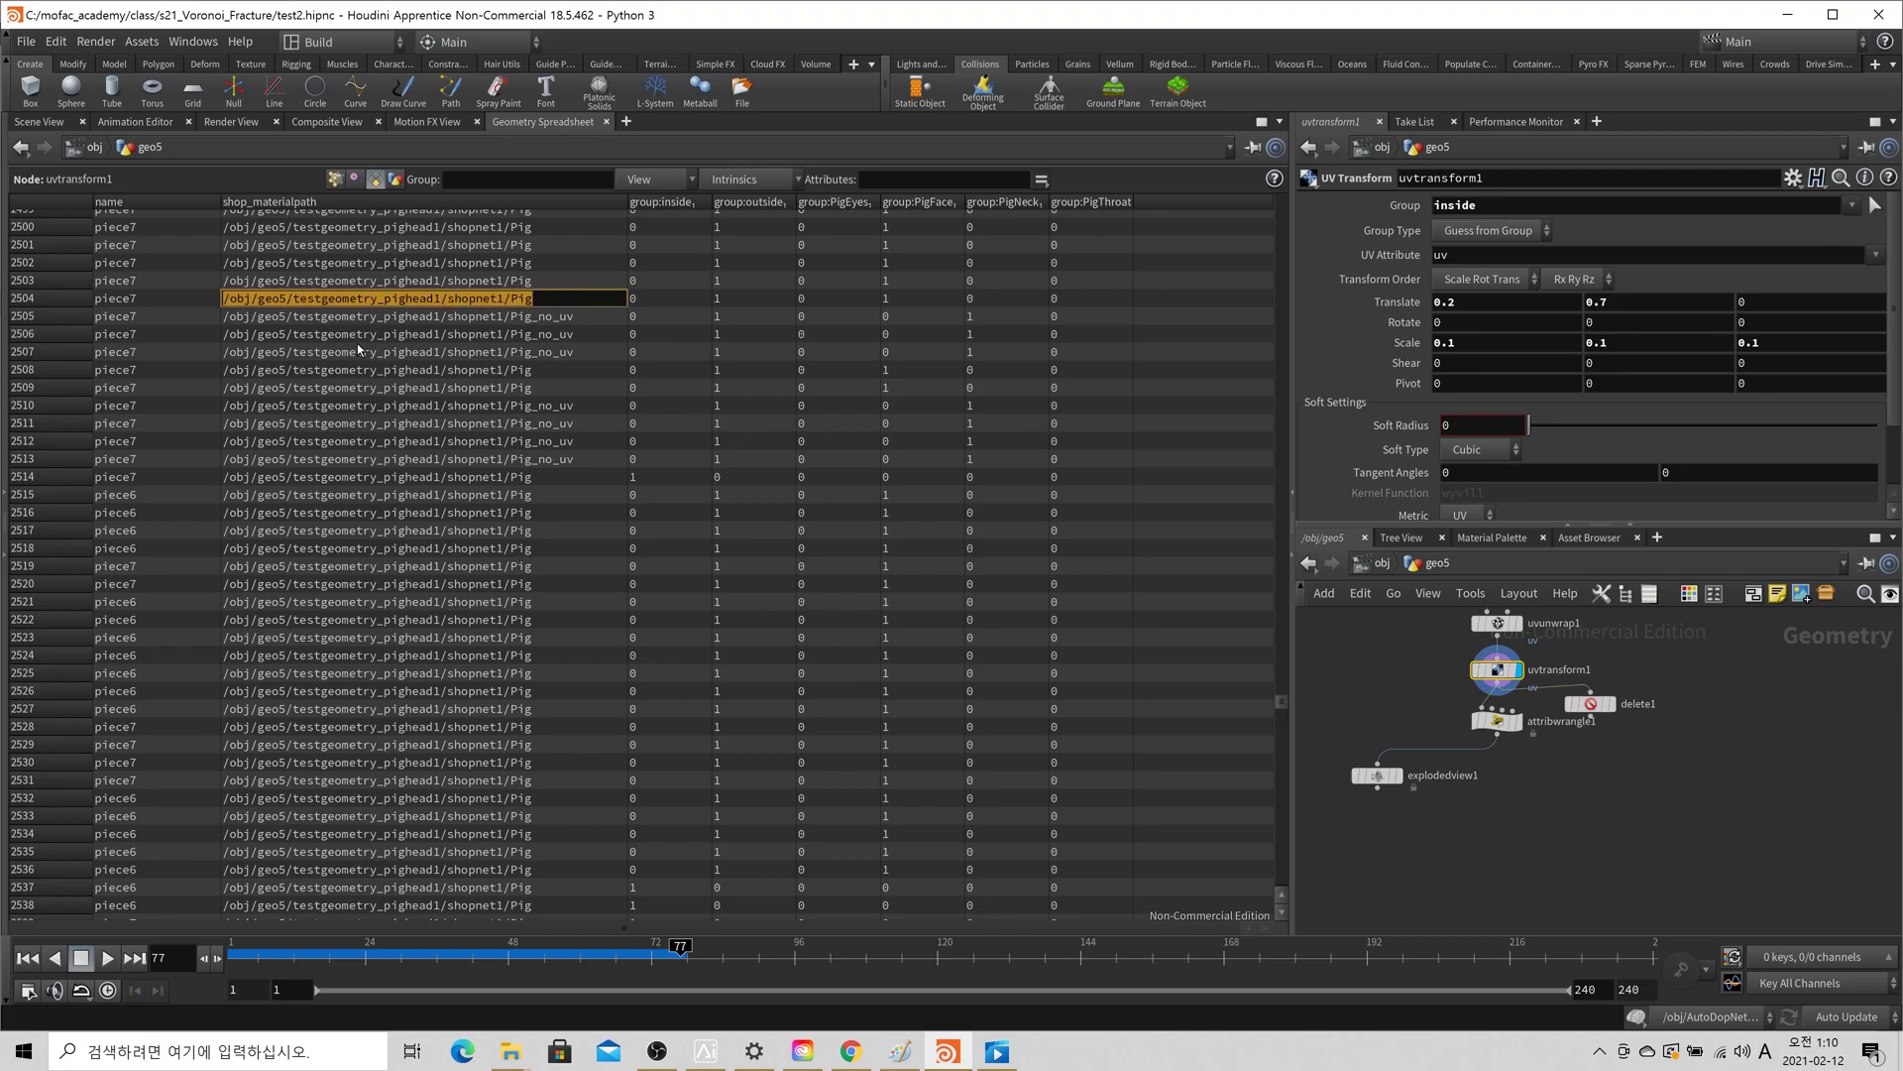
- Display the Attribute Wrangle and enter the expression s@shop_materialpath = "/obj/geo5/testgeometry_pighead1/shopnet1/Pig";
{"action": "left_click", "coordinate": [1497, 721]}
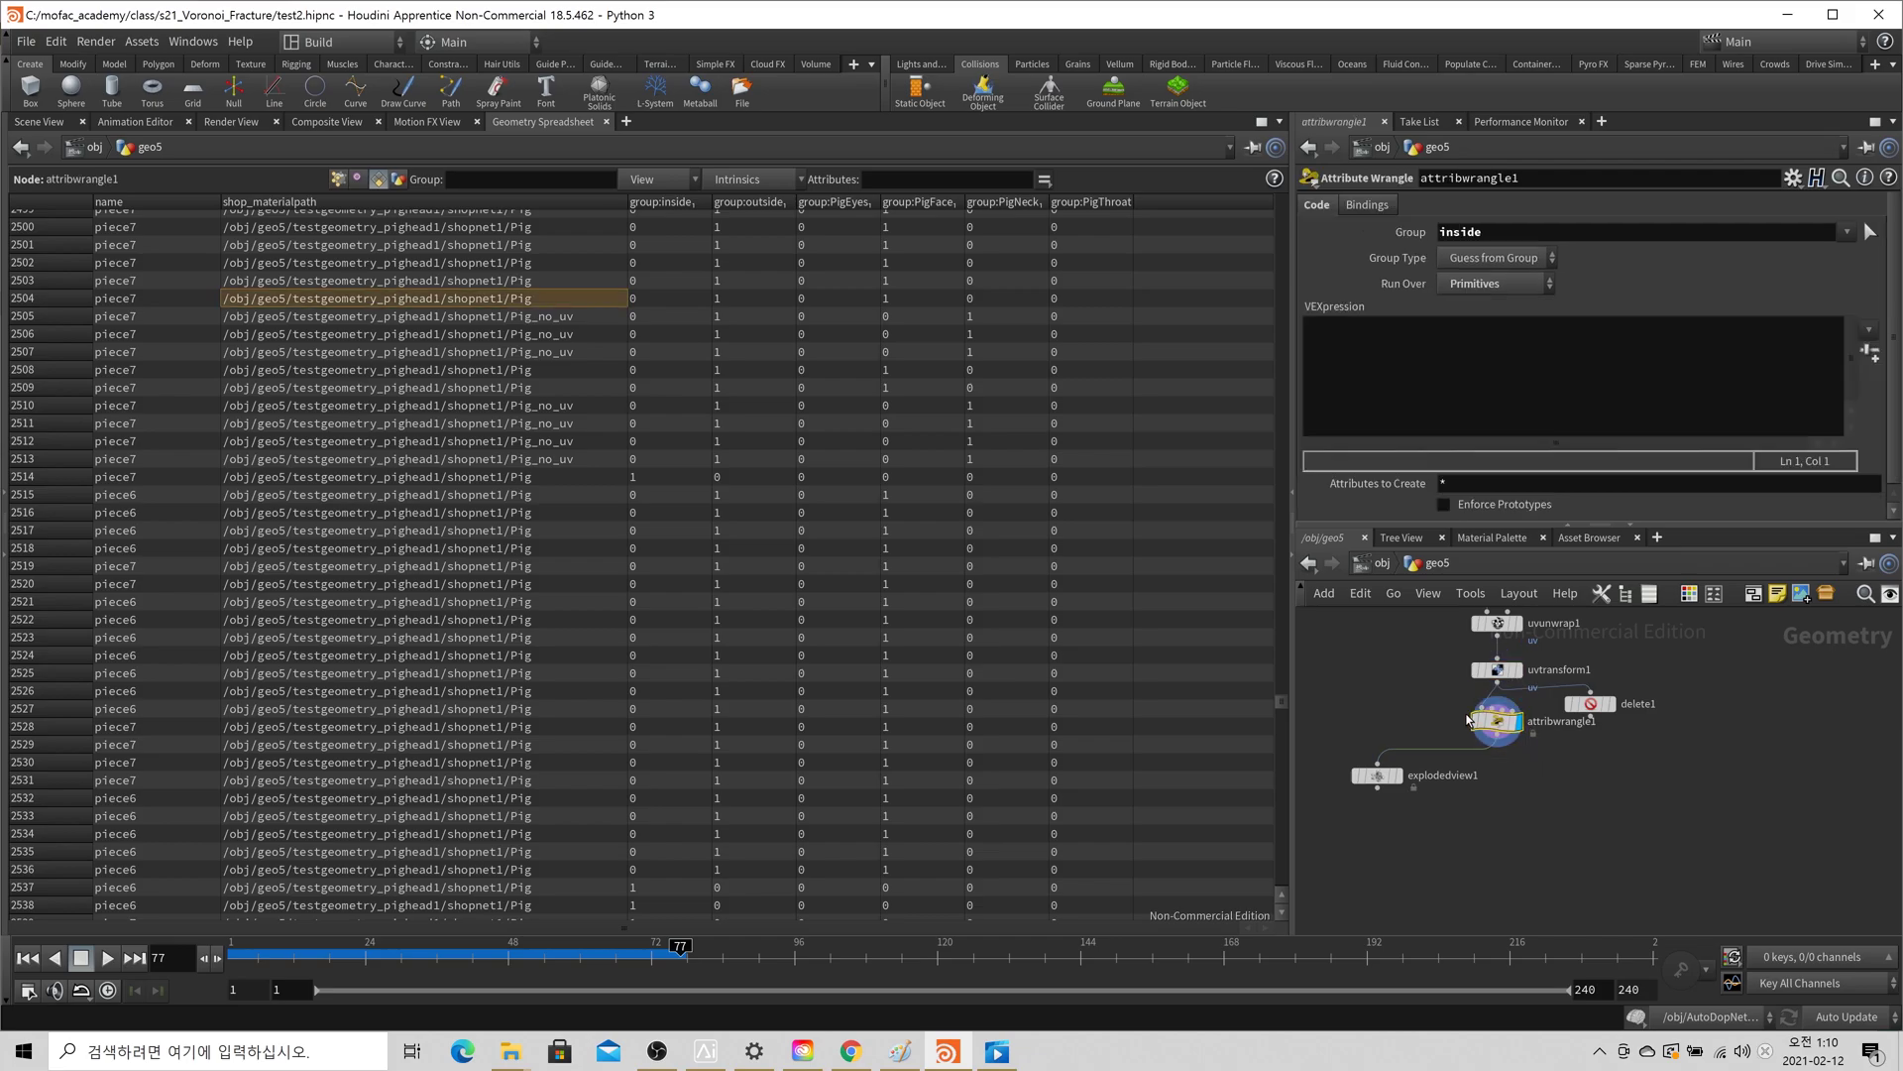
{"action": "left_click", "coordinate": [1418, 426]}
{"action": "type", "text": "s@"}
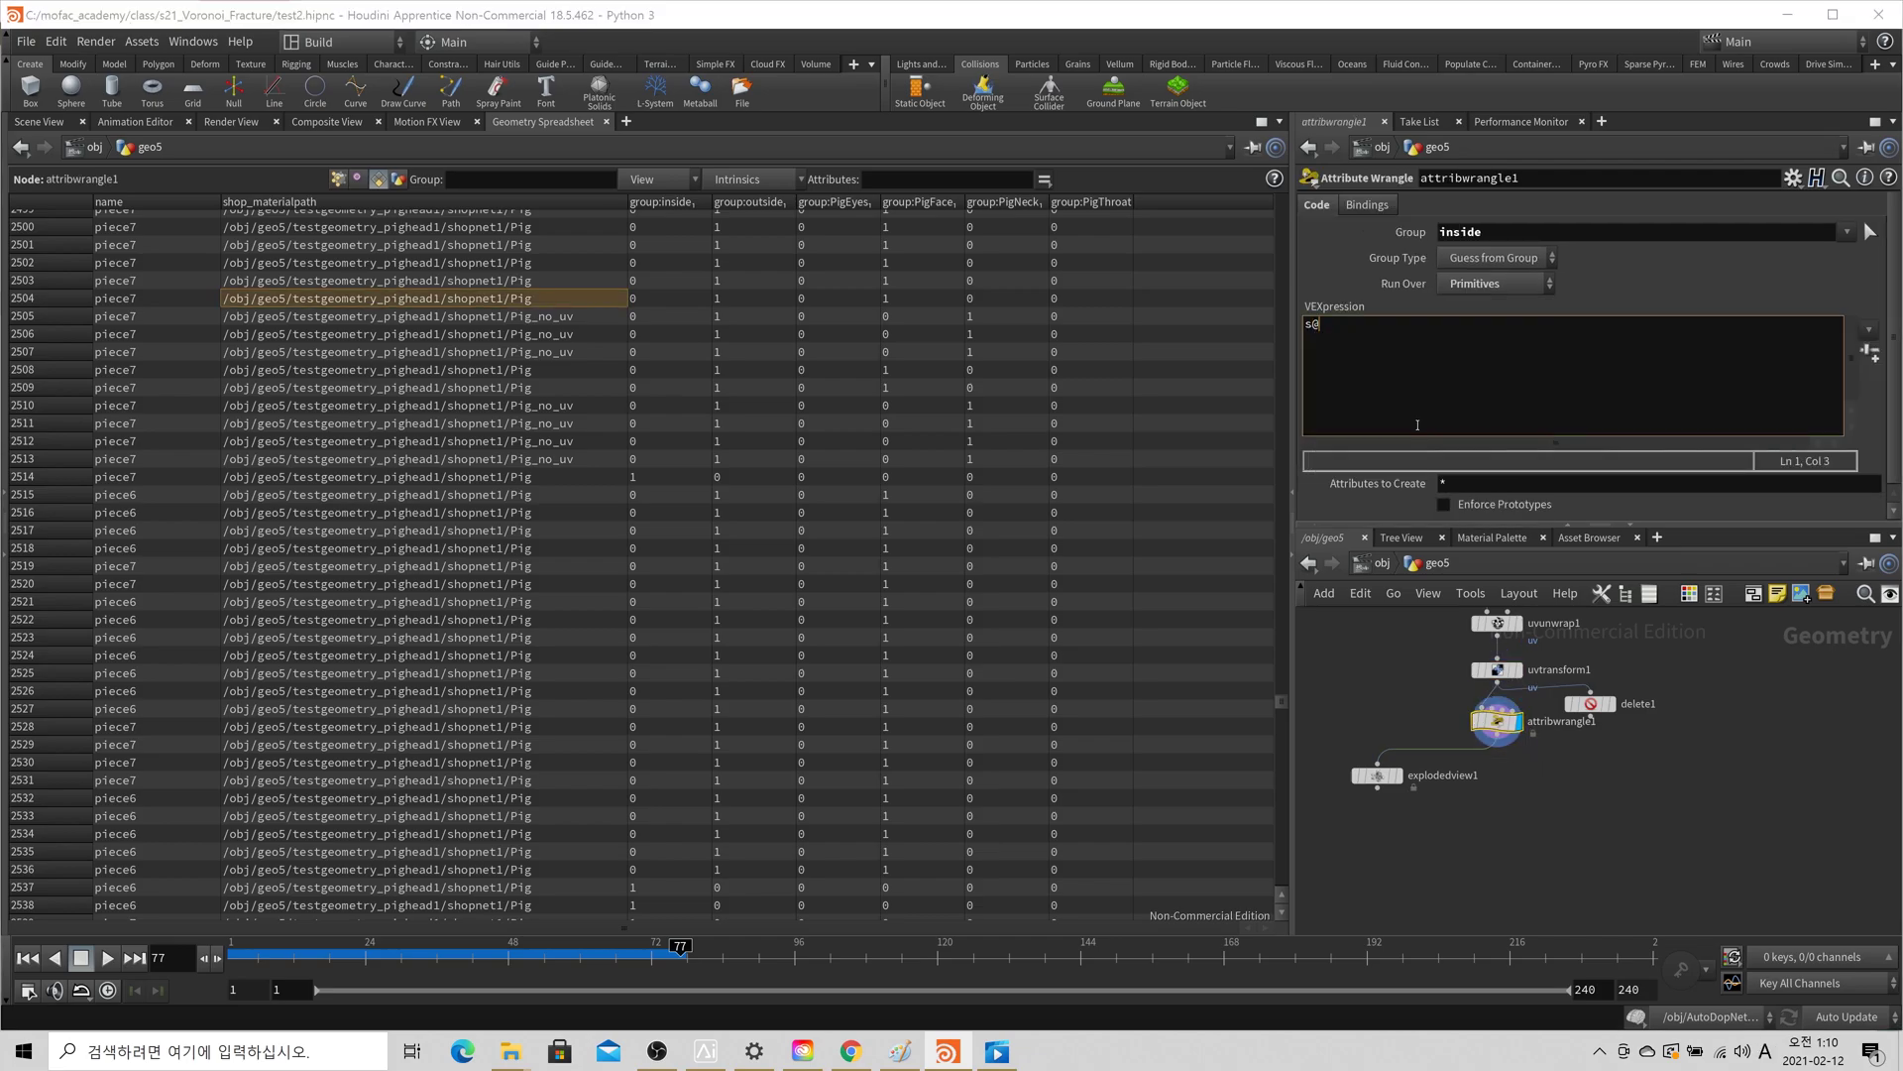
{"action": "type", "text": "shop_materialpath = \""}
{"action": "key", "text": "ctrl+v"}
{"action": "type", "text": "\""}
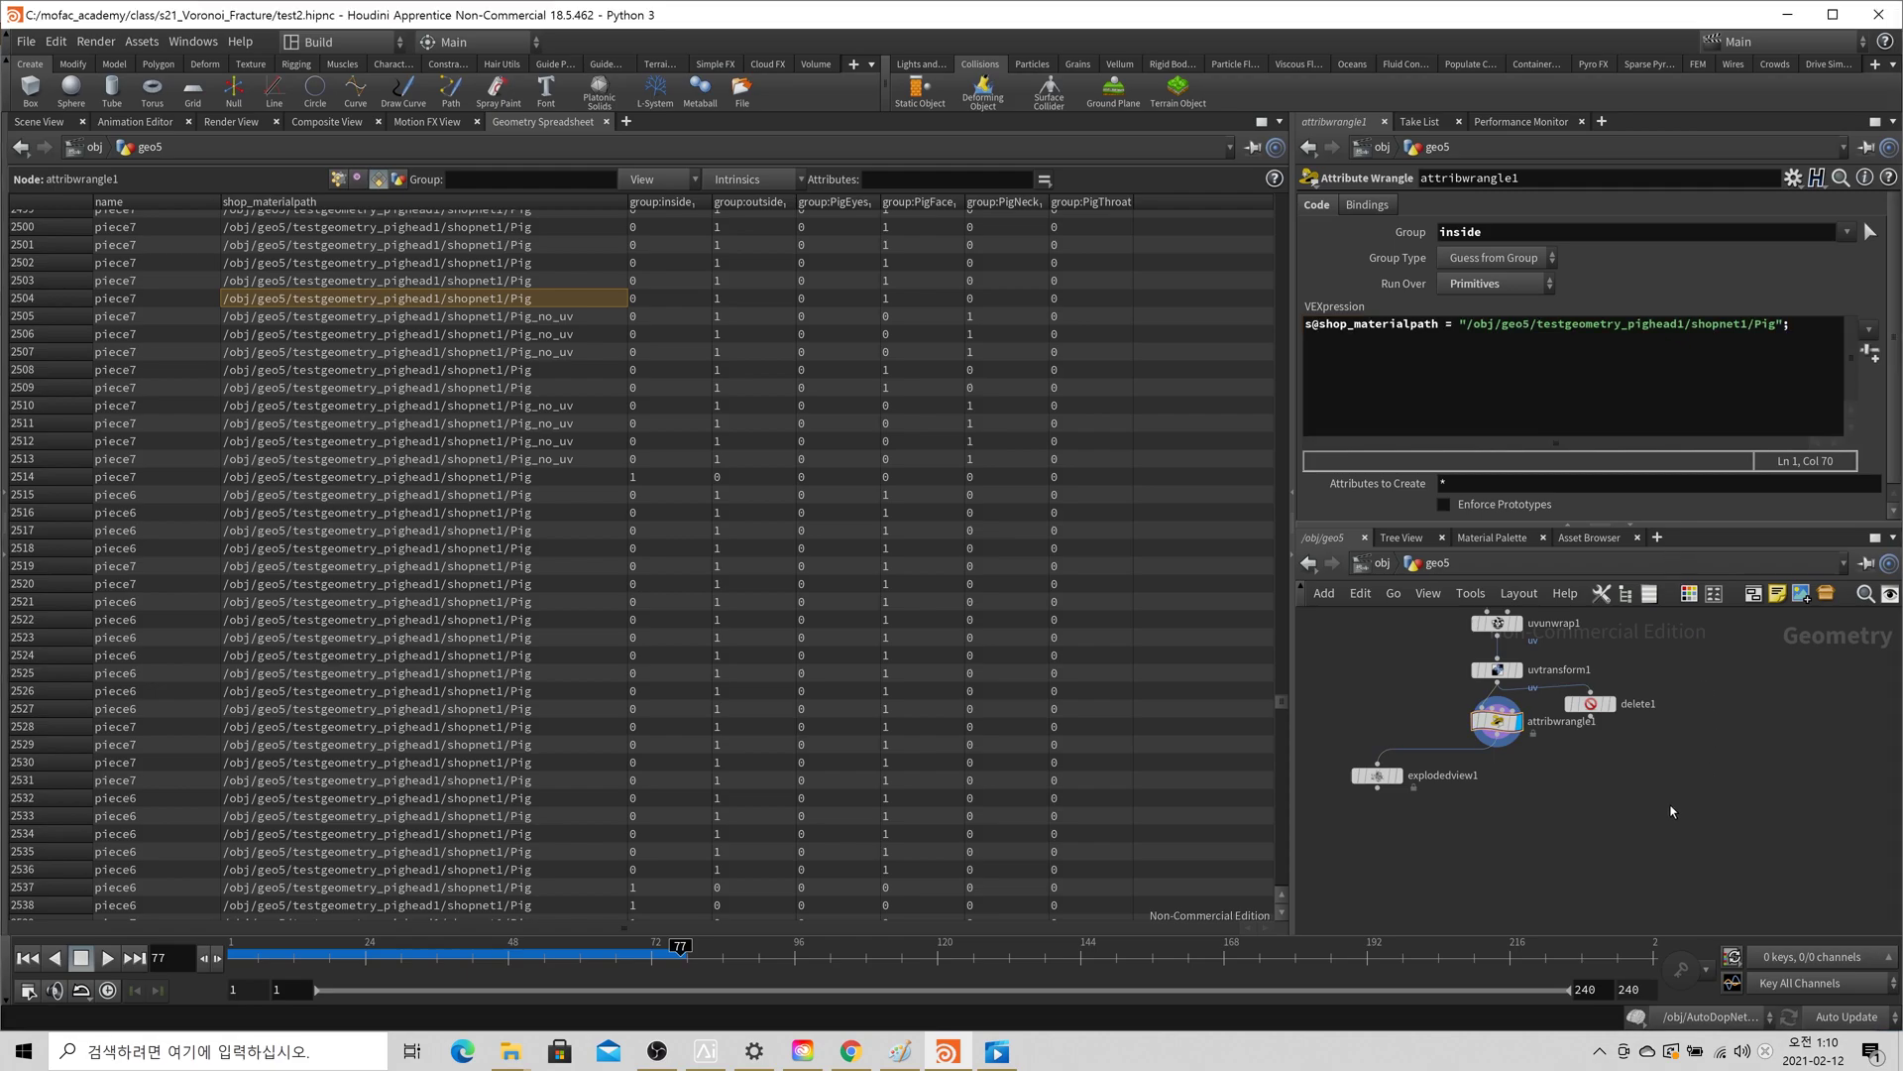
- Rewire the Delete node to the Attribute Wrangle's output, place it beneath the wrangle, and display it
{"action": "left_click_drag", "start_coordinate": [1596, 706], "coordinate": [1504, 754]}
{"action": "left_click", "coordinate": [1590, 785]}
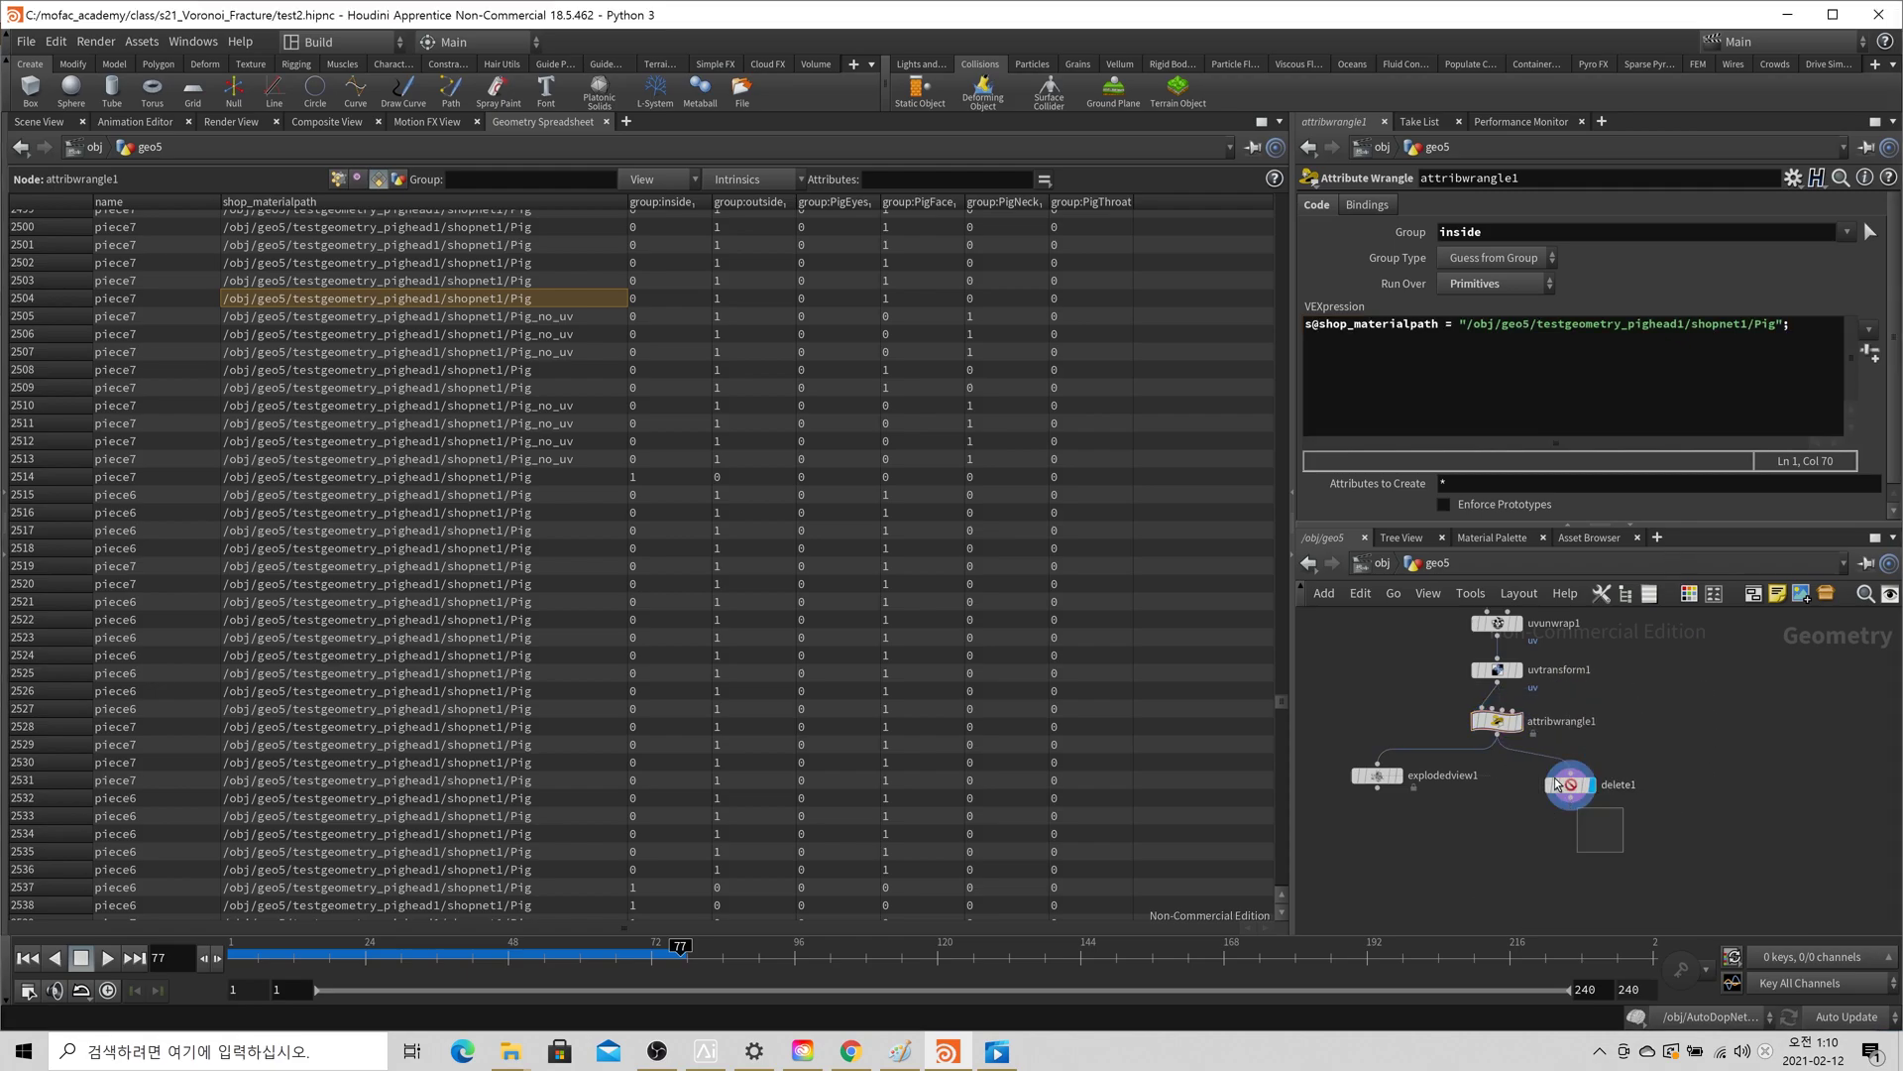
- Inspect the Delete node's inside primitives in the Geometry Spreadsheet to check their material paths, and reselect the Attribute Wrangle
{"action": "left_click", "coordinate": [1571, 785]}
{"action": "left_click_drag", "start_coordinate": [1283, 418], "coordinate": [1259, 188]}
{"action": "mouse_move", "coordinate": [1476, 733]}
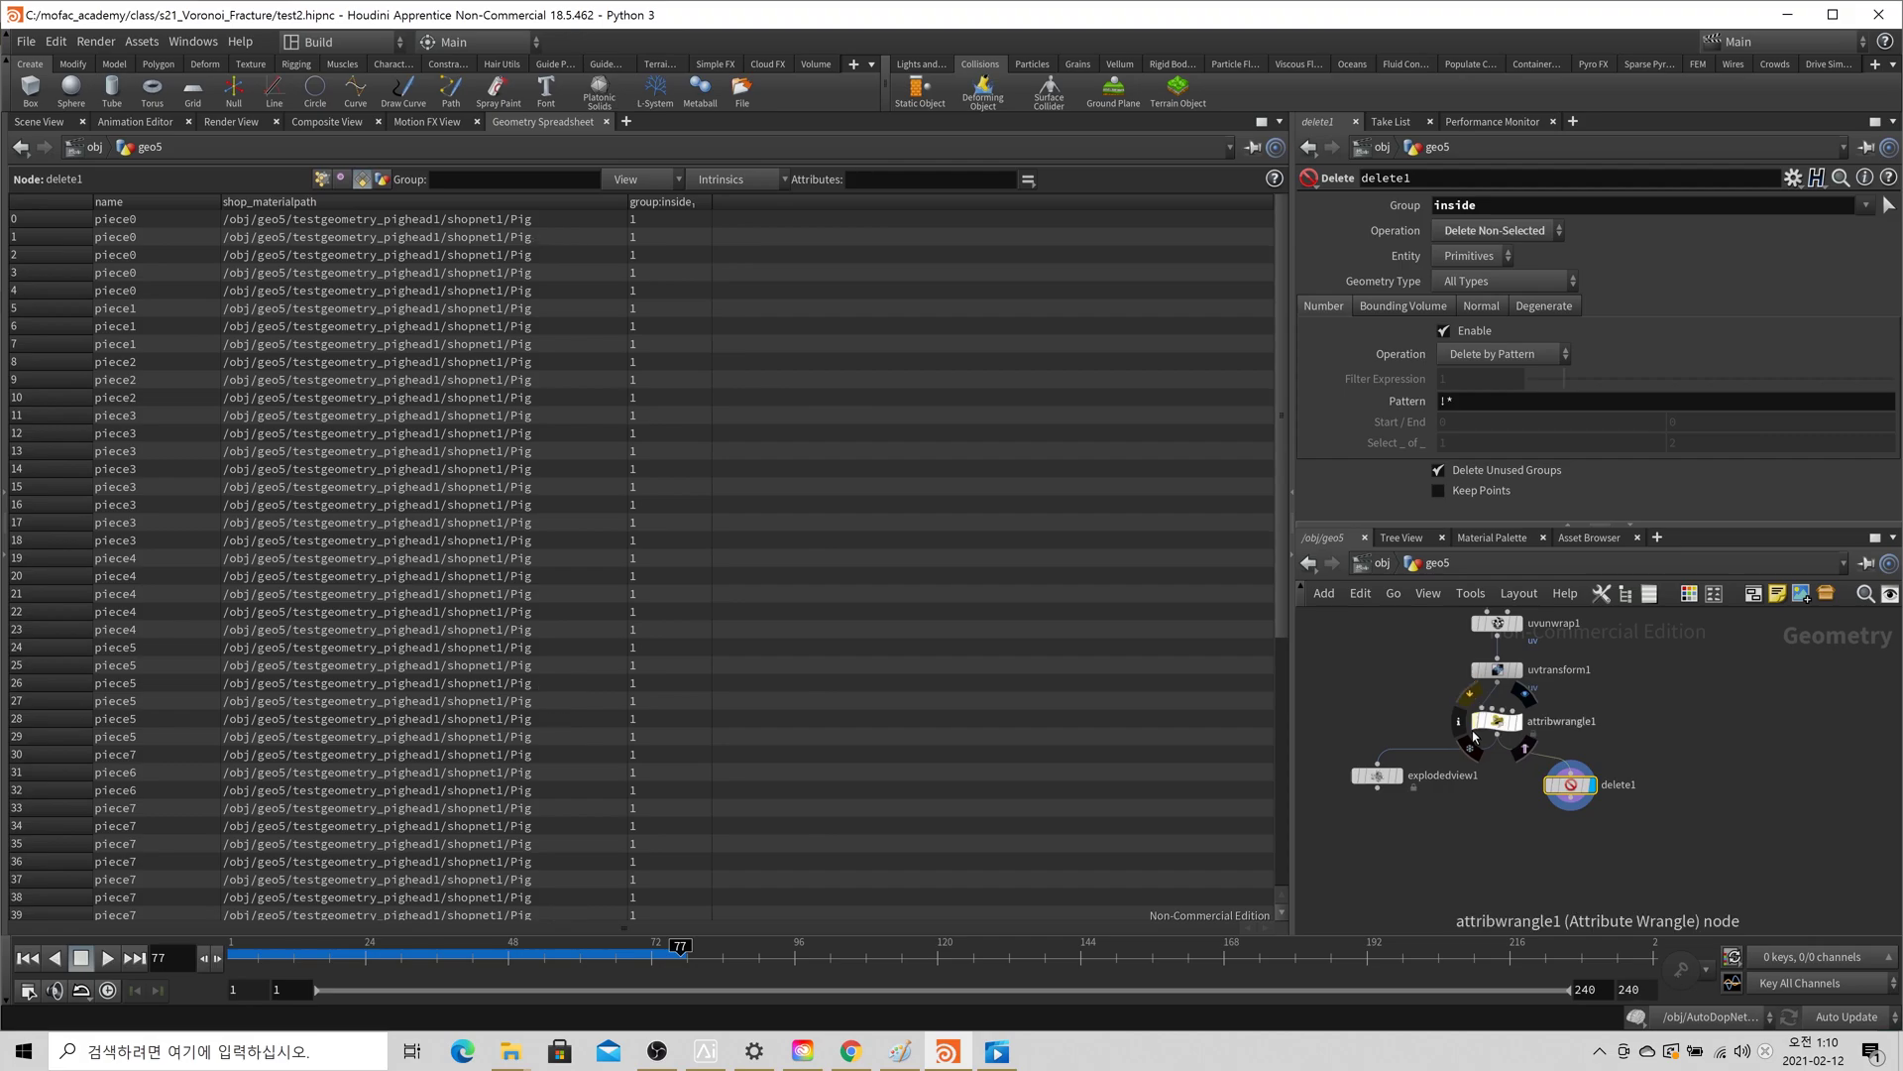
{"action": "left_click", "coordinate": [1492, 721]}
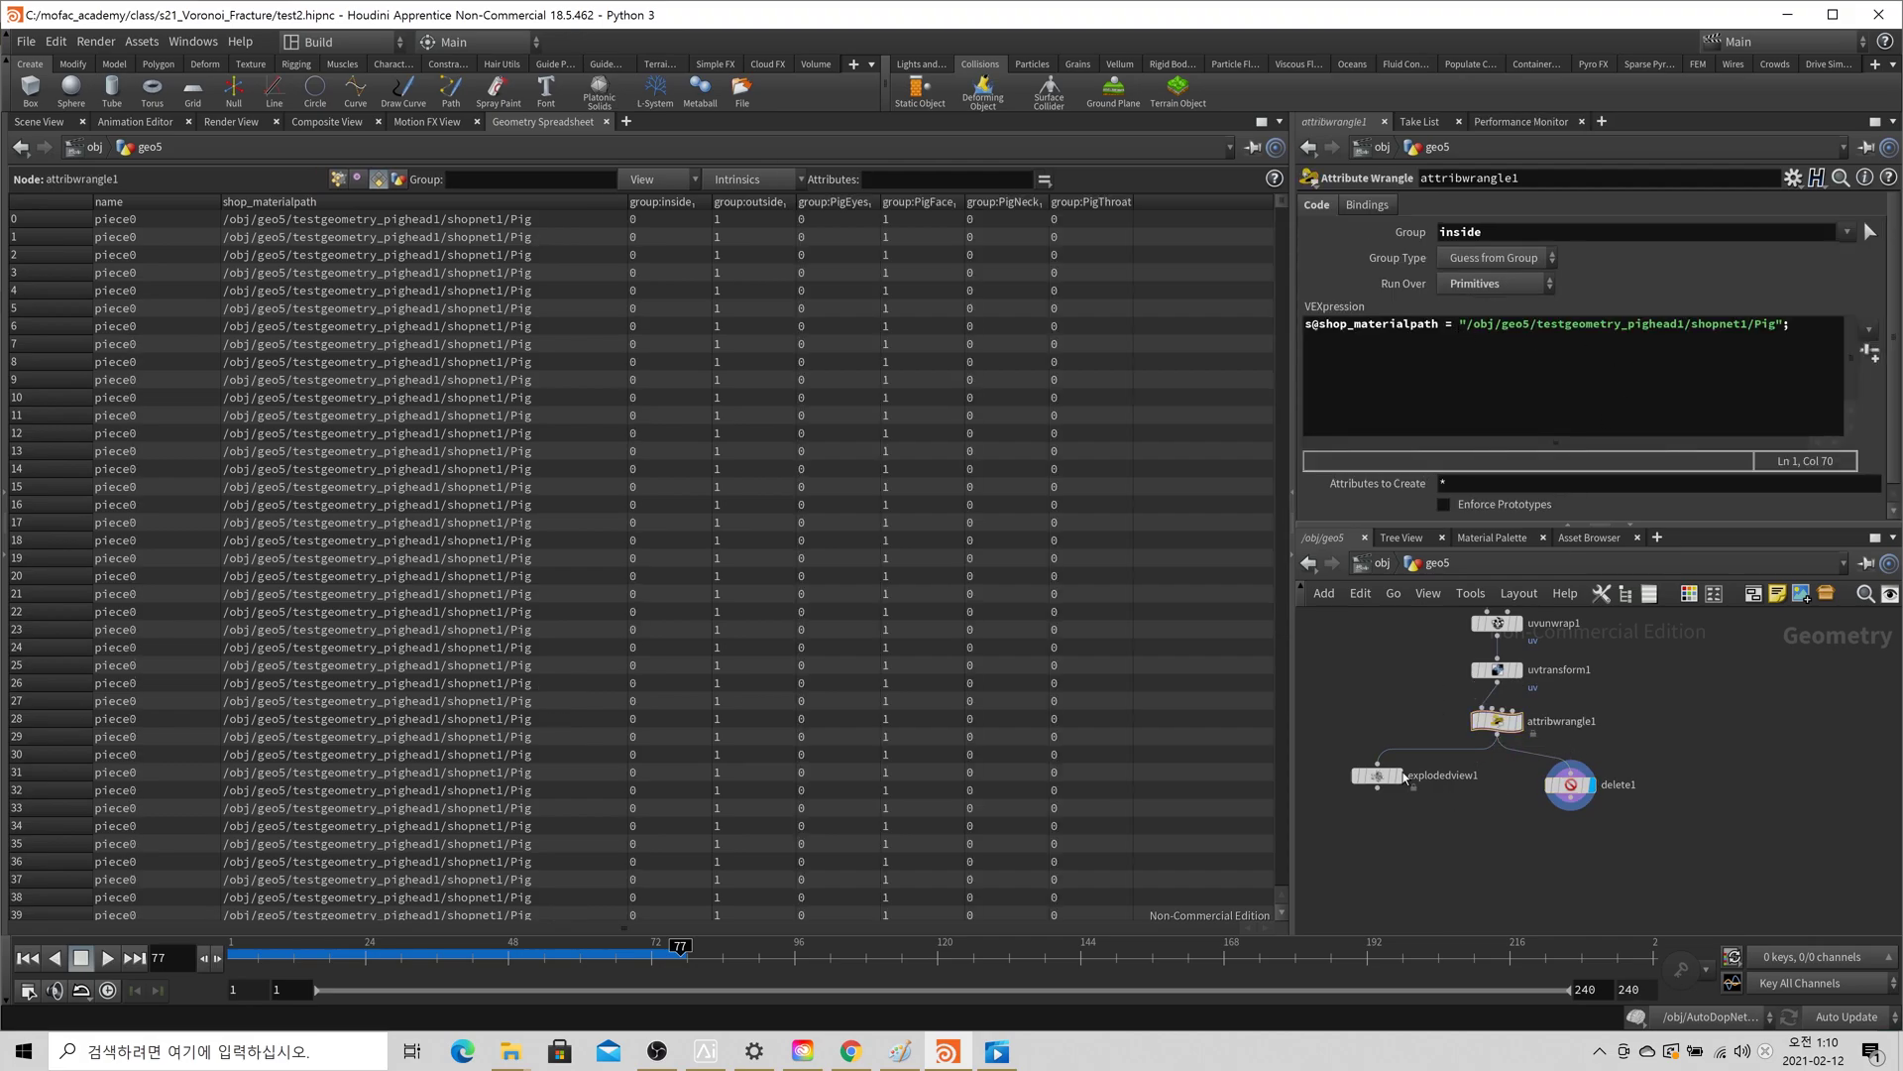
- Display the Exploded View node in the 3D scene and inspect the material on the pieces' inside faces
{"action": "left_click", "coordinate": [39, 121]}
{"action": "left_click", "coordinate": [1398, 775]}
{"action": "left_click", "coordinate": [1377, 775]}
{"action": "left_click_drag", "start_coordinate": [896, 556], "coordinate": [710, 593]}
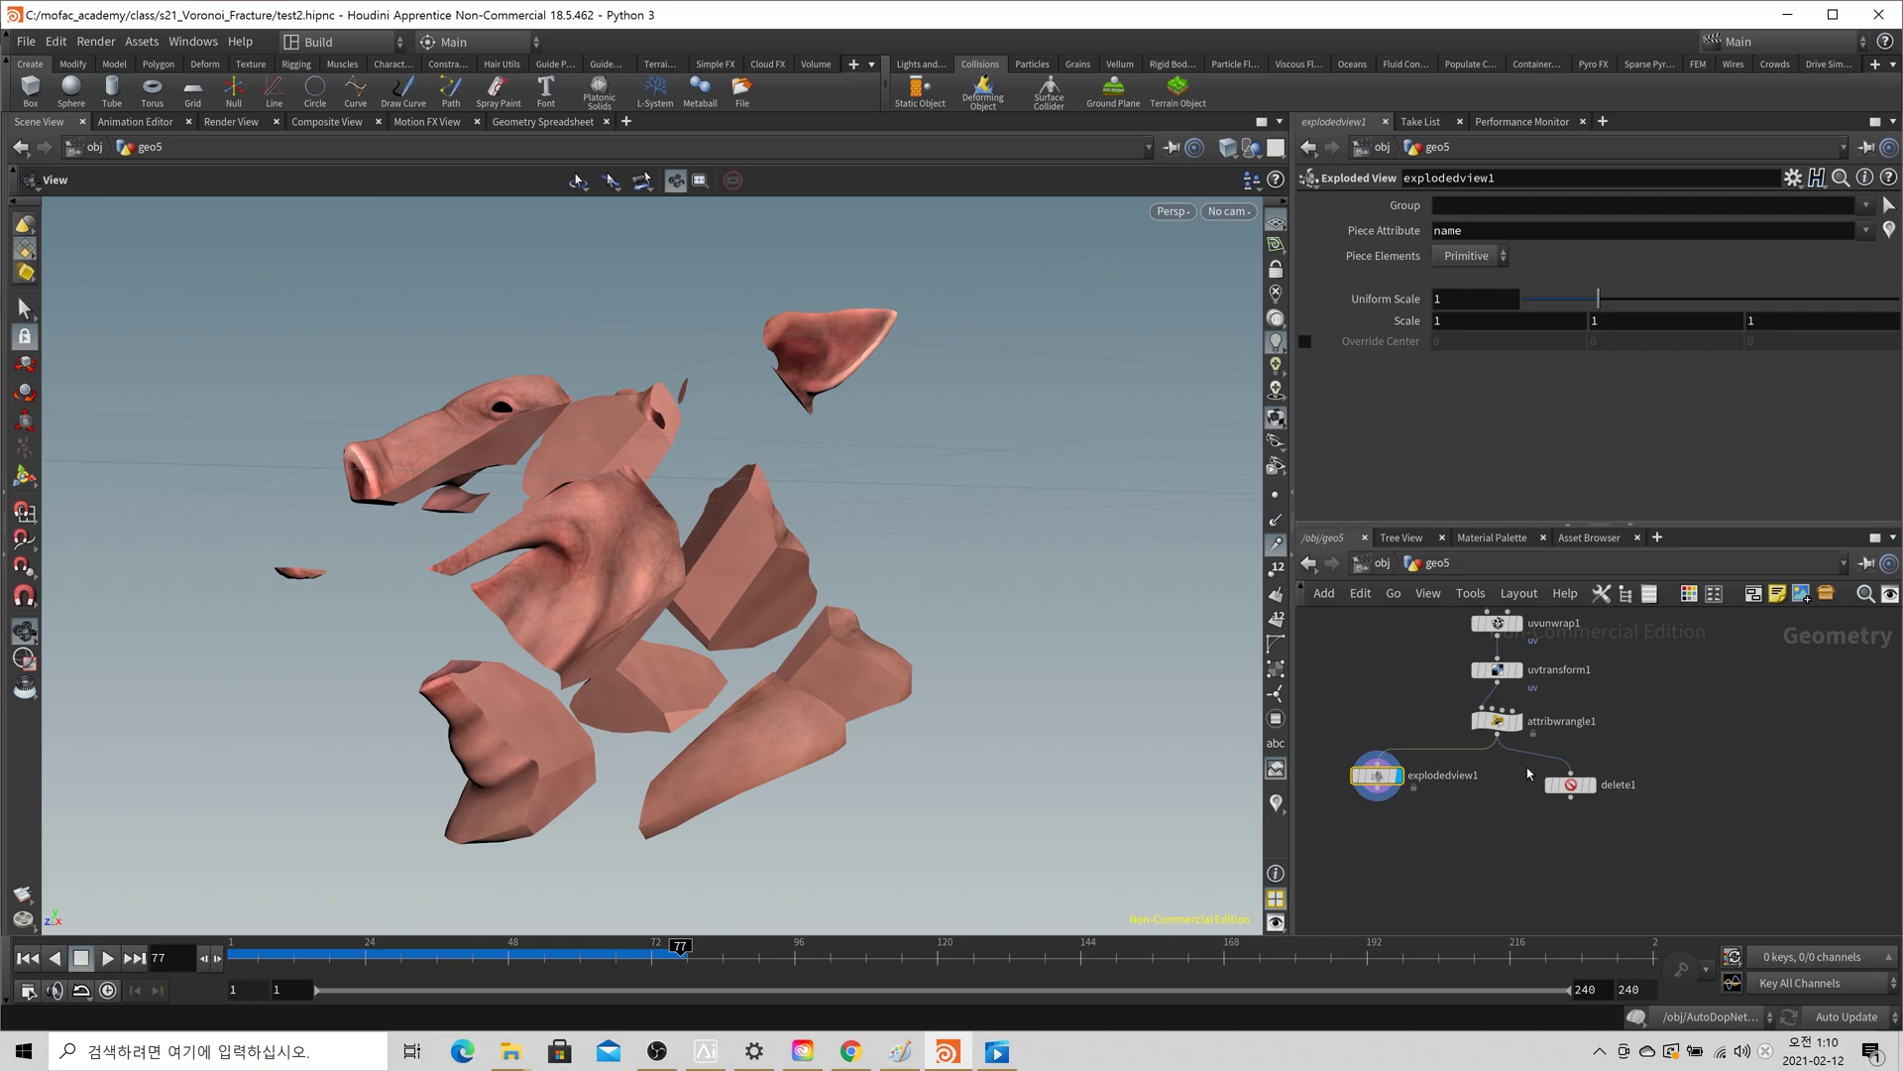
- Add a Grid node in the empty network area beside the Scatter node
{"action": "scroll", "coordinate": [1514, 776], "scroll_direction": "down", "scroll_amount": 2}
{"action": "middle_click_drag", "start_coordinate": [1551, 700], "coordinate": [1542, 750]}
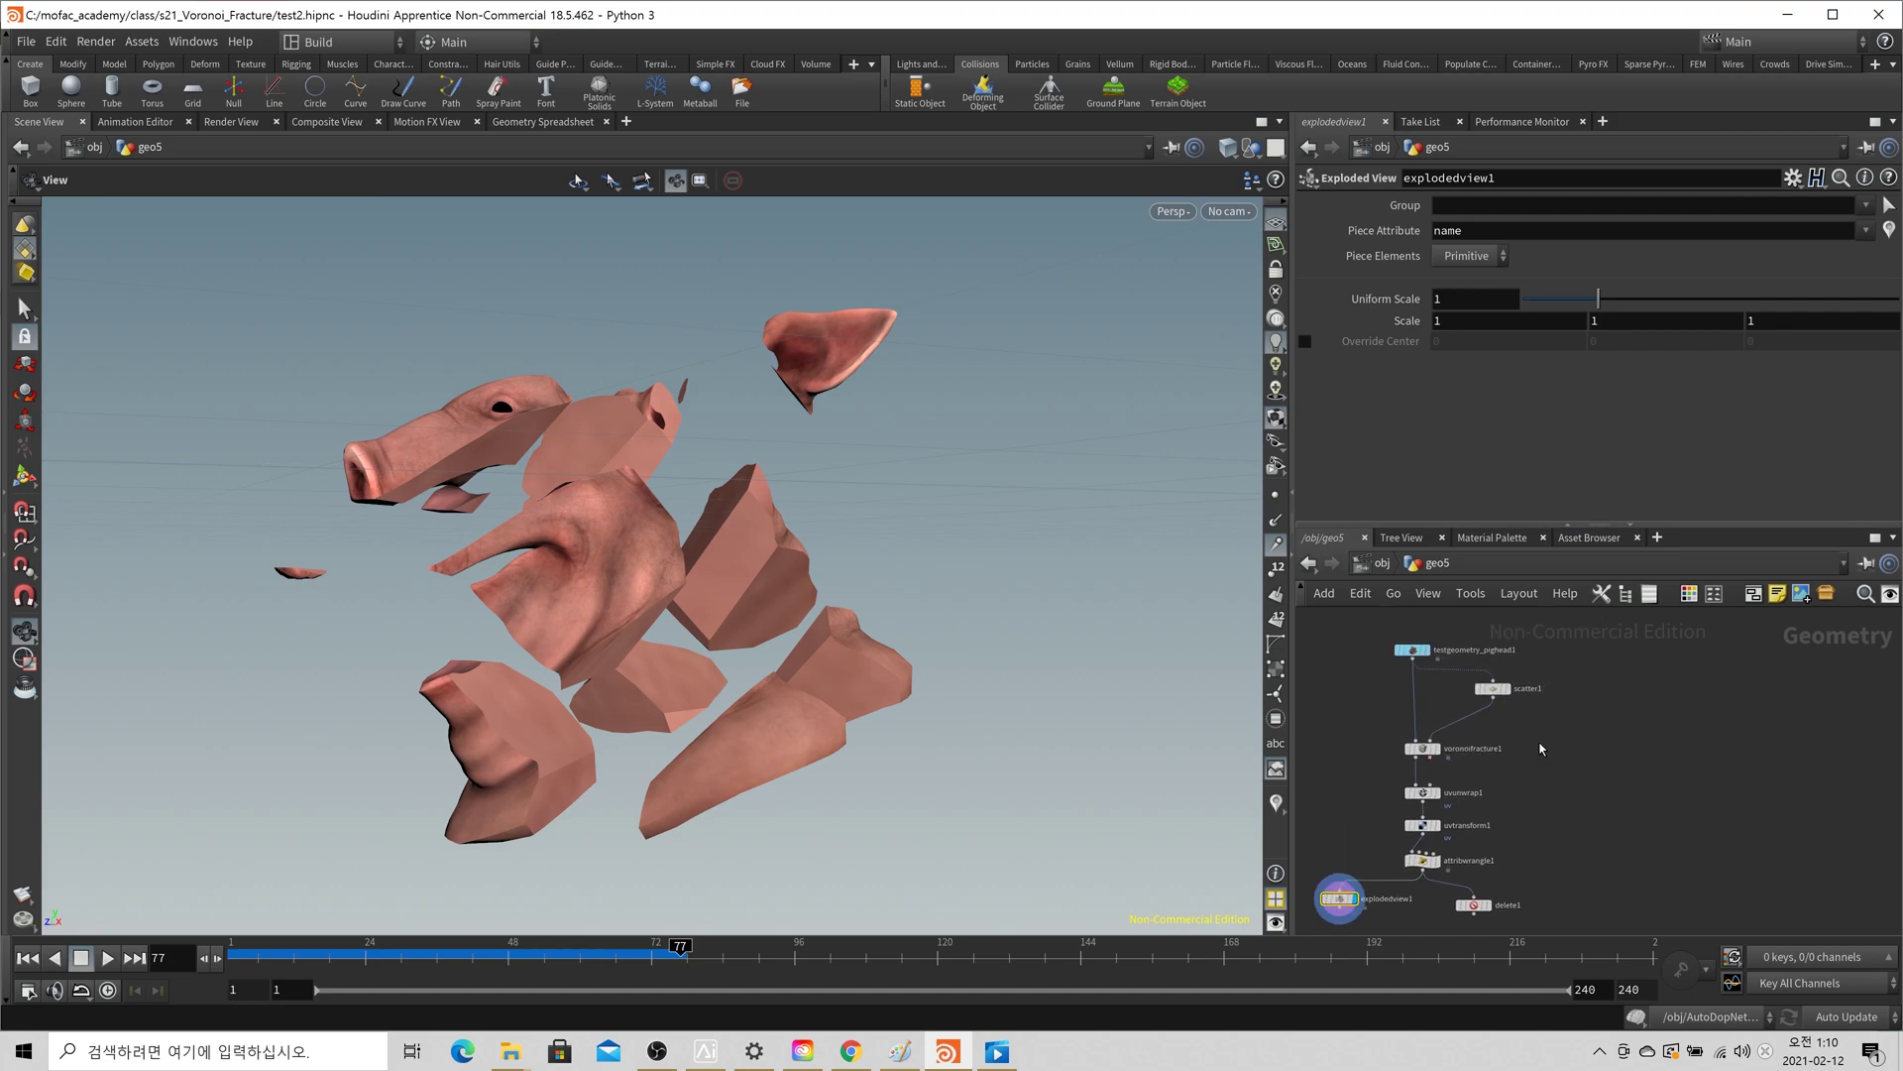
{"action": "scroll", "coordinate": [1541, 747], "scroll_direction": "up", "scroll_amount": 1}
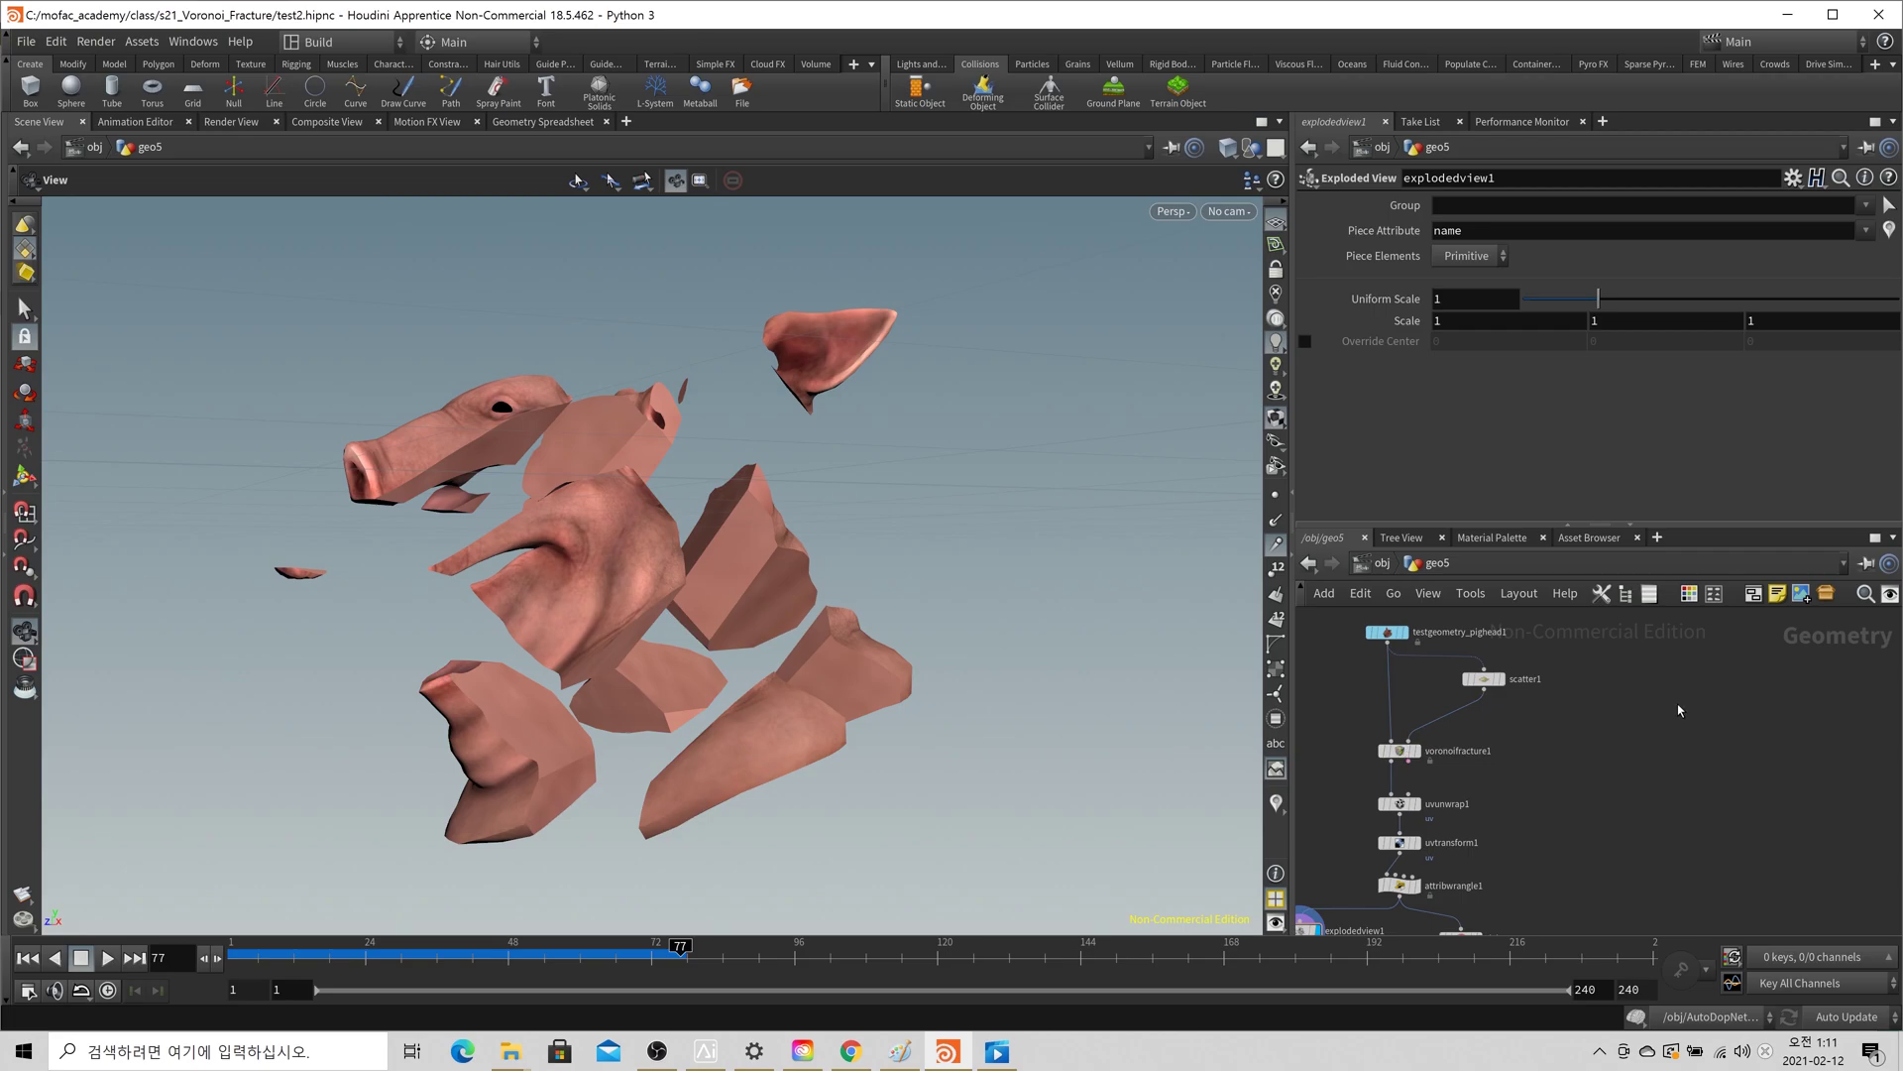
{"action": "key", "text": "Tab"}
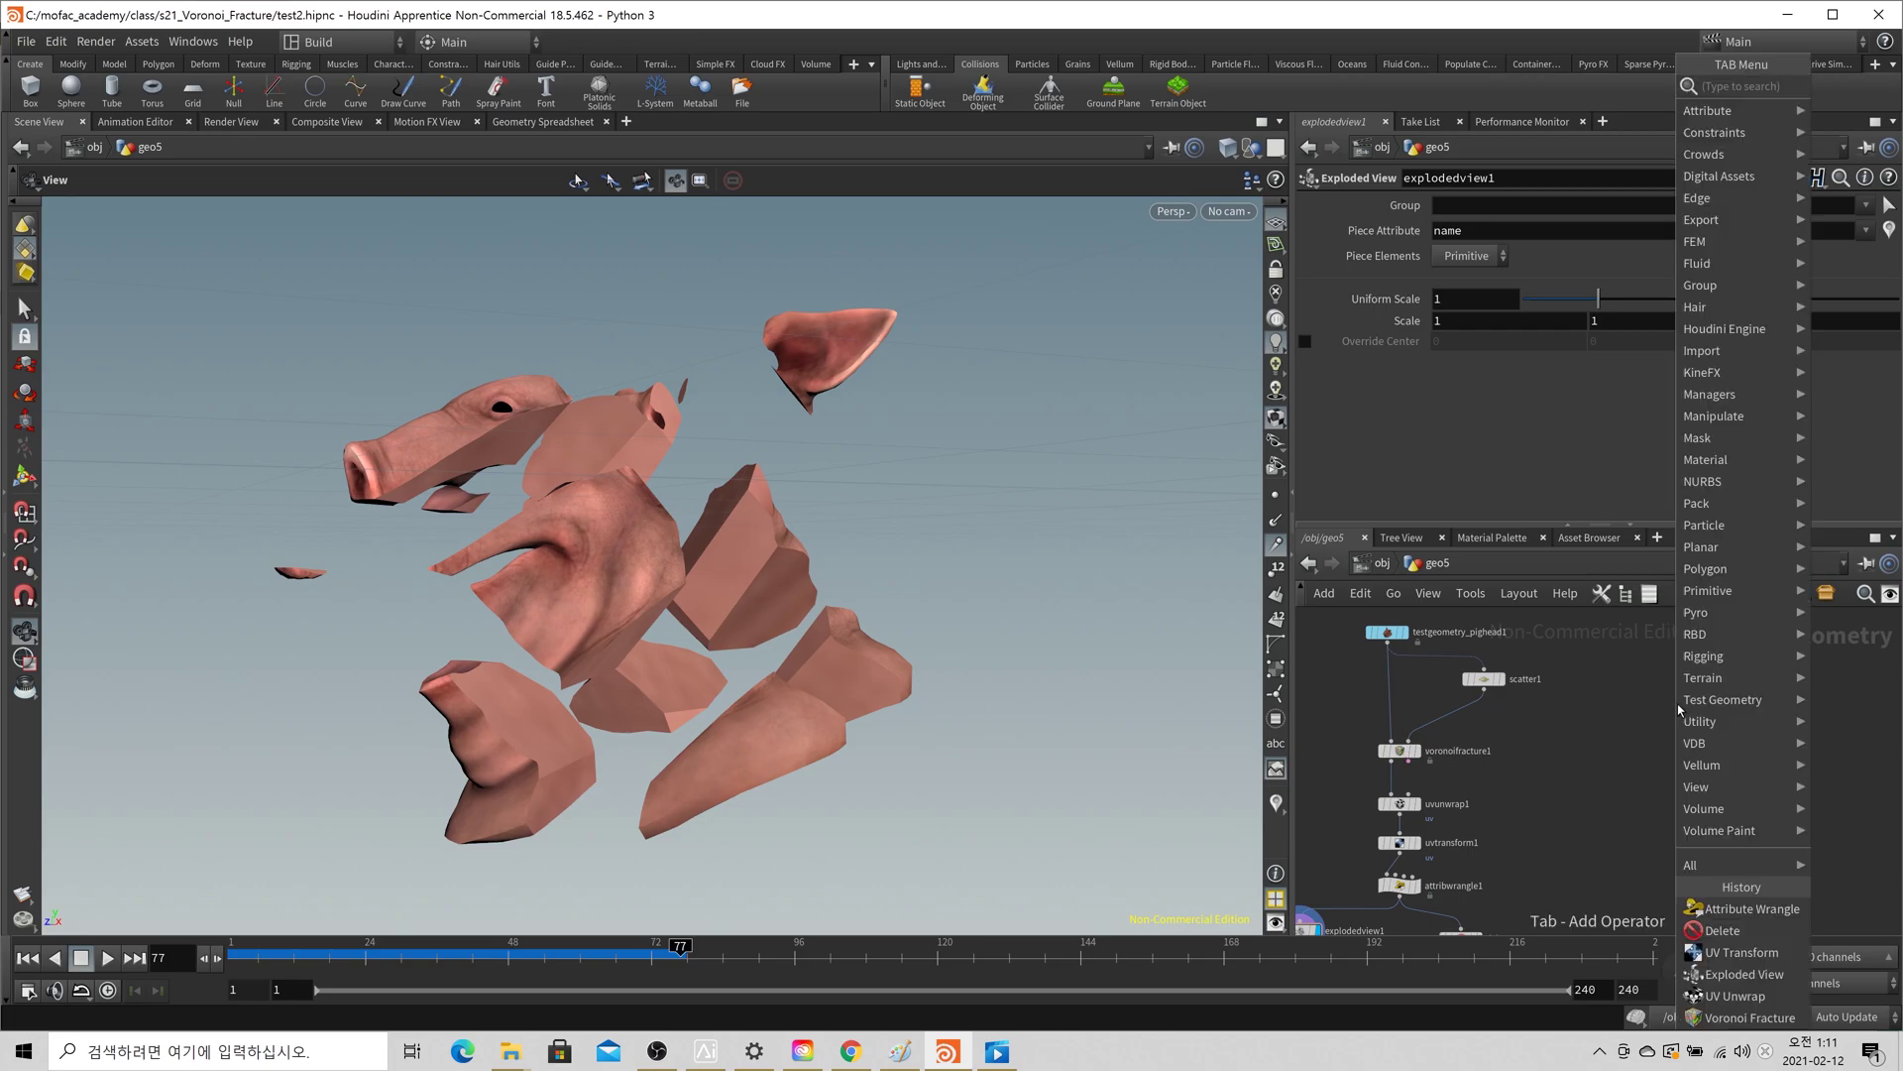
{"action": "type", "text": "grid"}
{"action": "key", "text": "Return"}
{"action": "left_click", "coordinate": [1677, 704]}
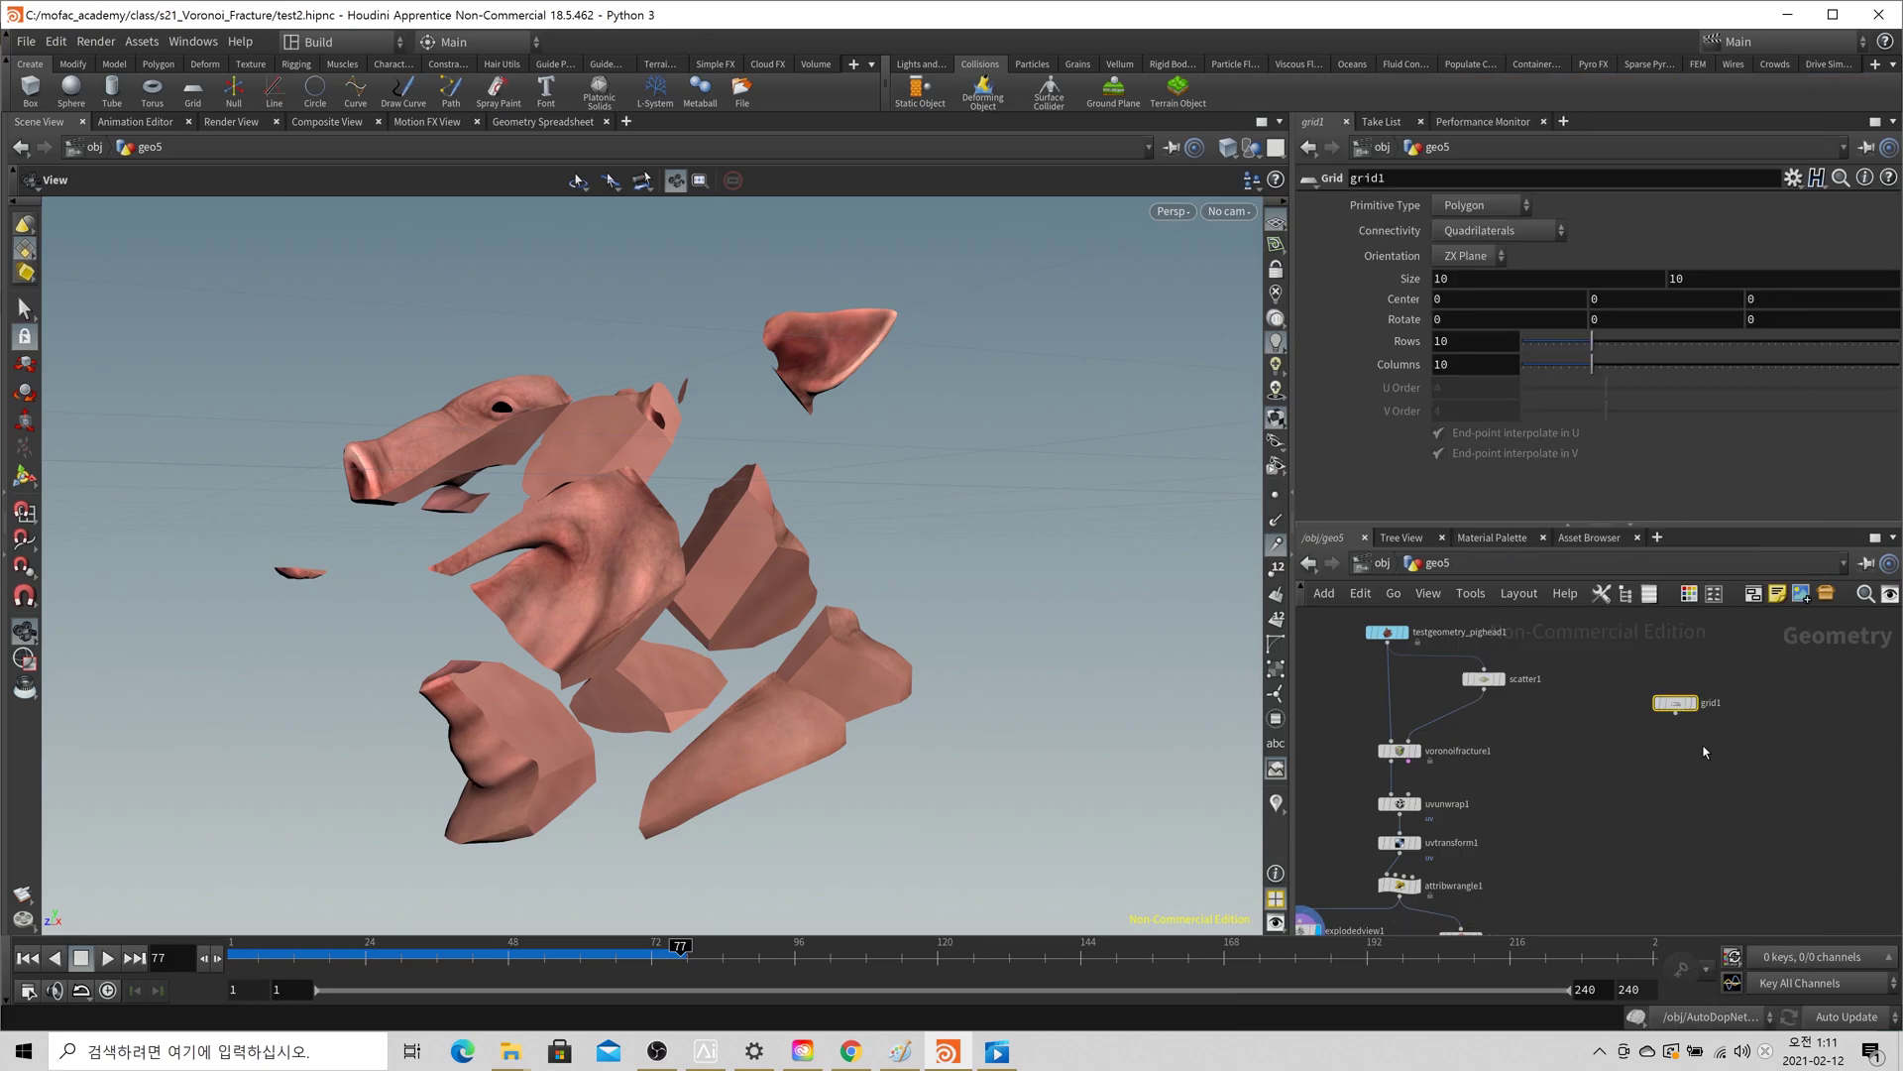
- Add and display a Copy to Points node with the grid as source geometry and the scattered points as targets
{"action": "key", "text": "Tab"}
{"action": "type", "text": "copytop"}
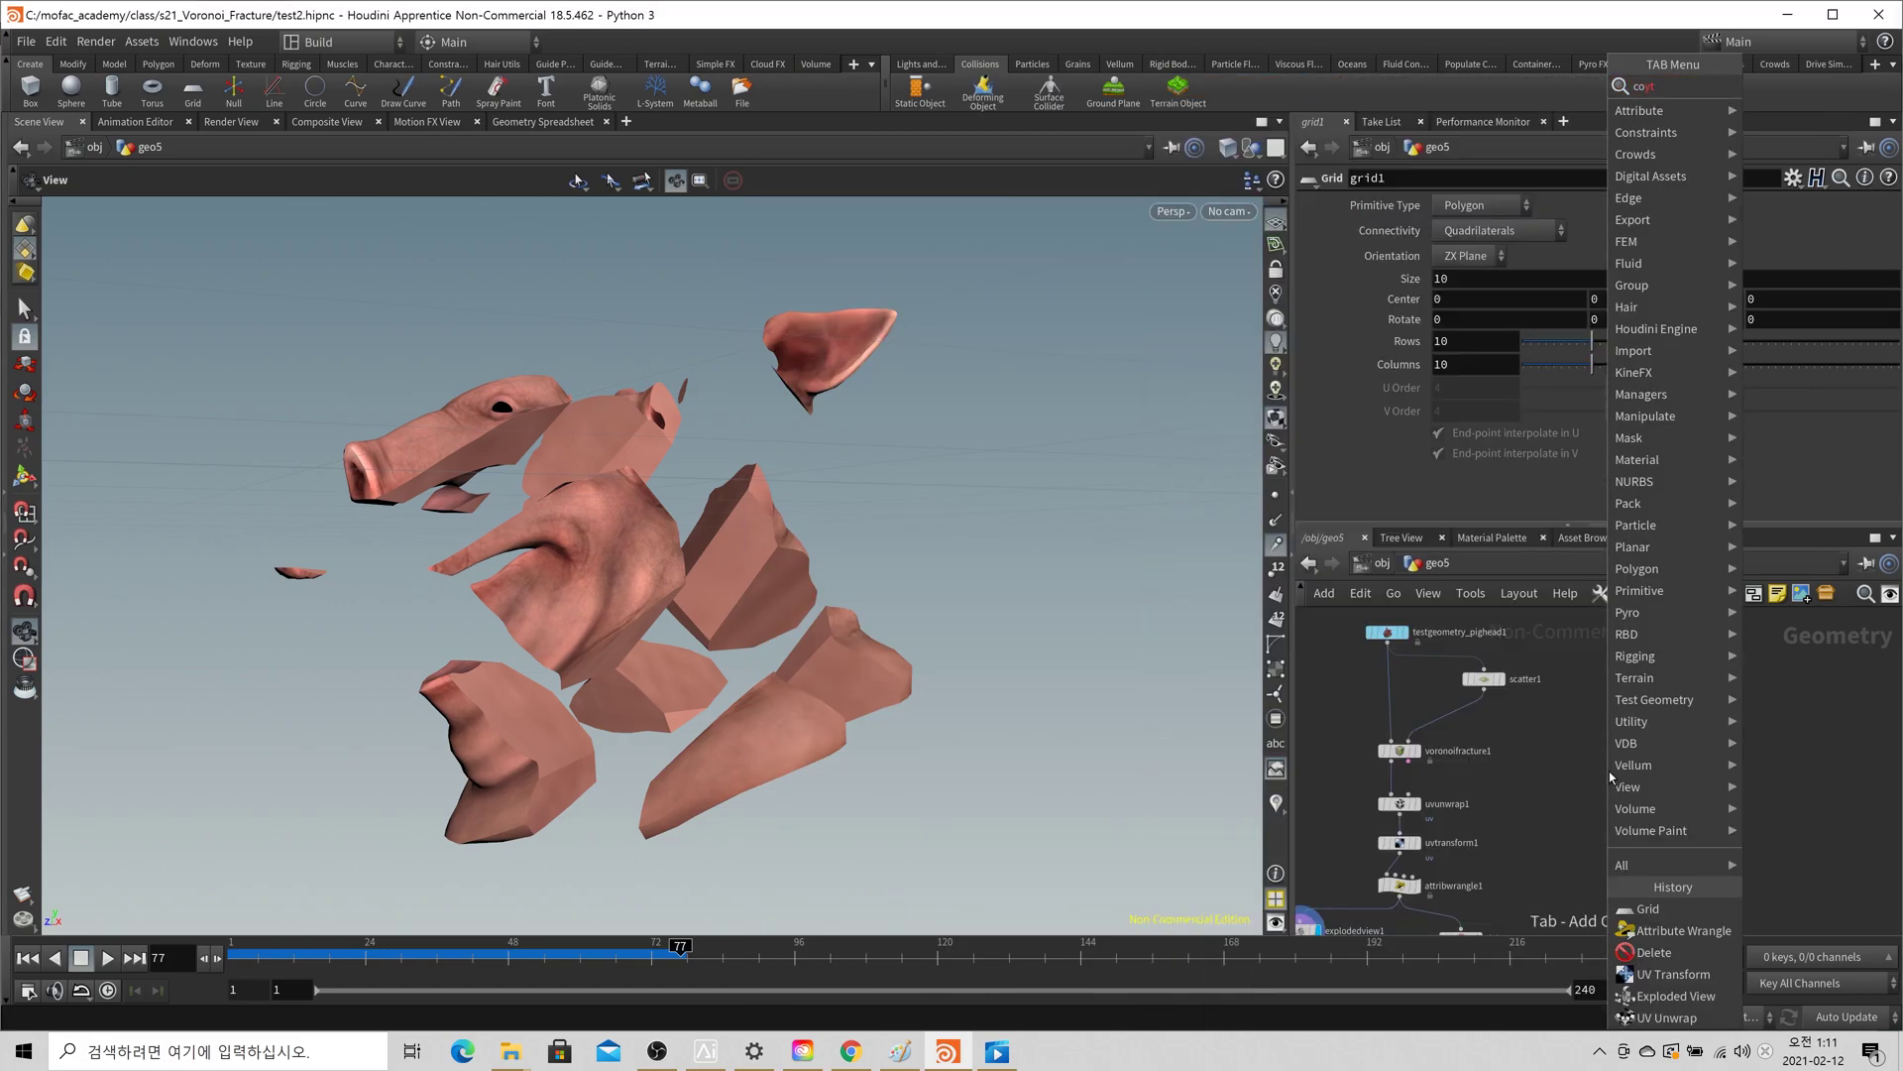
{"action": "key", "text": "Escape"}
{"action": "key", "text": "Tab"}
{"action": "type", "text": "copytop"}
{"action": "key", "text": "Return"}
{"action": "left_click", "coordinate": [1608, 770]}
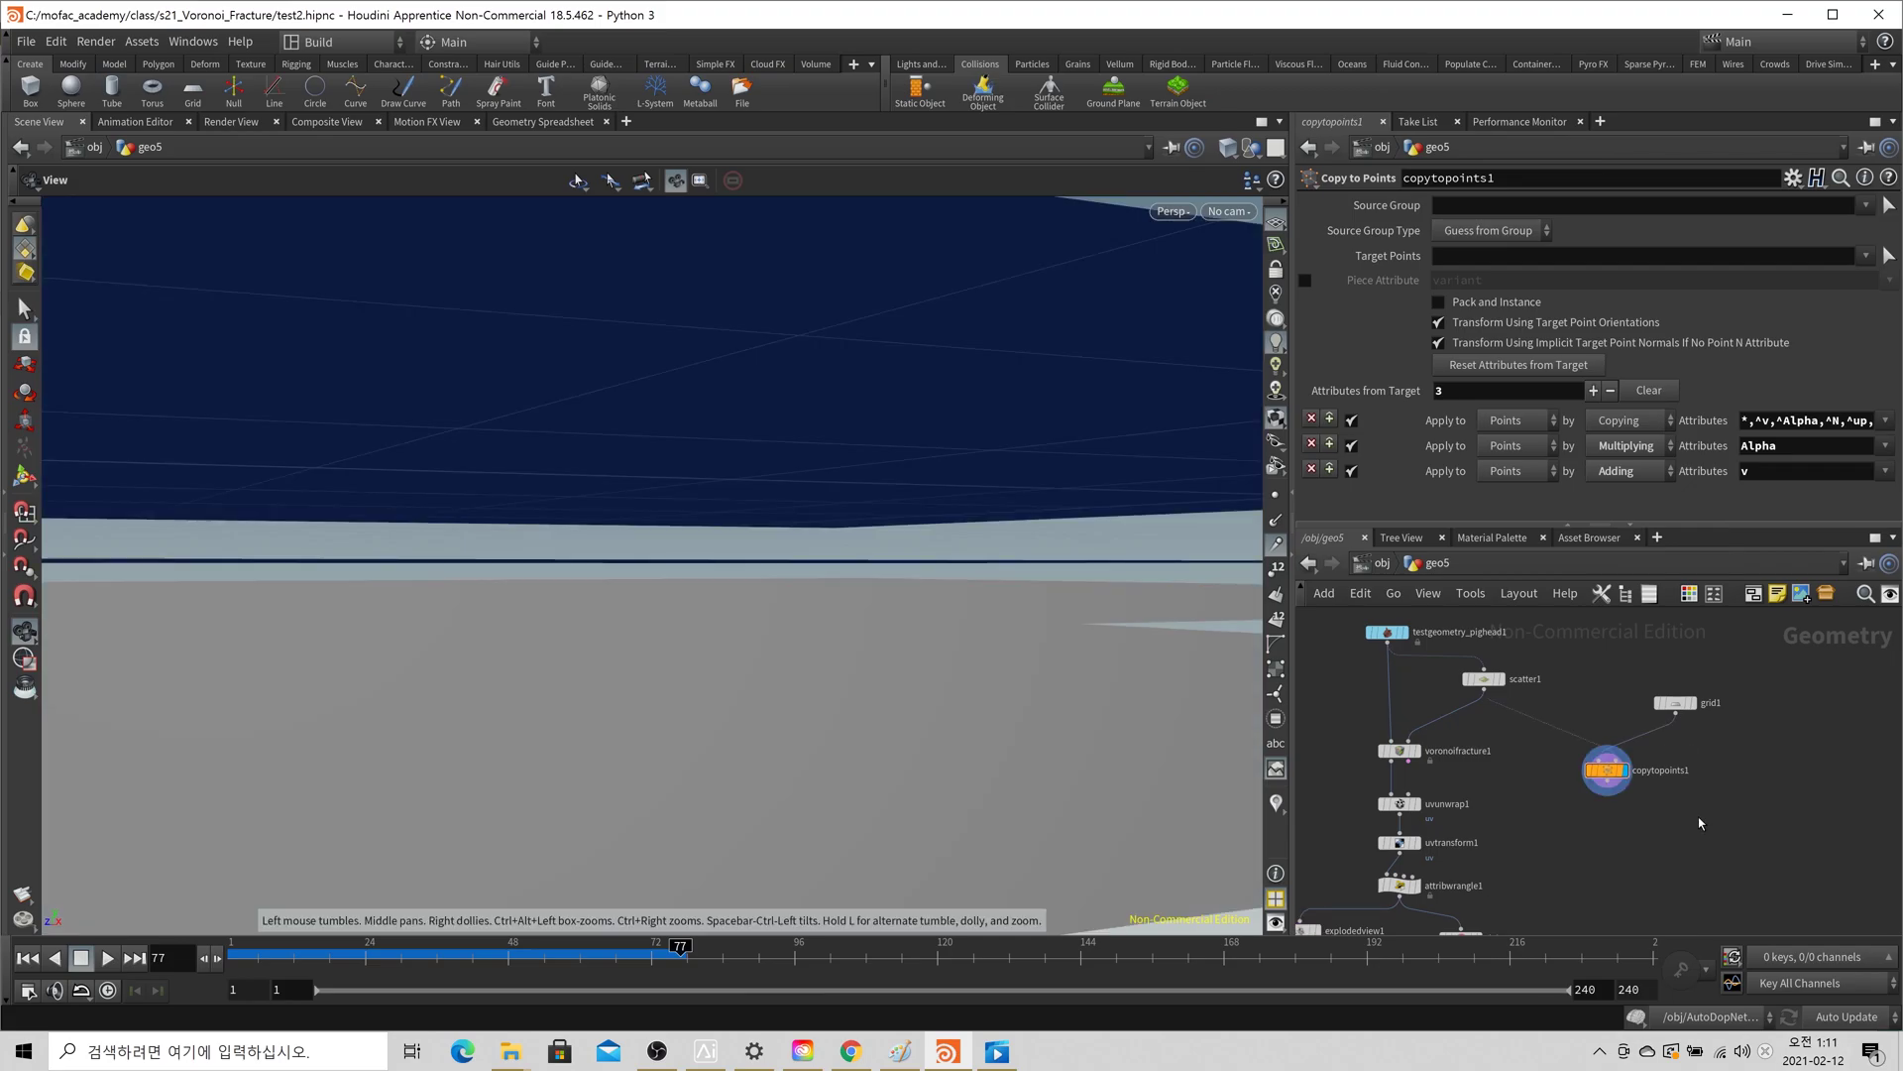
{"action": "scroll", "coordinate": [912, 618], "scroll_direction": "down", "scroll_amount": 5}
{"action": "left_click_drag", "start_coordinate": [907, 619], "coordinate": [613, 717]}
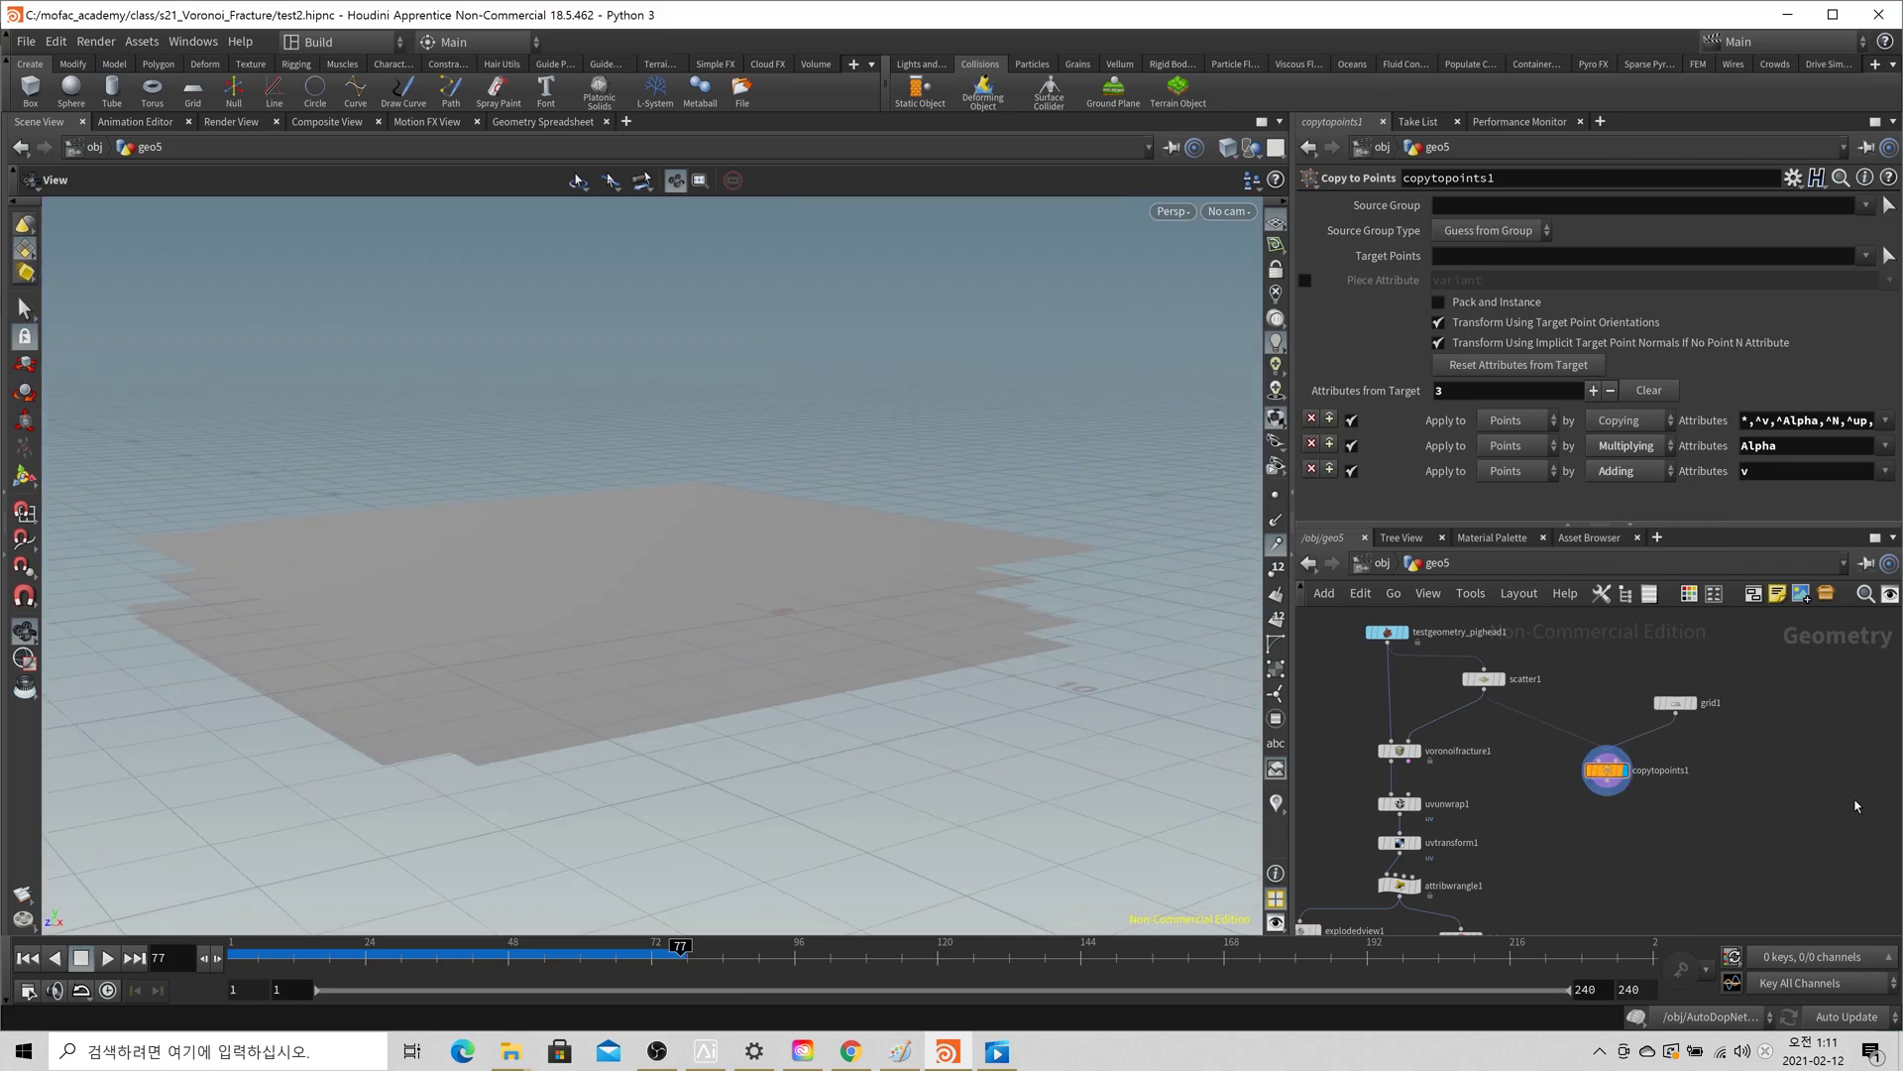
- Set the Grid node's rows to 50 and columns to 50
{"action": "middle_click_drag", "start_coordinate": [1761, 780], "coordinate": [1664, 785]}
{"action": "scroll", "coordinate": [1665, 786], "scroll_direction": "up", "scroll_amount": 2}
{"action": "scroll", "coordinate": [1663, 785], "scroll_direction": "down", "scroll_amount": 3}
{"action": "left_click", "coordinate": [1578, 705]}
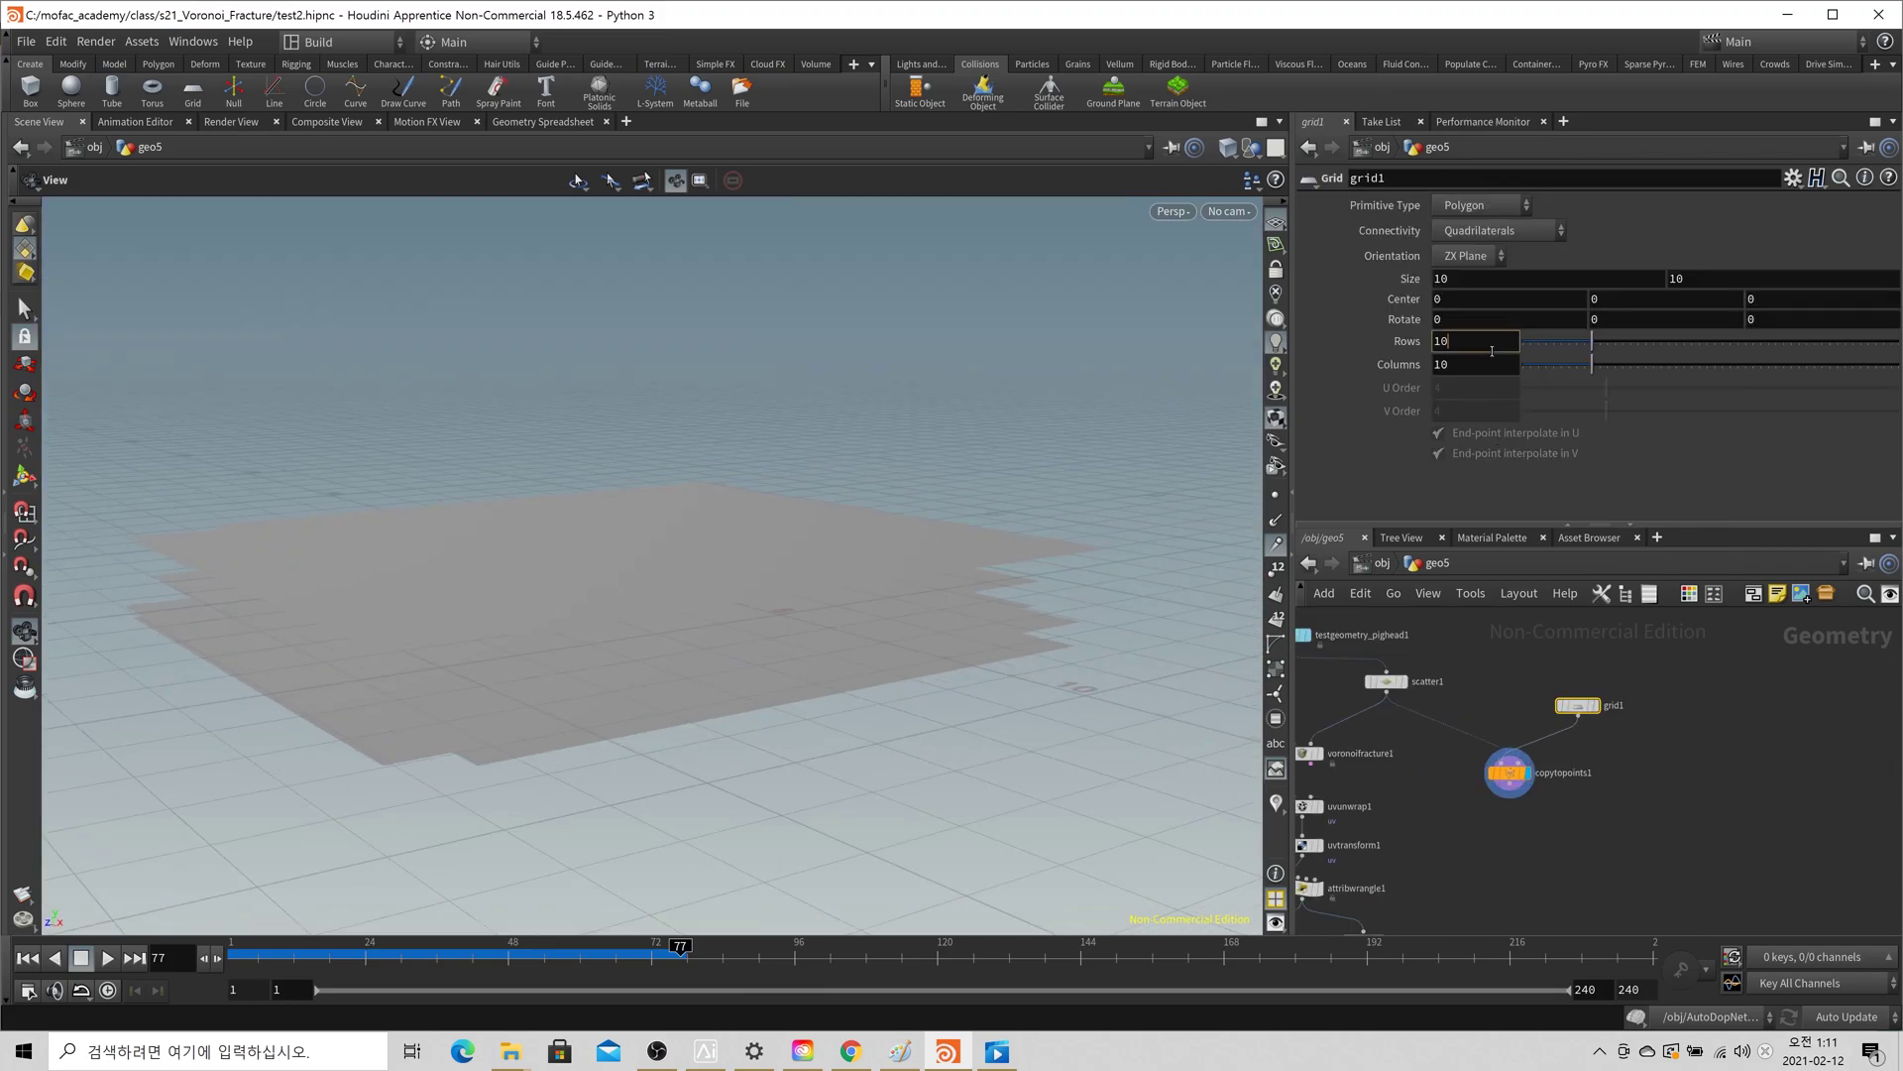
{"action": "type", "text": "50"}
{"action": "key", "text": "Tab"}
{"action": "type", "text": "50"}
{"action": "key", "text": "Return"}
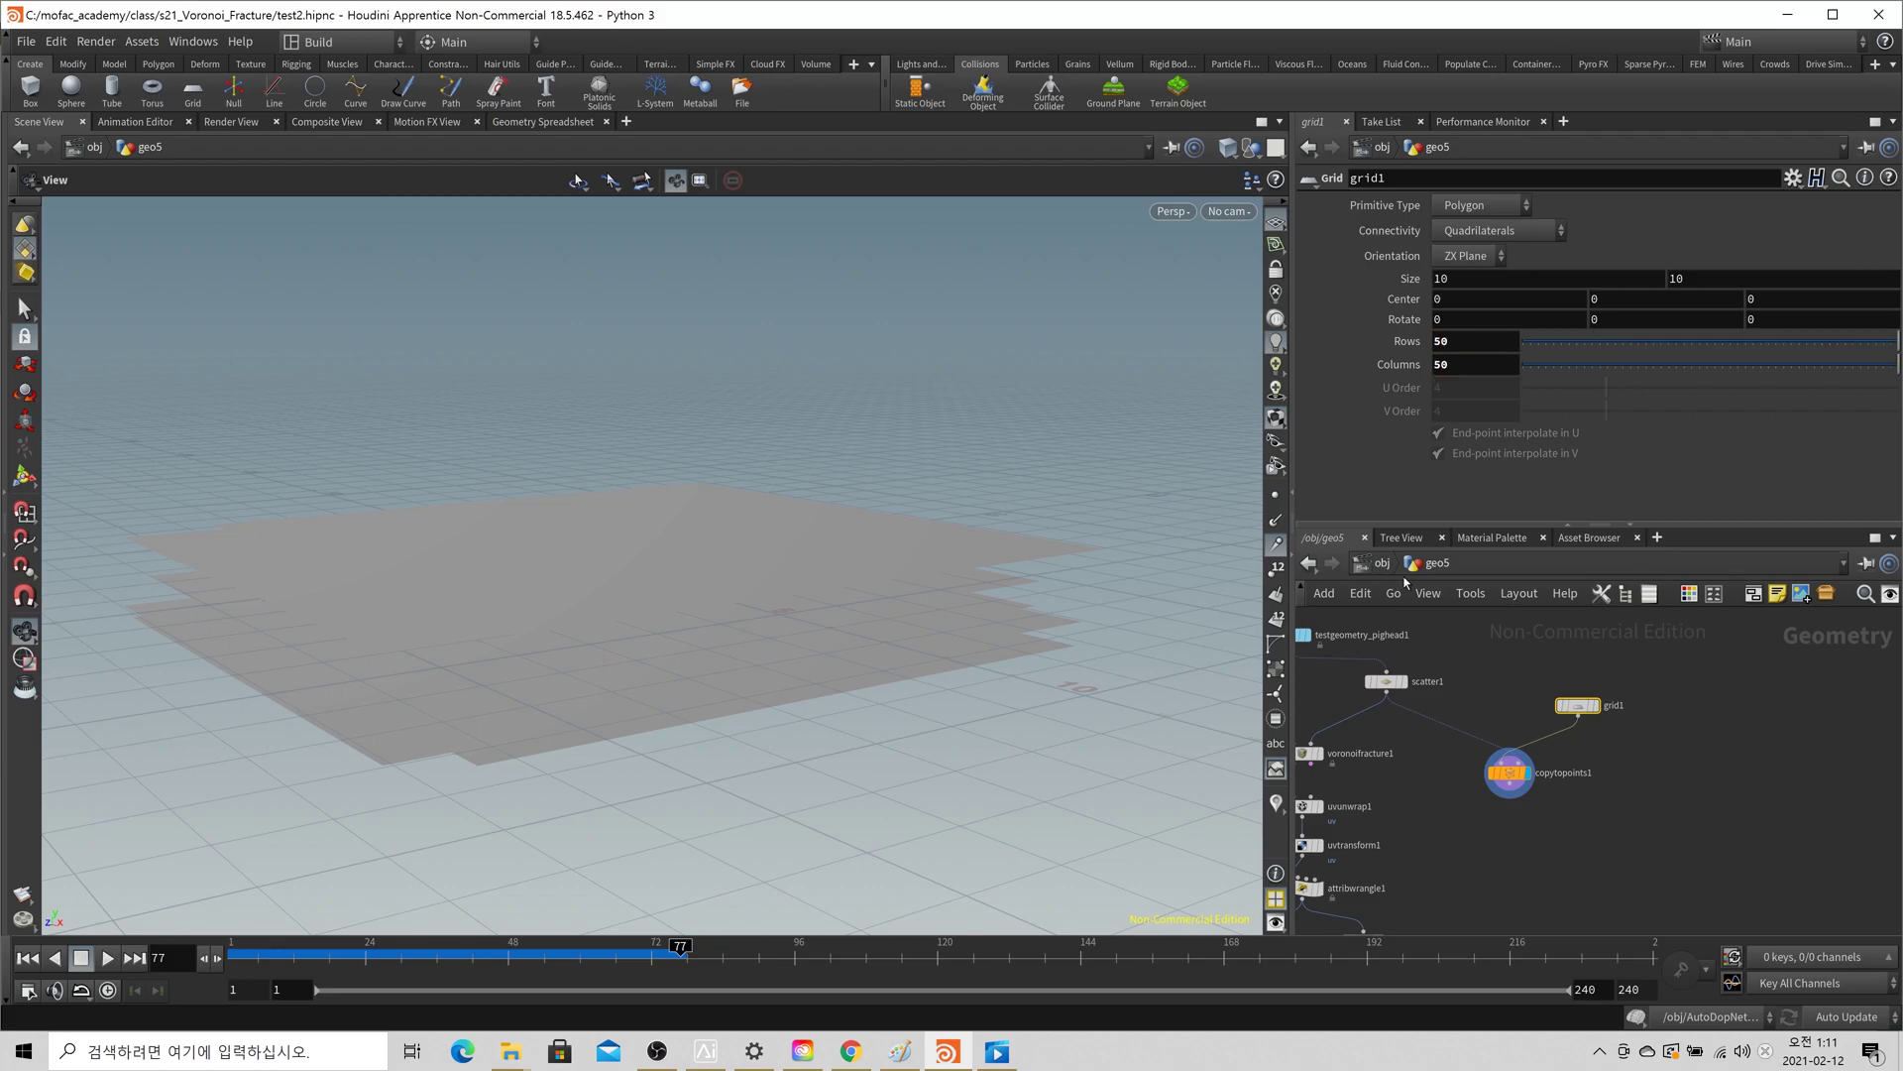
- Insert an Attribute Randomize node between the Grid and Copy to Points nodes
{"action": "key", "text": "Tab"}
{"action": "type", "text": "attributera"}
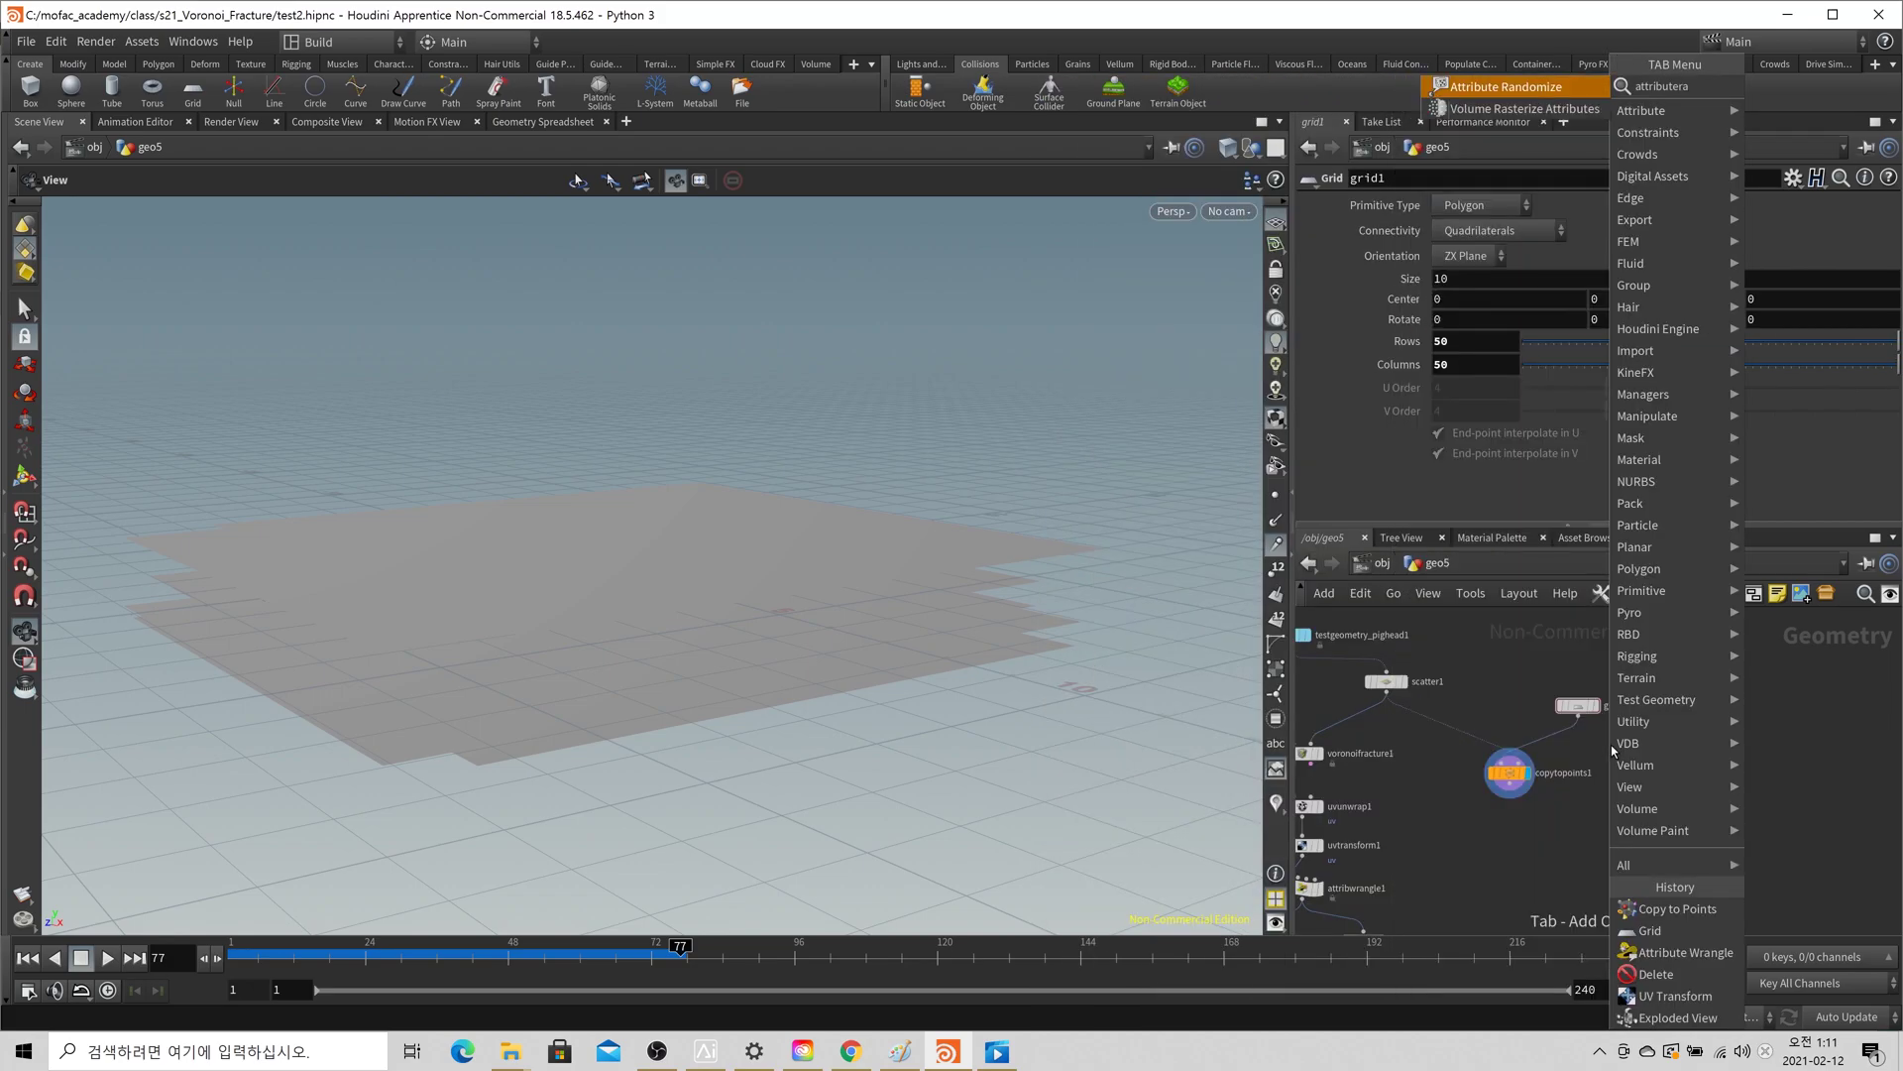
{"action": "key", "text": "Return"}
{"action": "left_click", "coordinate": [1564, 742]}
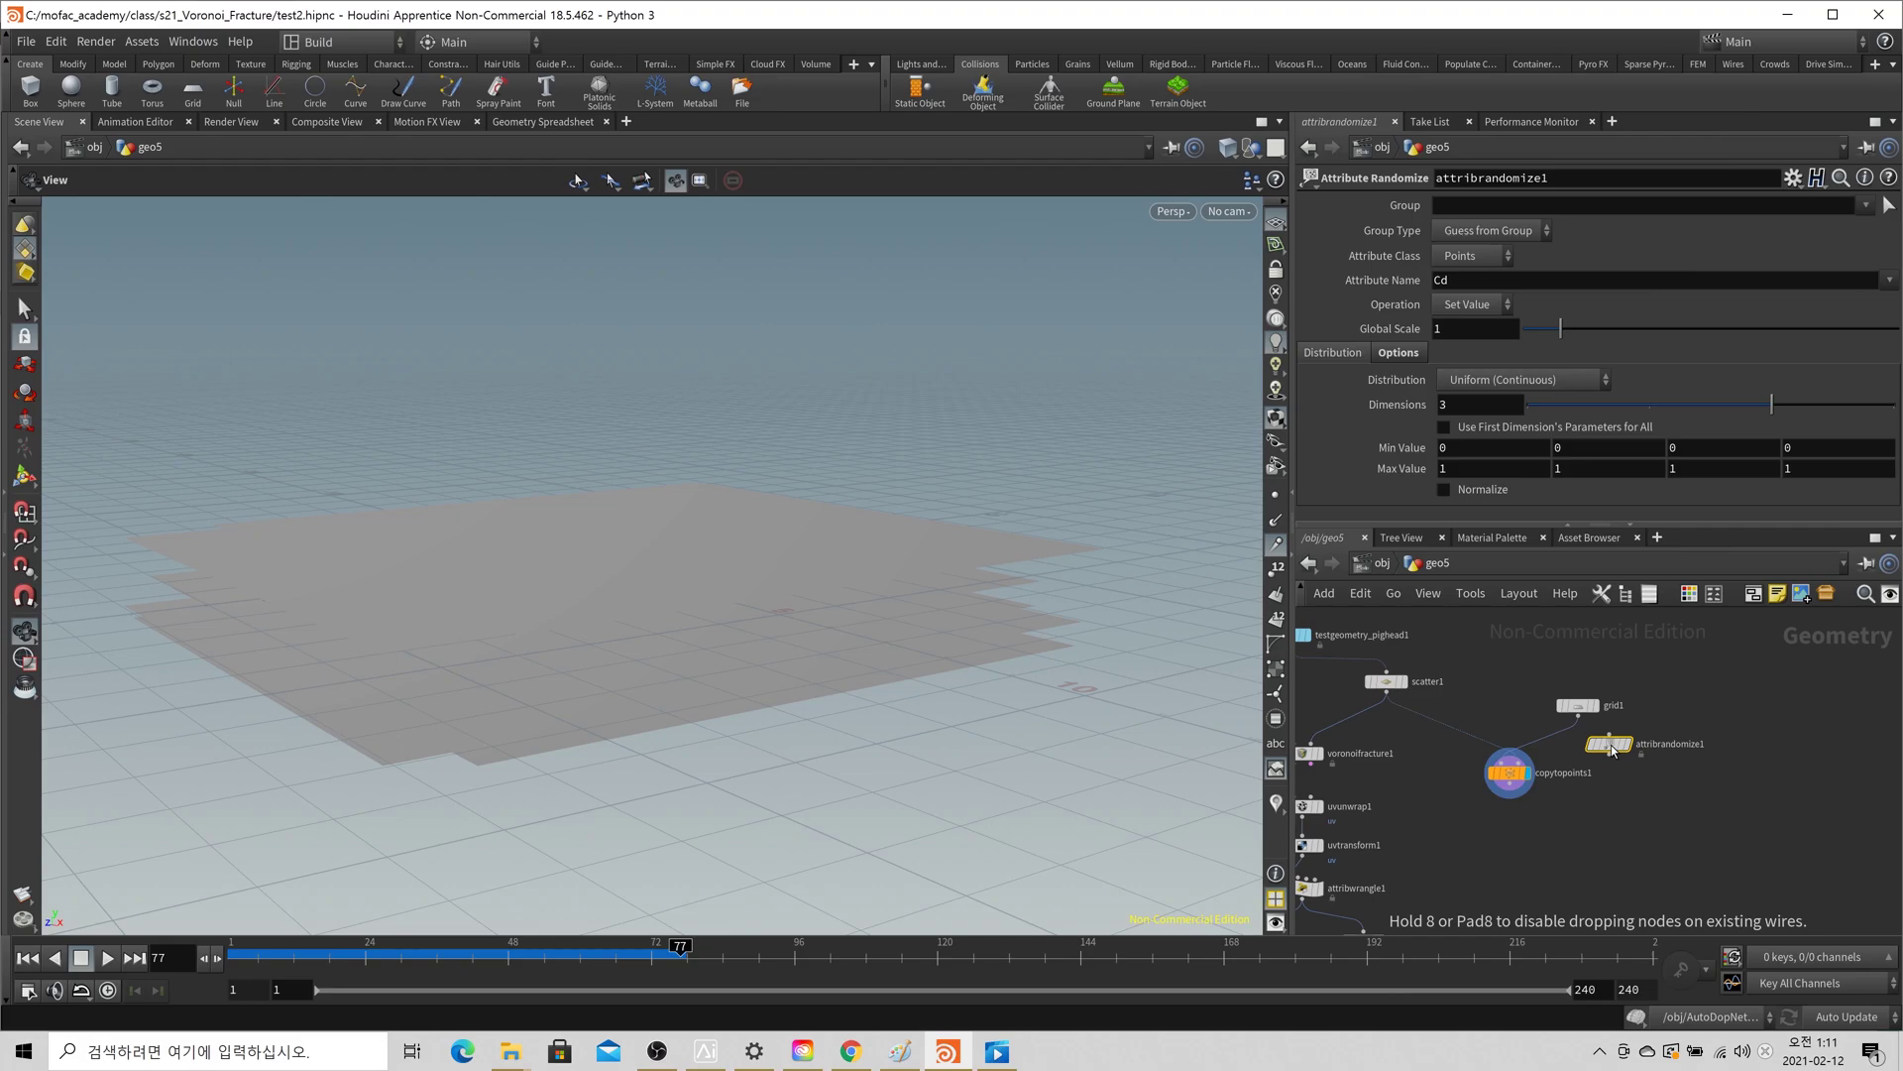
- Set the Attribute Randomize node's attribute name to N and its distribution to Direction or Orientation
{"action": "key", "text": "BackSpace"}
{"action": "key", "text": "BackSpace"}
{"action": "type", "text": "N"}
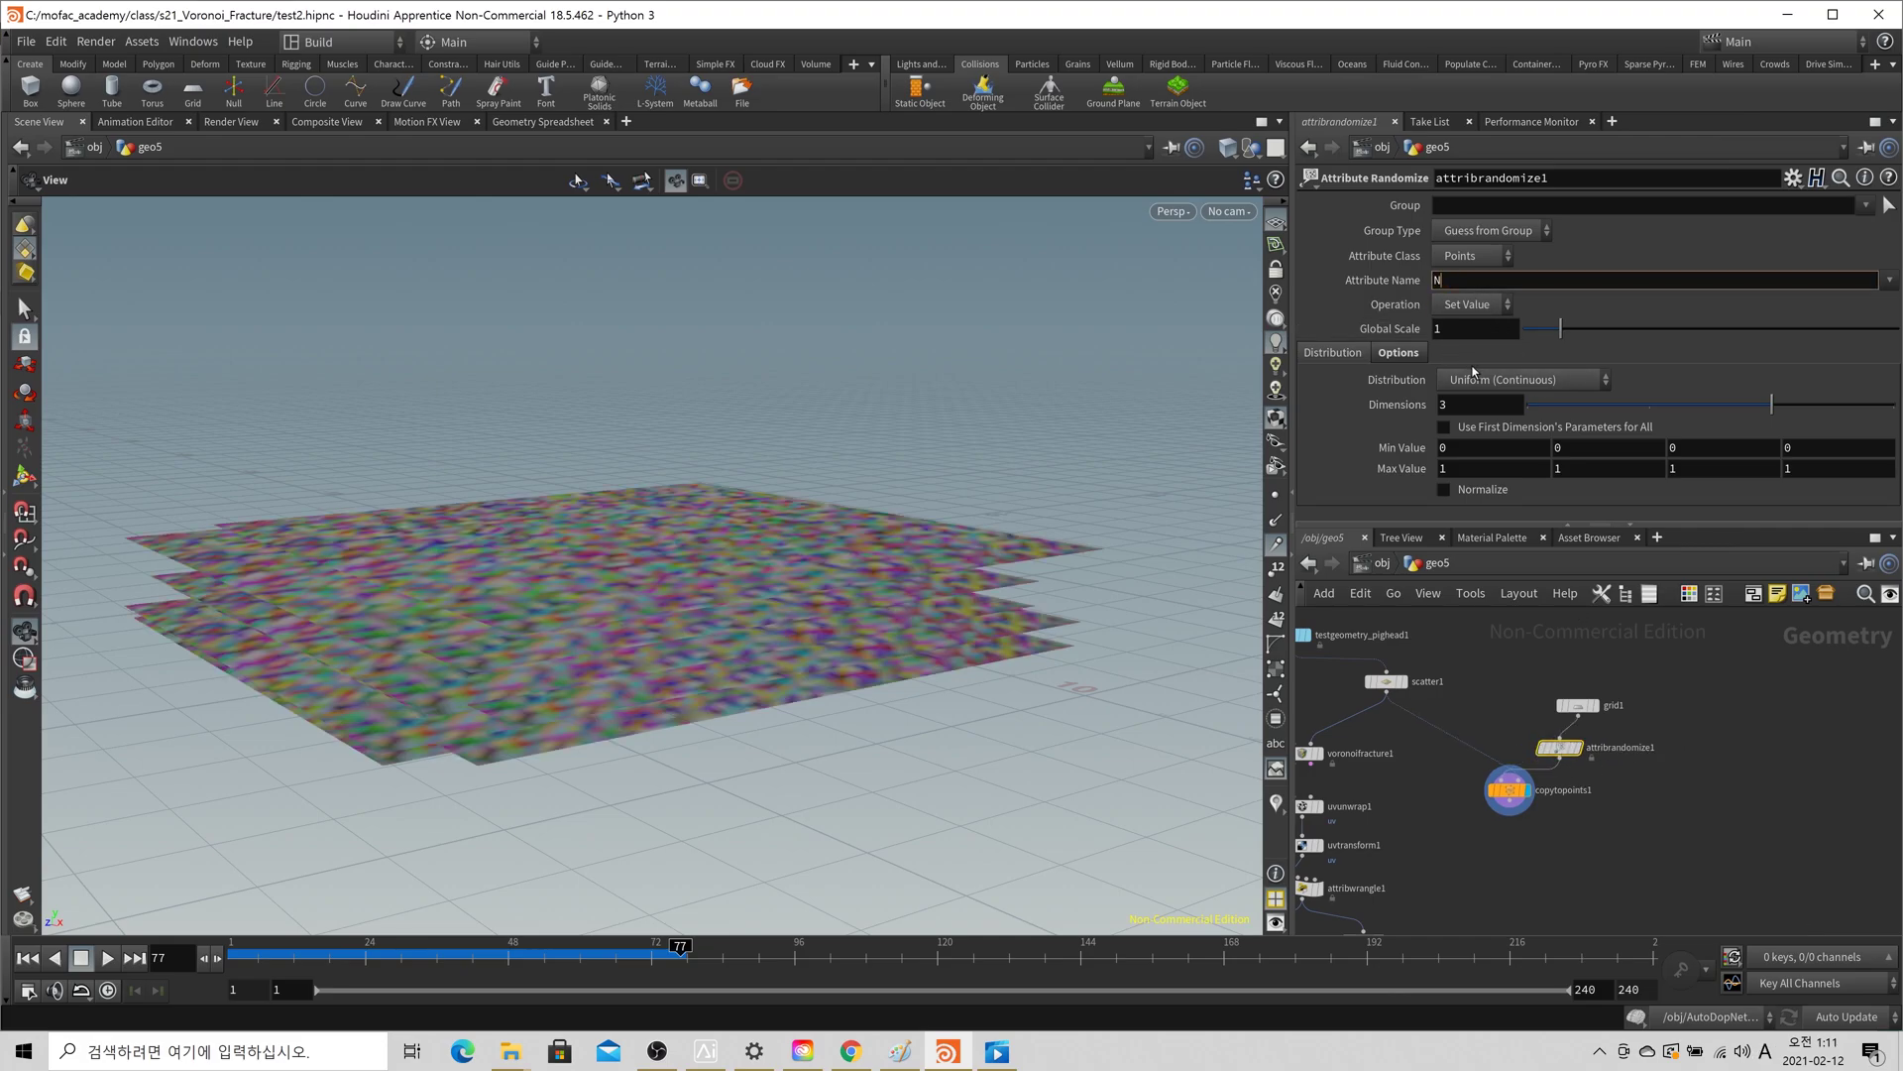
{"action": "left_click", "coordinate": [1477, 383]}
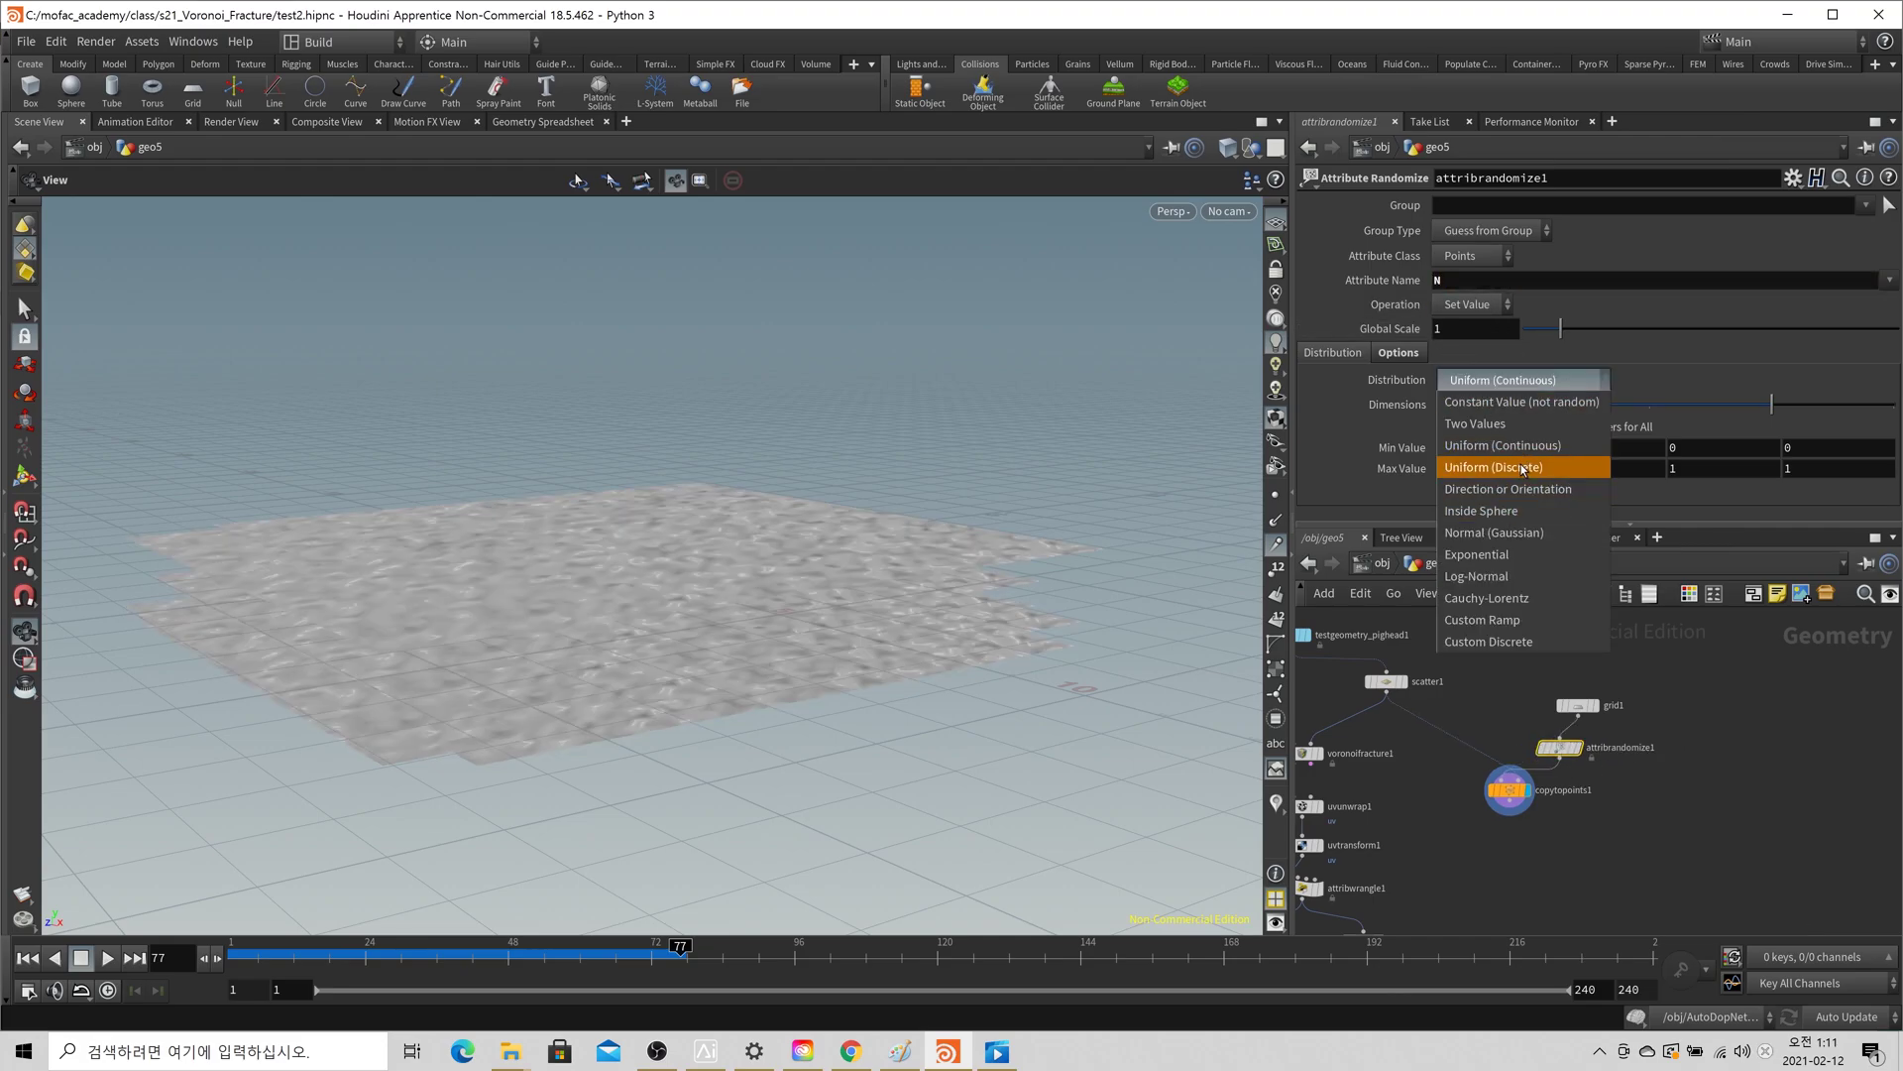
{"action": "left_click", "coordinate": [1477, 445]}
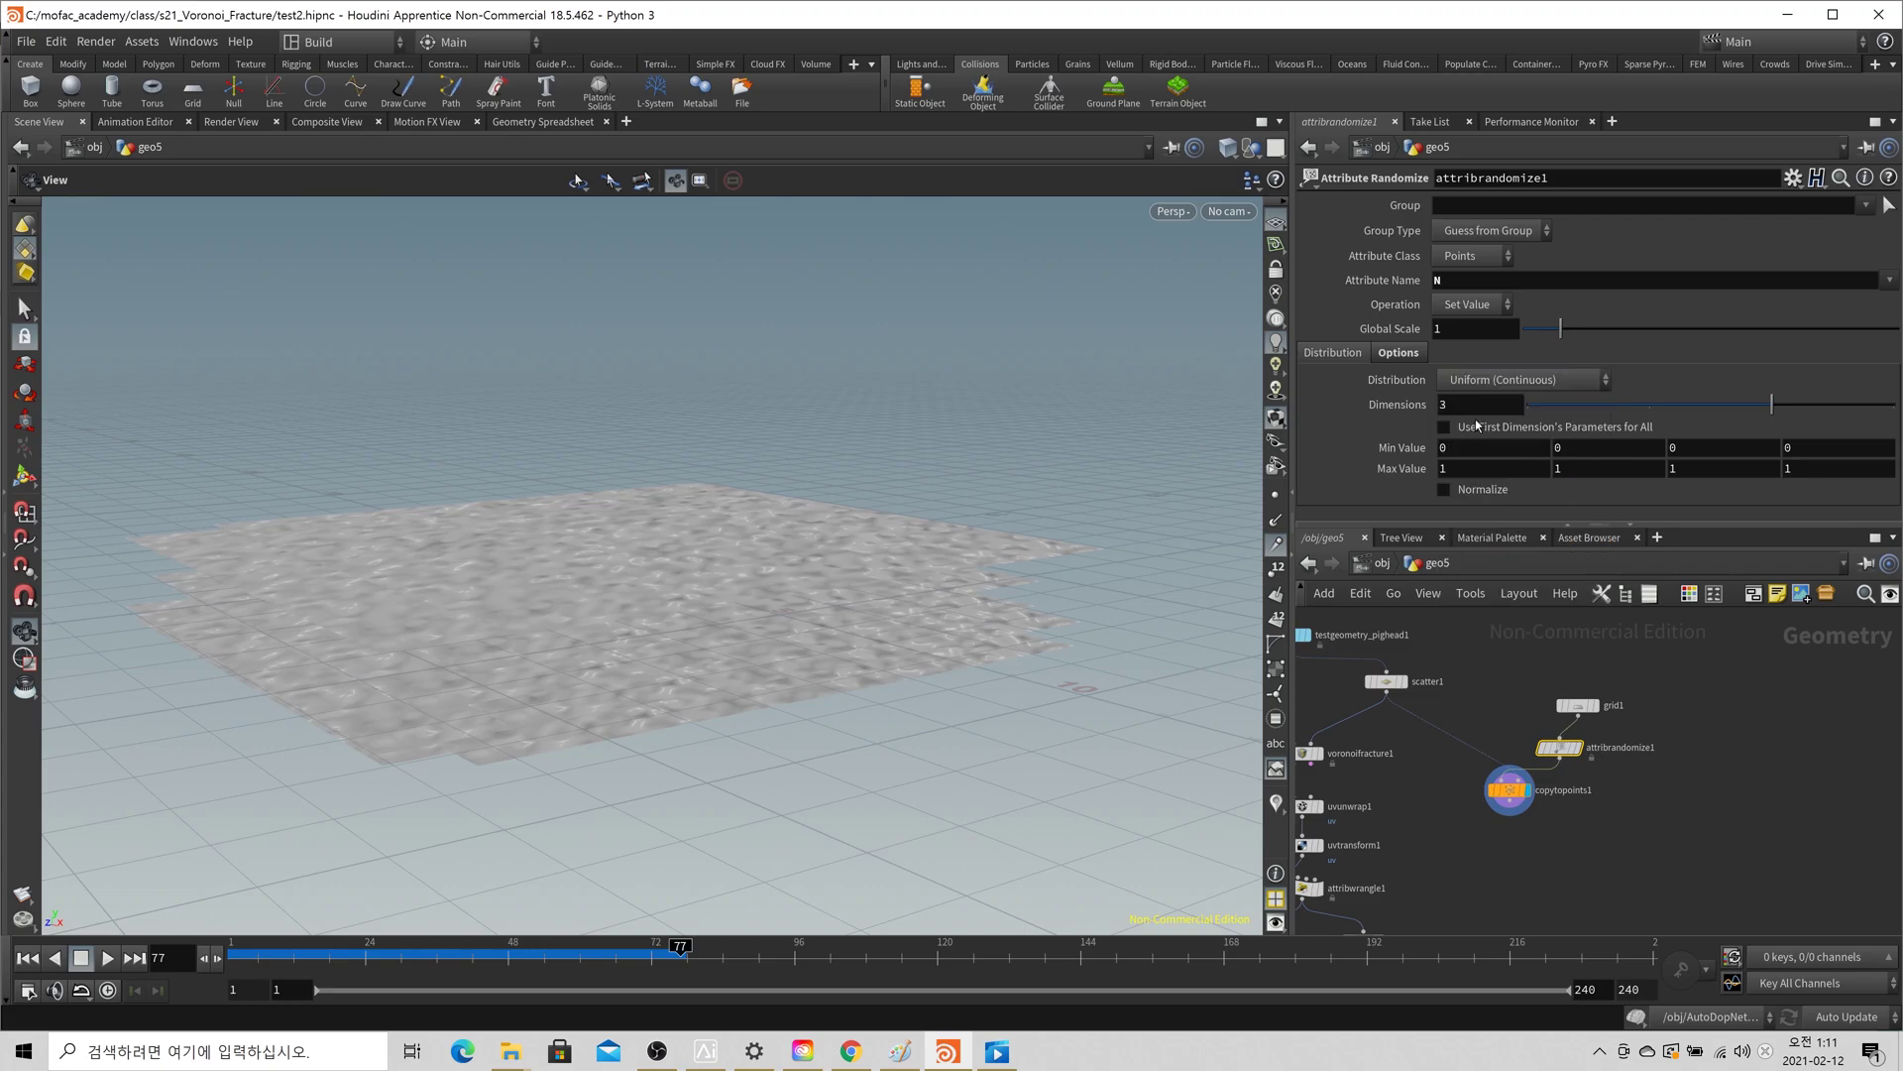
{"action": "left_click", "coordinate": [1507, 380]}
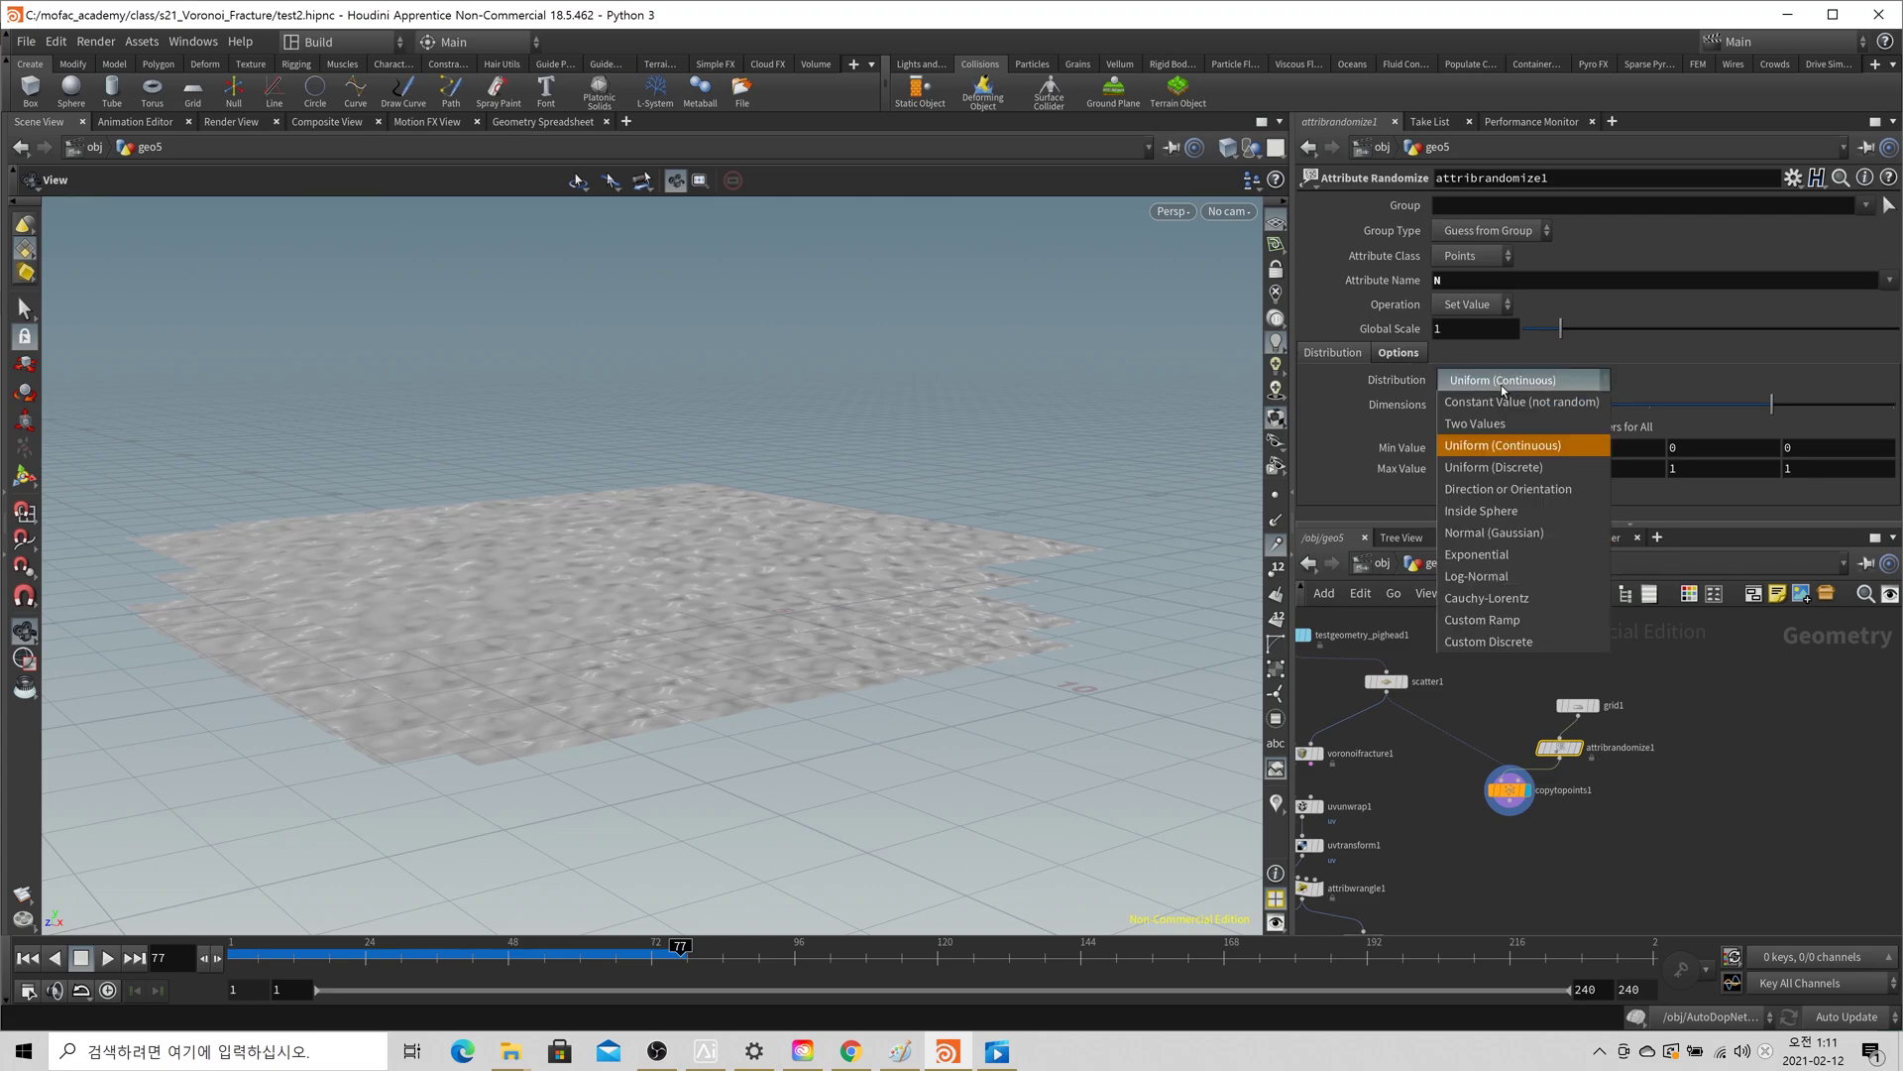
{"action": "left_click", "coordinate": [1497, 489]}
{"action": "scroll", "coordinate": [1533, 780], "scroll_direction": "up", "scroll_amount": 3}
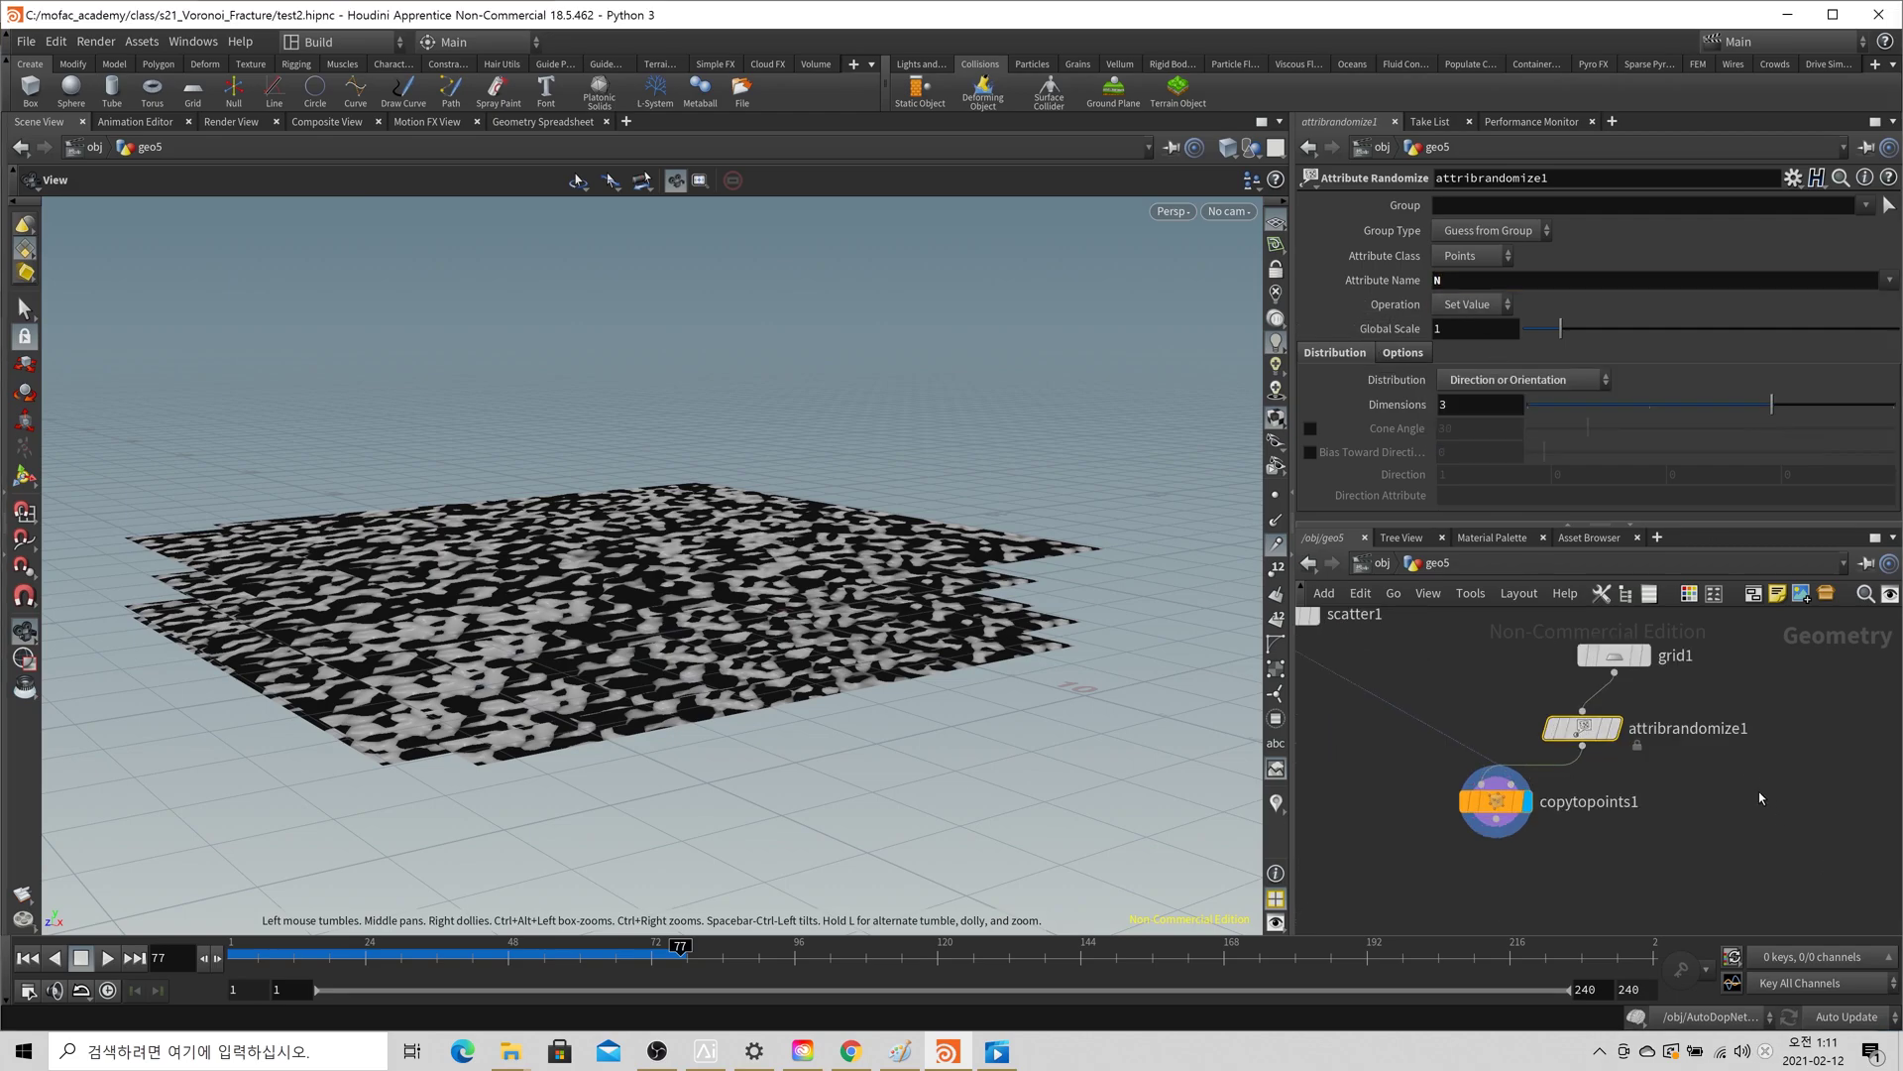
- Move the Attribute Randomize node out of the grid branch and insert it between Scatter and Copy to Points
{"action": "key", "text": "ctrl+x"}
{"action": "middle_click_drag", "start_coordinate": [1445, 705], "coordinate": [1535, 710]}
{"action": "key", "text": "ctrl+v"}
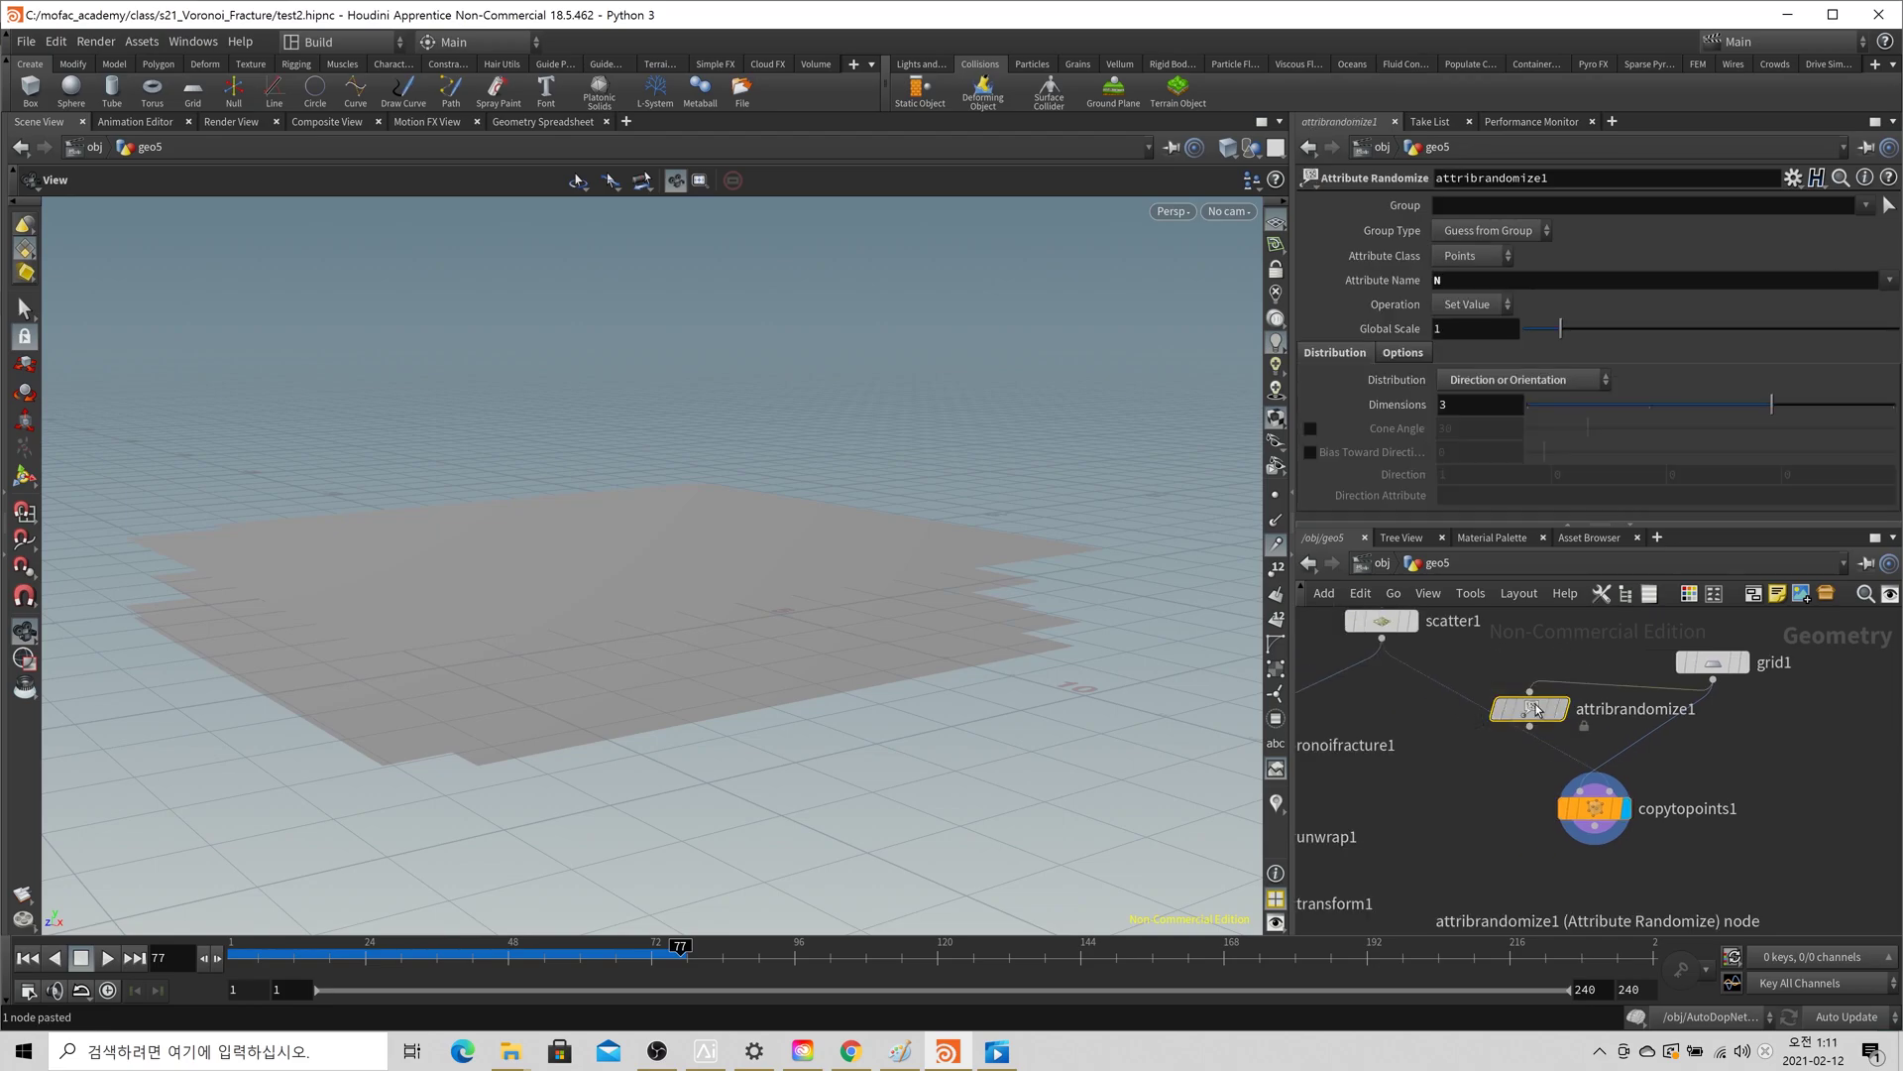
{"action": "left_click_drag", "start_coordinate": [1536, 706], "coordinate": [1521, 715]}
{"action": "left_click_drag", "start_coordinate": [778, 573], "coordinate": [638, 616]}
{"action": "scroll", "coordinate": [1563, 835], "scroll_direction": "down", "scroll_amount": 2}
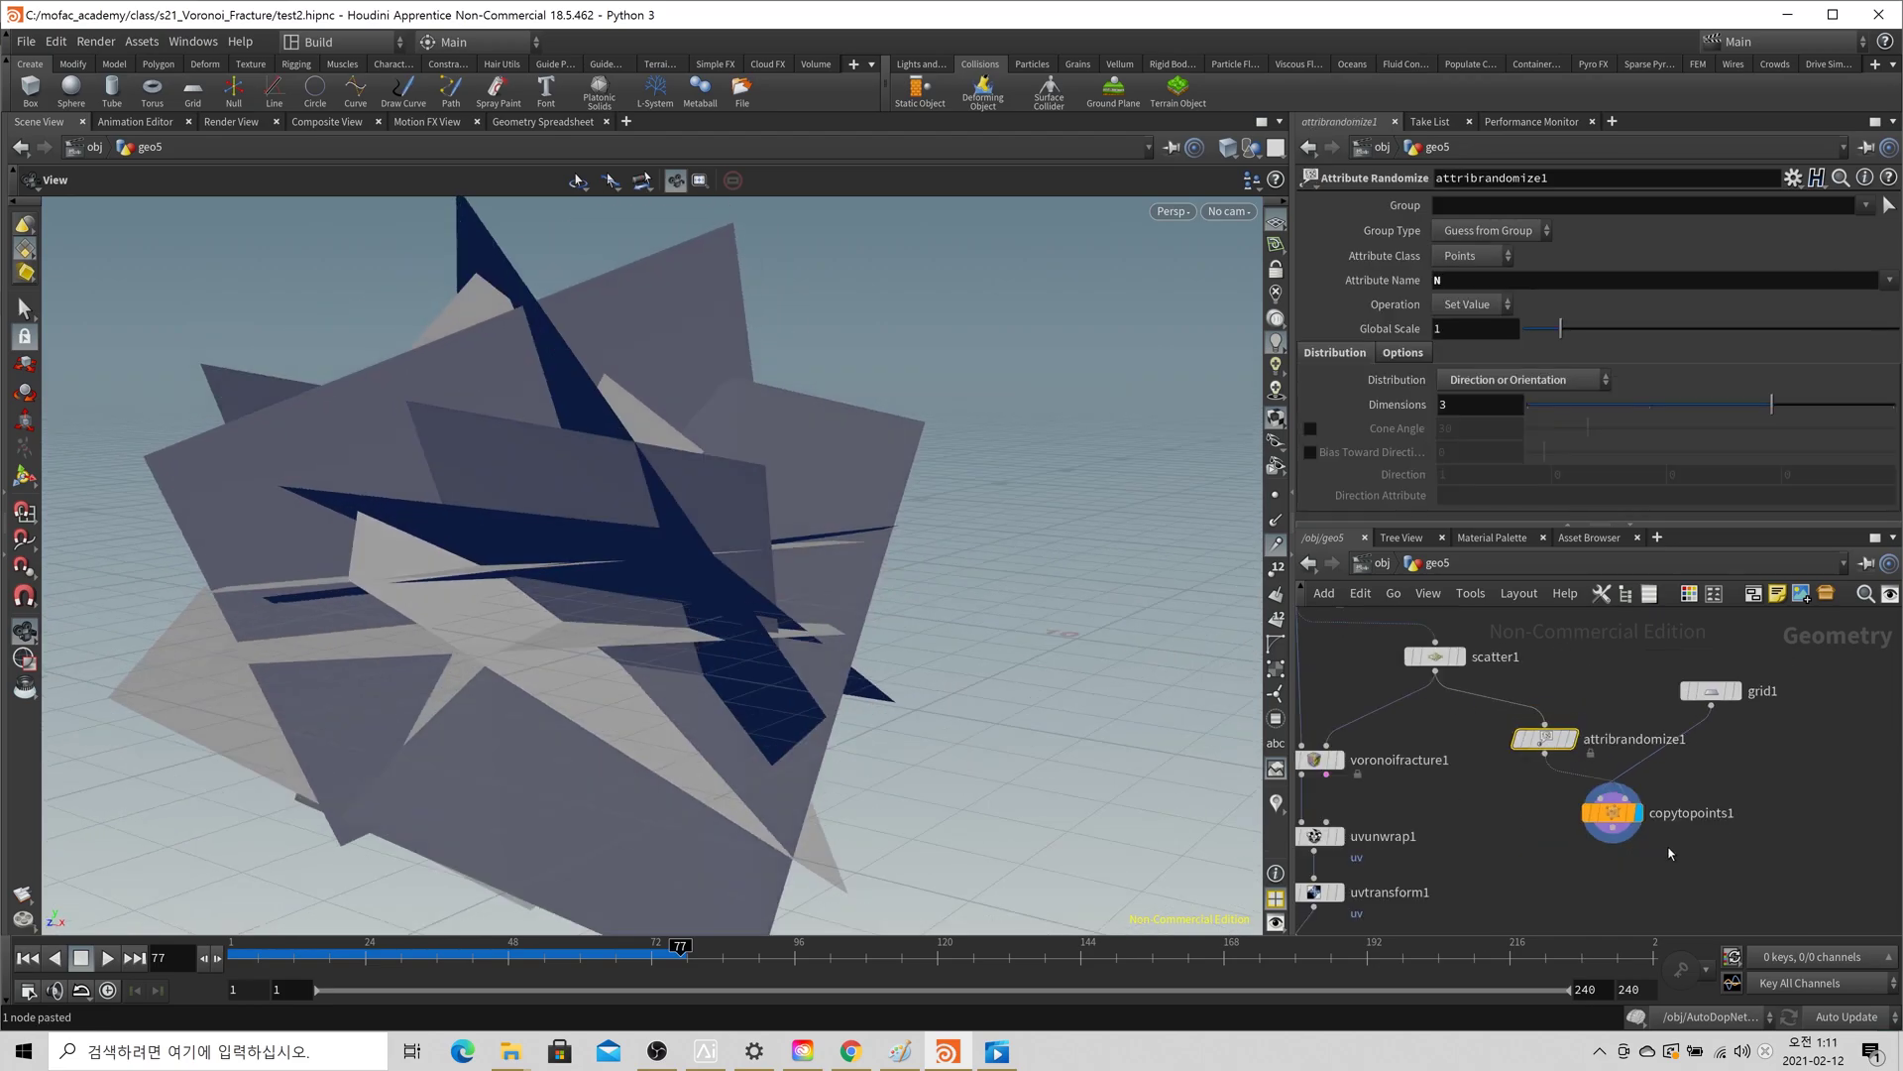
- Add and display a Boolean Fracture node with the pig head and the Copy to Points grids as its inputs
{"action": "key", "text": "Tab"}
{"action": "type", "text": "boole"}
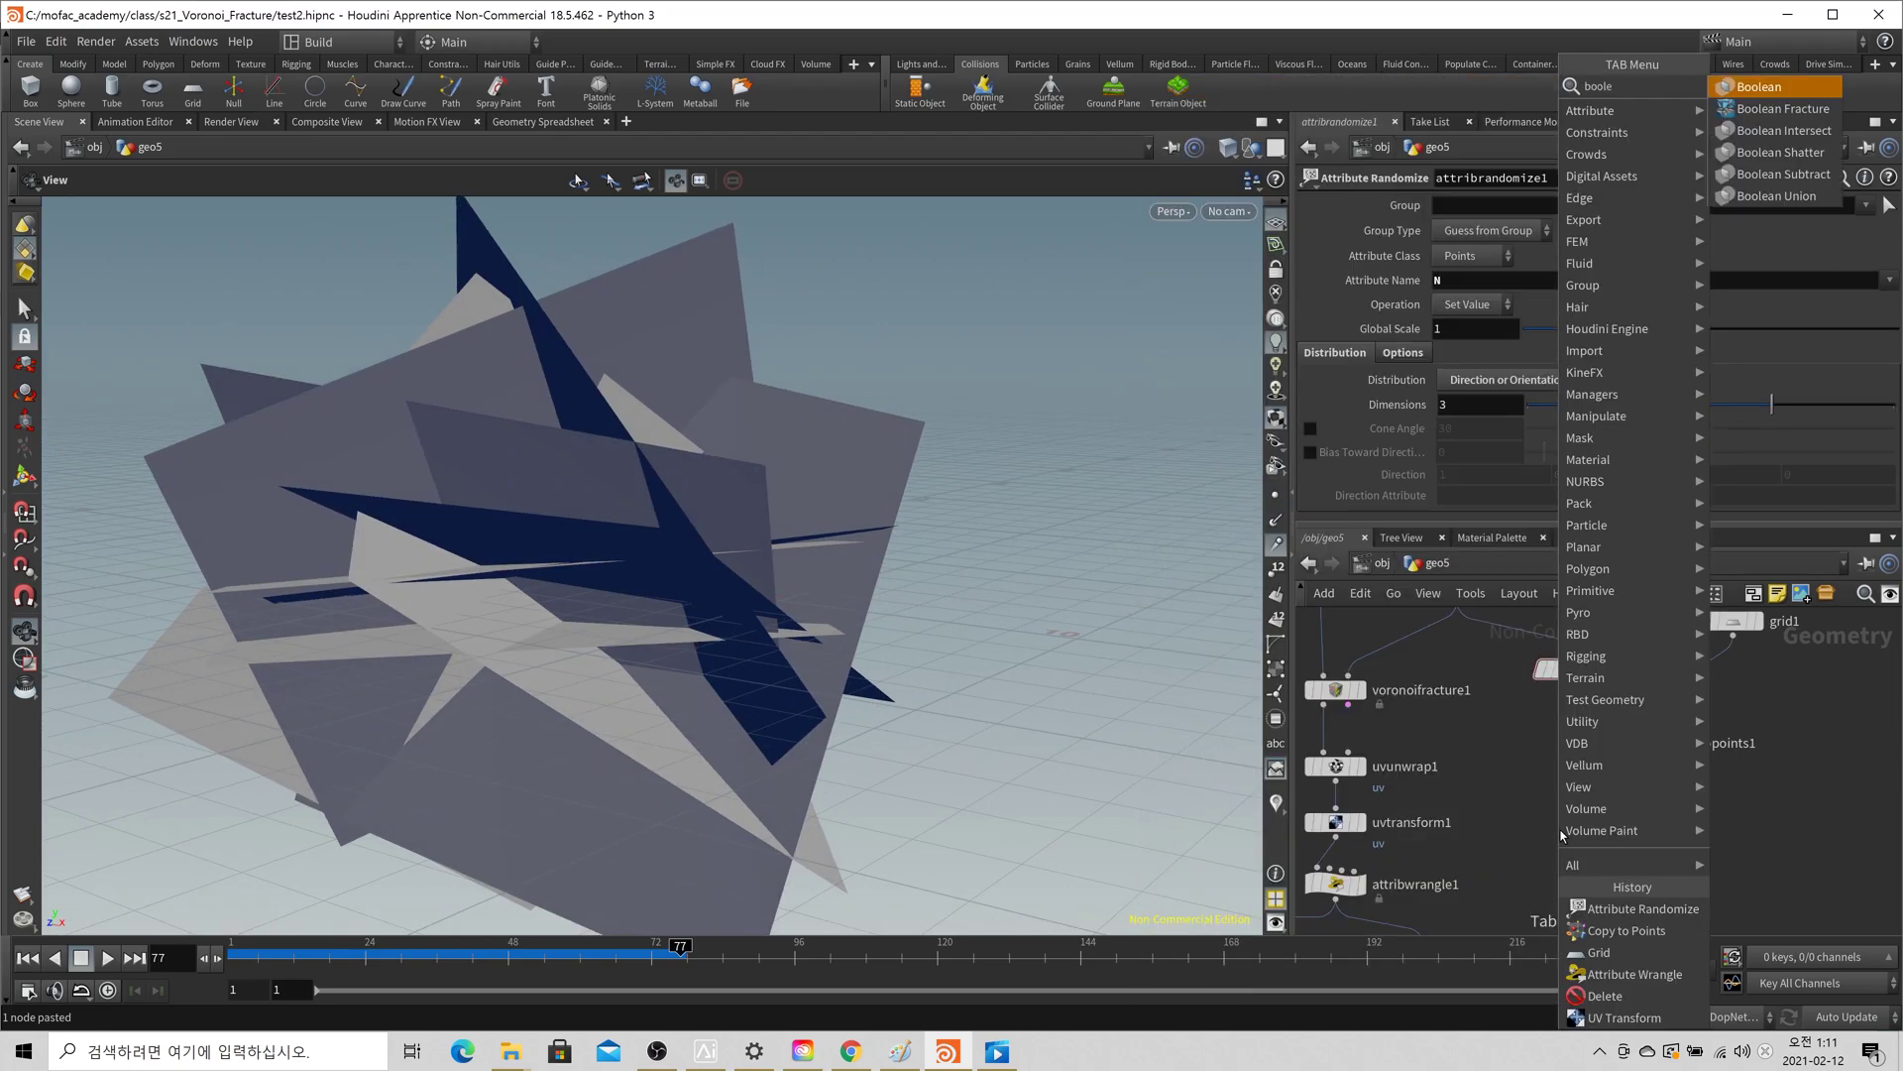
{"action": "key", "text": "Down"}
{"action": "key", "text": "Return"}
{"action": "scroll", "coordinate": [1485, 708], "scroll_direction": "down", "scroll_amount": 2}
{"action": "left_click", "coordinate": [1549, 816]}
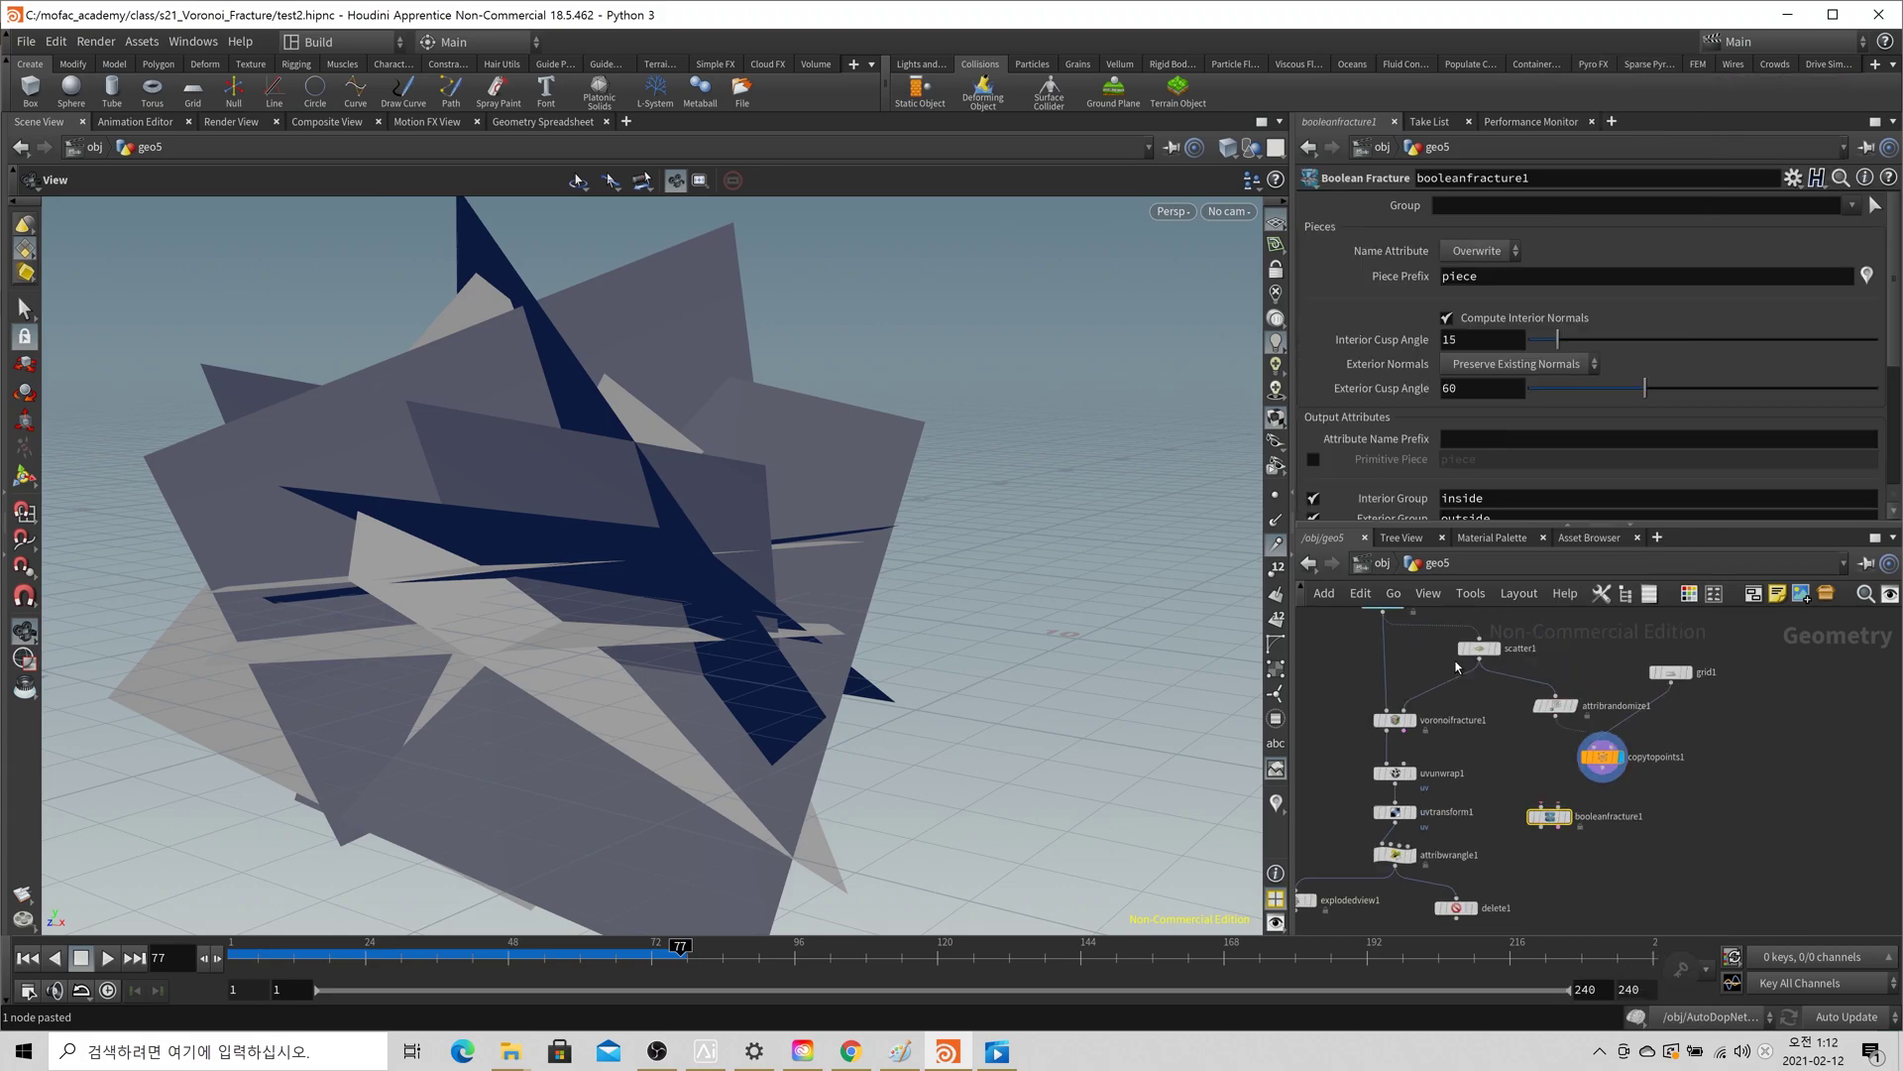
{"action": "left_click_drag", "start_coordinate": [1381, 623], "coordinate": [1551, 803]}
{"action": "left_click", "coordinate": [1575, 839]}
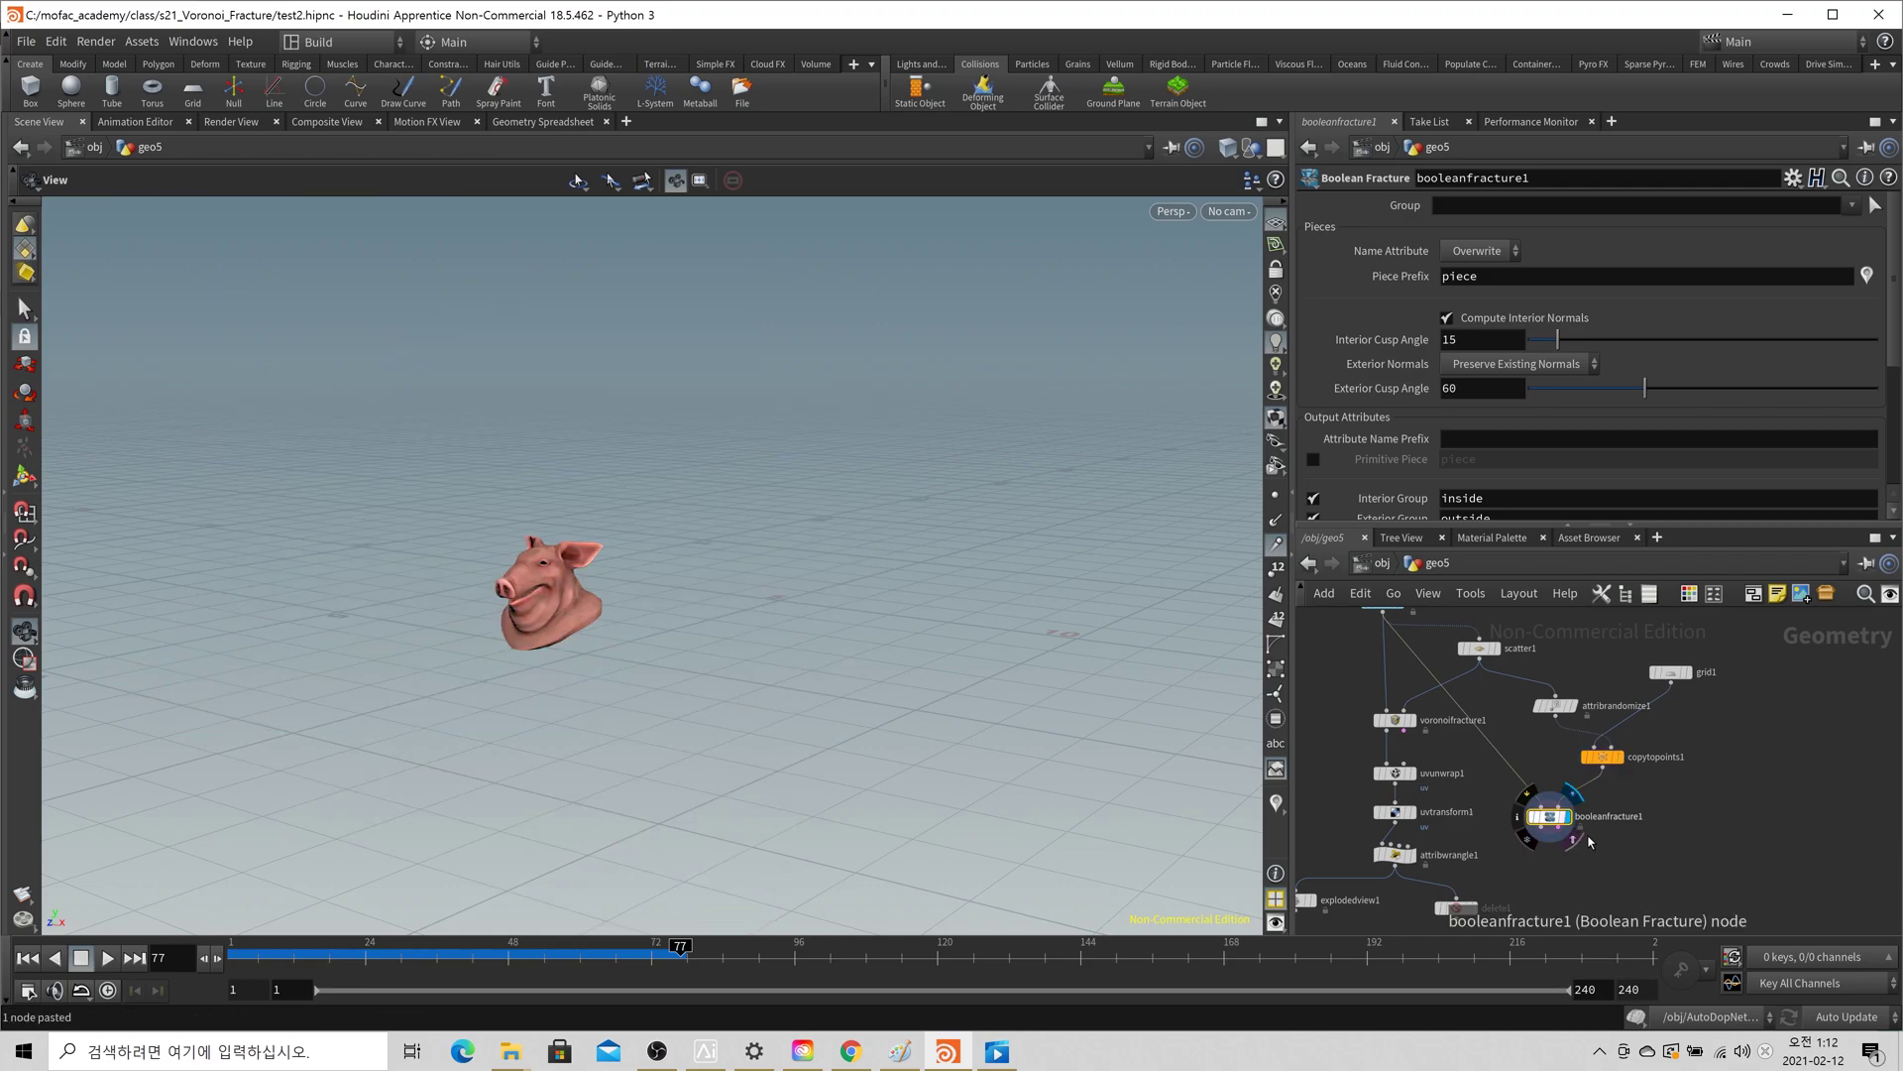
- Switch the viewport to wireframe shading and examine the boolean-fractured pig head up close
{"action": "key", "text": "shift+w"}
{"action": "left_click_drag", "start_coordinate": [818, 566], "coordinate": [709, 531]}
{"action": "right_click_drag", "start_coordinate": [813, 555], "coordinate": [1132, 486]}
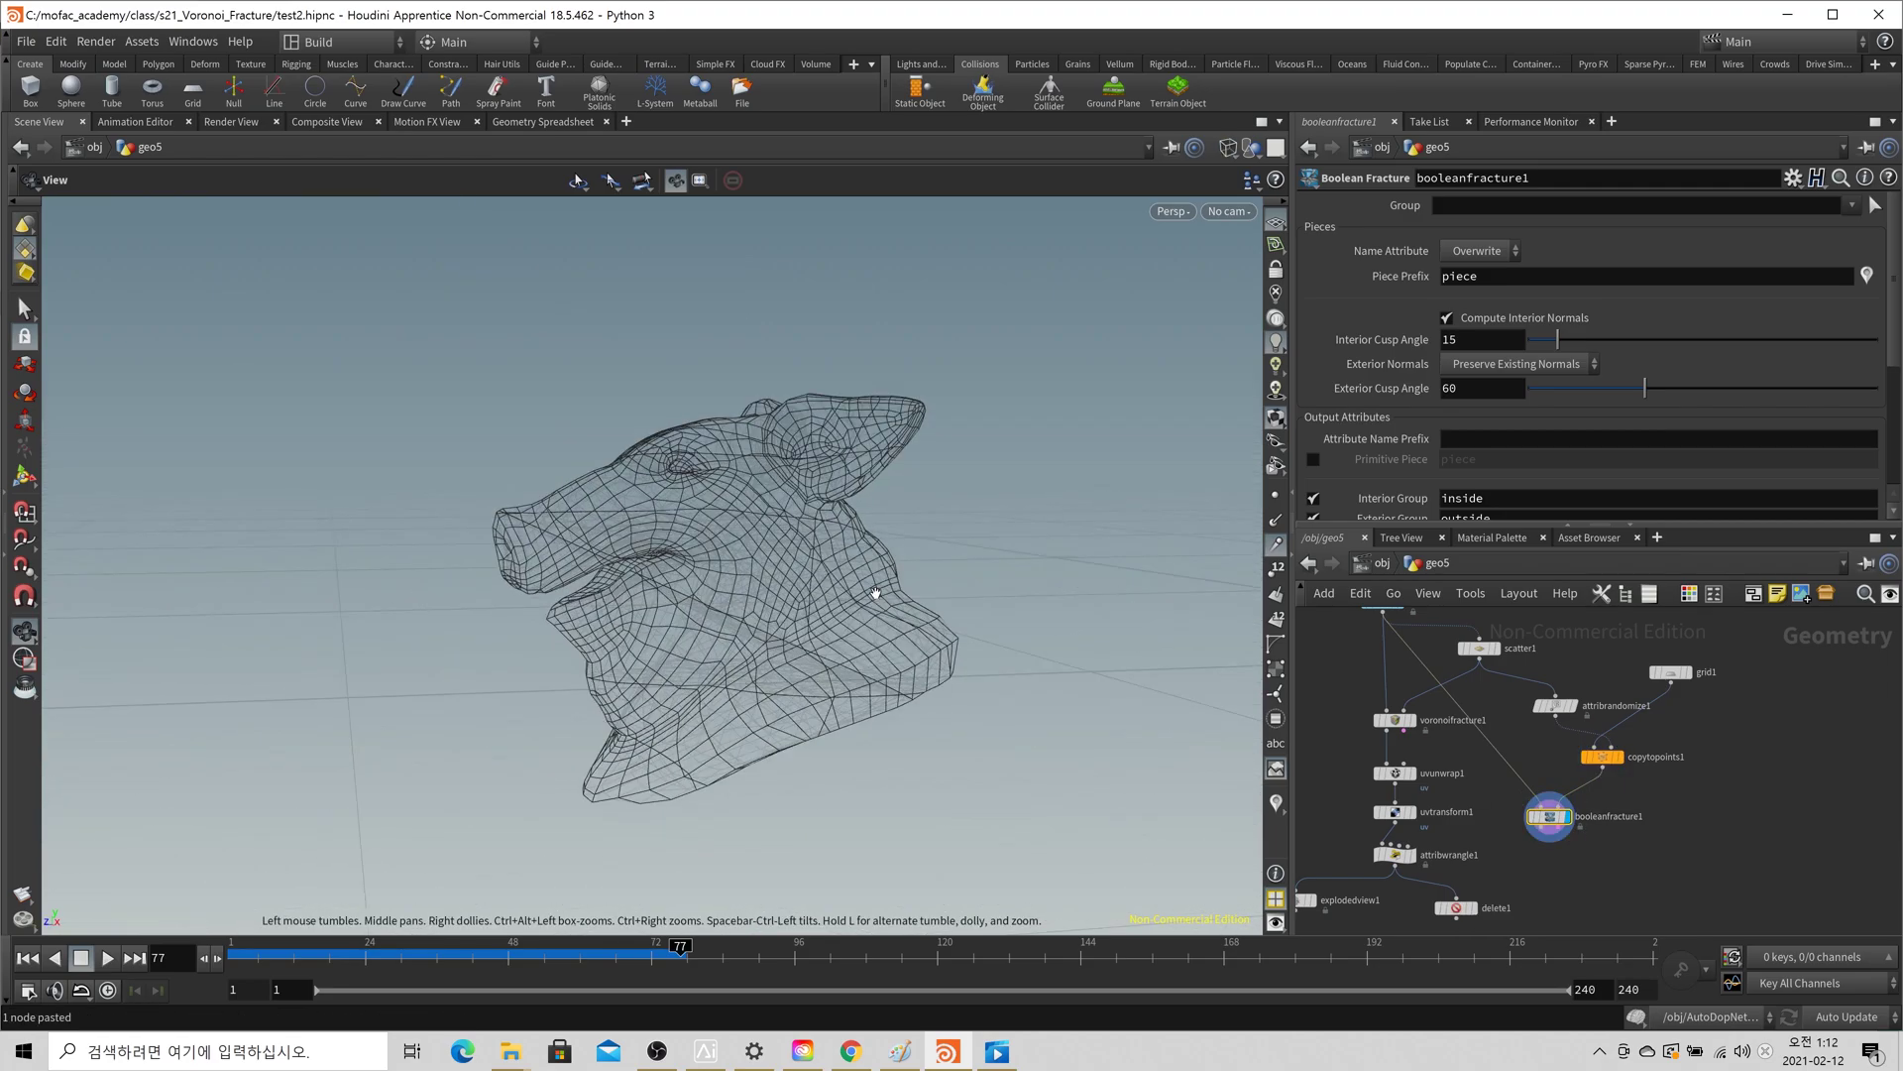
- Add an Exploded View node, connect it to the Boolean Fracture output, and display it
{"action": "middle_click_drag", "start_coordinate": [1624, 896], "coordinate": [1601, 796]}
{"action": "key", "text": "Tab"}
{"action": "type", "text": "exp"}
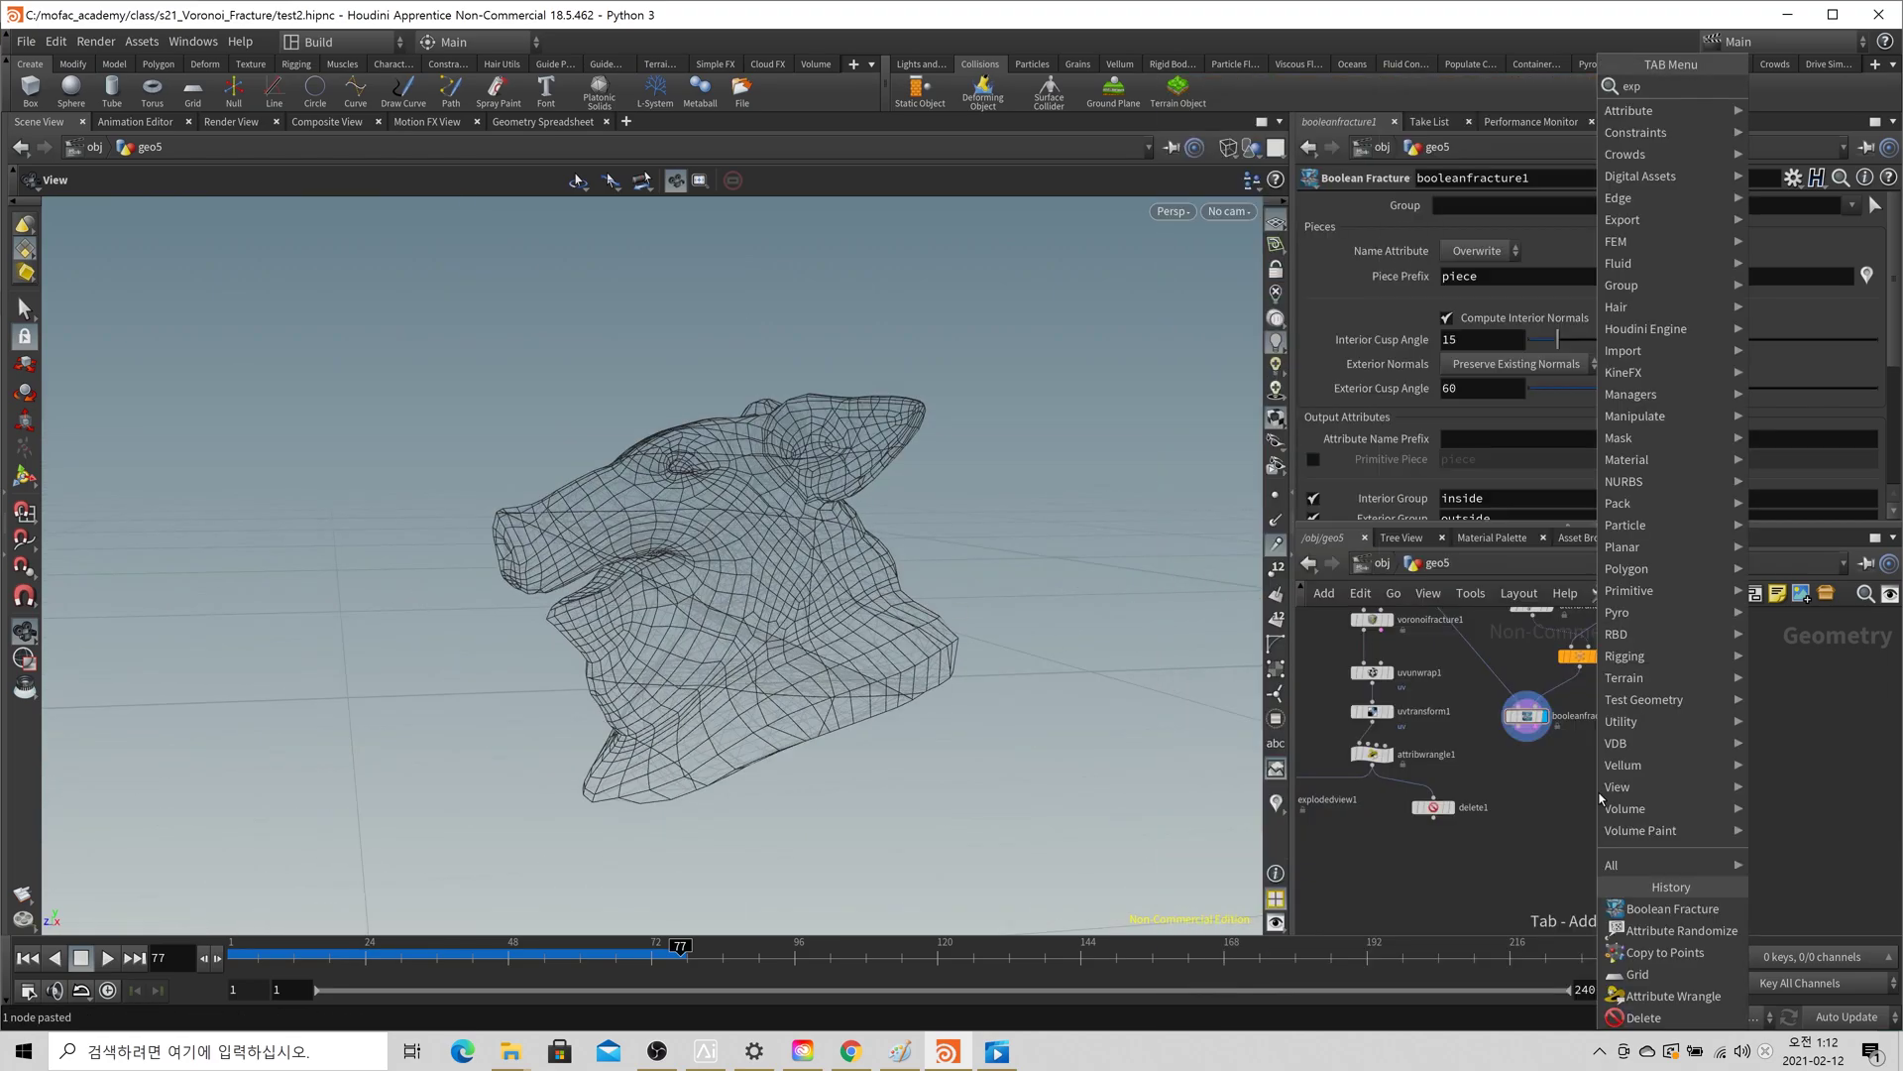
{"action": "key", "text": "Return"}
{"action": "left_click", "coordinate": [1600, 798]}
{"action": "left_click_drag", "start_coordinate": [1527, 741], "coordinate": [1597, 782]}
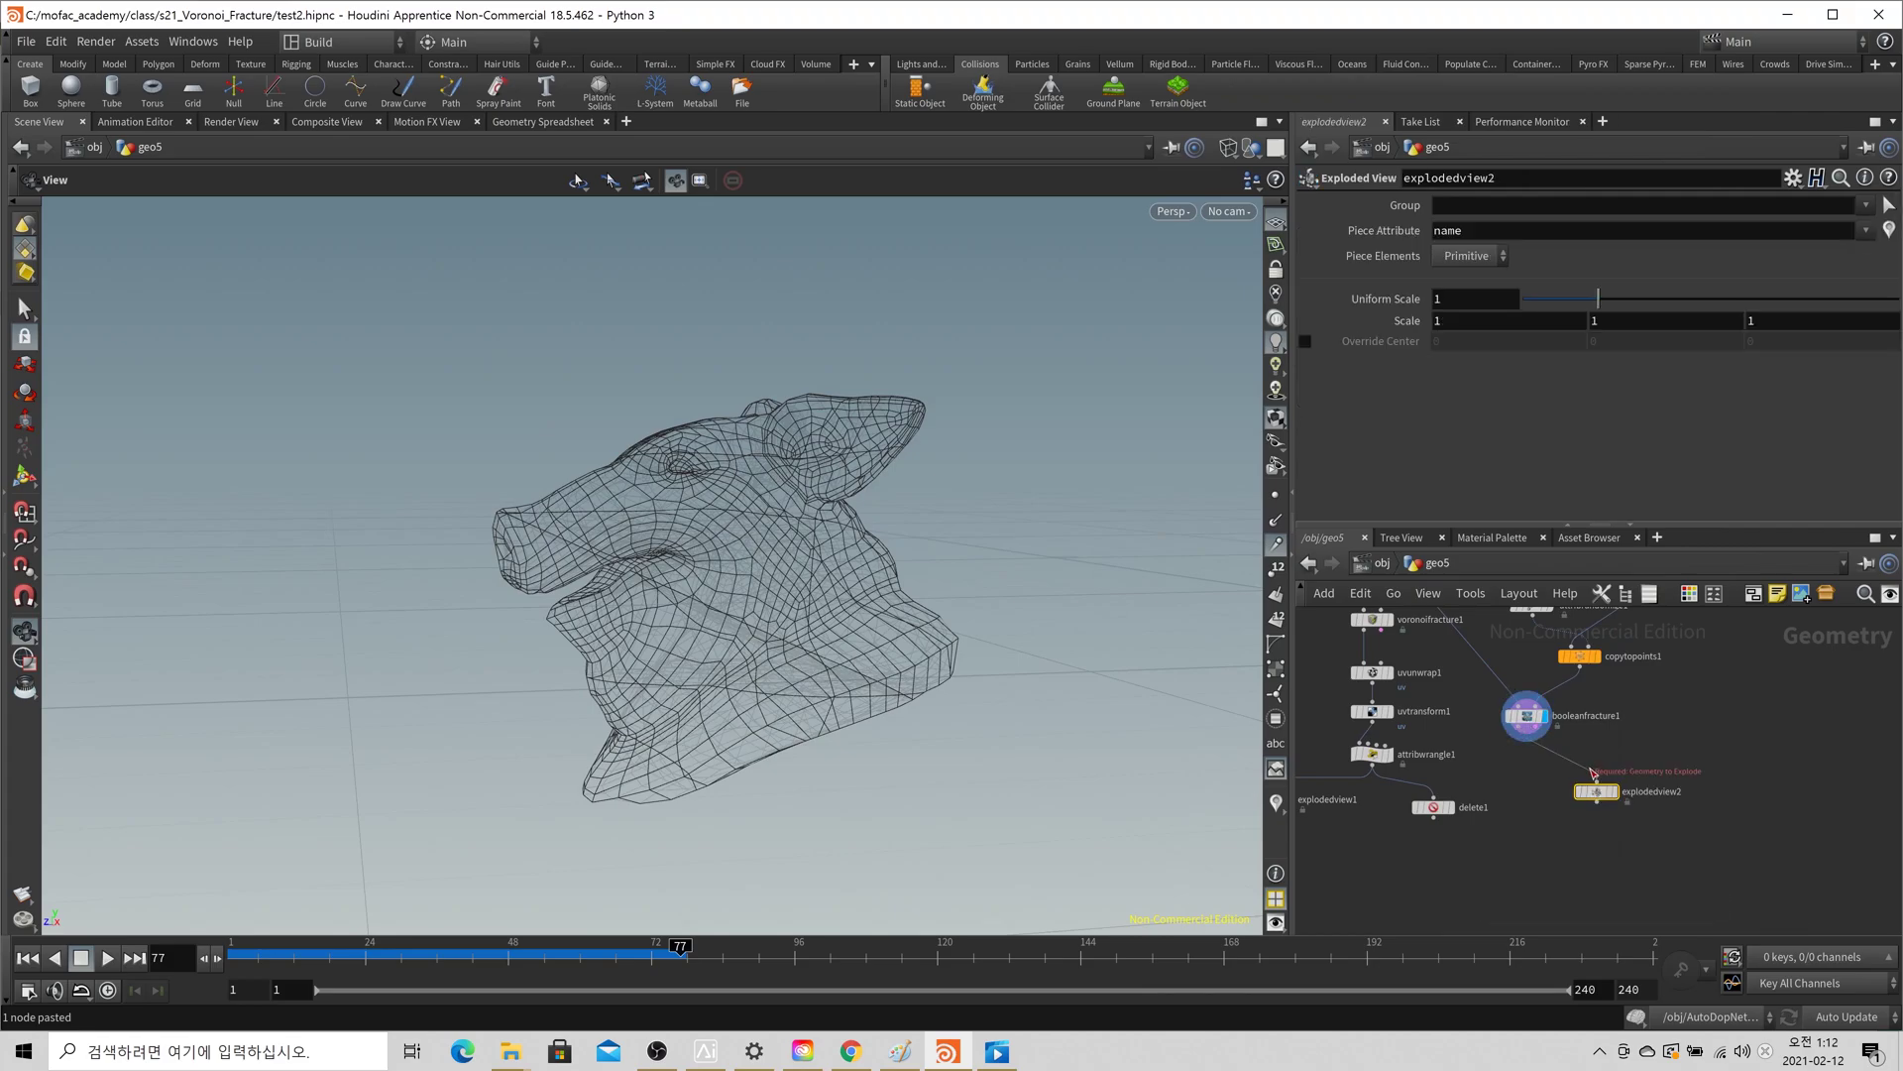
{"action": "left_click", "coordinate": [1618, 794]}
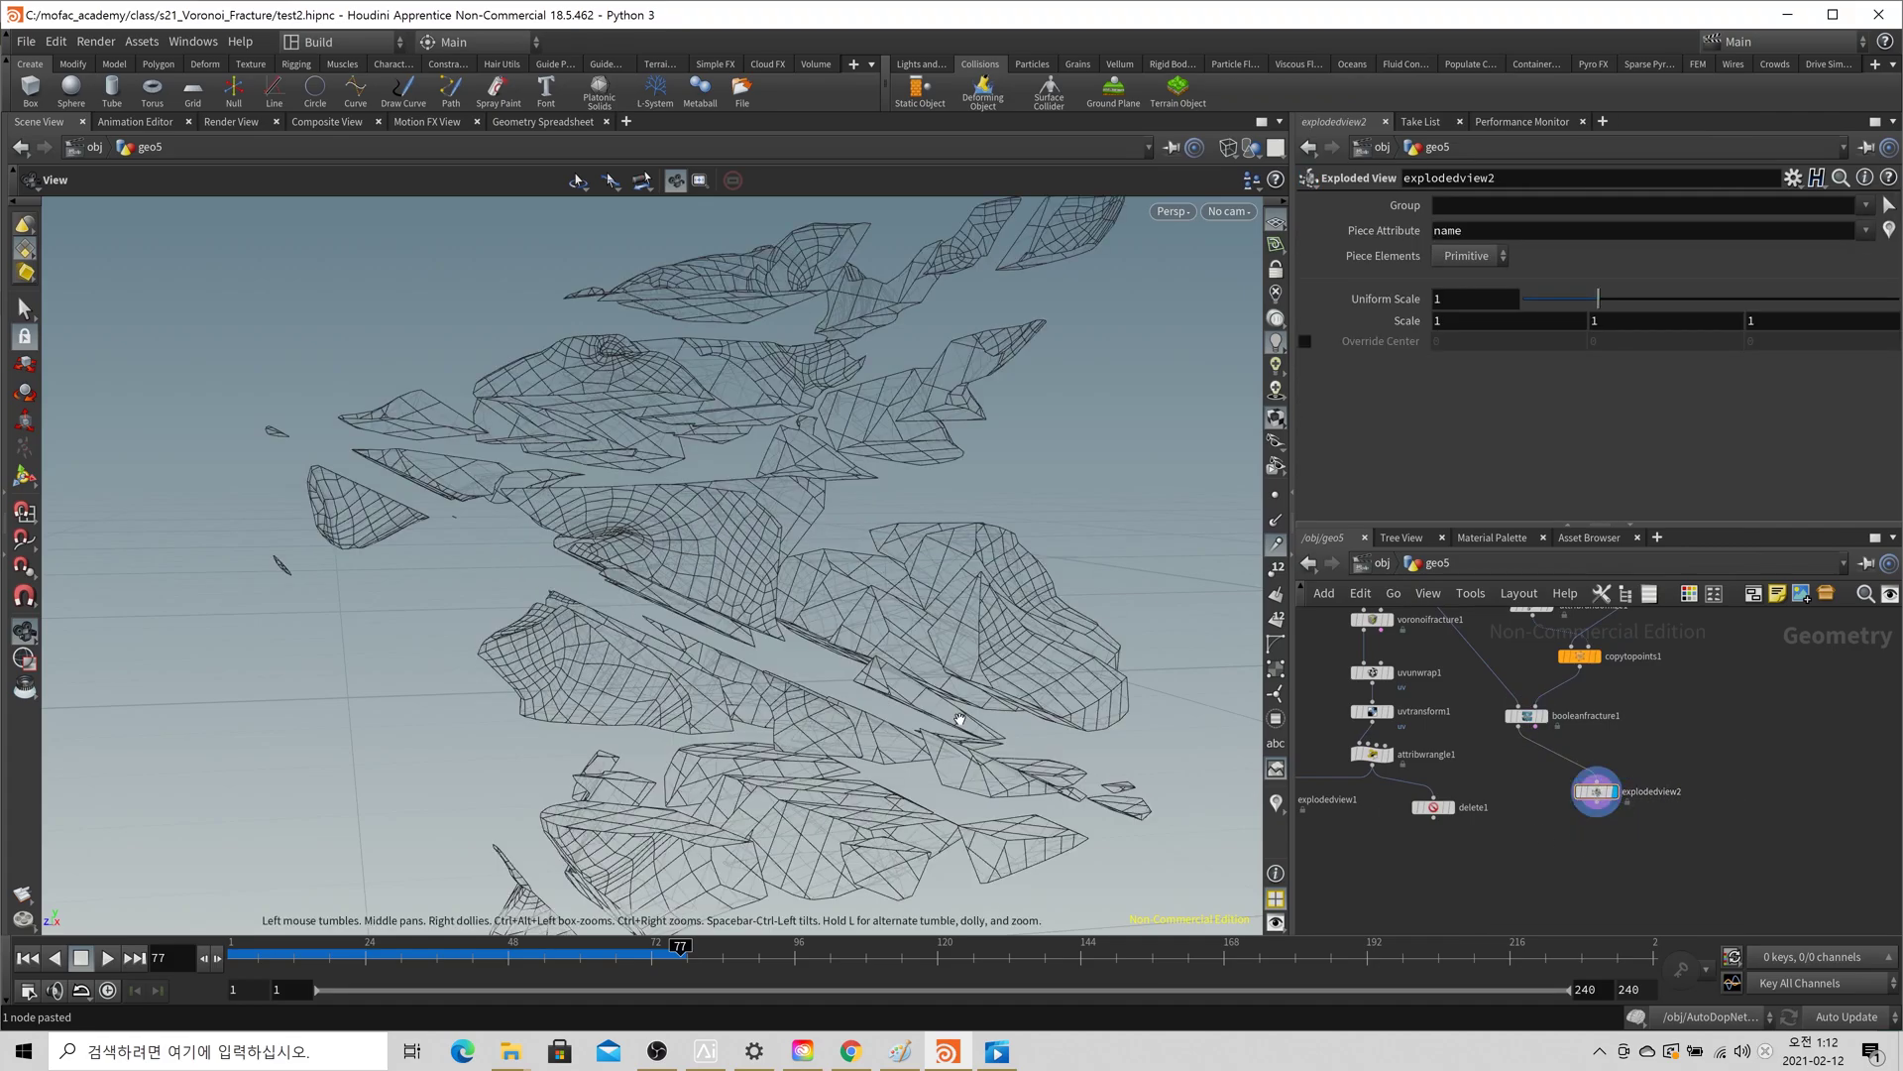
- Return the viewport to shaded display and examine the inside faces of the boolean-fractured pieces from several angles
{"action": "key", "text": "shift+w"}
{"action": "left_click_drag", "start_coordinate": [966, 682], "coordinate": [639, 679]}
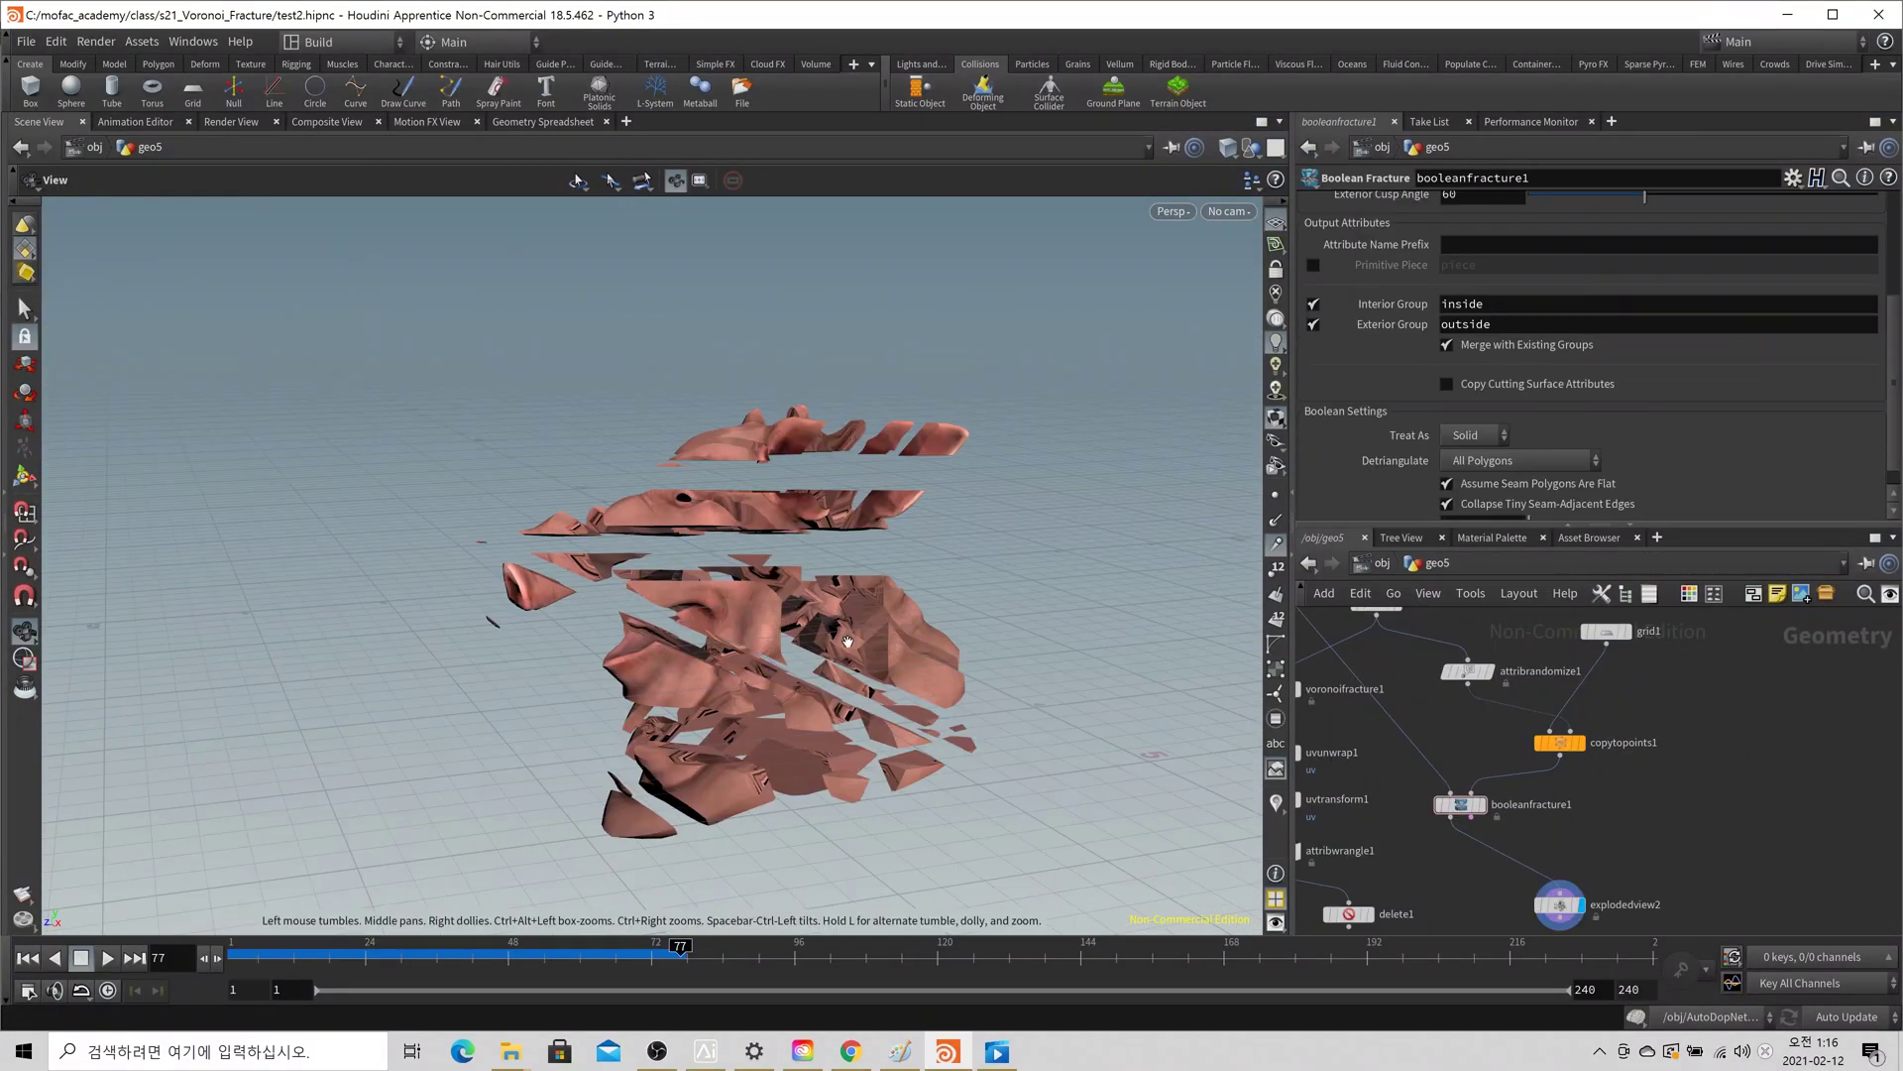
{"action": "left_click_drag", "start_coordinate": [848, 642], "coordinate": [866, 574]}
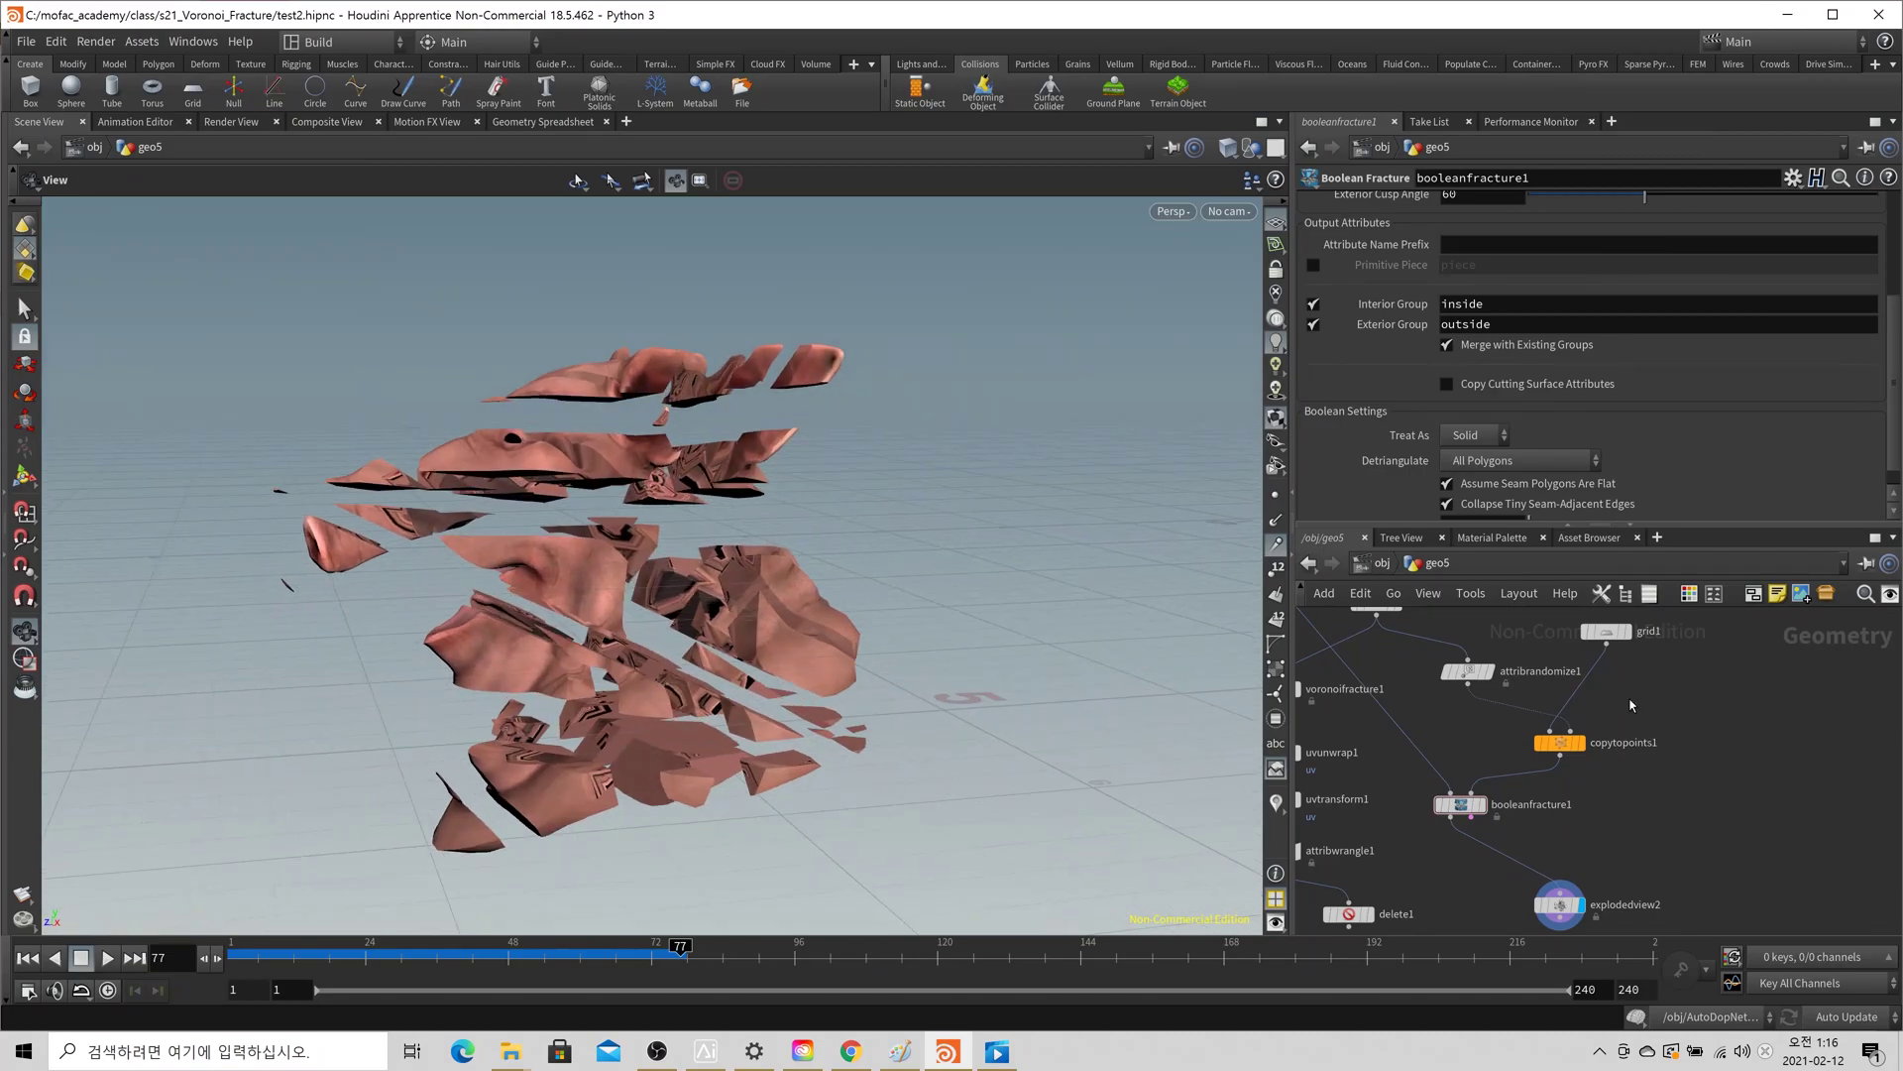
{"action": "left_click_drag", "start_coordinate": [842, 724], "coordinate": [877, 708]}
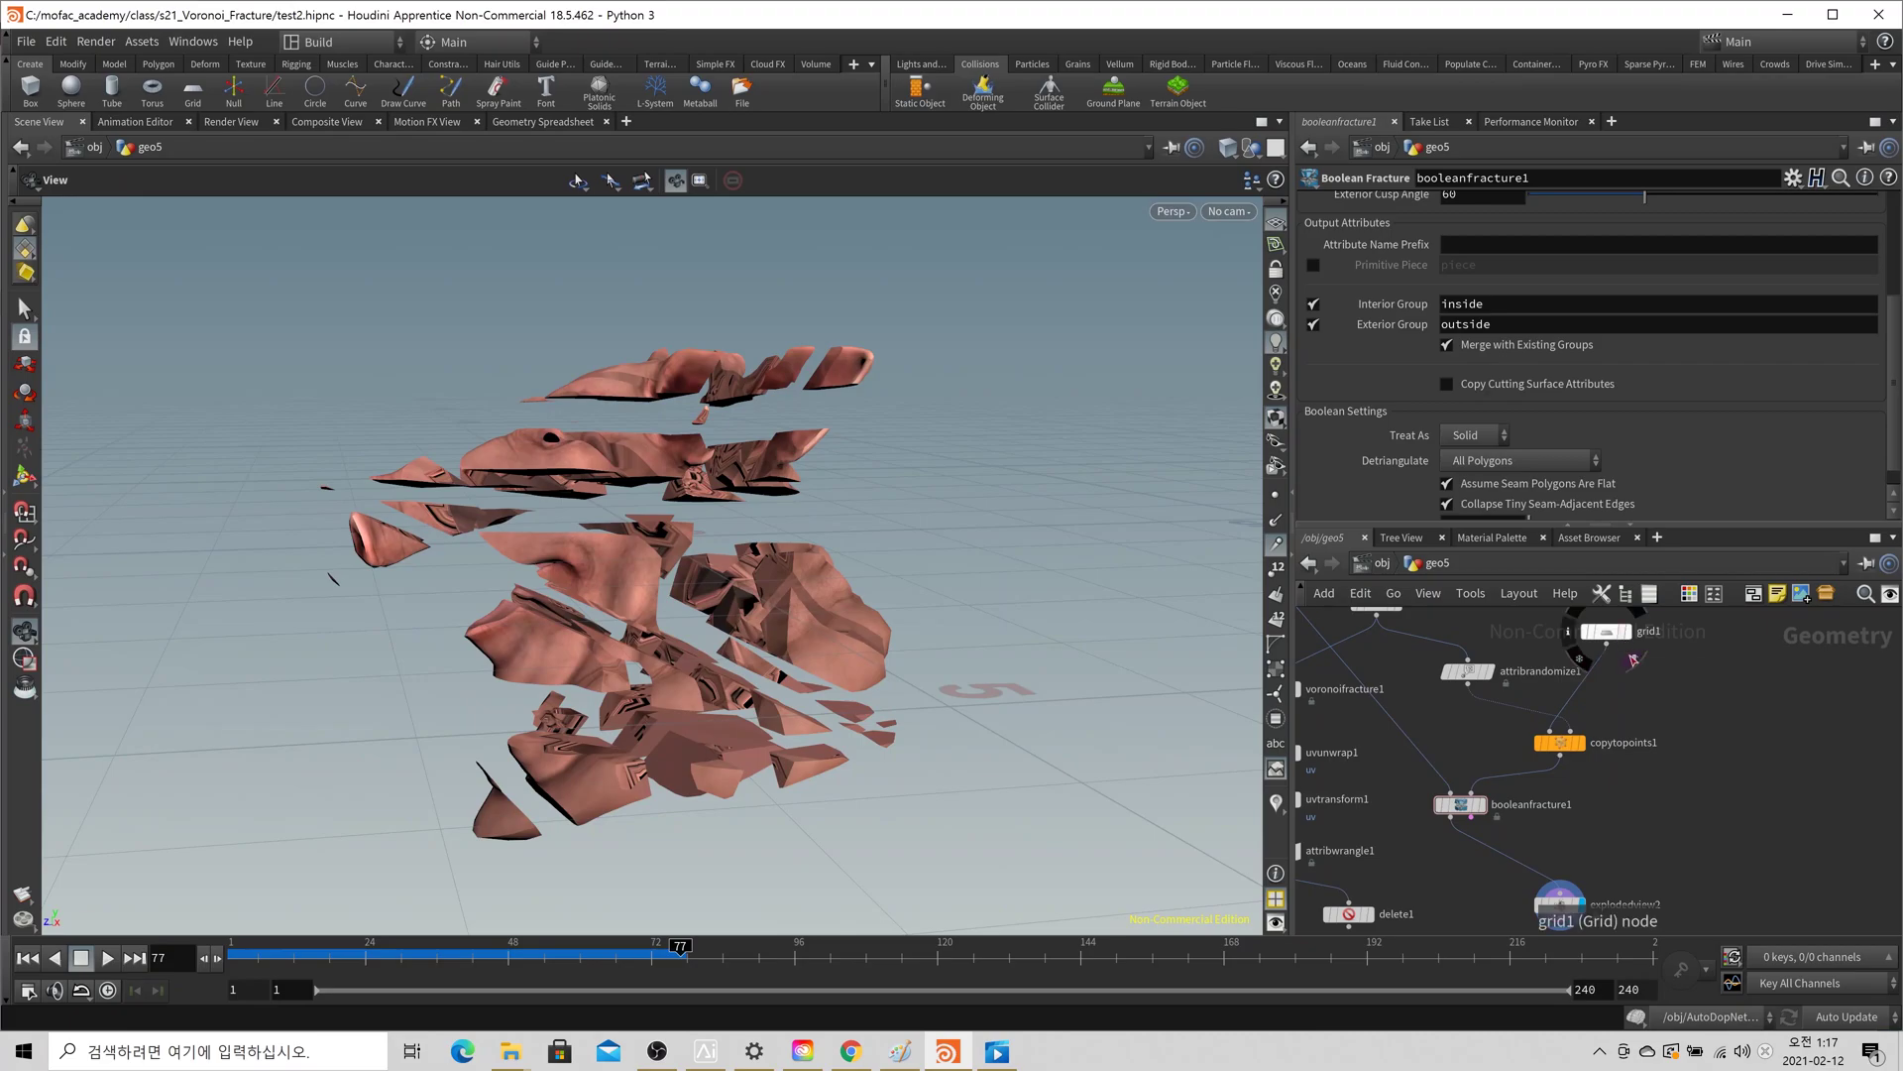
{"action": "scroll", "coordinate": [795, 591], "scroll_direction": "up", "scroll_amount": 3}
{"action": "left_click_drag", "start_coordinate": [796, 591], "coordinate": [570, 646]}
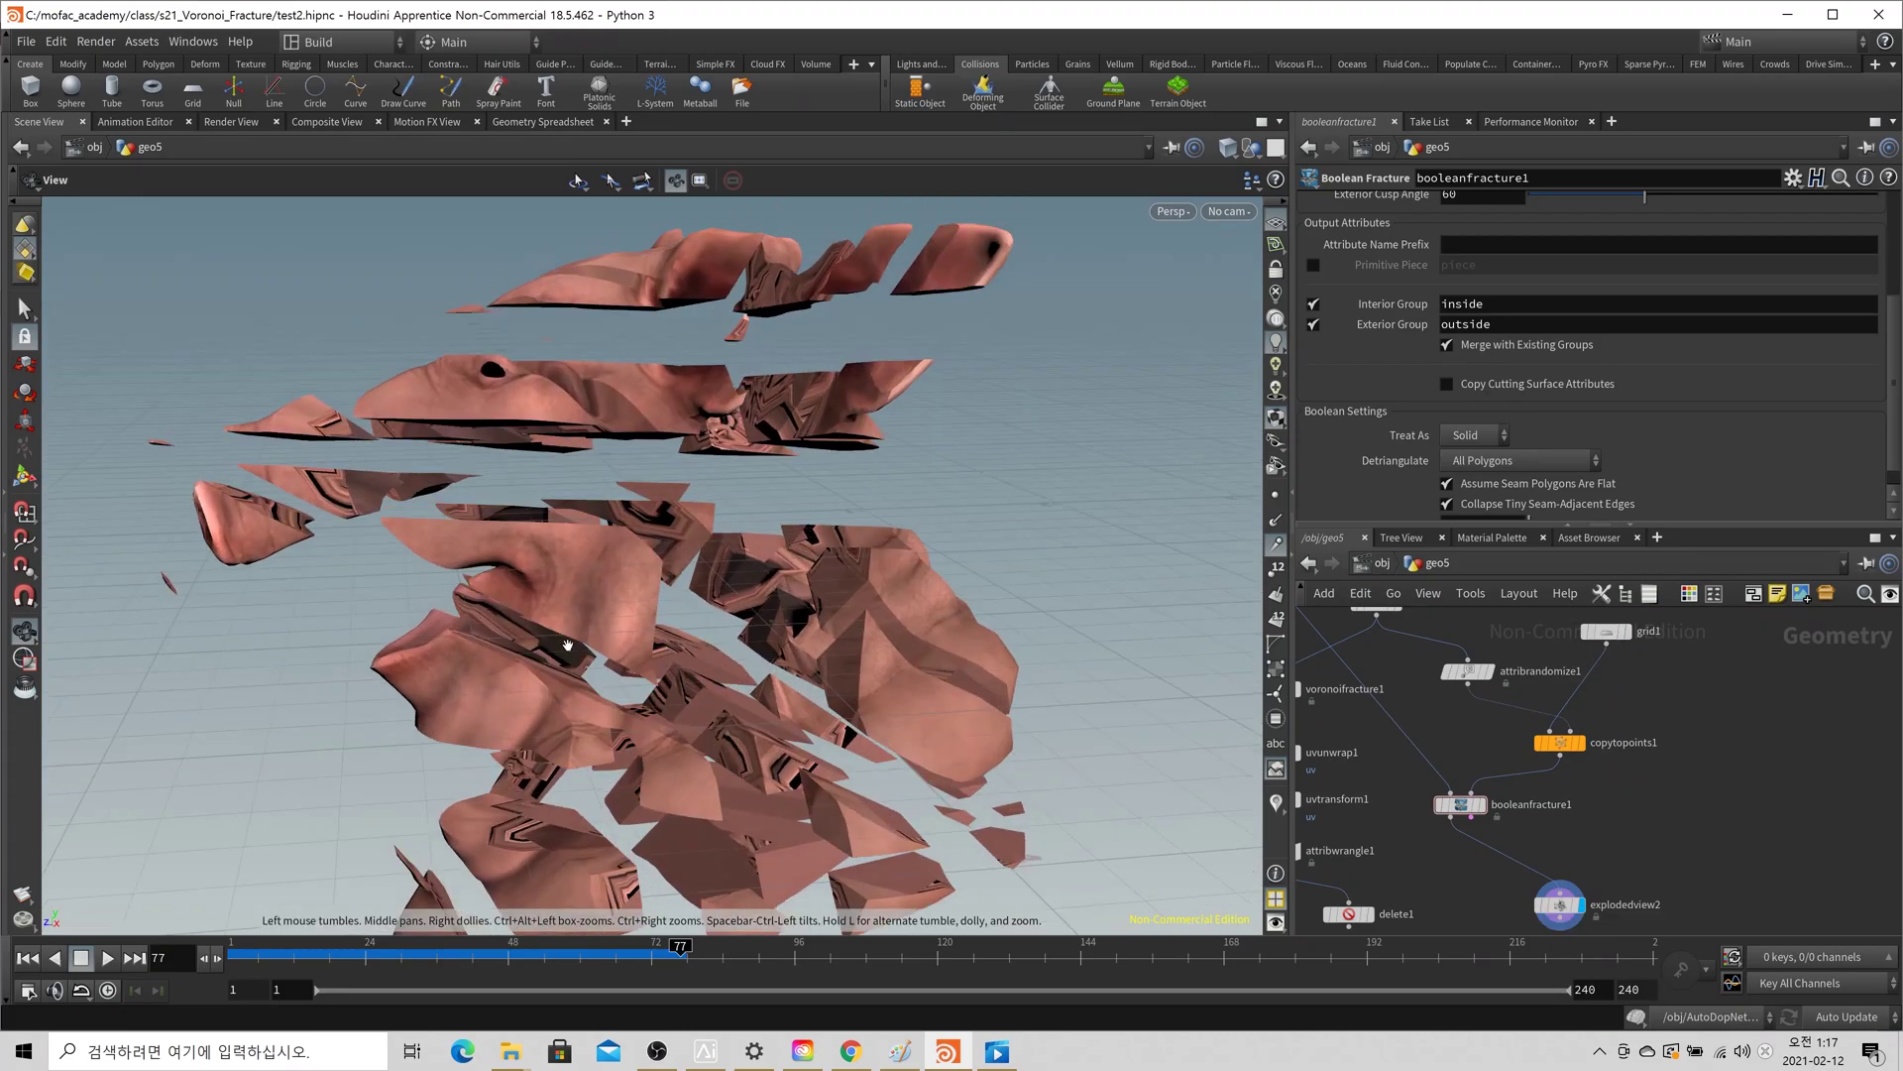
- Add a UV Texture node between the cutting grid and the Copy to Points node, and display its result
{"action": "scroll", "coordinate": [1587, 714], "scroll_direction": "down", "scroll_amount": 2}
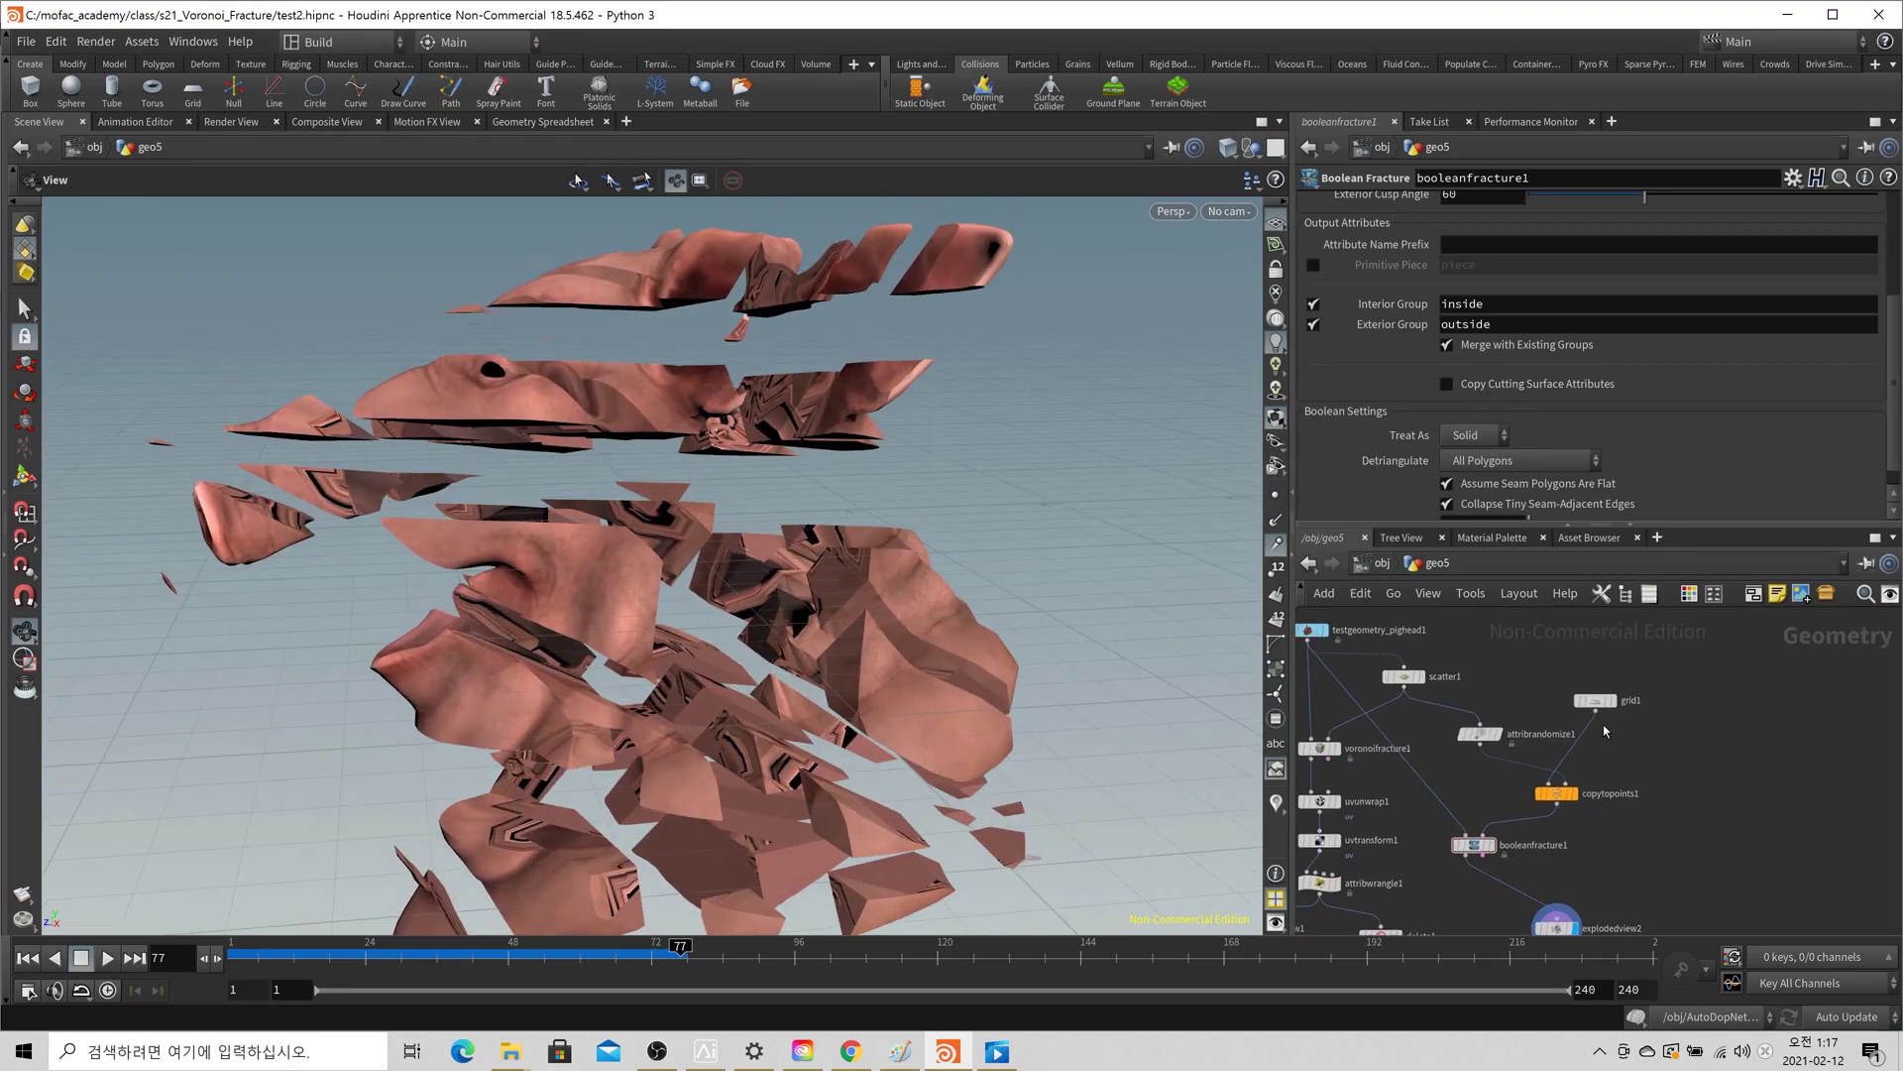
{"action": "left_click", "coordinate": [1616, 712]}
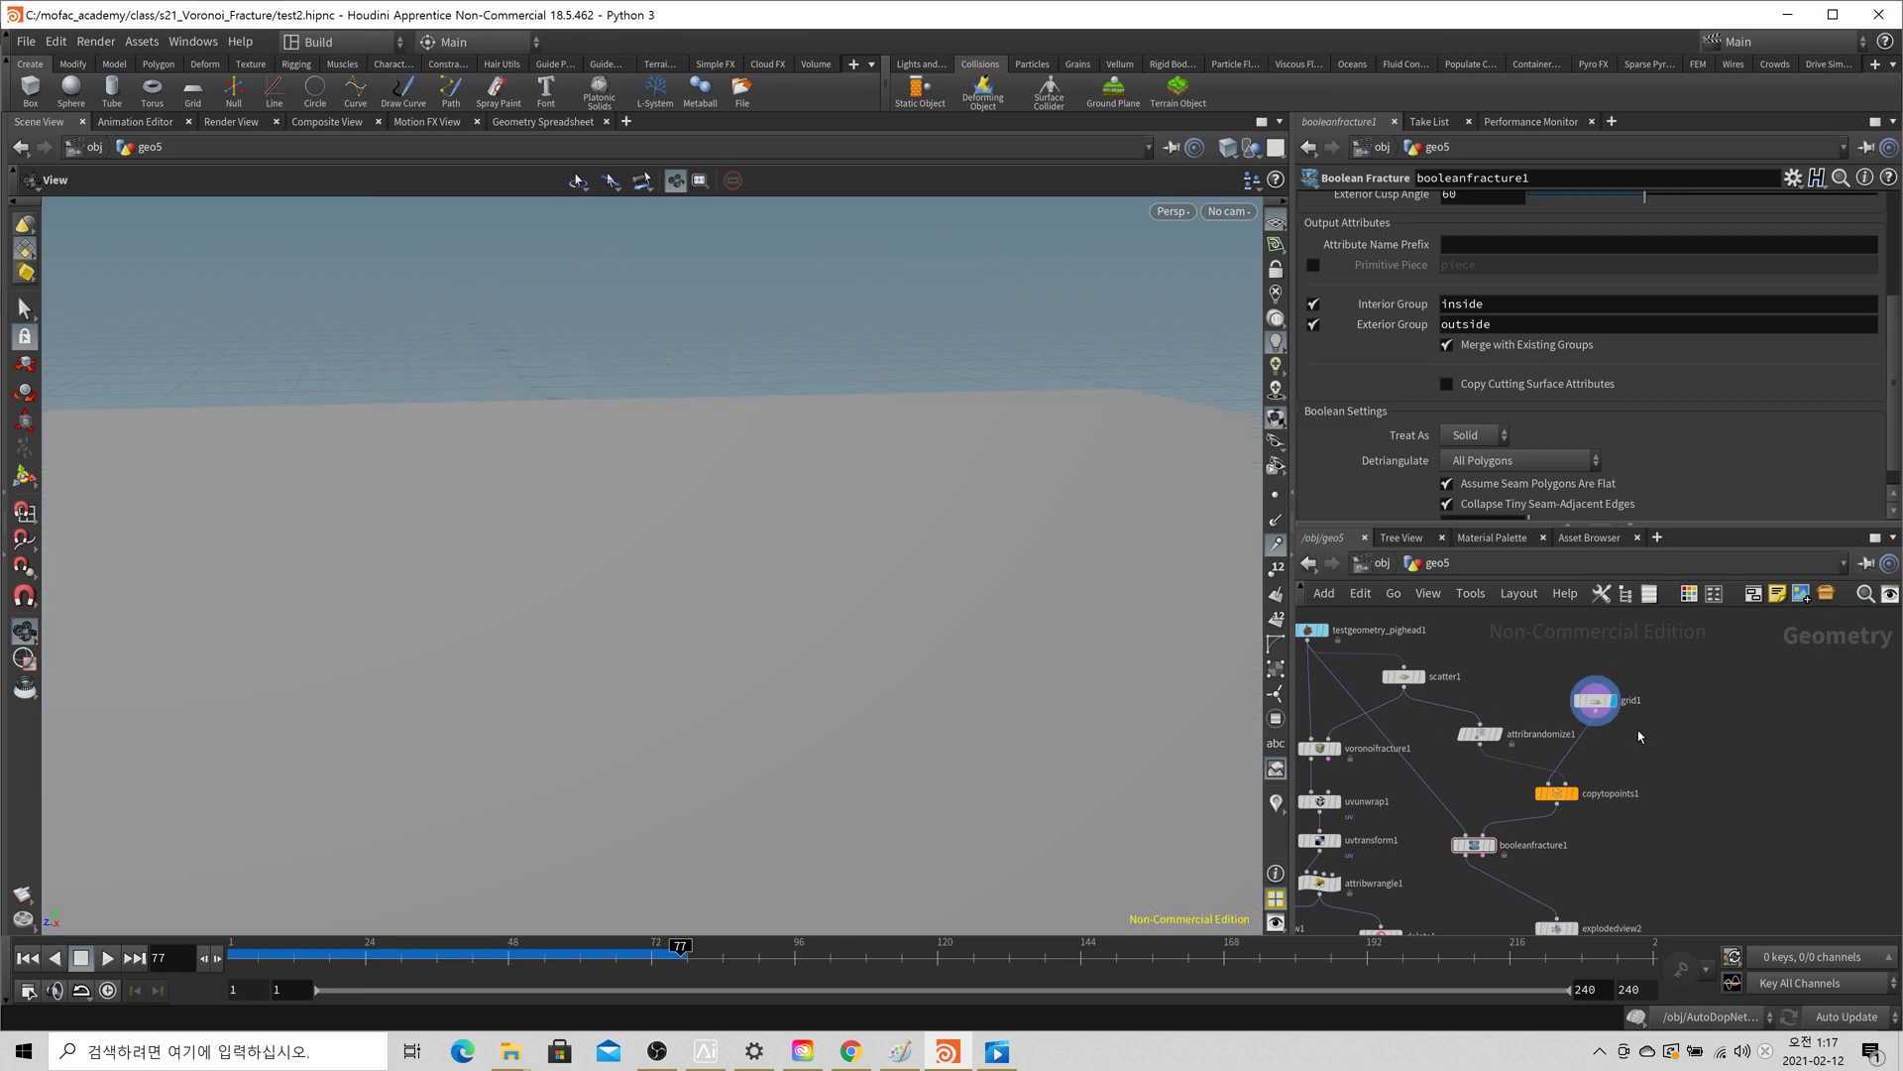
{"action": "key", "text": "Tab"}
{"action": "type", "text": "uvtex"}
{"action": "key", "text": "Return"}
{"action": "left_click", "coordinate": [1638, 732]}
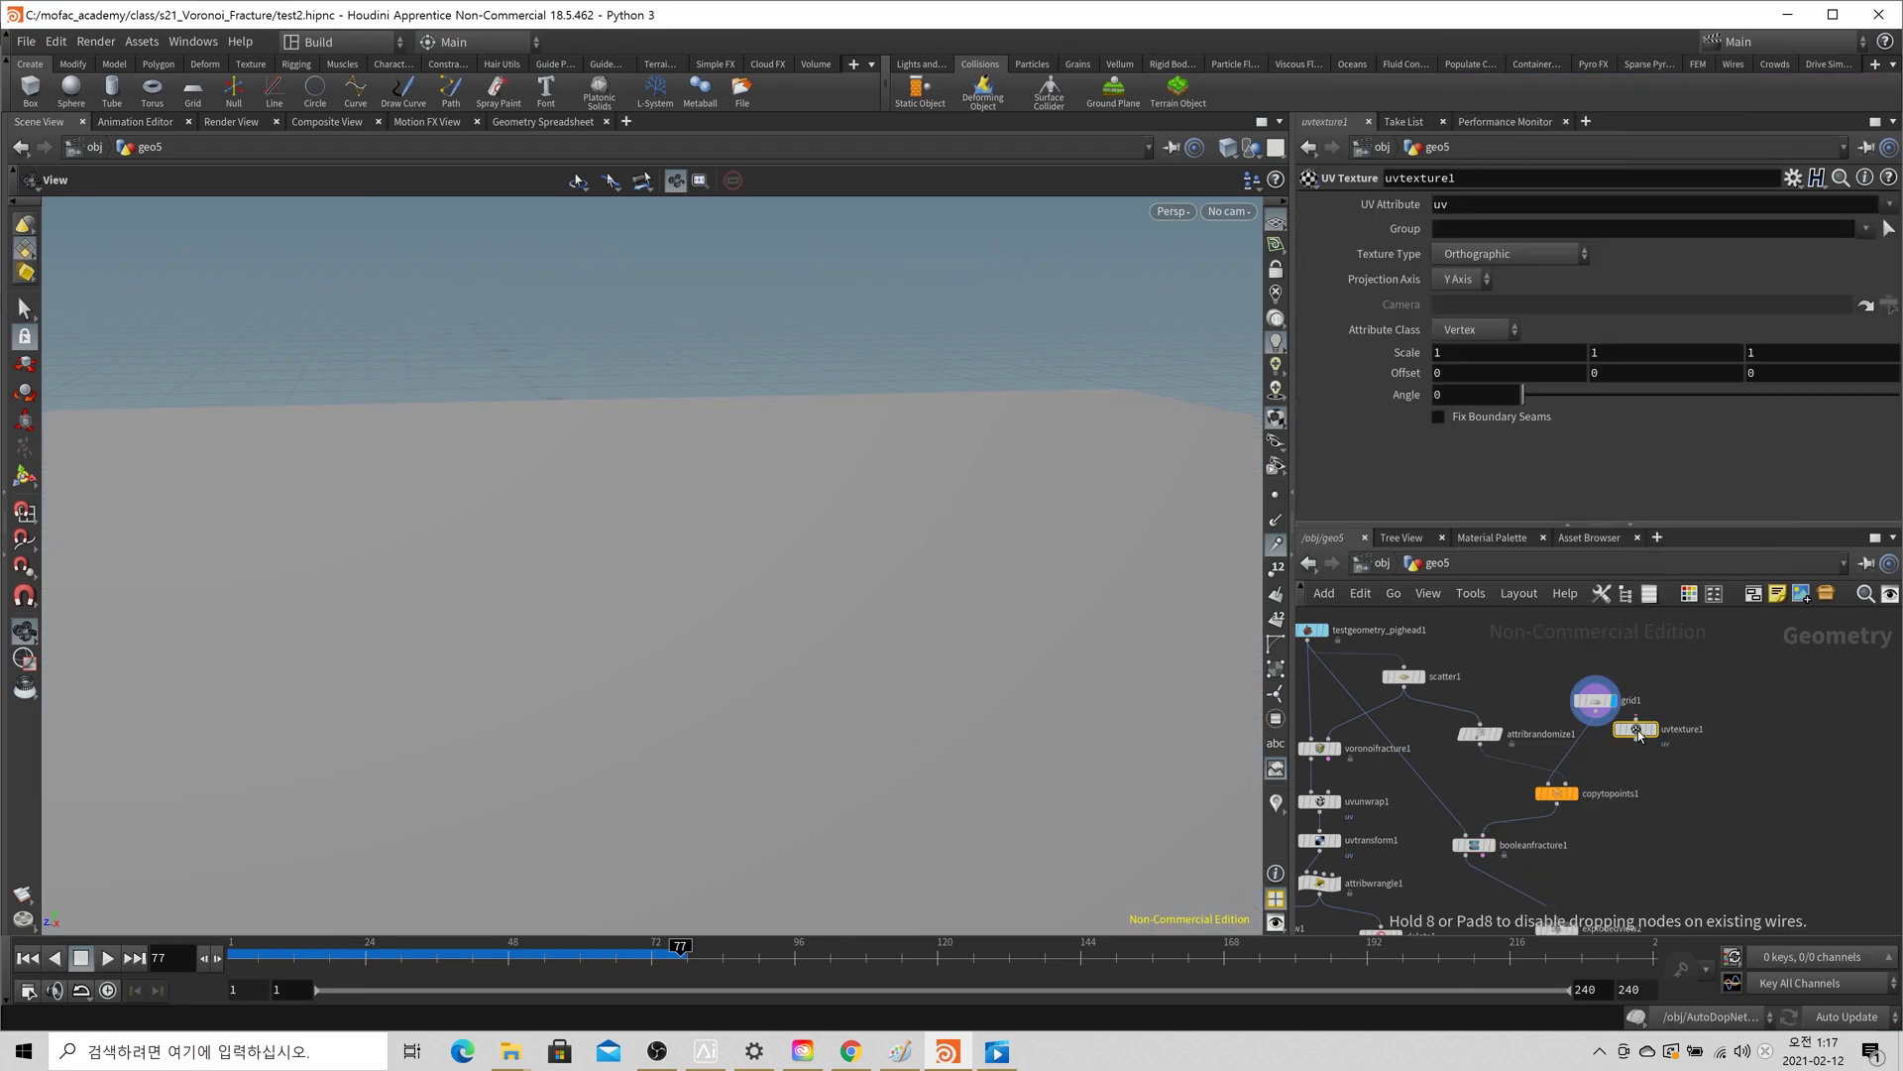
{"action": "left_click_drag", "start_coordinate": [1638, 734], "coordinate": [1598, 745]}
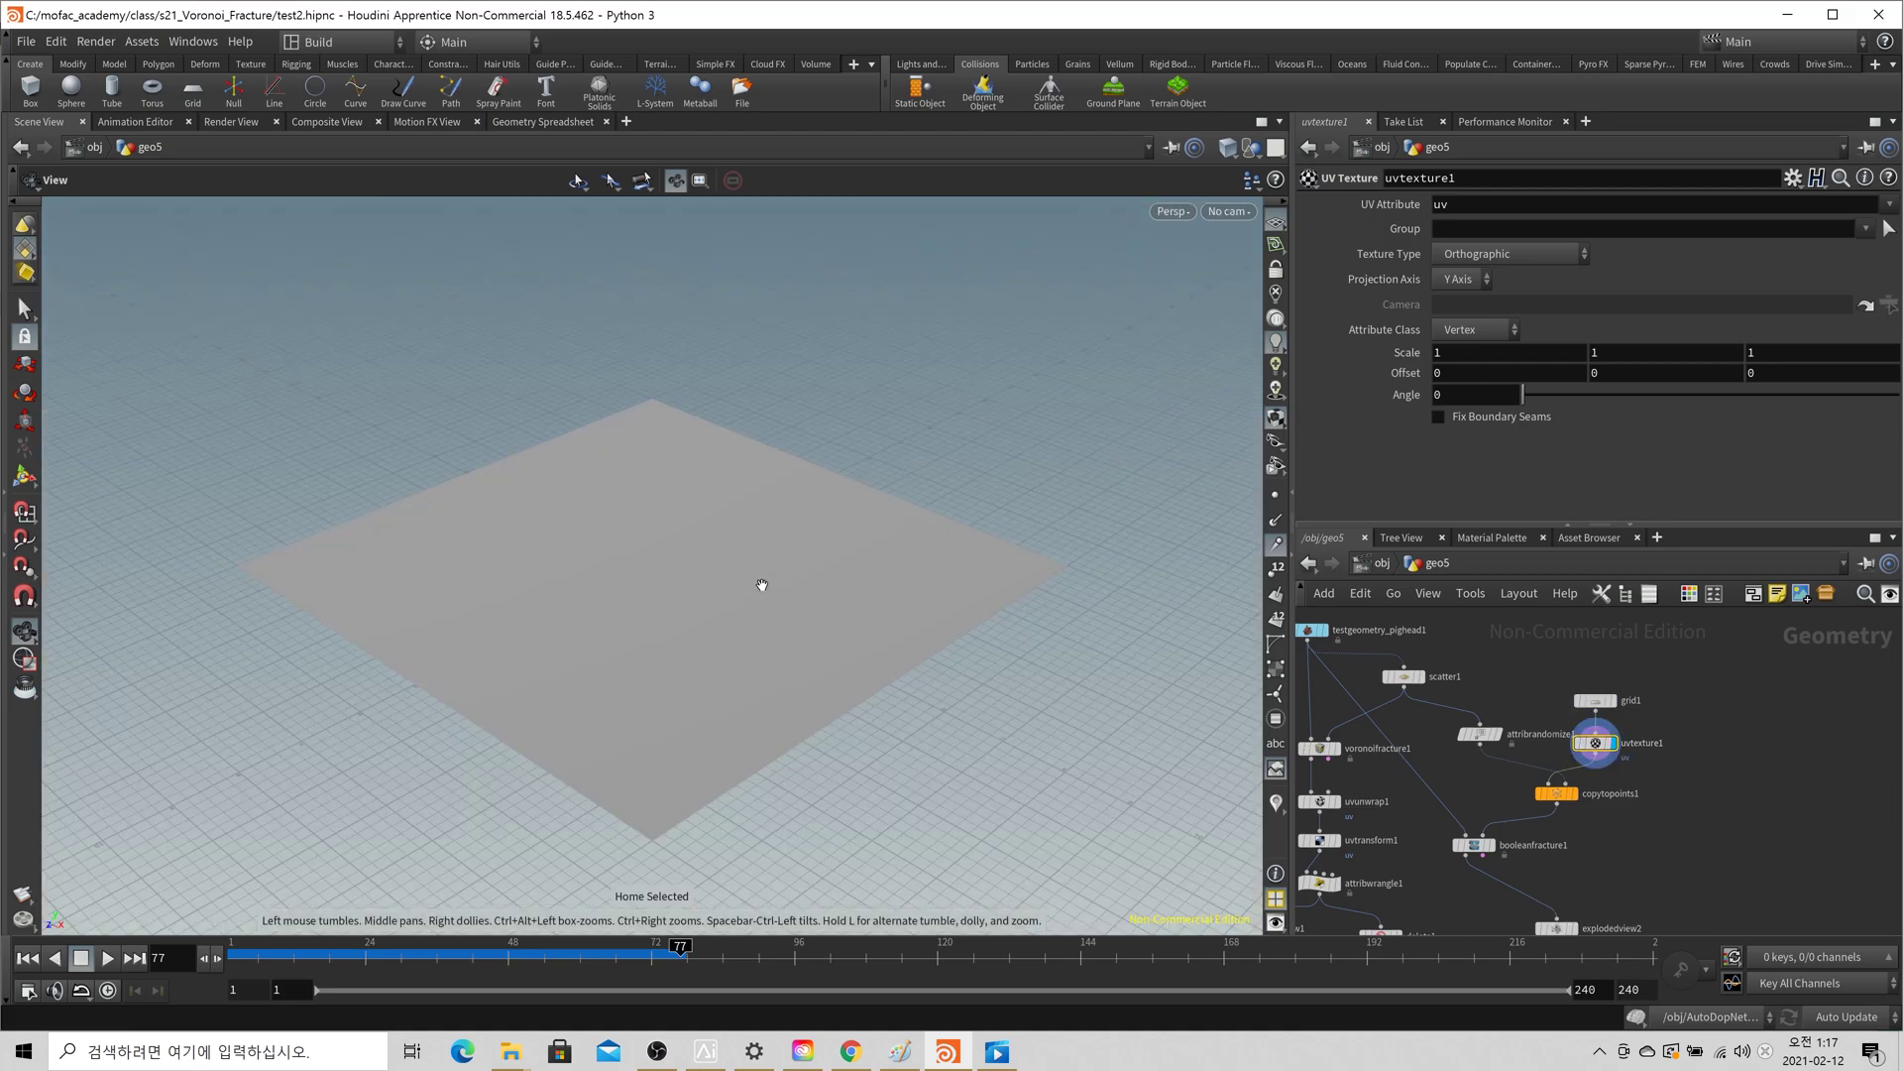
{"action": "scroll", "coordinate": [1593, 811], "scroll_direction": "up", "scroll_amount": 3}
{"action": "scroll", "coordinate": [1593, 811], "scroll_direction": "down", "scroll_amount": 1}
- Display the Copy to Points node in the UV view and inspect the attributes of it and the Attribute Randomize node
{"action": "left_click", "coordinate": [1572, 810]}
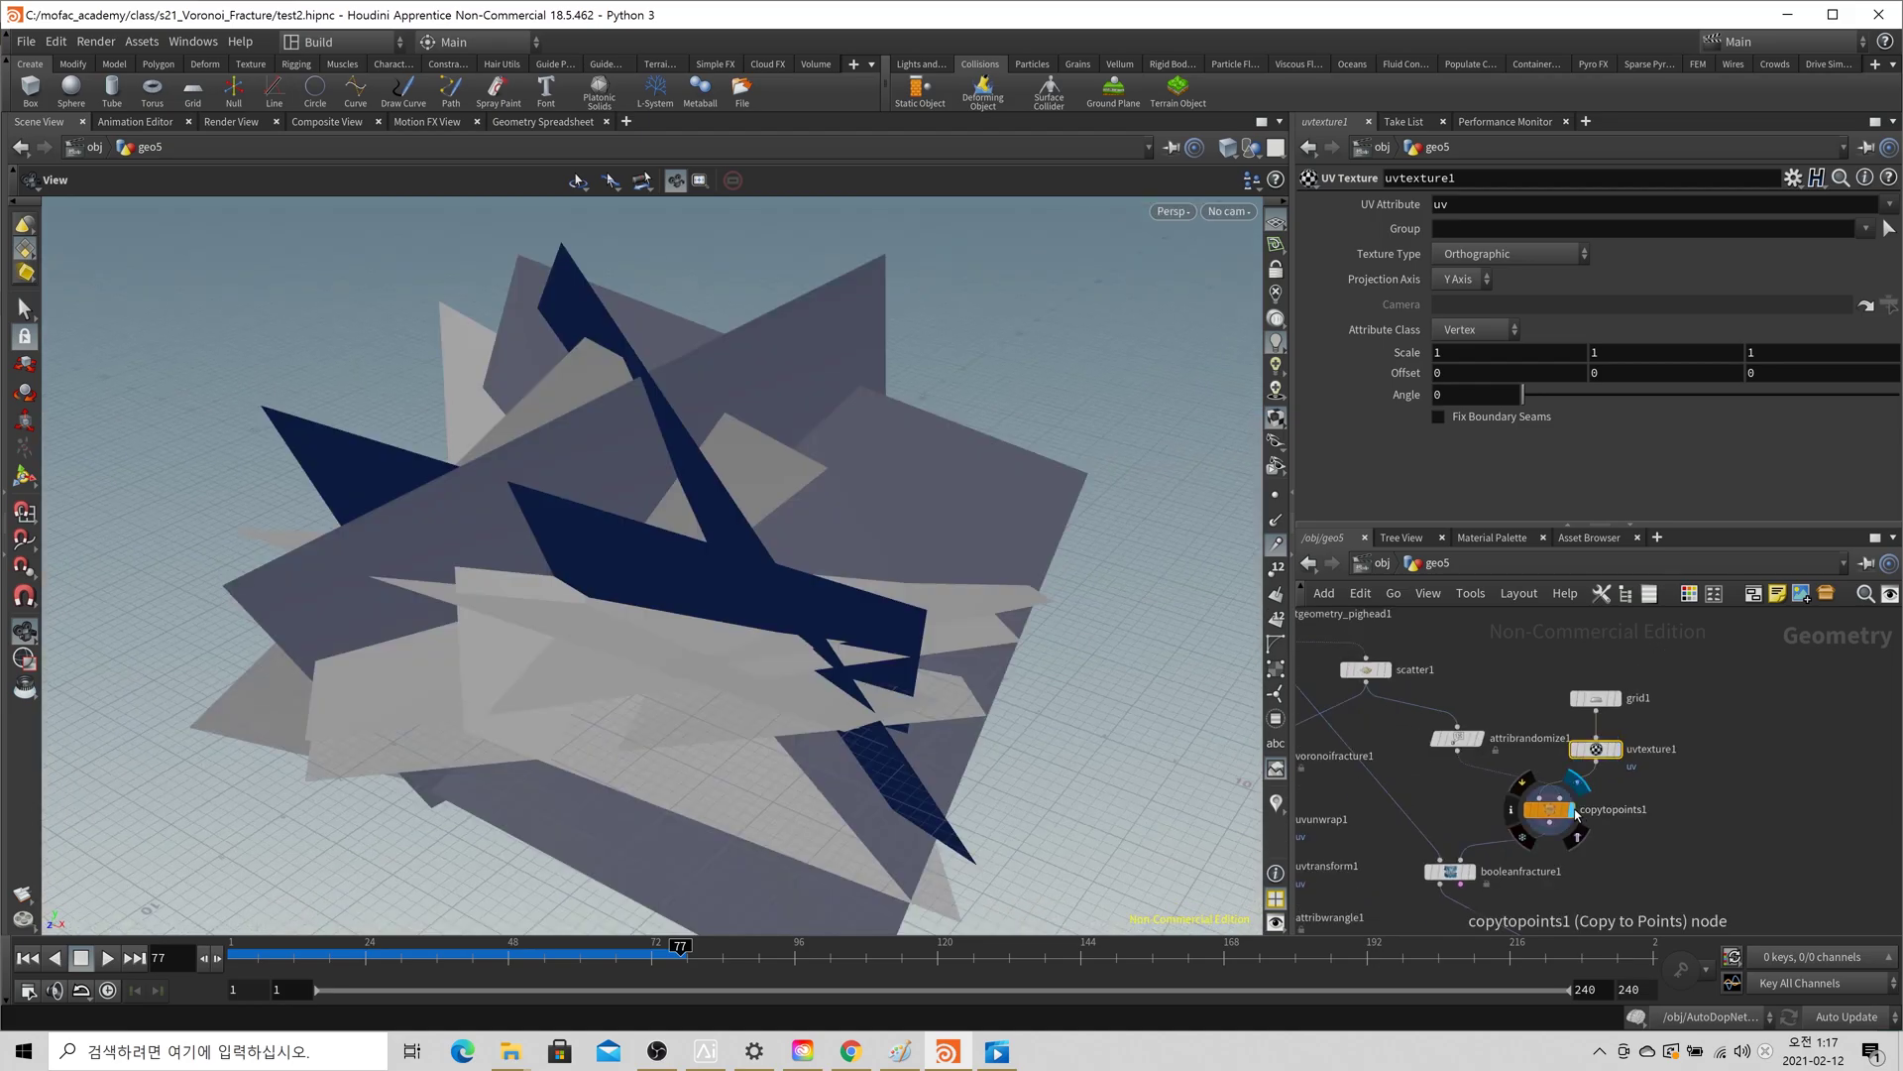
{"action": "left_click", "coordinate": [1547, 809]}
{"action": "key", "text": "space+5"}
{"action": "scroll", "coordinate": [932, 672], "scroll_direction": "down", "scroll_amount": 2}
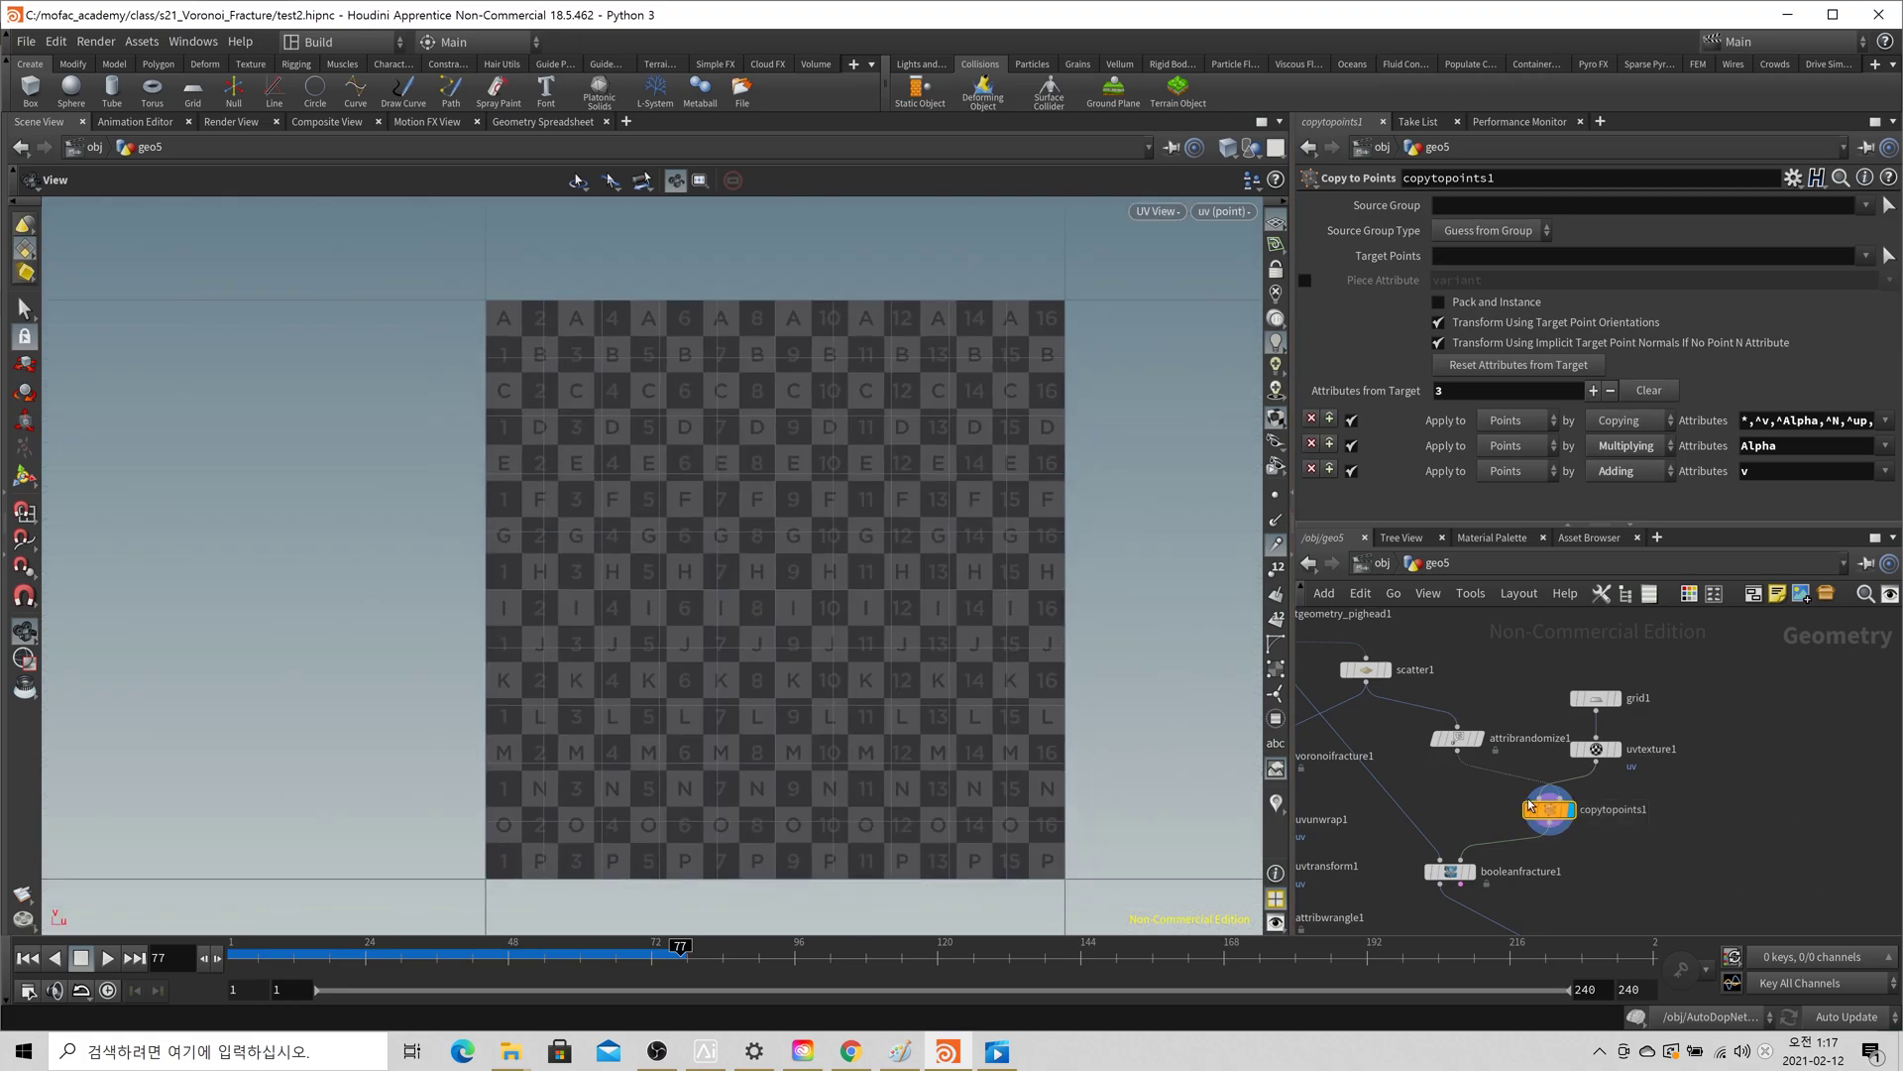
{"action": "scroll", "coordinate": [1477, 763], "scroll_direction": "up", "scroll_amount": 2}
{"action": "left_click", "coordinate": [1451, 724]}
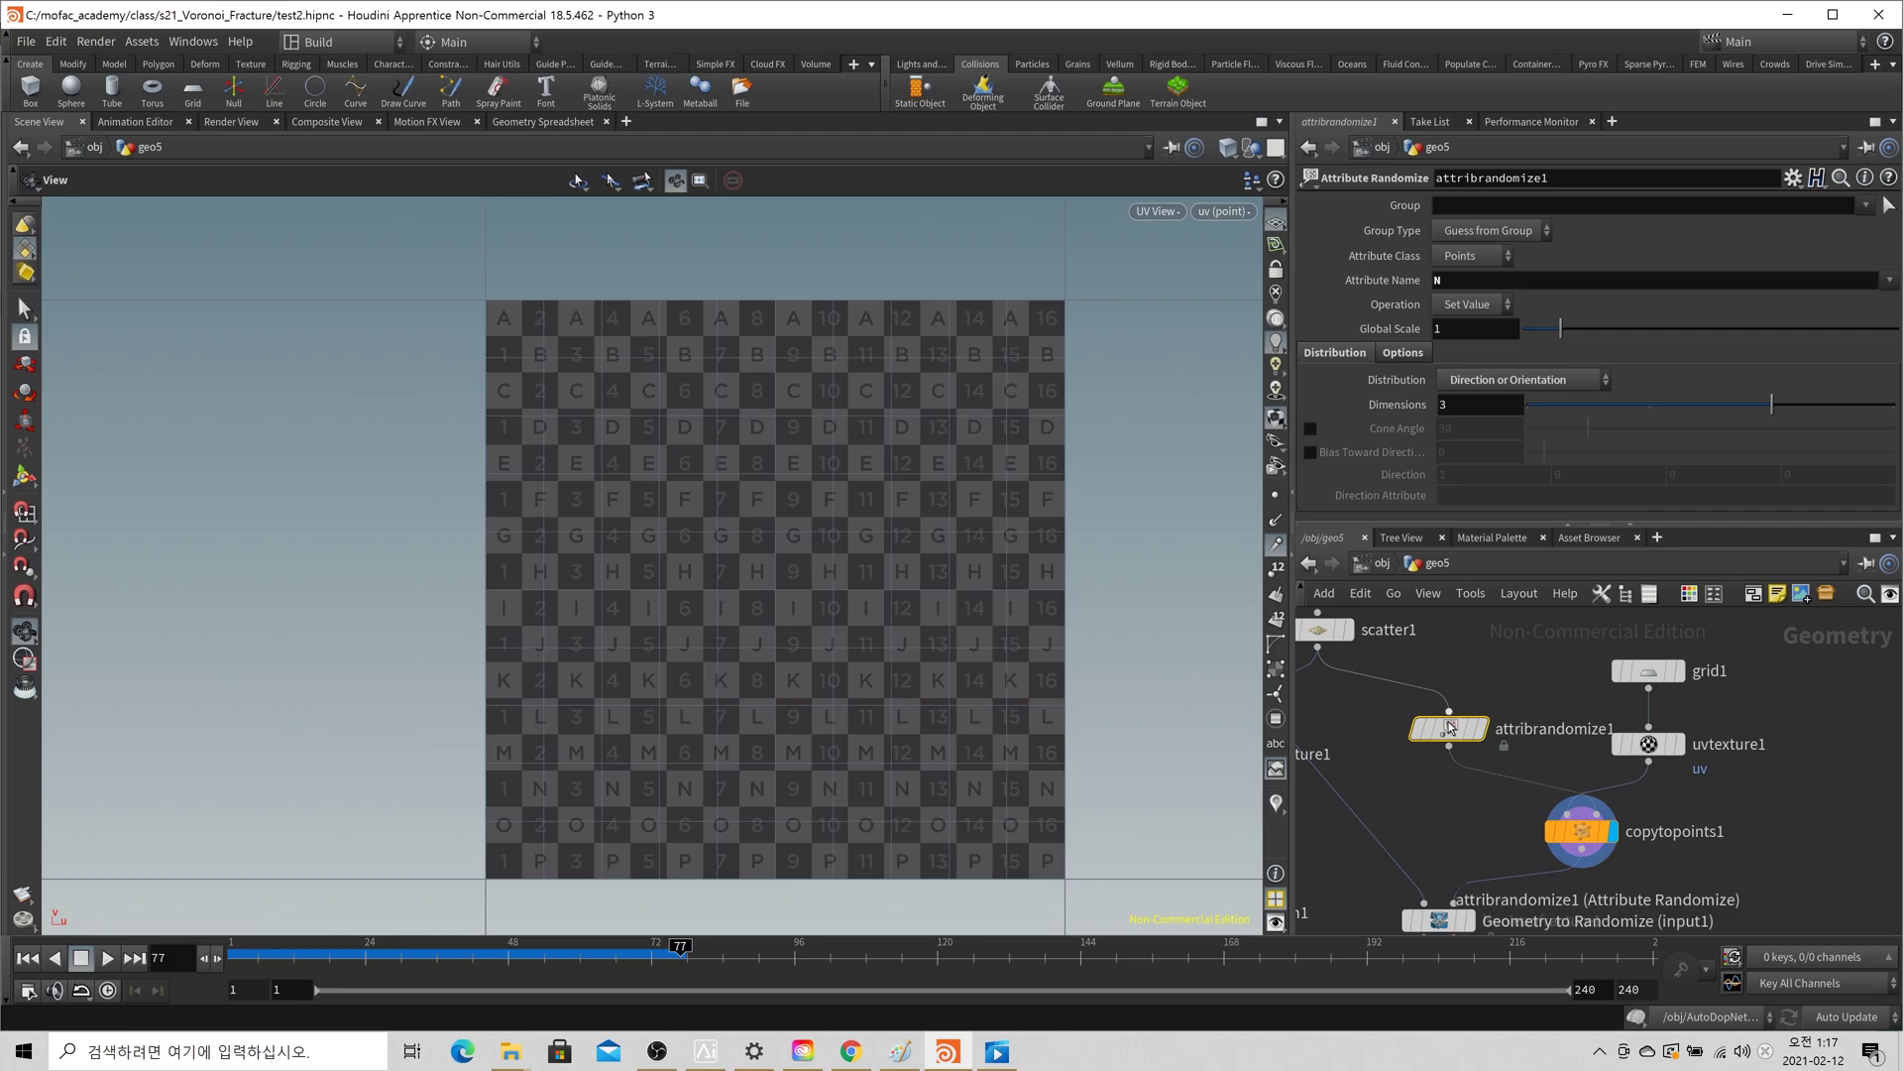
{"action": "middle_click_drag", "start_coordinate": [1451, 723], "coordinate": [1614, 840]}
{"action": "middle_click", "coordinate": [1614, 843]}
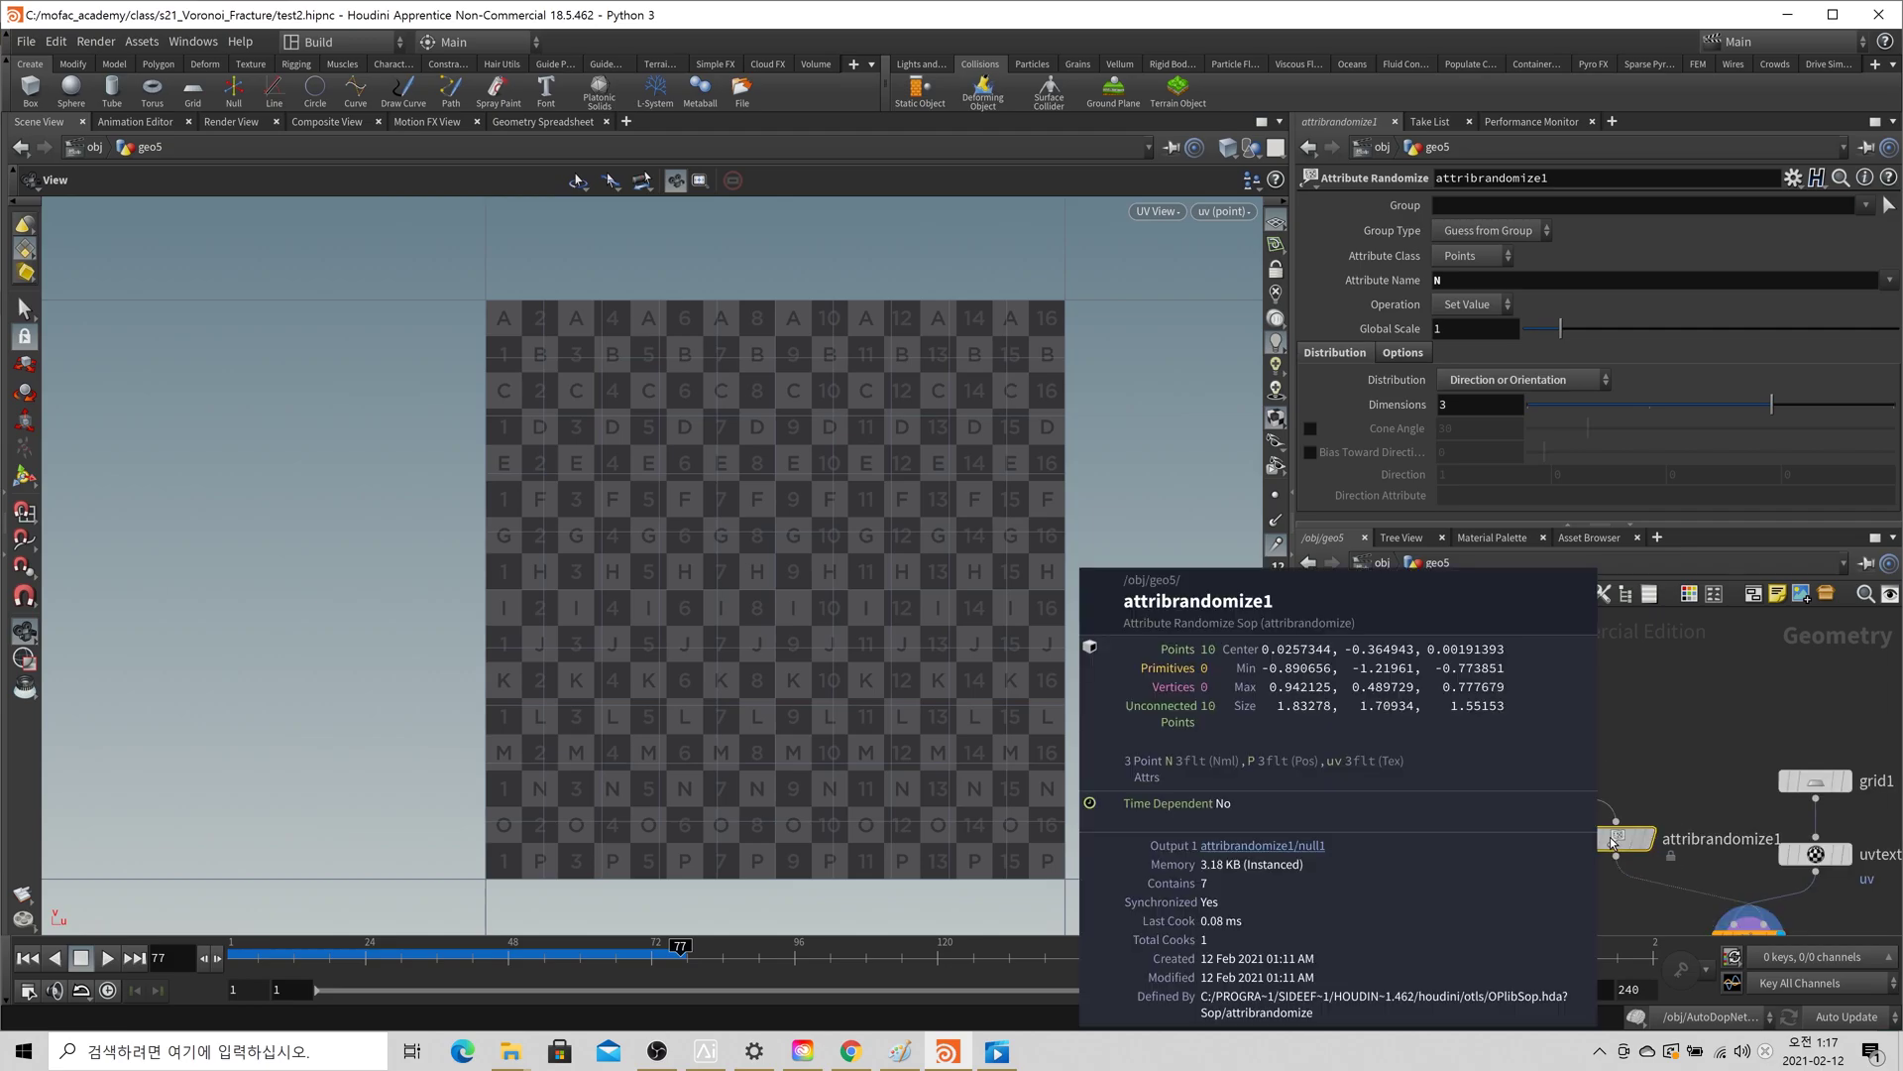
{"action": "middle_click_drag", "start_coordinate": [1760, 941], "coordinate": [1685, 799]}
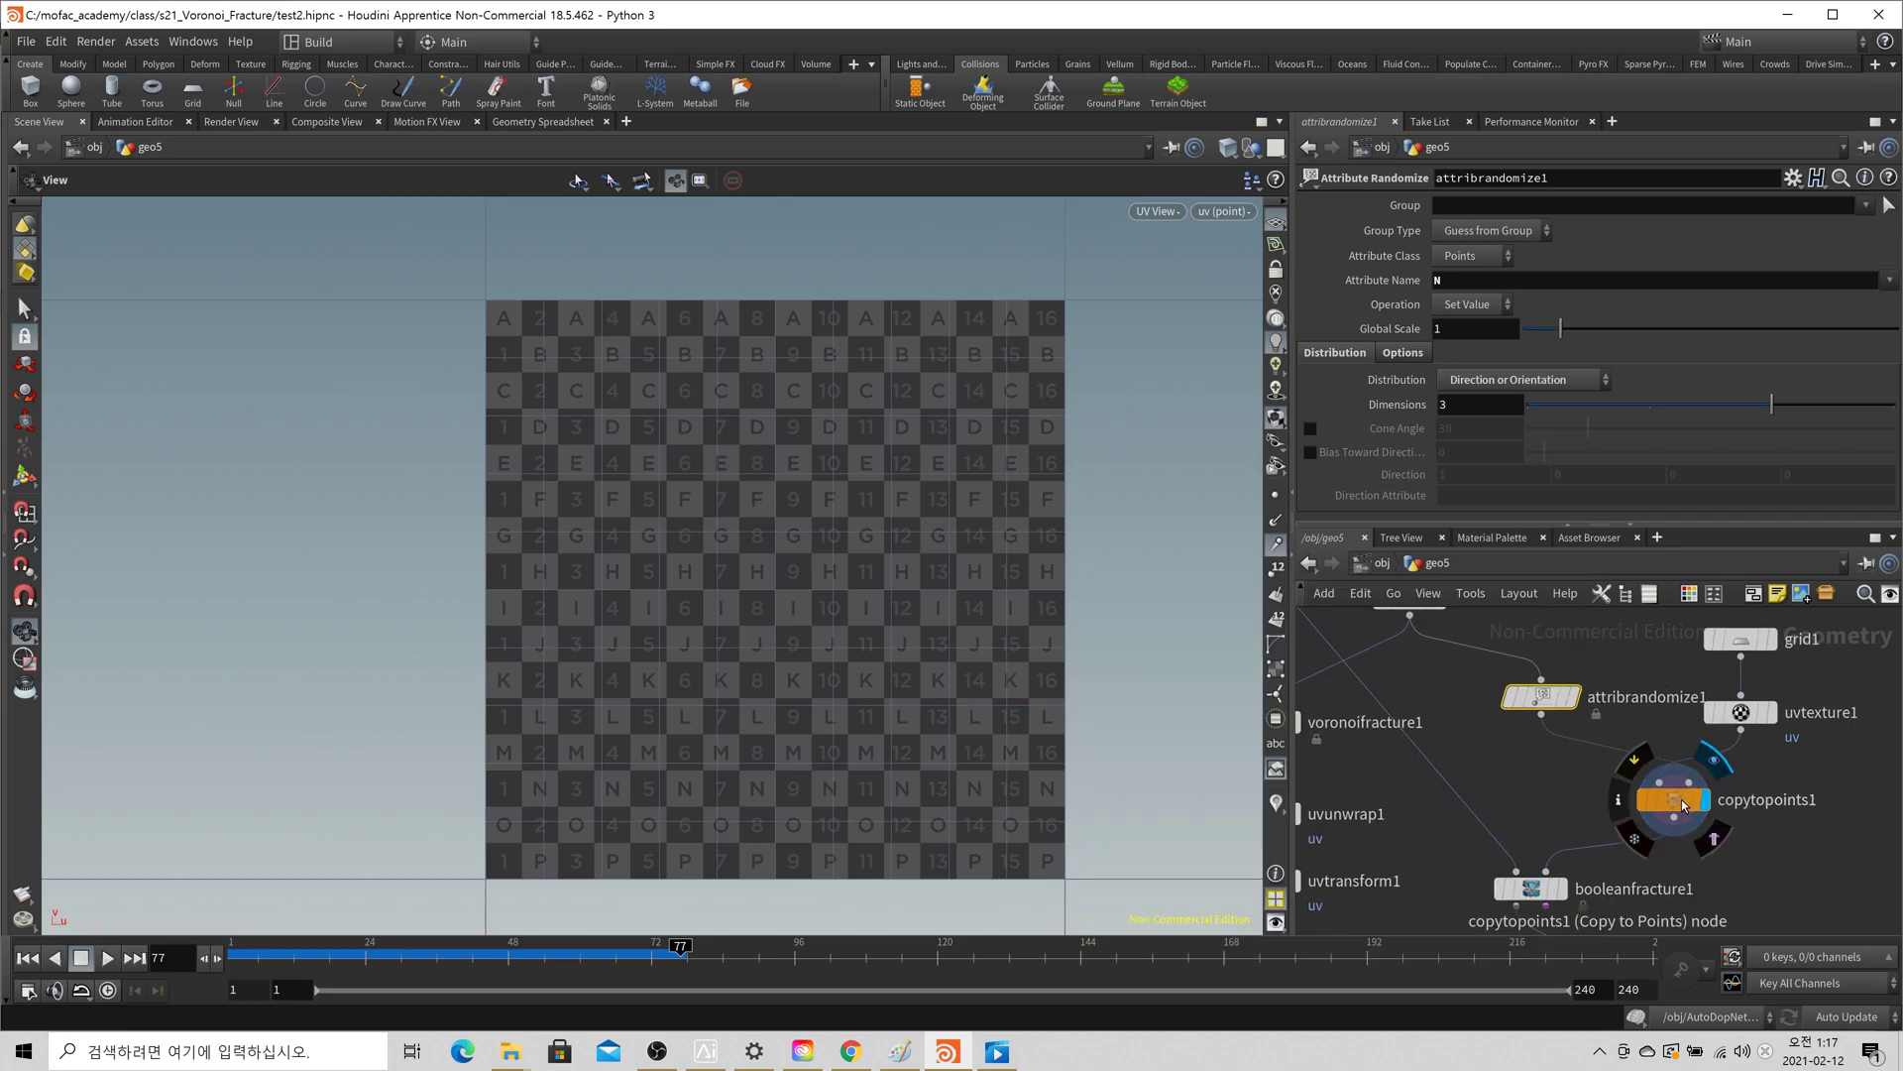
{"action": "middle_click", "coordinate": [1686, 799]}
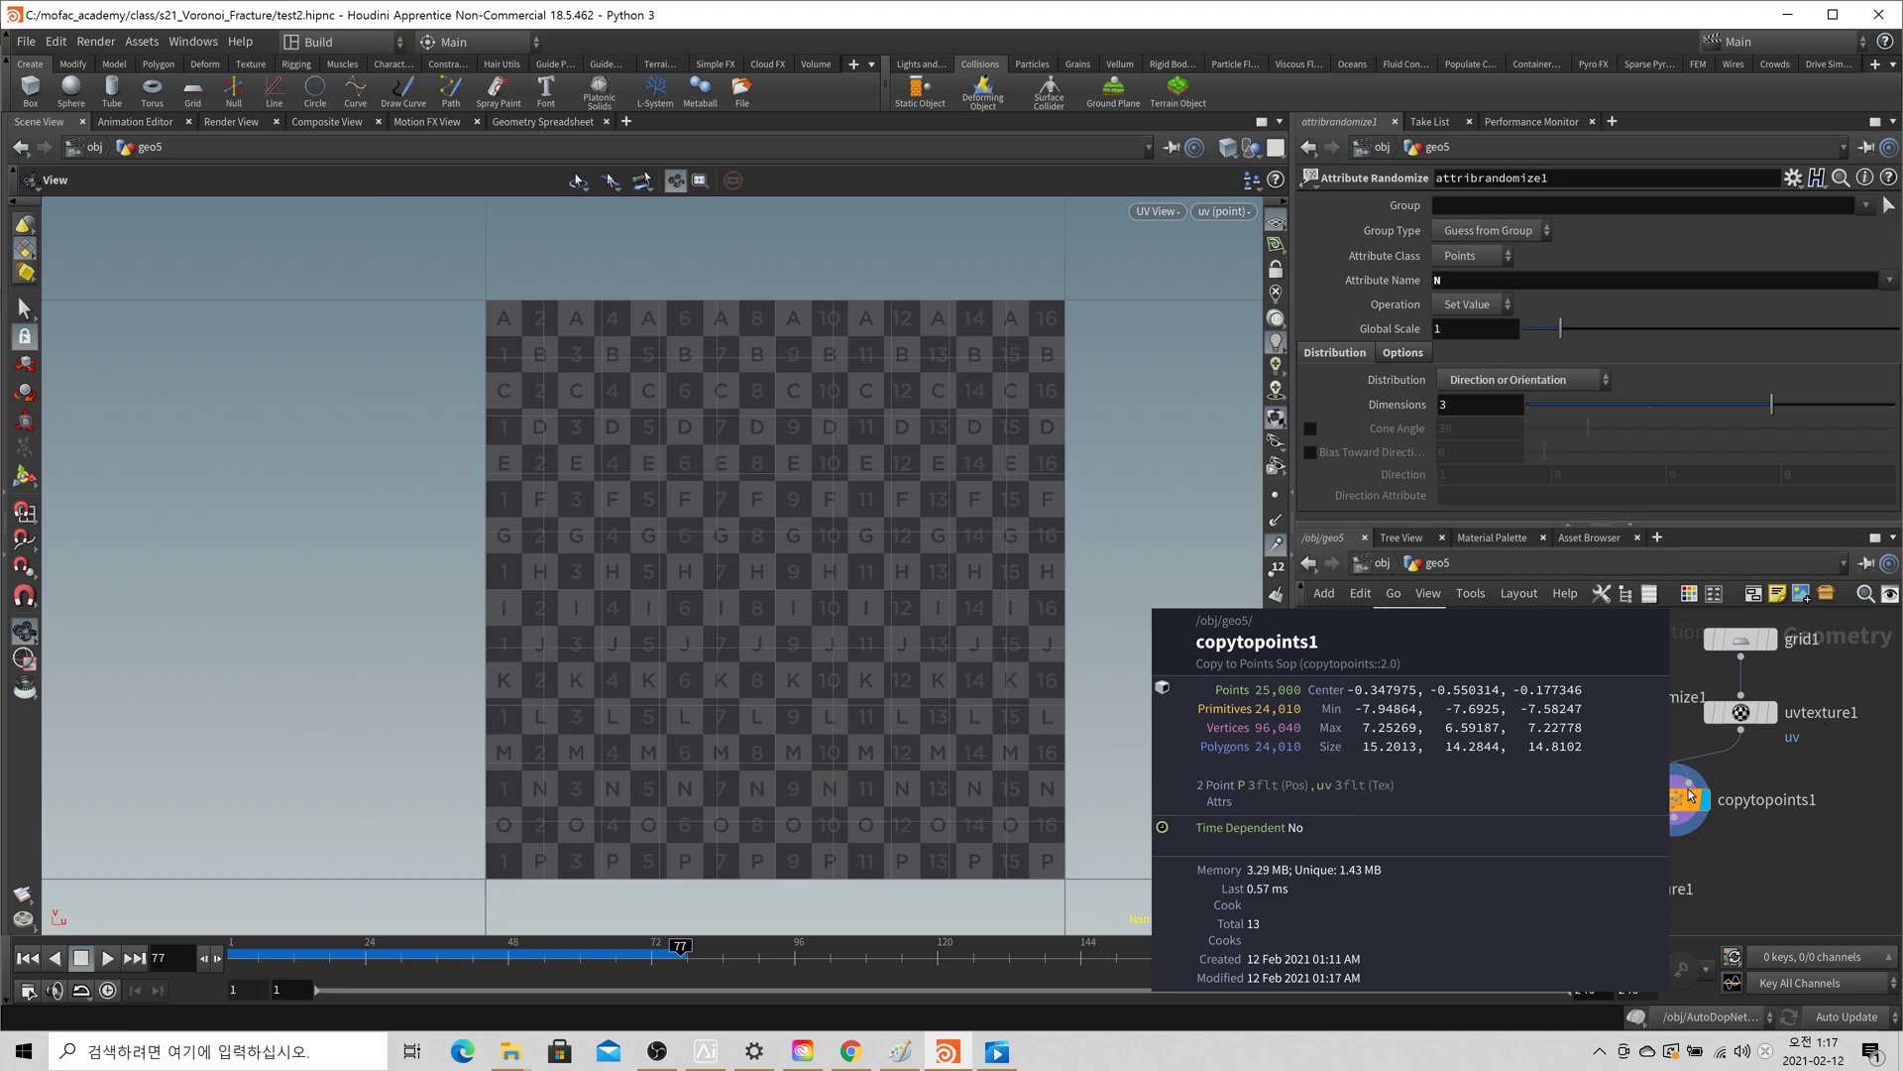
- Insert an Attribute Delete node between Attribute Randomize and Copy to Points that removes the uv point attribute, and check both nodes' attributes
{"action": "key", "text": "Tab"}
{"action": "type", "text": "att"}
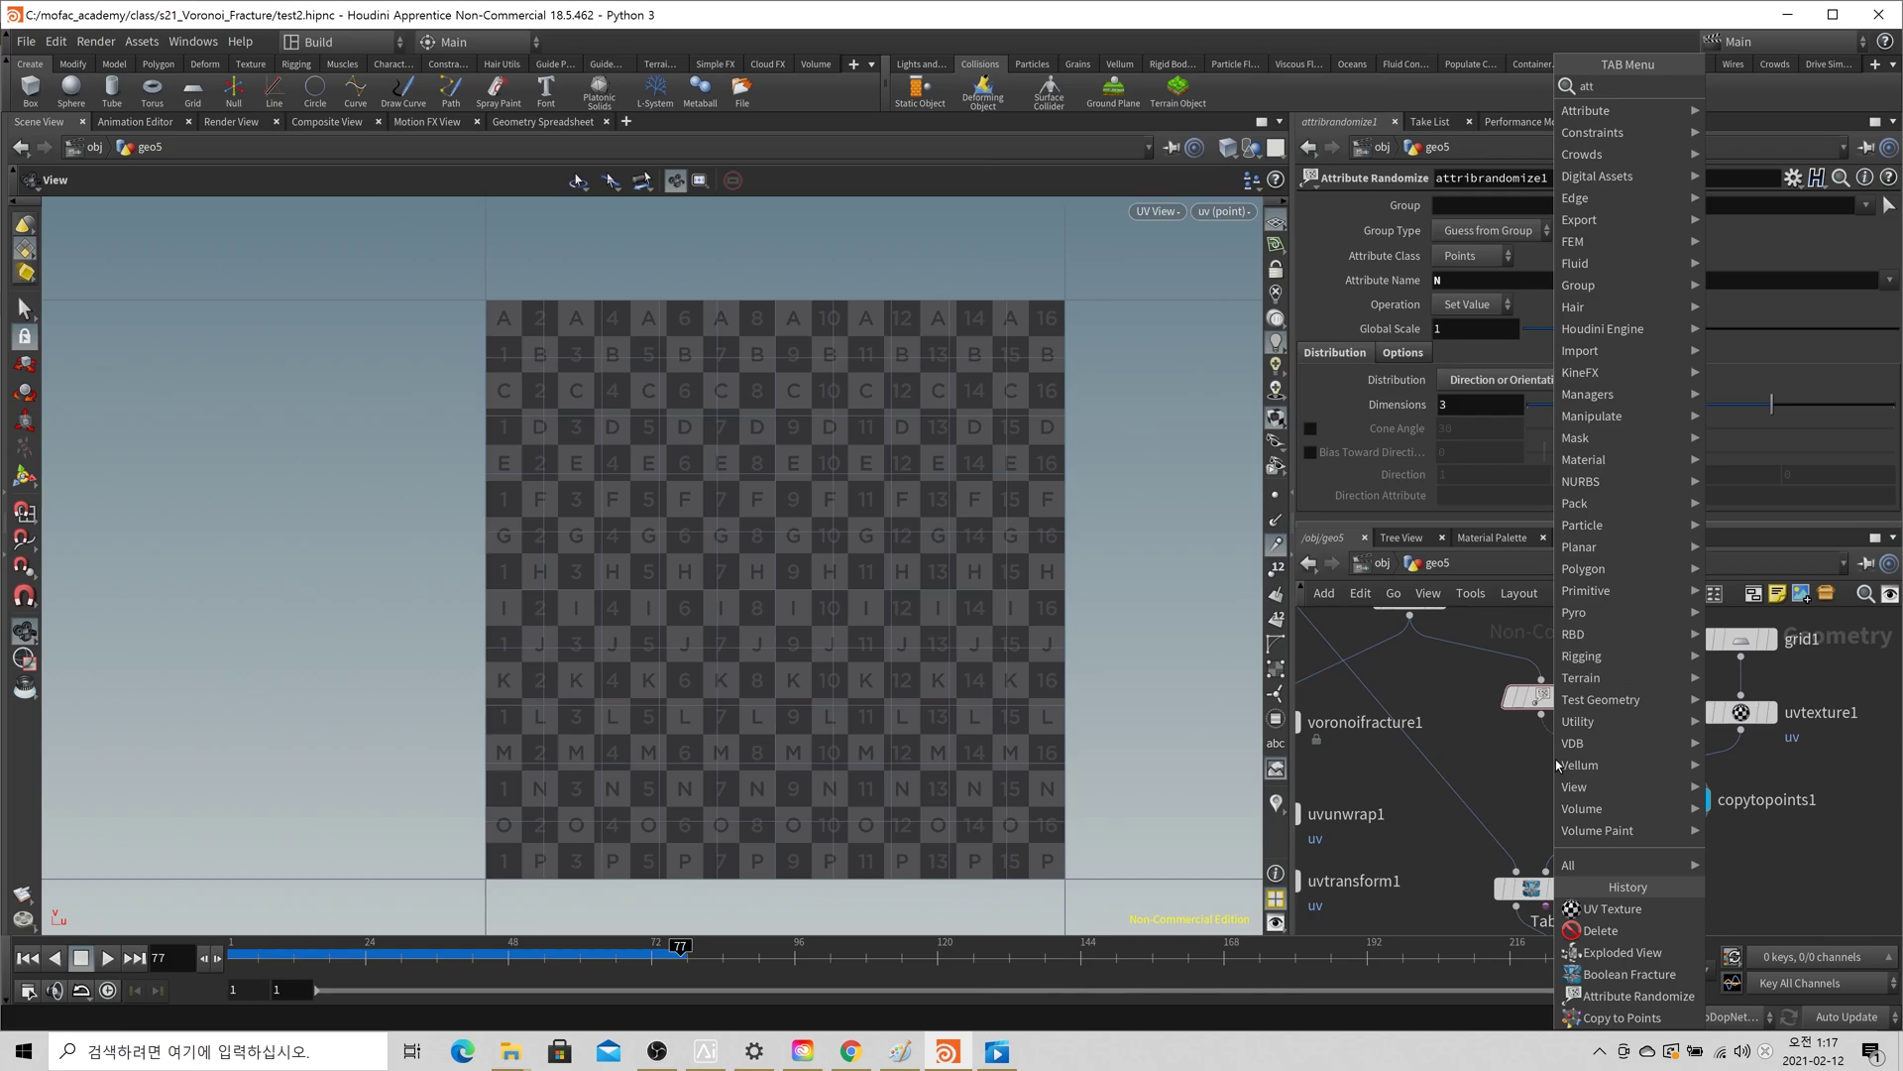
{"action": "key", "text": "Return"}
{"action": "left_click", "coordinate": [1590, 763]}
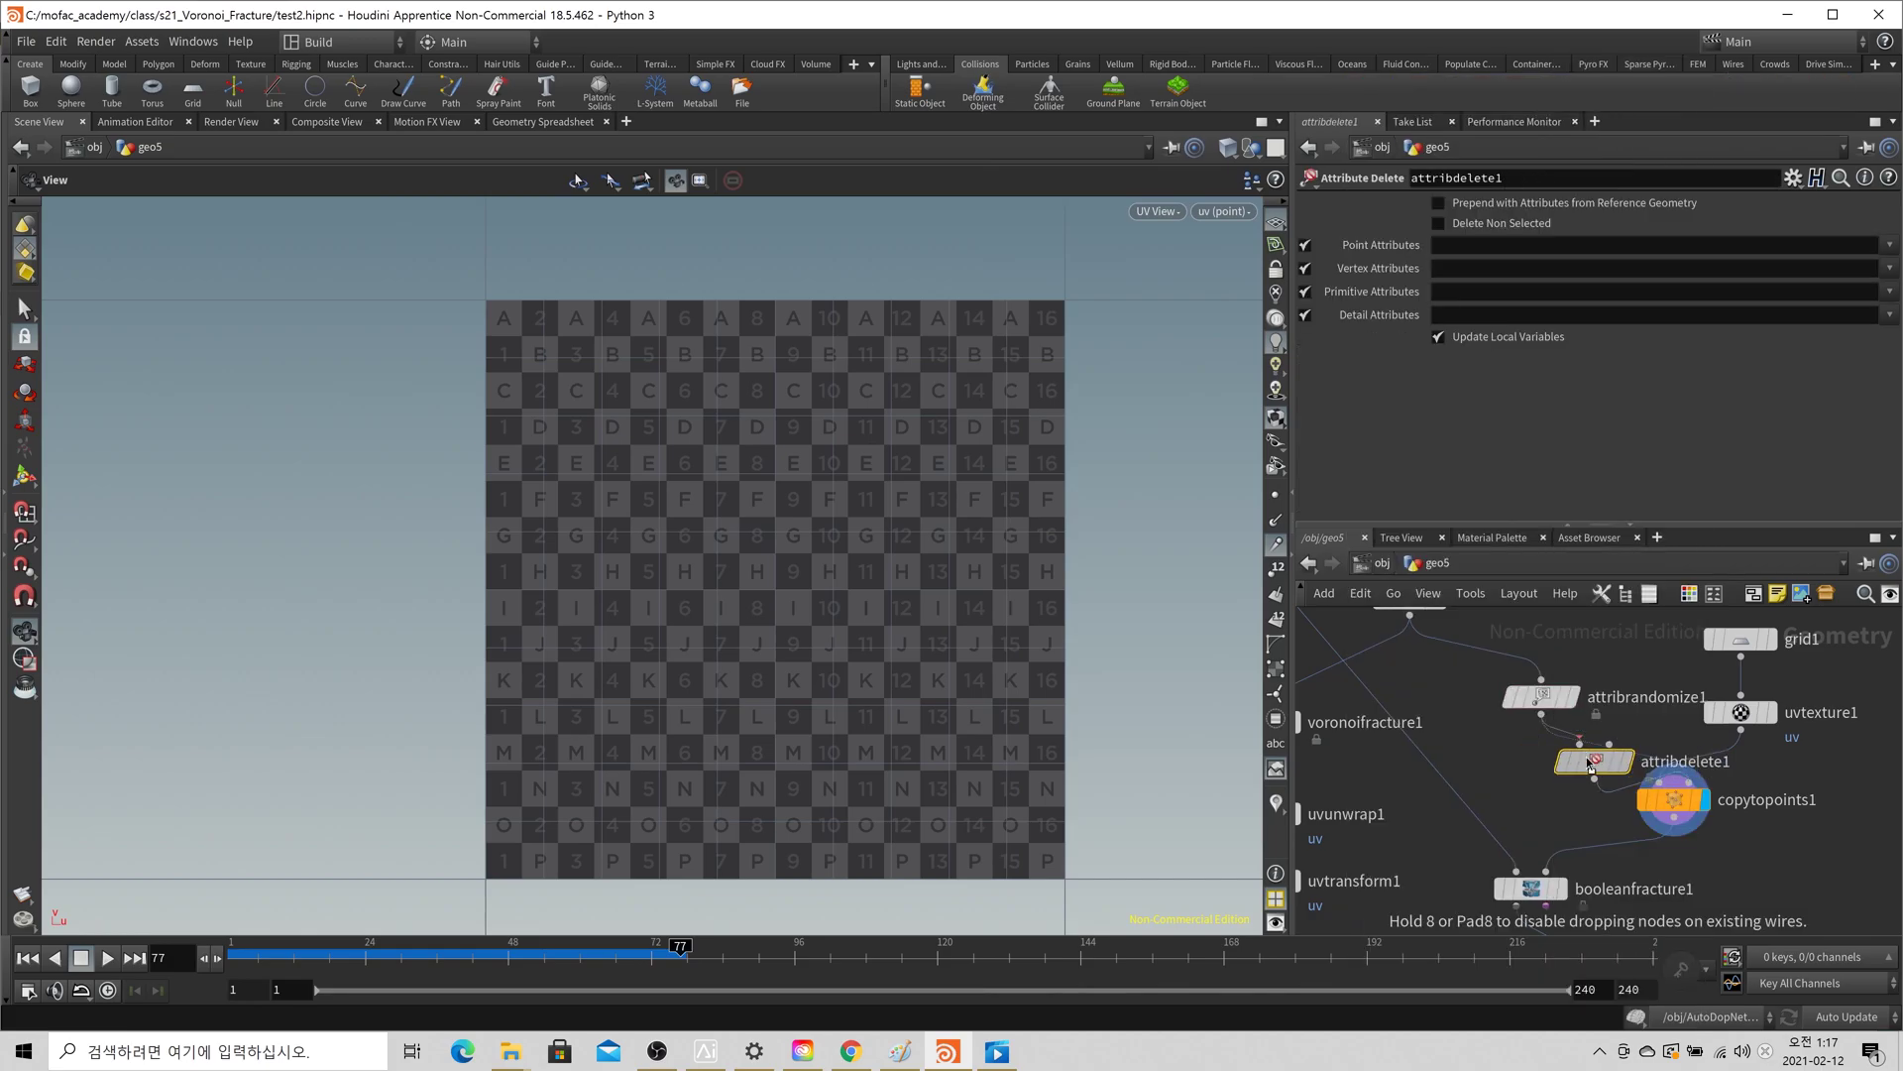
{"action": "left_click", "coordinate": [1479, 250]}
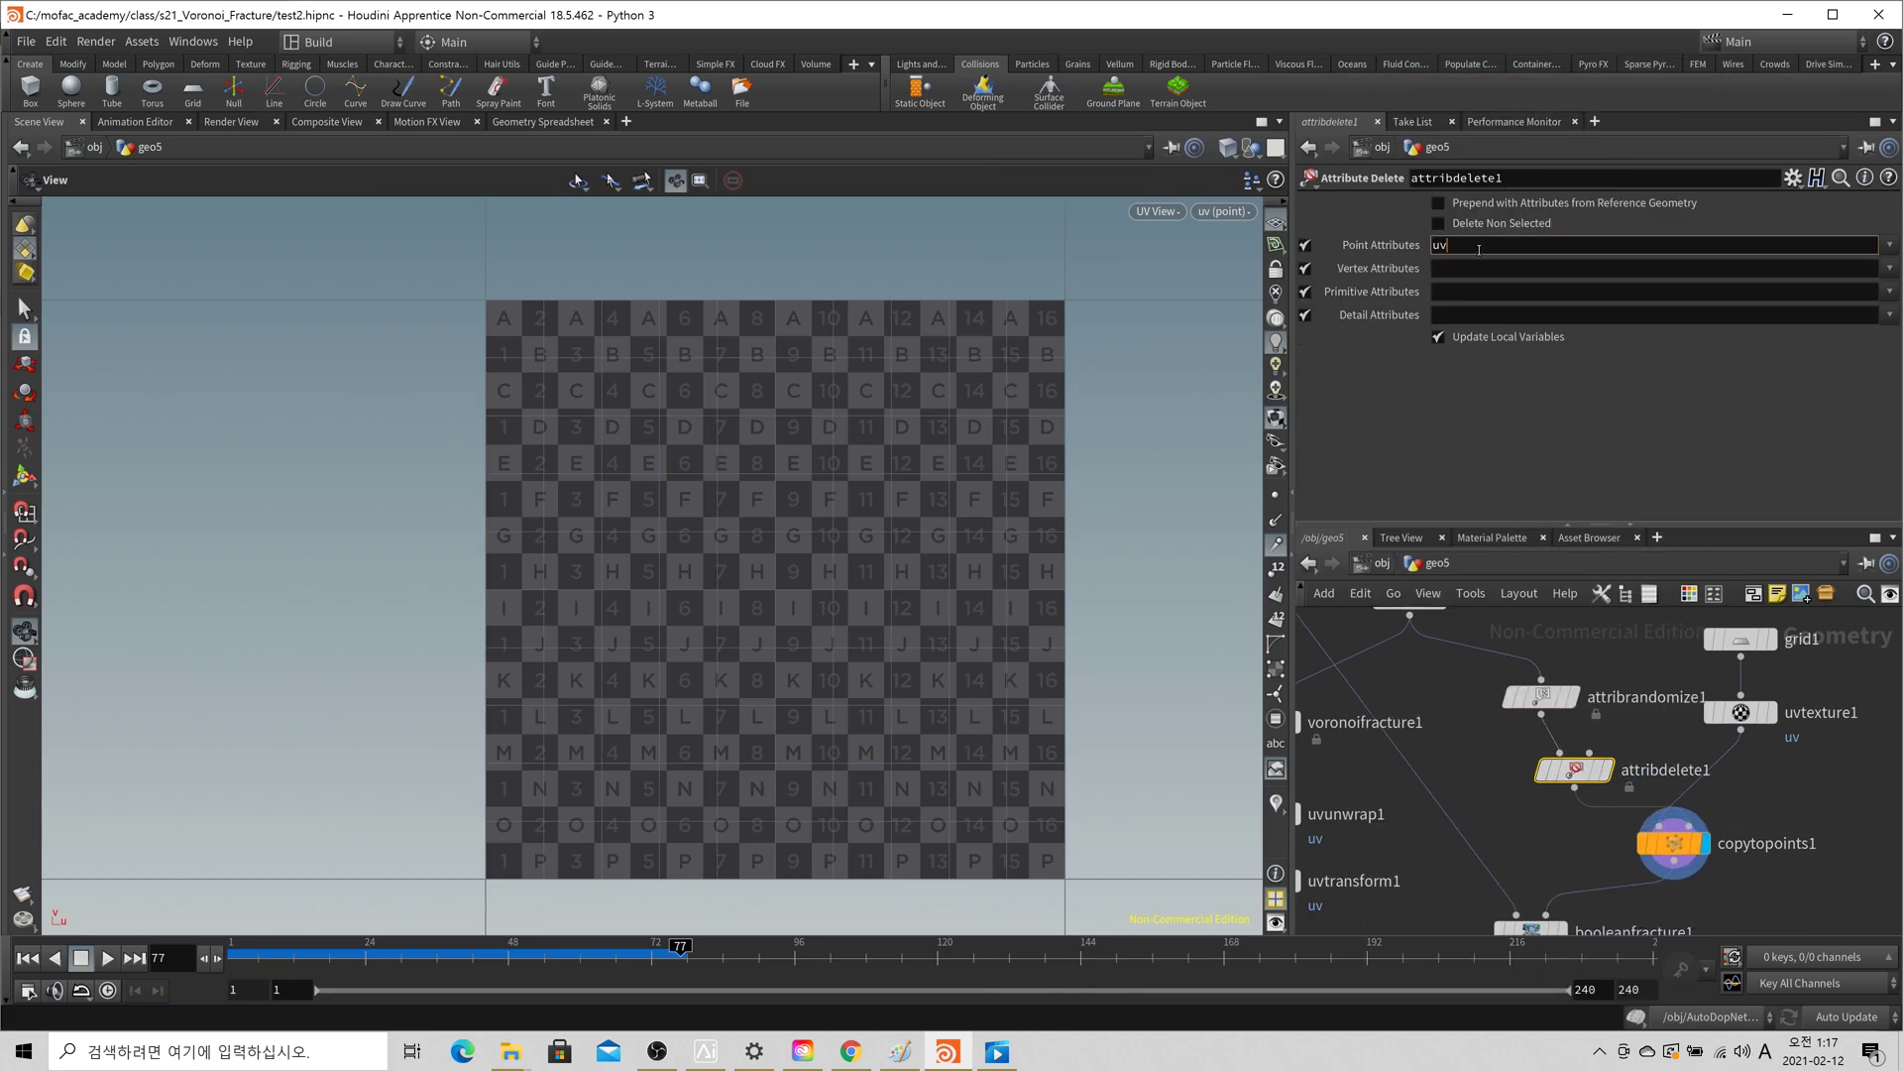
{"action": "key", "text": "Return"}
{"action": "middle_click", "coordinate": [1626, 765]}
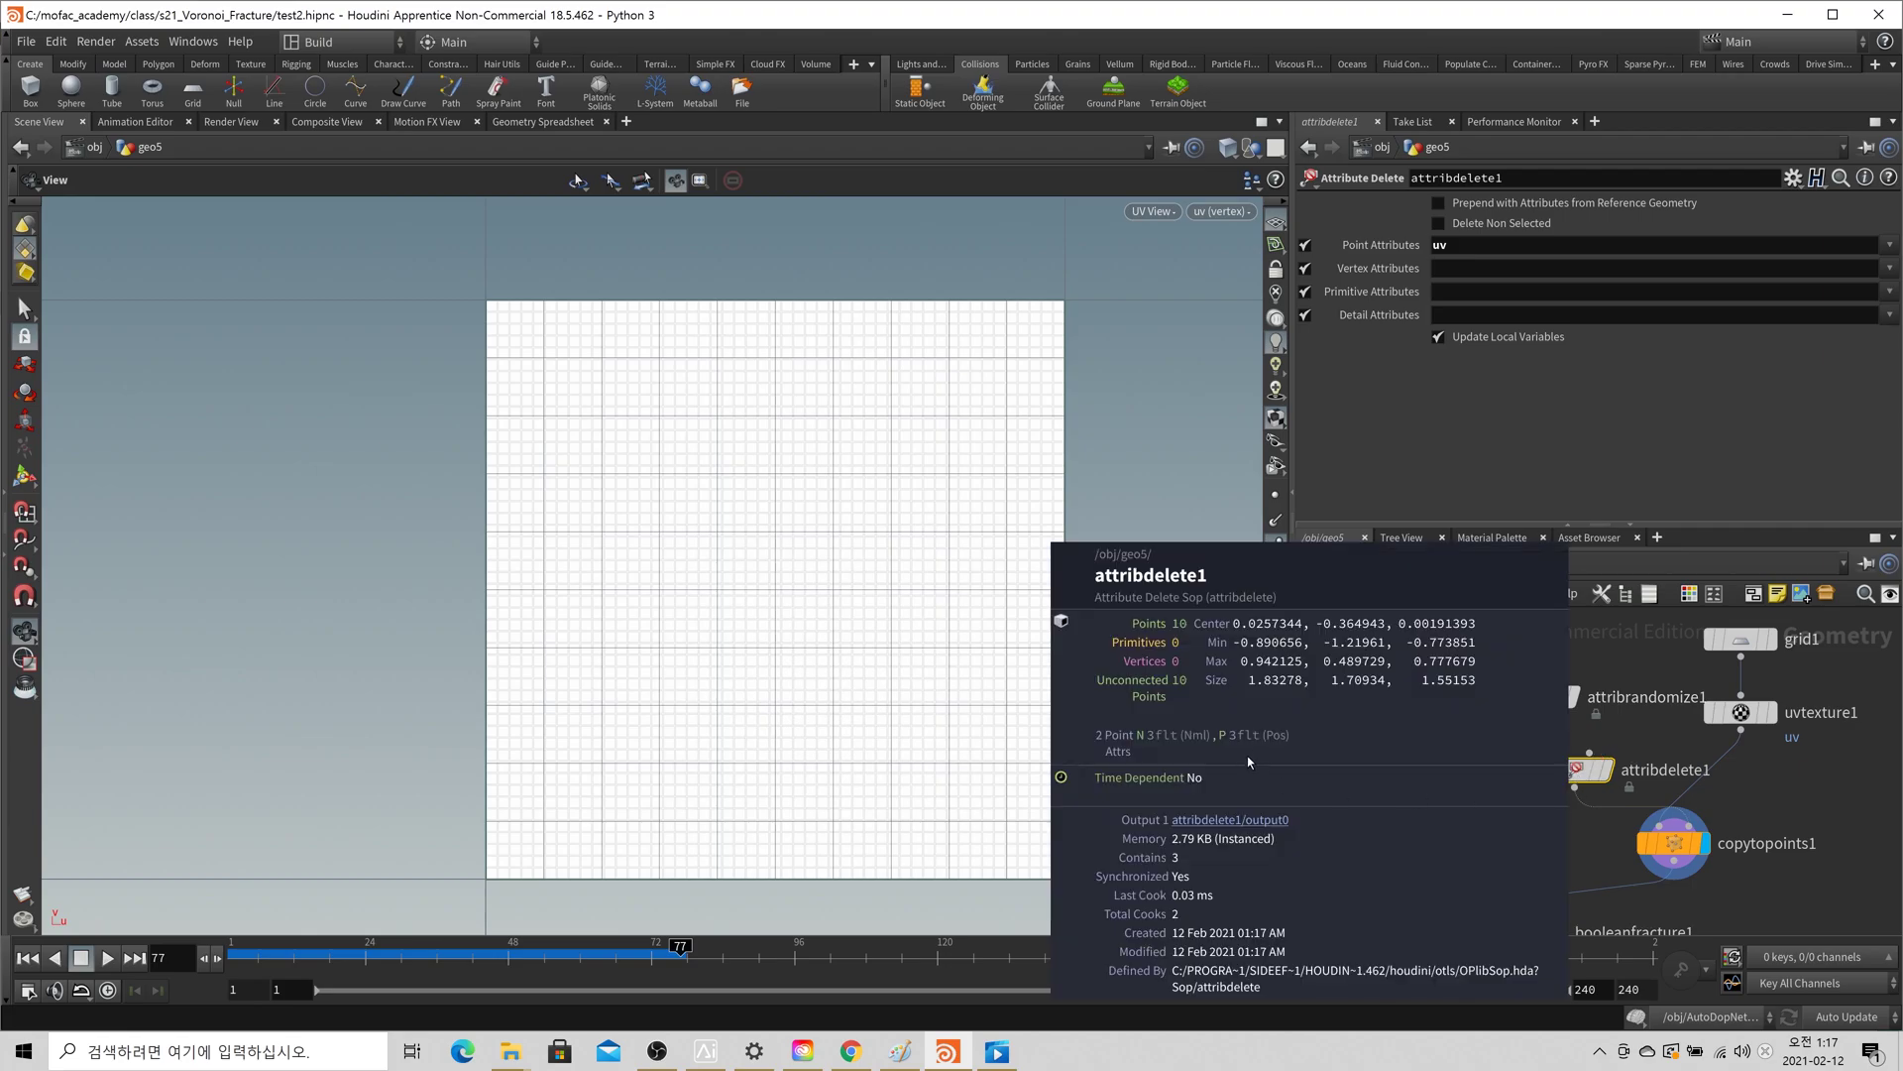
{"action": "left_click", "coordinate": [1618, 844]}
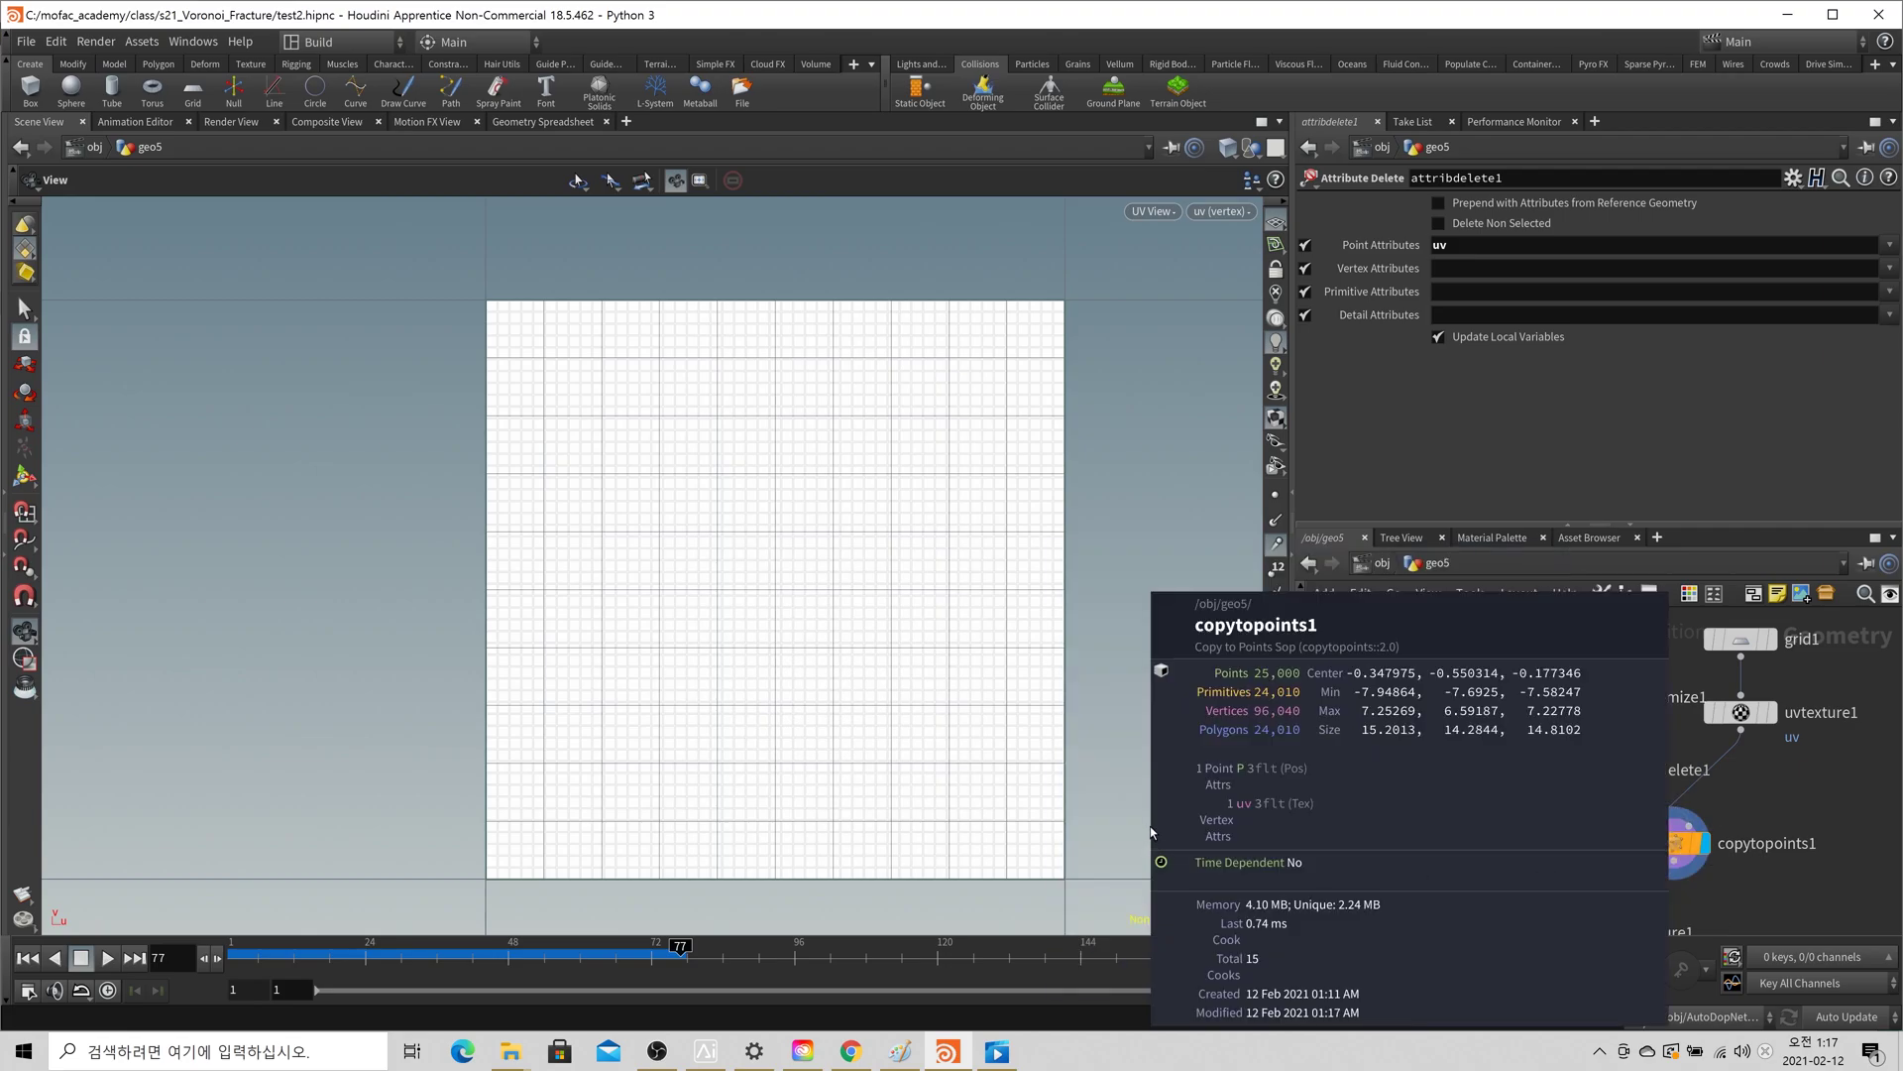
- Return to the perspective view, display the boolean pieces' Exploded View node, and examine their inside faces
{"action": "key", "text": "space+1"}
{"action": "left_click_drag", "start_coordinate": [753, 614], "coordinate": [694, 595]}
{"action": "scroll", "coordinate": [694, 595], "scroll_direction": "down", "scroll_amount": 3}
{"action": "scroll", "coordinate": [1715, 783], "scroll_direction": "down", "scroll_amount": 2}
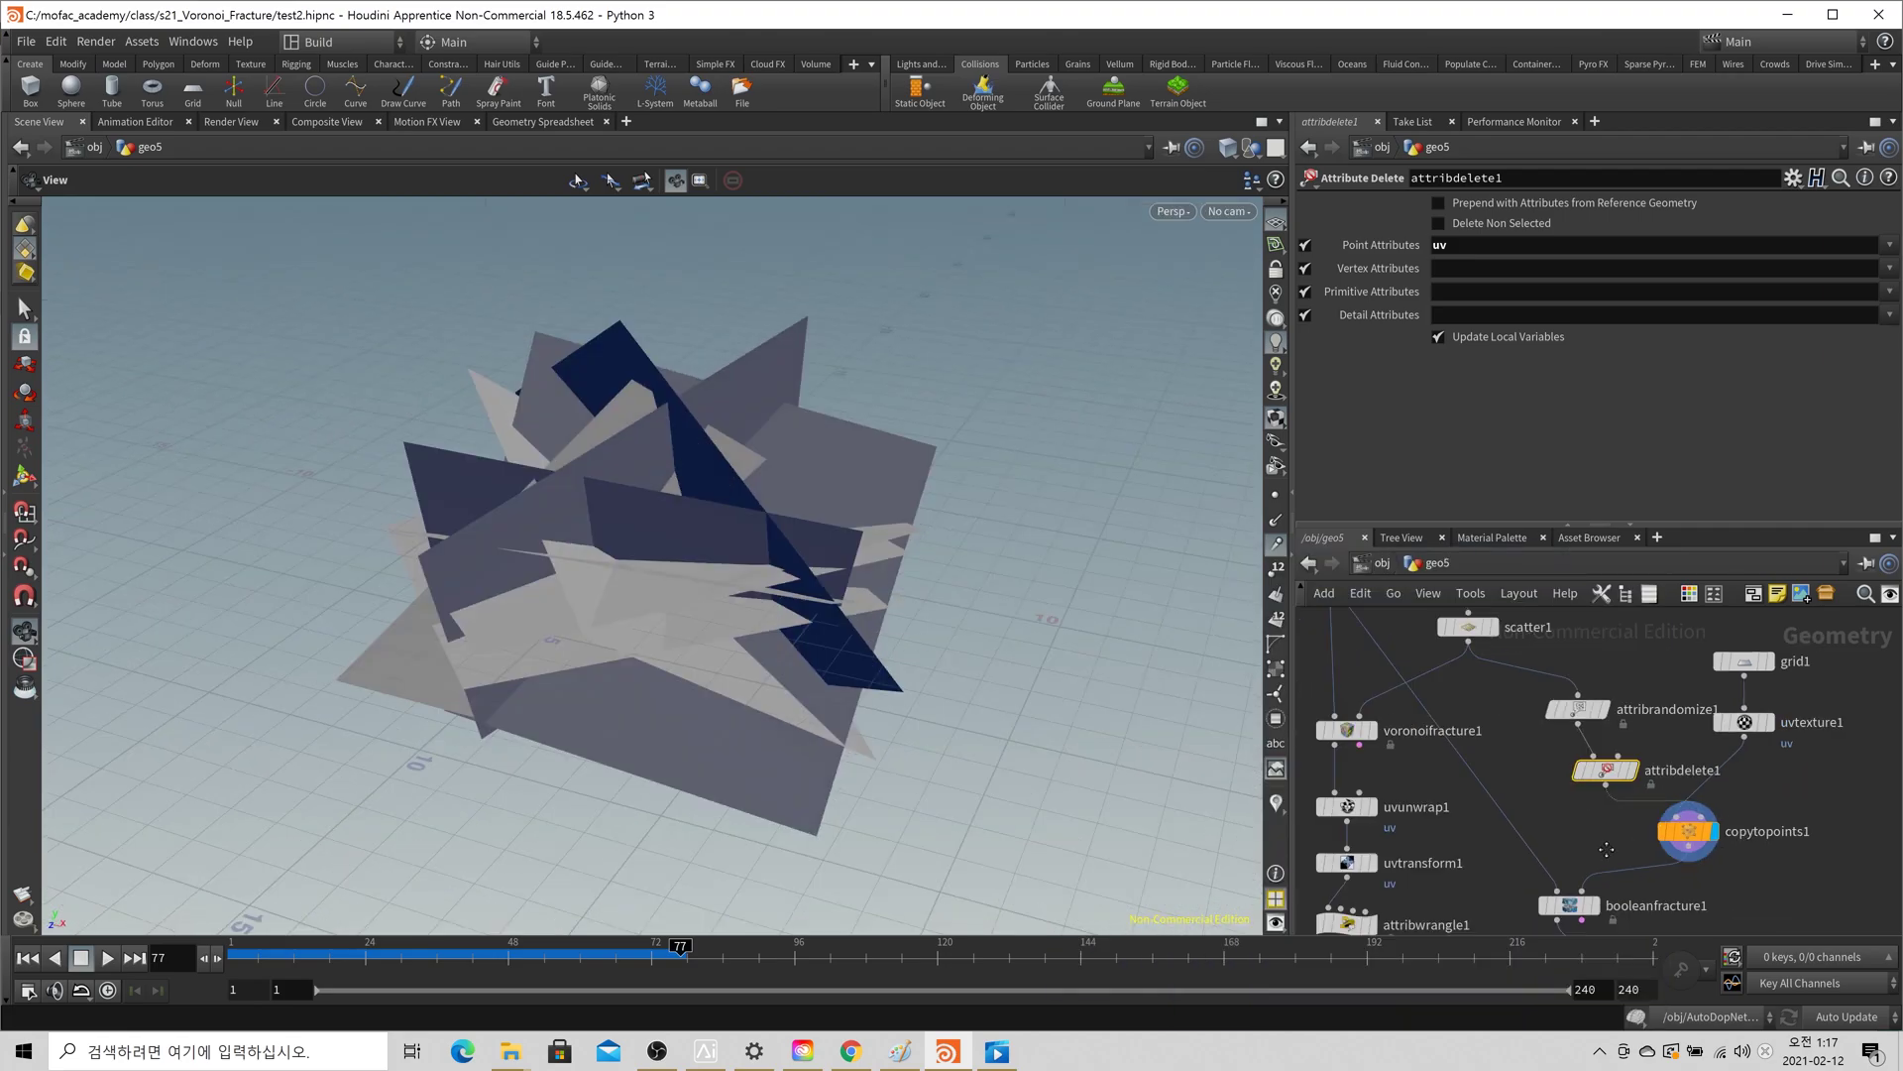
{"action": "middle_click_drag", "start_coordinate": [1608, 850], "coordinate": [1518, 713]}
{"action": "mouse_move", "coordinate": [1631, 892]}
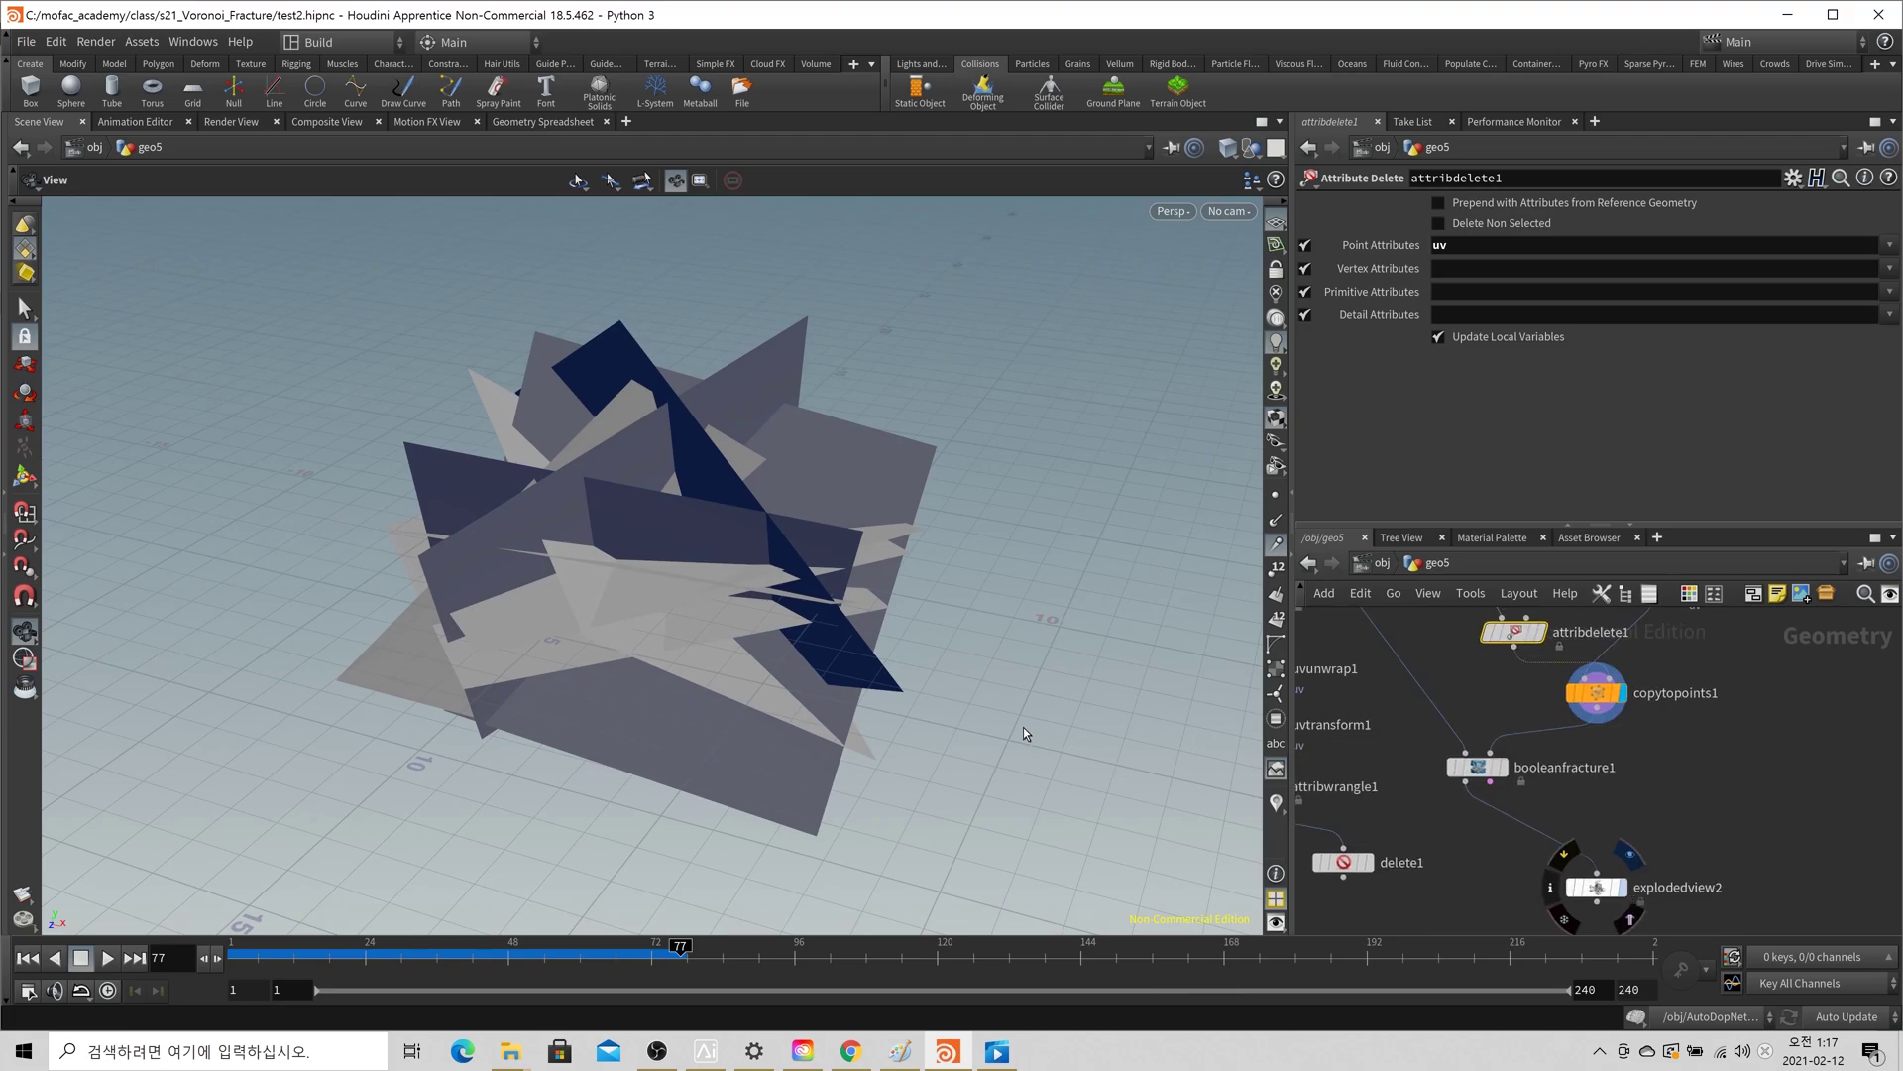
{"action": "right_click_drag", "start_coordinate": [645, 574], "coordinate": [986, 578]}
{"action": "left_click_drag", "start_coordinate": [986, 578], "coordinate": [939, 535]}
{"action": "right_click_drag", "start_coordinate": [939, 535], "coordinate": [956, 578]}
{"action": "middle_click_drag", "start_coordinate": [956, 578], "coordinate": [911, 513]}
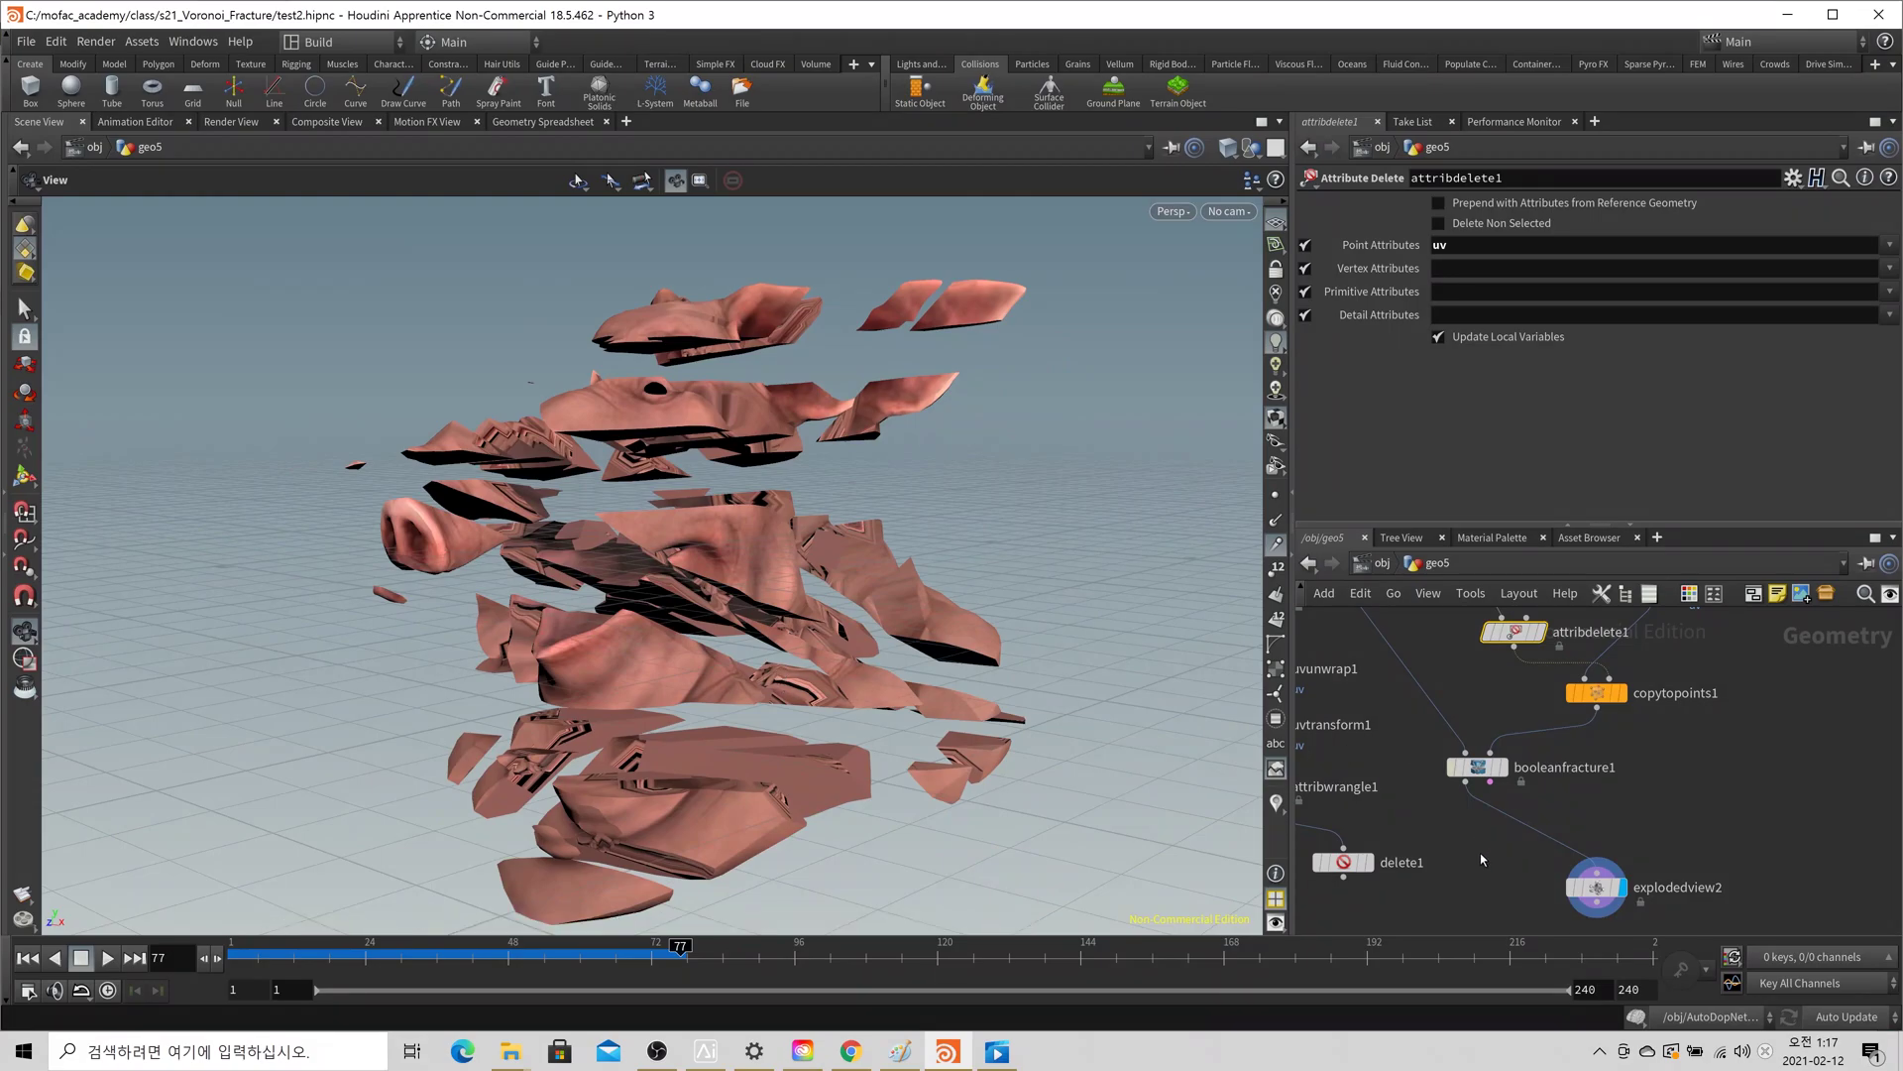
- Enable copying of cutting surface attributes on the Boolean Fracture node, with uv as the vertex attribute
{"action": "left_click", "coordinate": [1478, 766]}
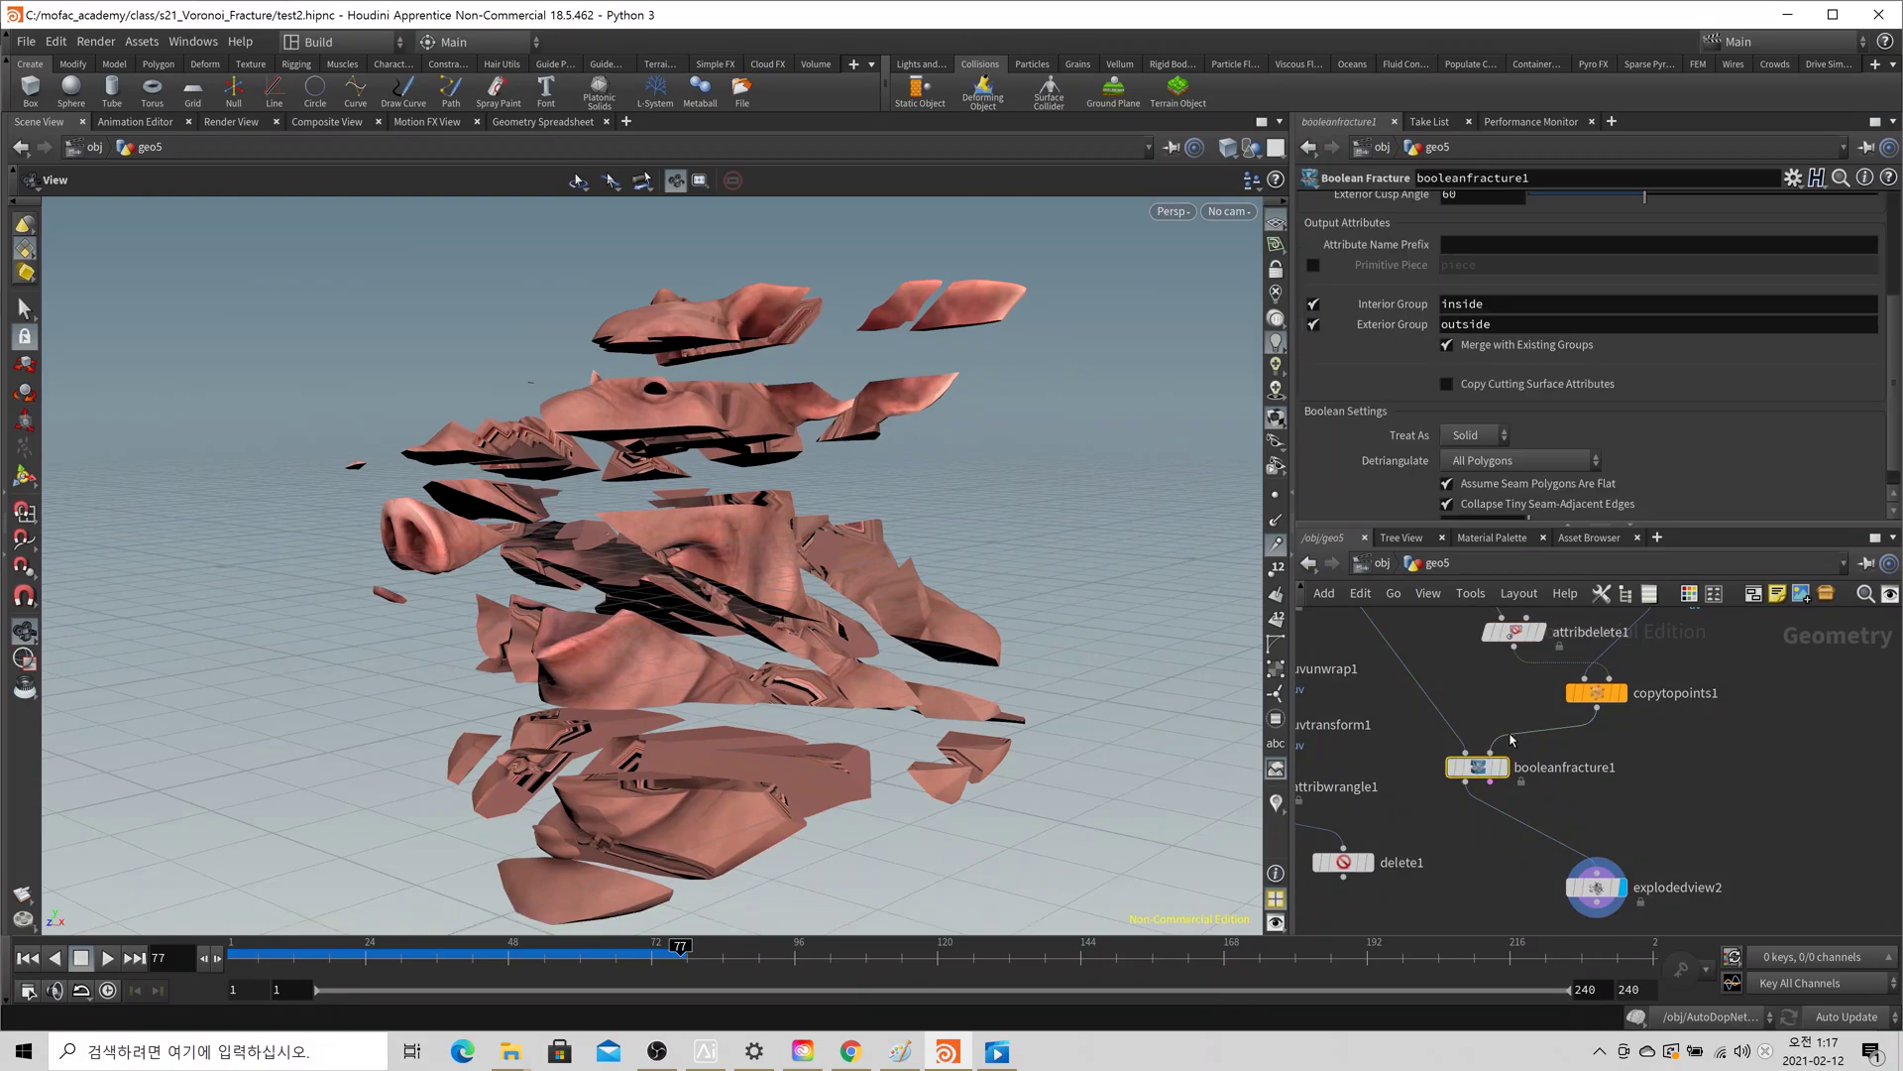
{"action": "left_click", "coordinate": [1592, 386]}
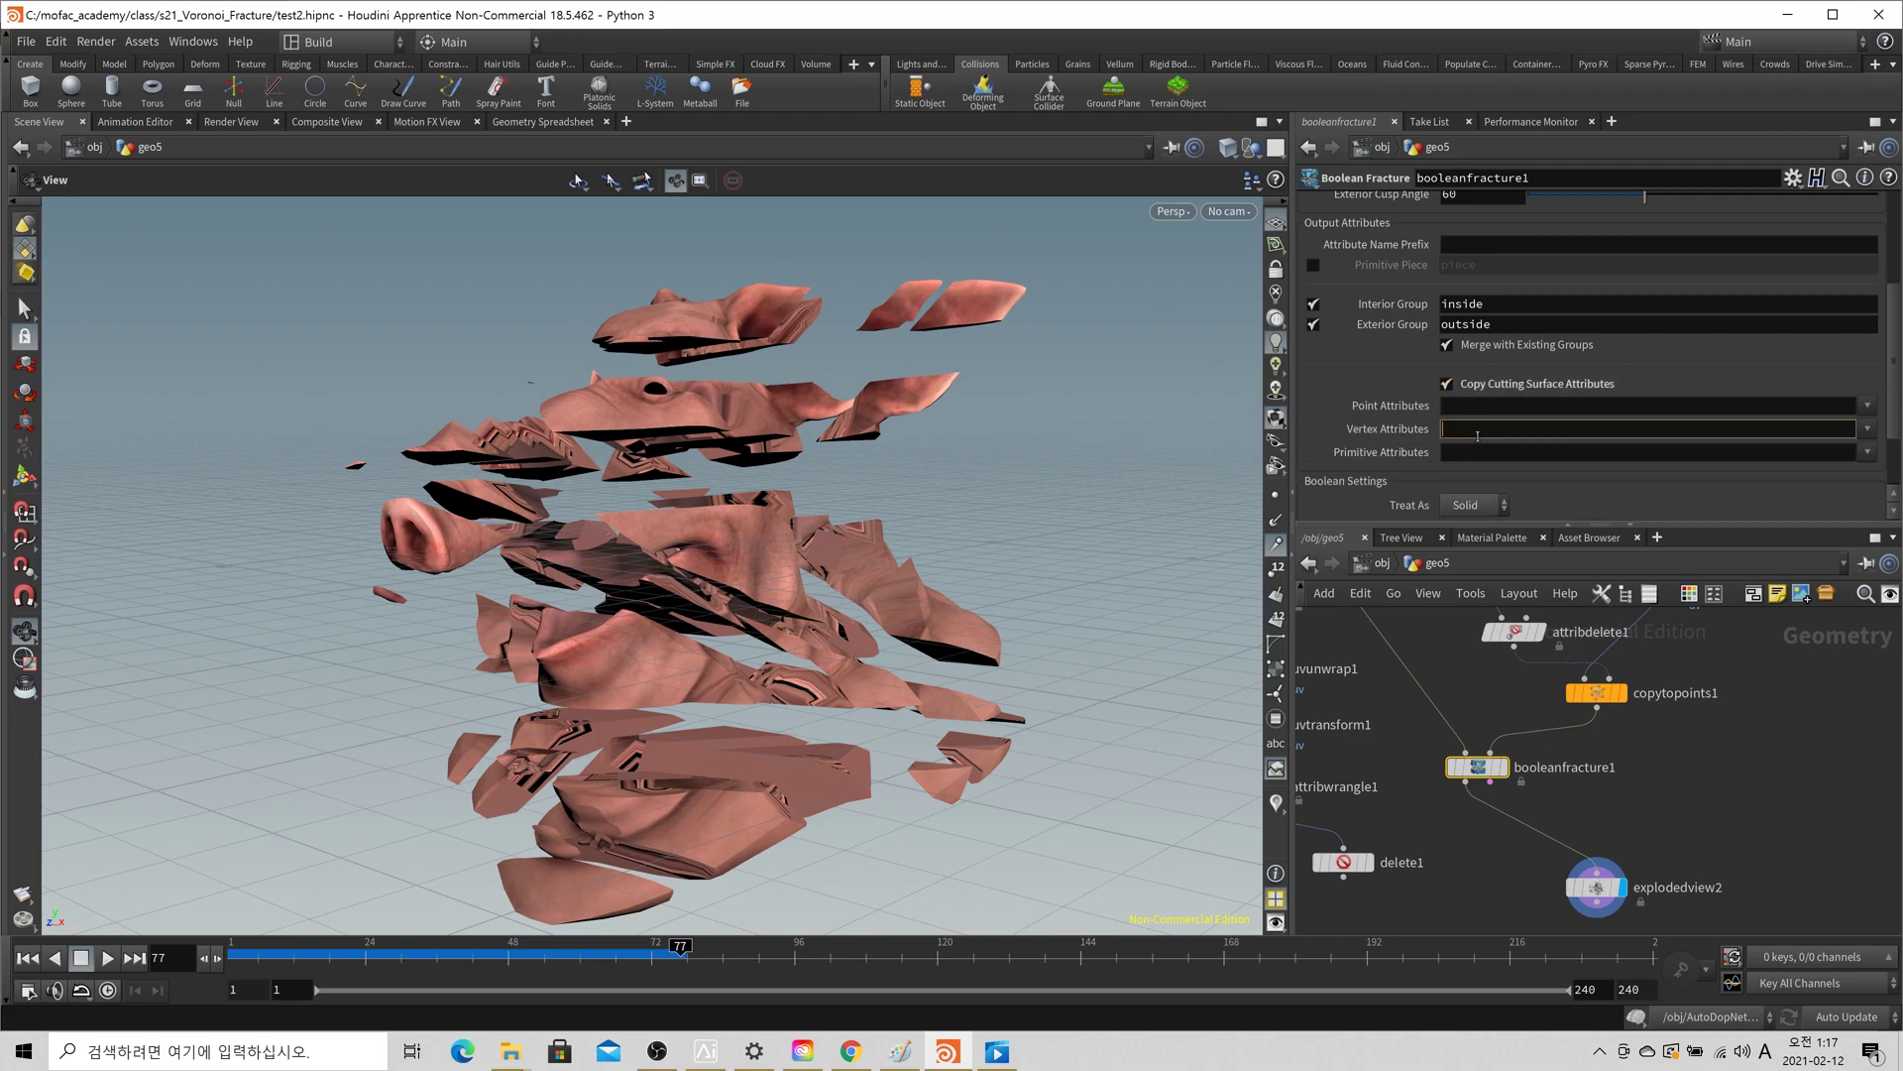
{"action": "key", "text": "Return"}
{"action": "scroll", "coordinate": [756, 635], "scroll_direction": "up", "scroll_amount": 2}
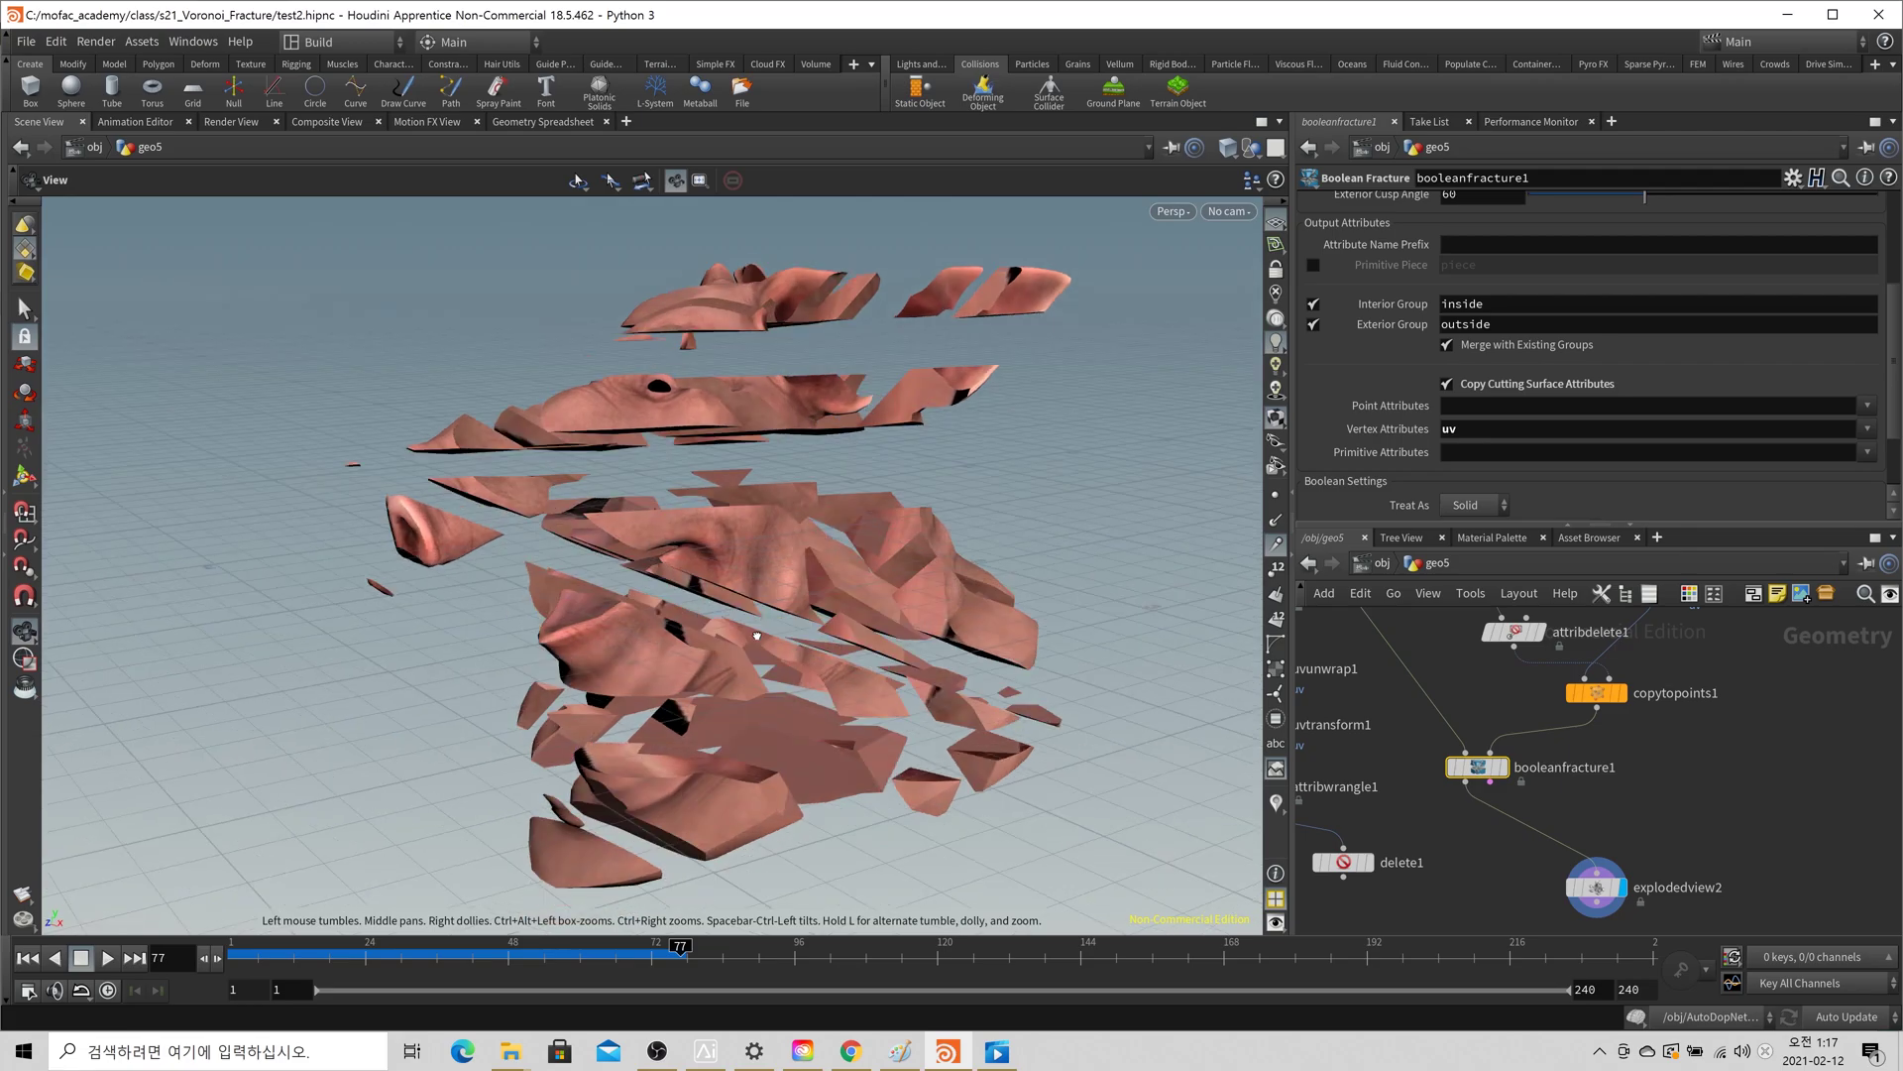
- Examine the exploded pieces in shaded and wireframe display, and view the whole set of Copy to Points grids
{"action": "middle_click_drag", "start_coordinate": [1707, 623], "coordinate": [1596, 697]}
{"action": "mouse_move", "coordinate": [1596, 697]}
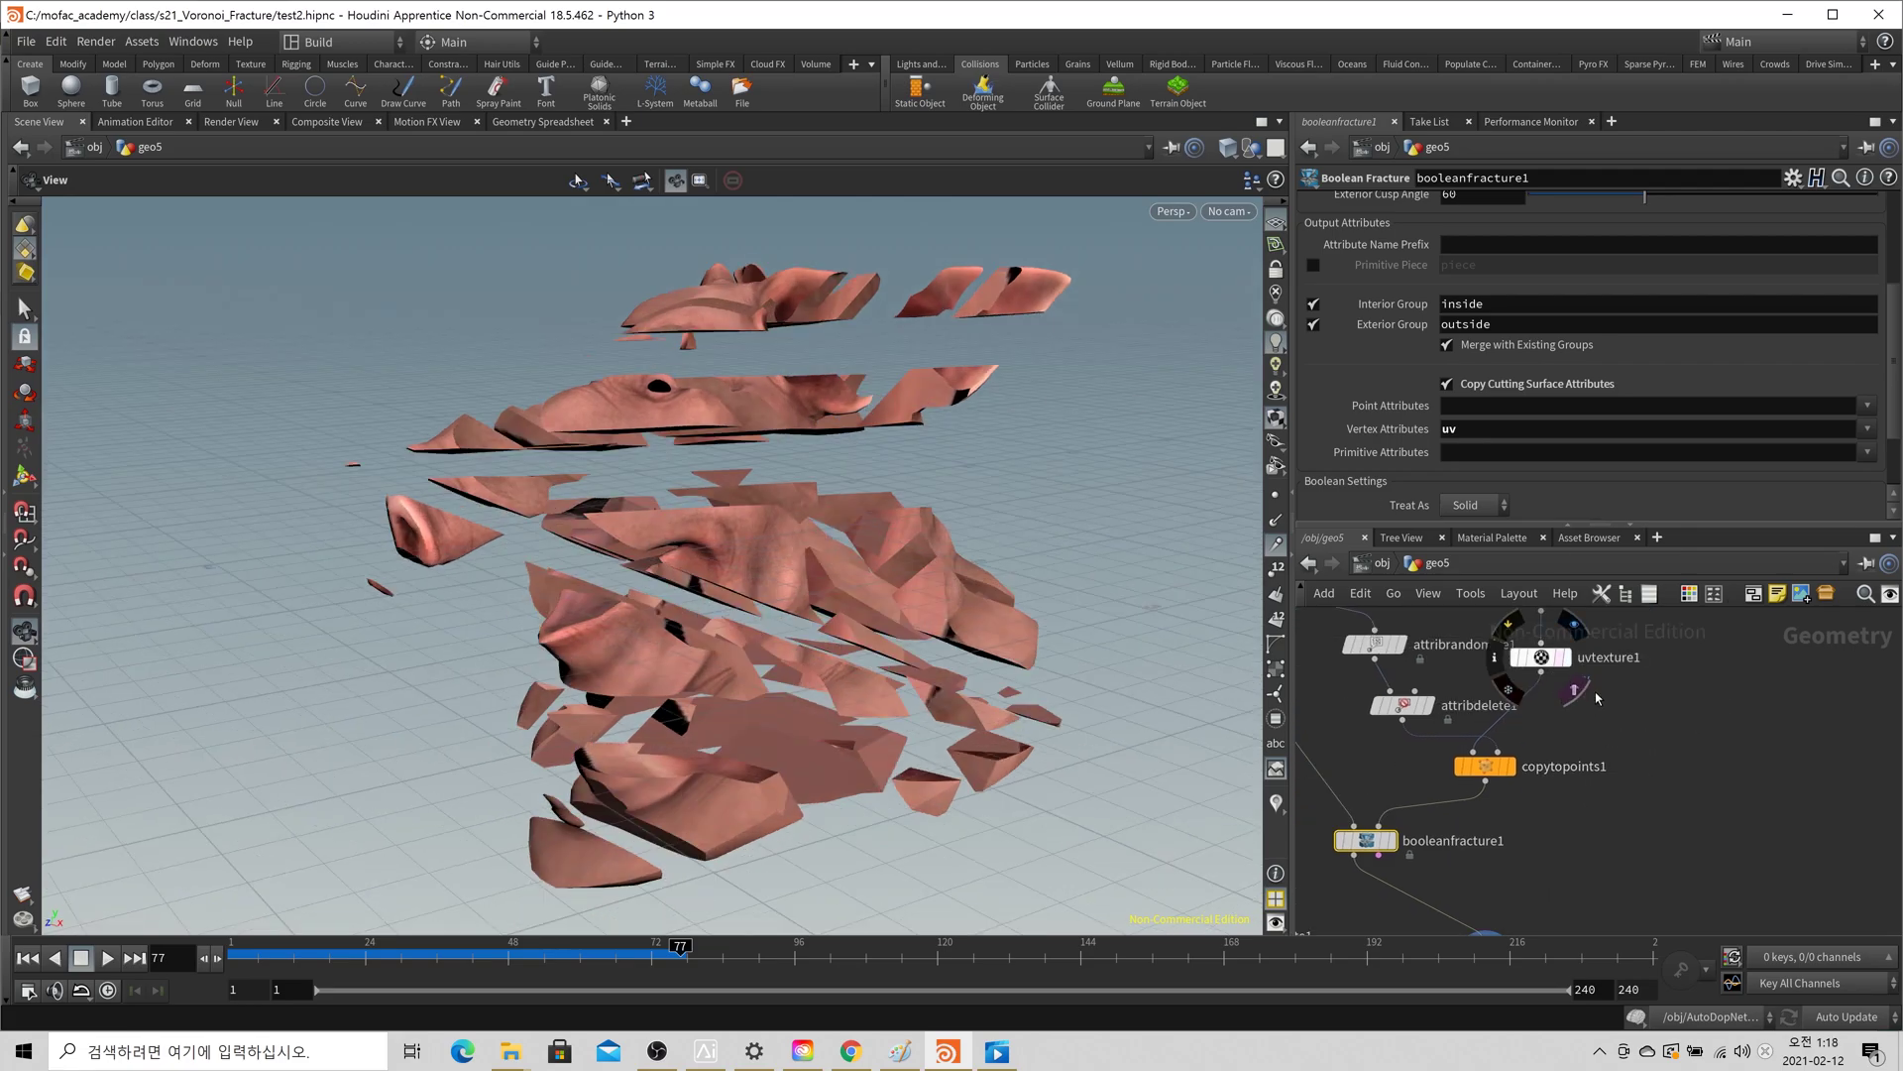
{"action": "scroll", "coordinate": [1596, 697], "scroll_direction": "down", "scroll_amount": 2}
{"action": "left_click_drag", "start_coordinate": [752, 770], "coordinate": [766, 784]}
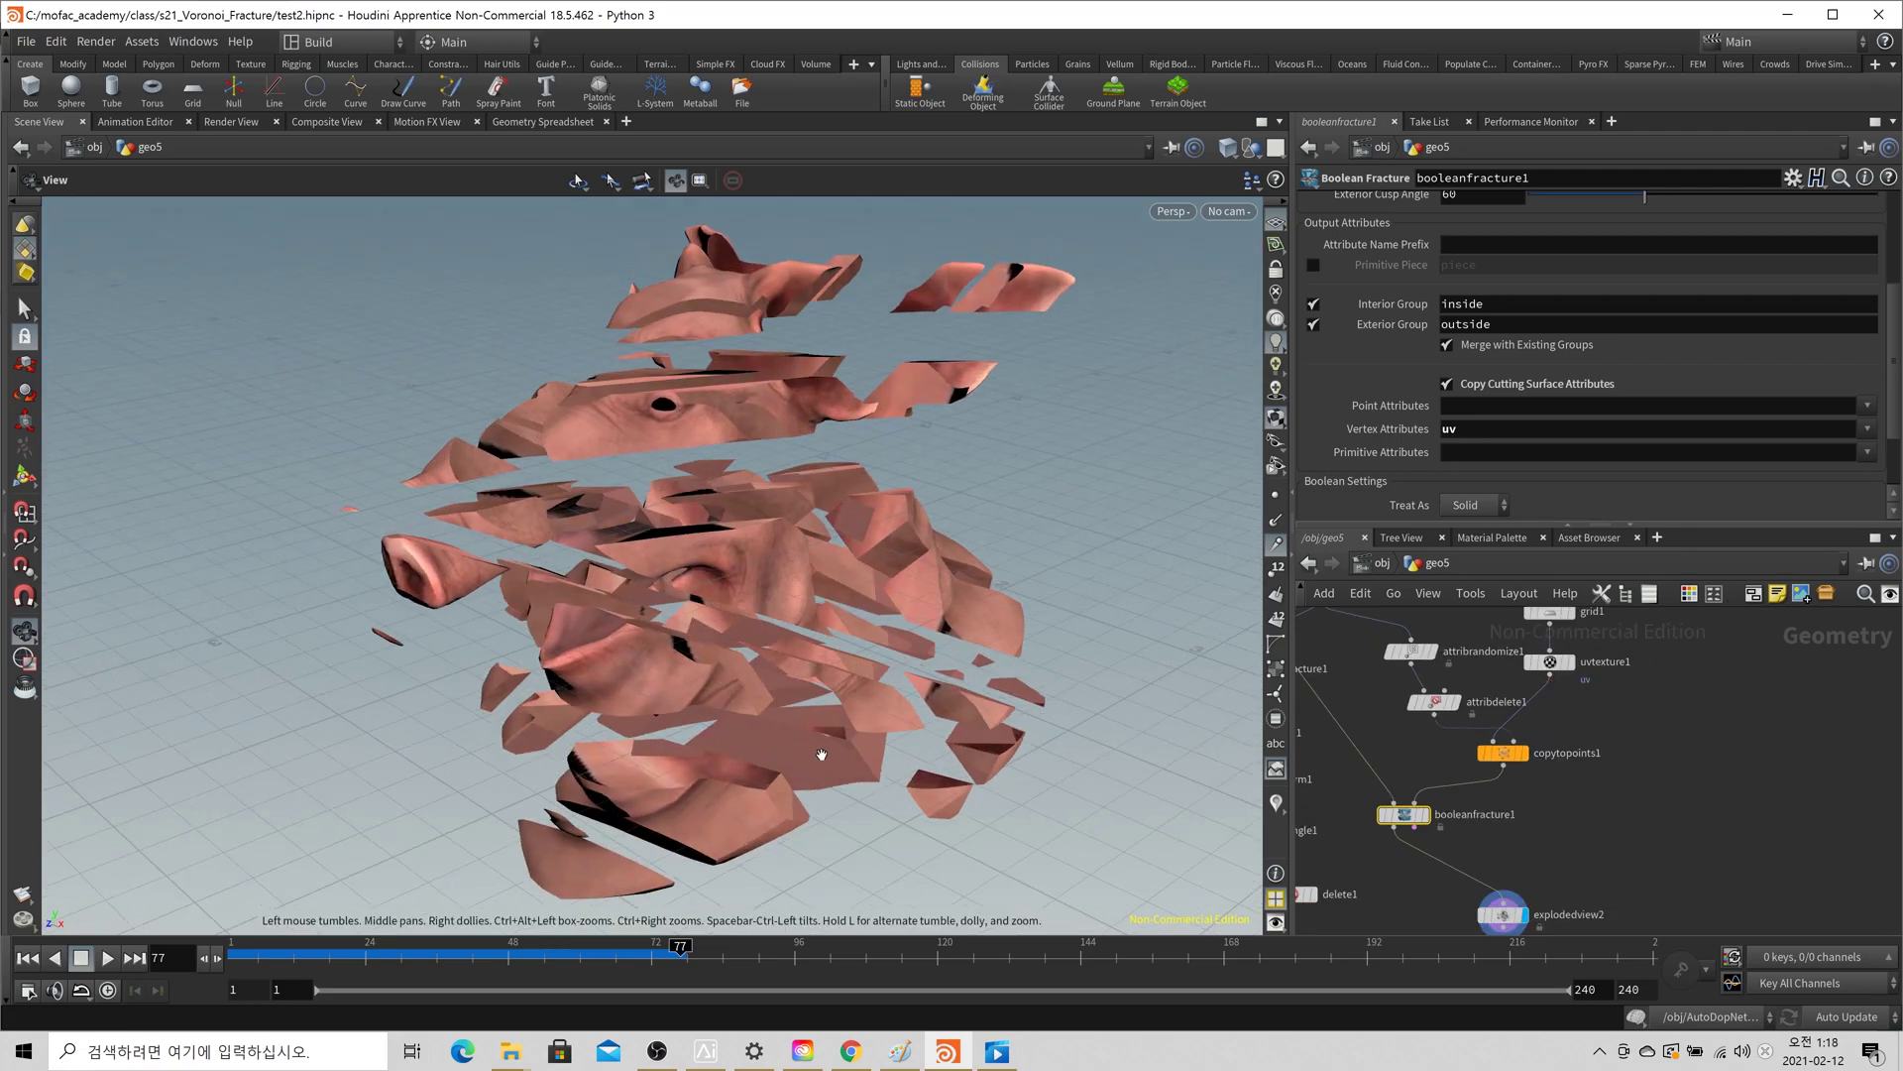
{"action": "middle_click_drag", "start_coordinate": [1509, 849], "coordinate": [1499, 780]}
{"action": "mouse_move", "coordinate": [592, 530]}
{"action": "left_mouse_down"}
{"action": "mouse_move", "coordinate": [582, 374]}
{"action": "mouse_move", "coordinate": [676, 519]}
{"action": "left_mouse_up"}
{"action": "key", "text": "w"}
{"action": "key", "text": "w"}
{"action": "middle_click_drag", "start_coordinate": [1662, 621], "coordinate": [1685, 705]}
{"action": "left_click", "coordinate": [1534, 767]}
{"action": "key", "text": "space+h"}
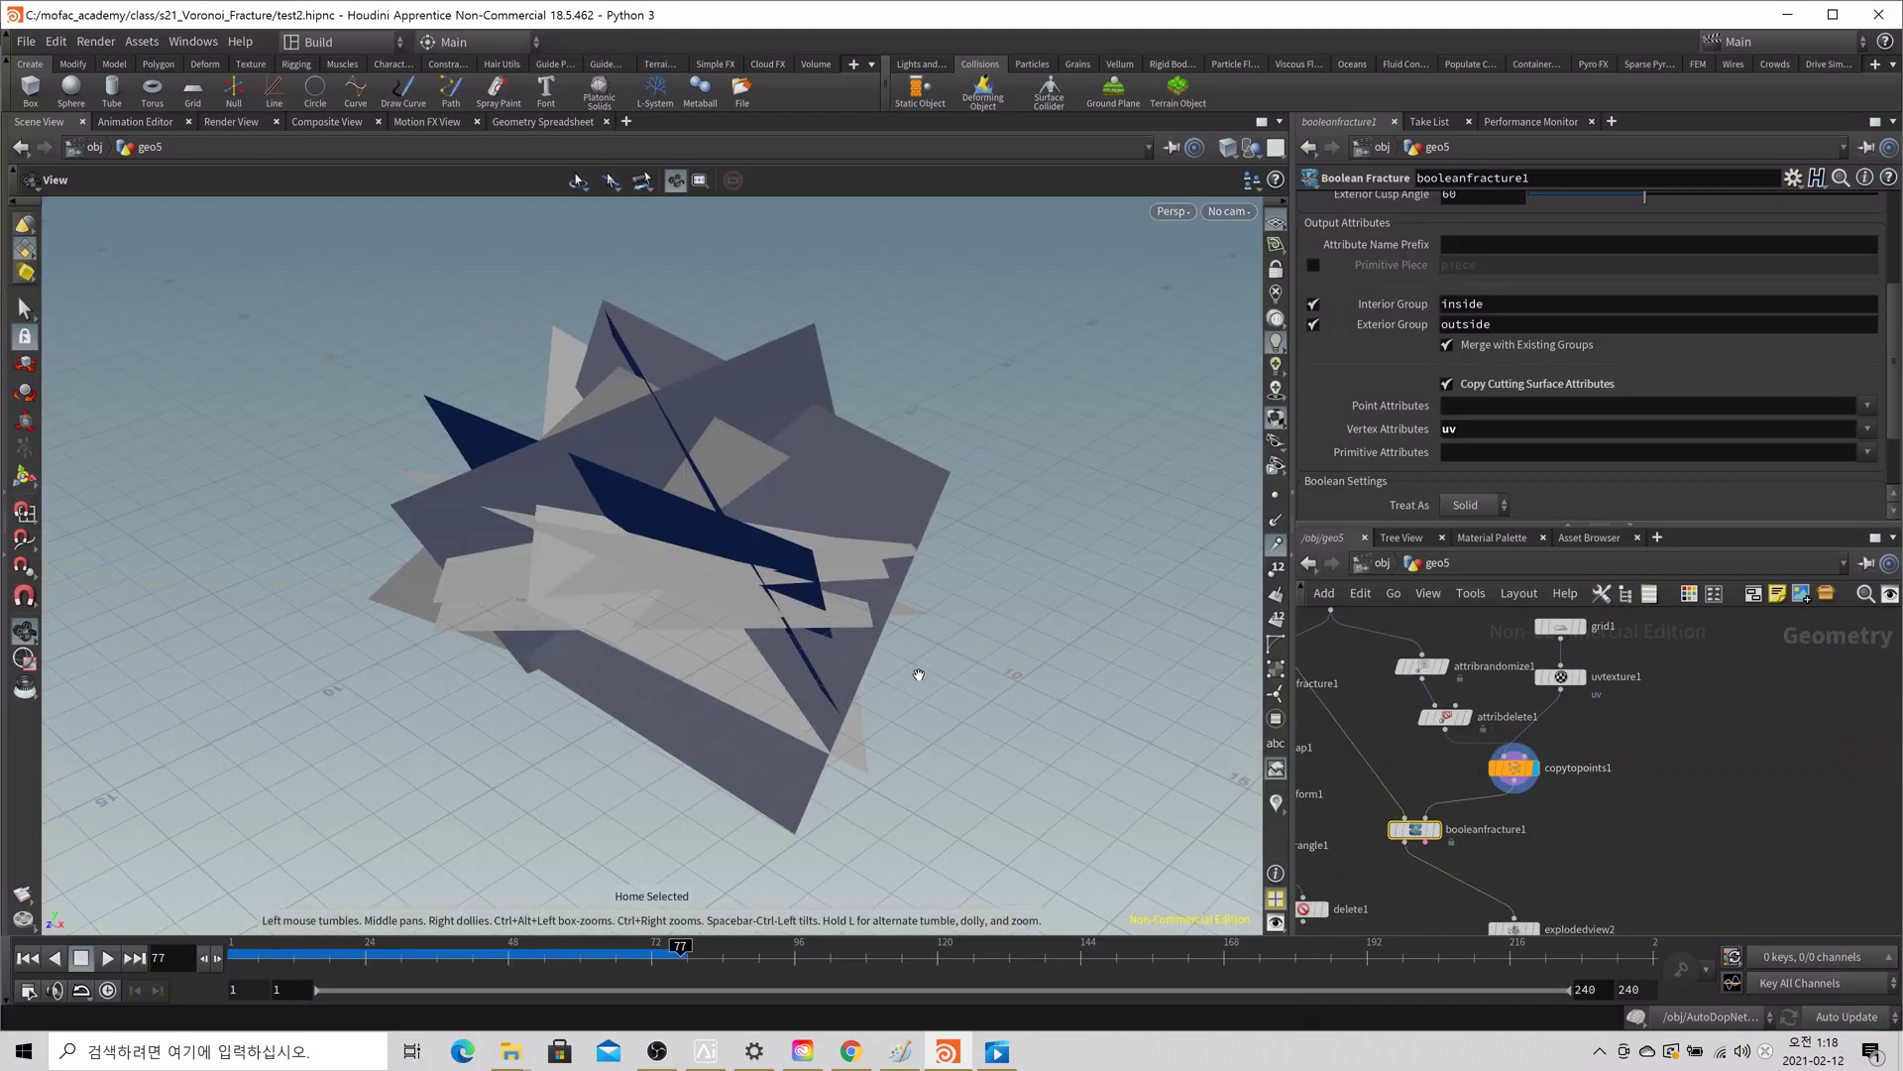
- Insert an Attribute Wrangle between Copy to Points and Boolean Fracture, running over Primitives
{"action": "middle_click_drag", "start_coordinate": [1669, 876], "coordinate": [1626, 838]}
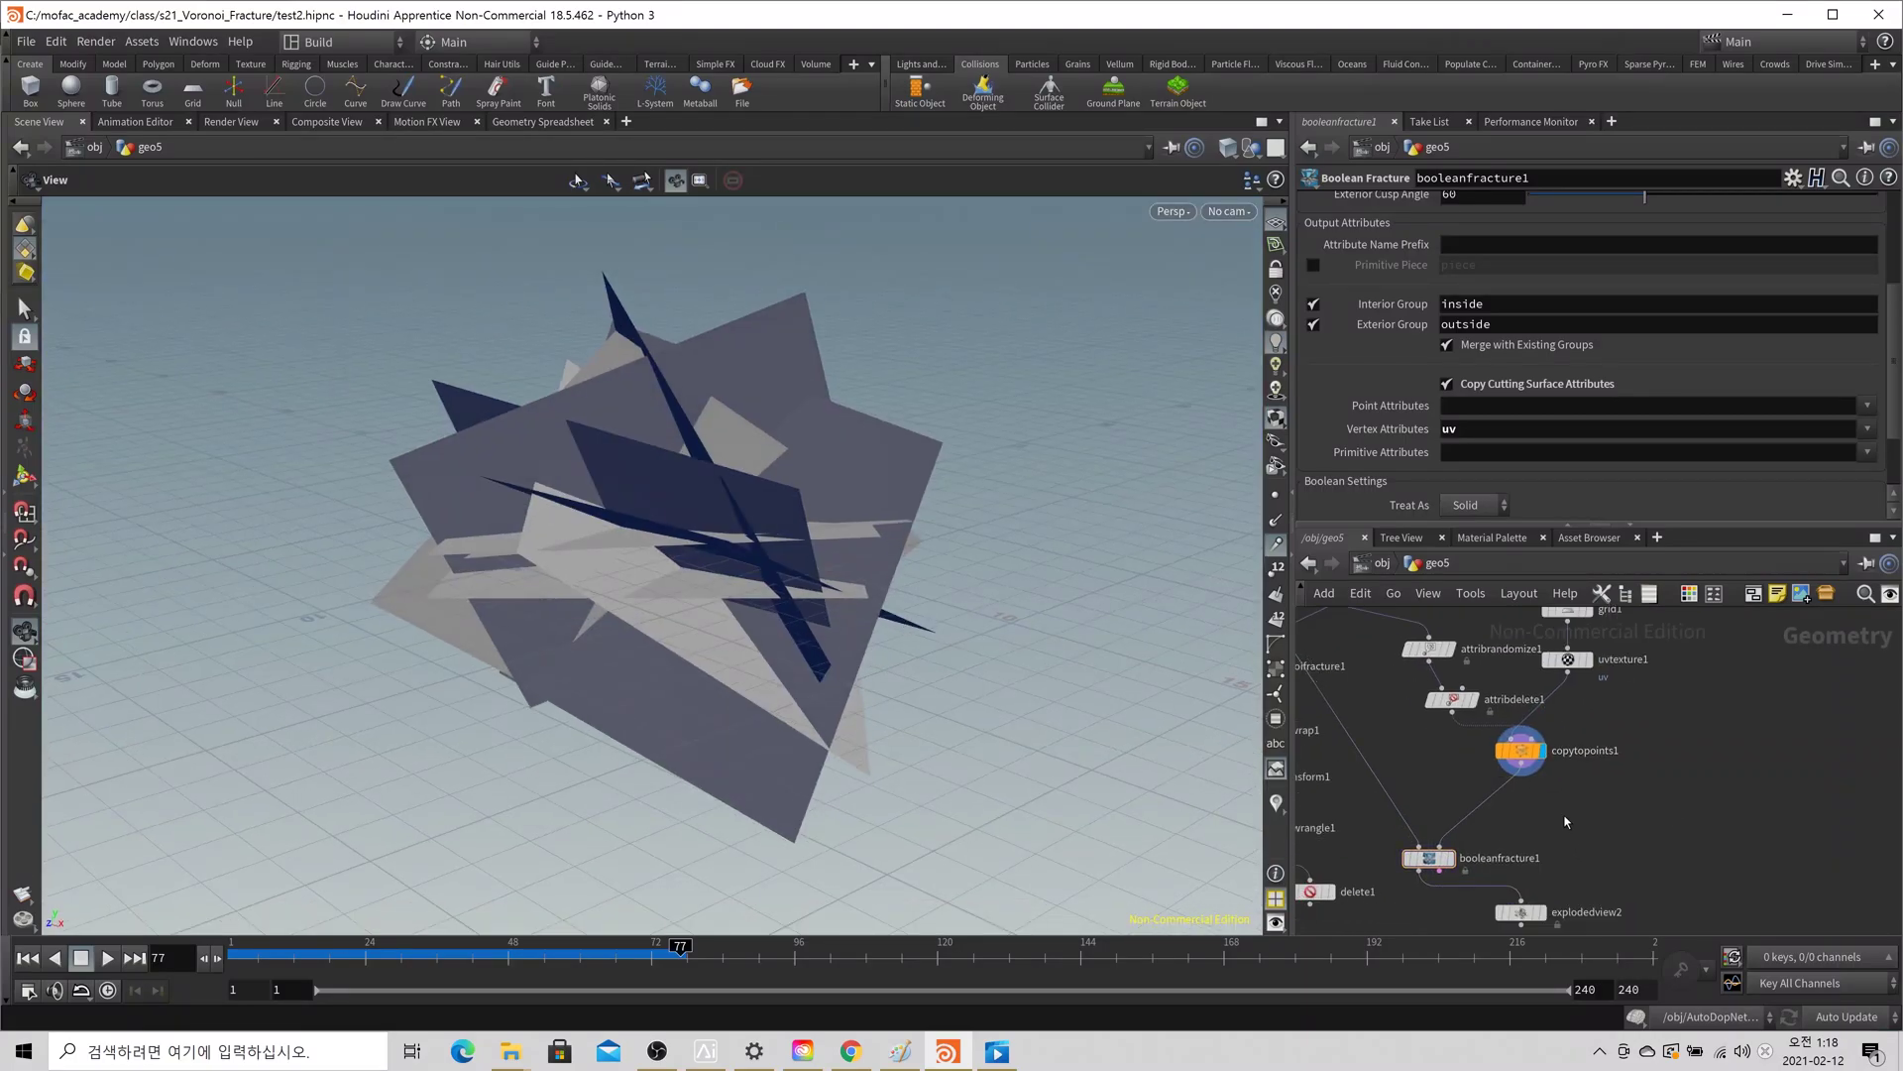
{"action": "key", "text": "Tab"}
{"action": "type", "text": "attrw"}
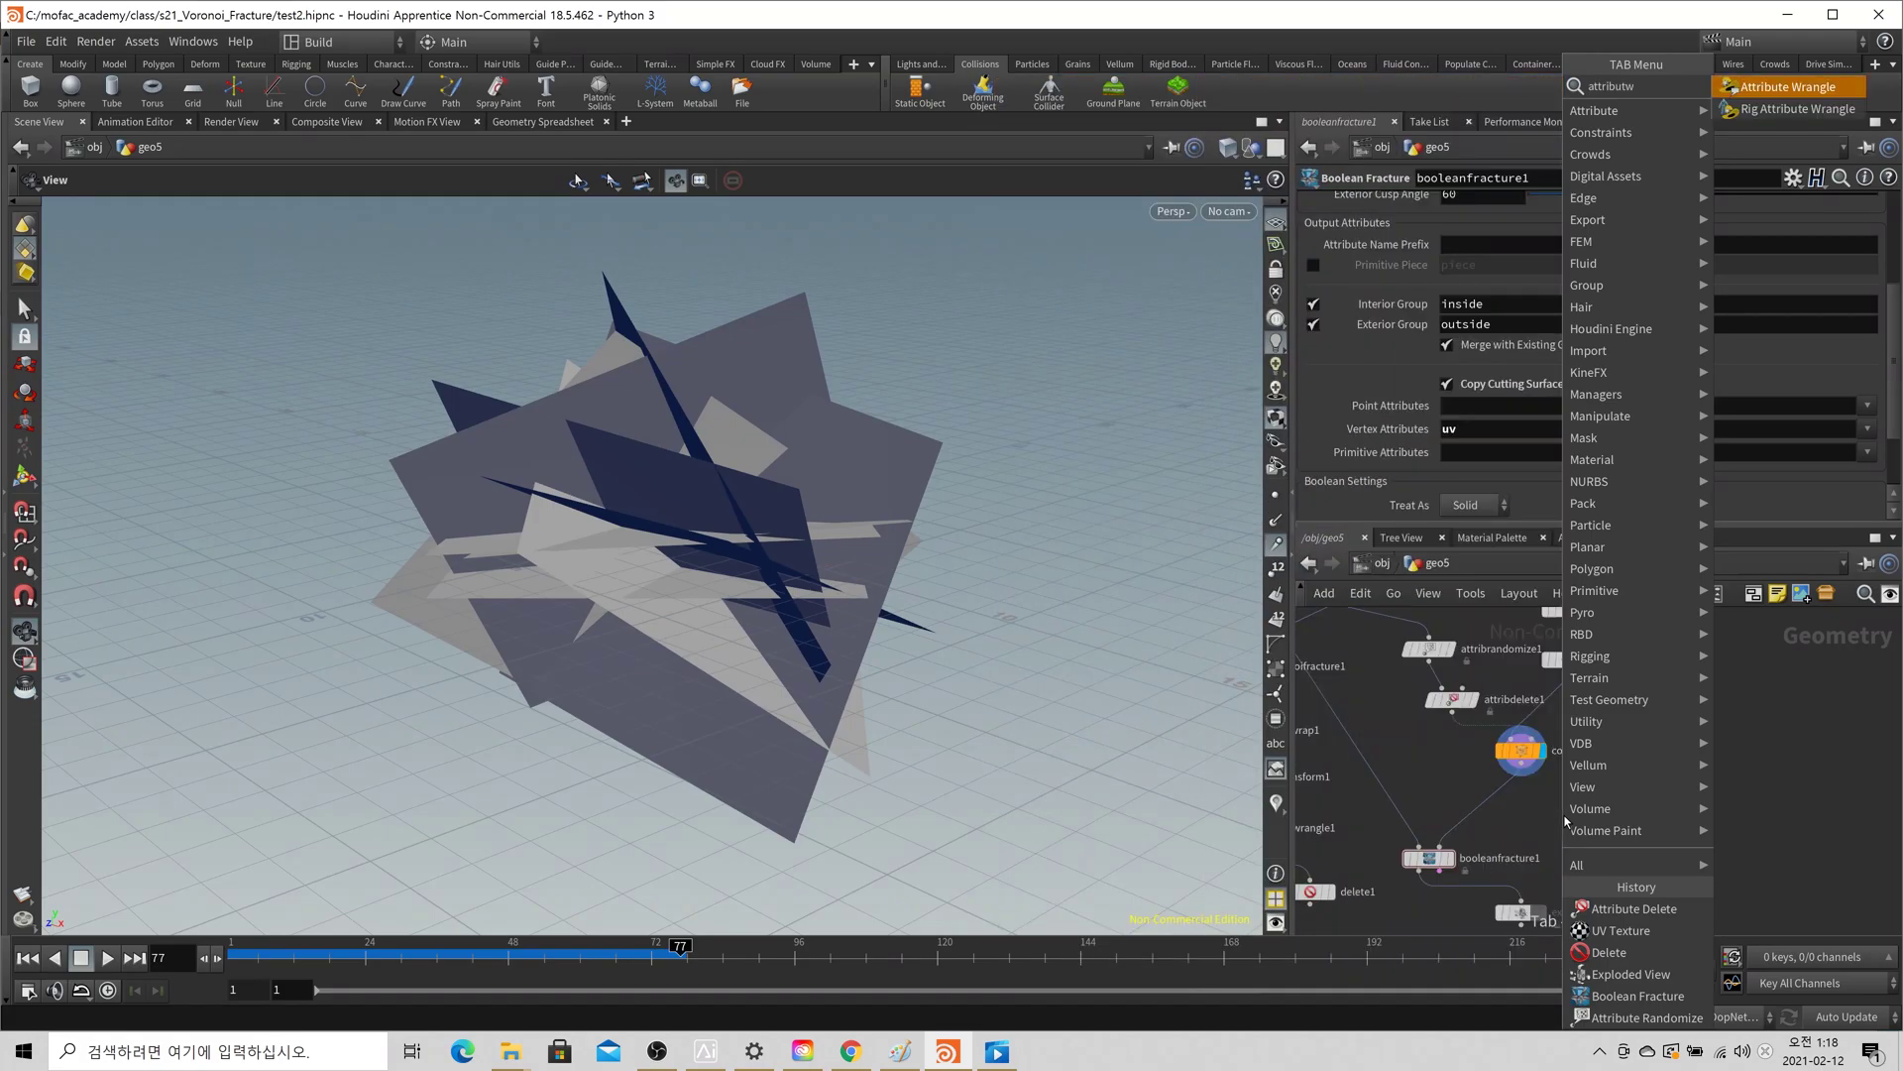
{"action": "key", "text": "Return"}
{"action": "left_click", "coordinate": [1522, 803]}
{"action": "left_click", "coordinate": [1495, 283]}
{"action": "left_click", "coordinate": [1489, 327]}
- Copy the shop_materialpath expression from the Voronoi branch's Attribute Wrangle into the new wrangle, and display the new wrangle
{"action": "middle_click_drag", "start_coordinate": [1298, 892], "coordinate": [1511, 831]}
{"action": "left_click", "coordinate": [1439, 779]}
{"action": "left_click", "coordinate": [1650, 324]}
{"action": "key", "text": "ctrl+a"}
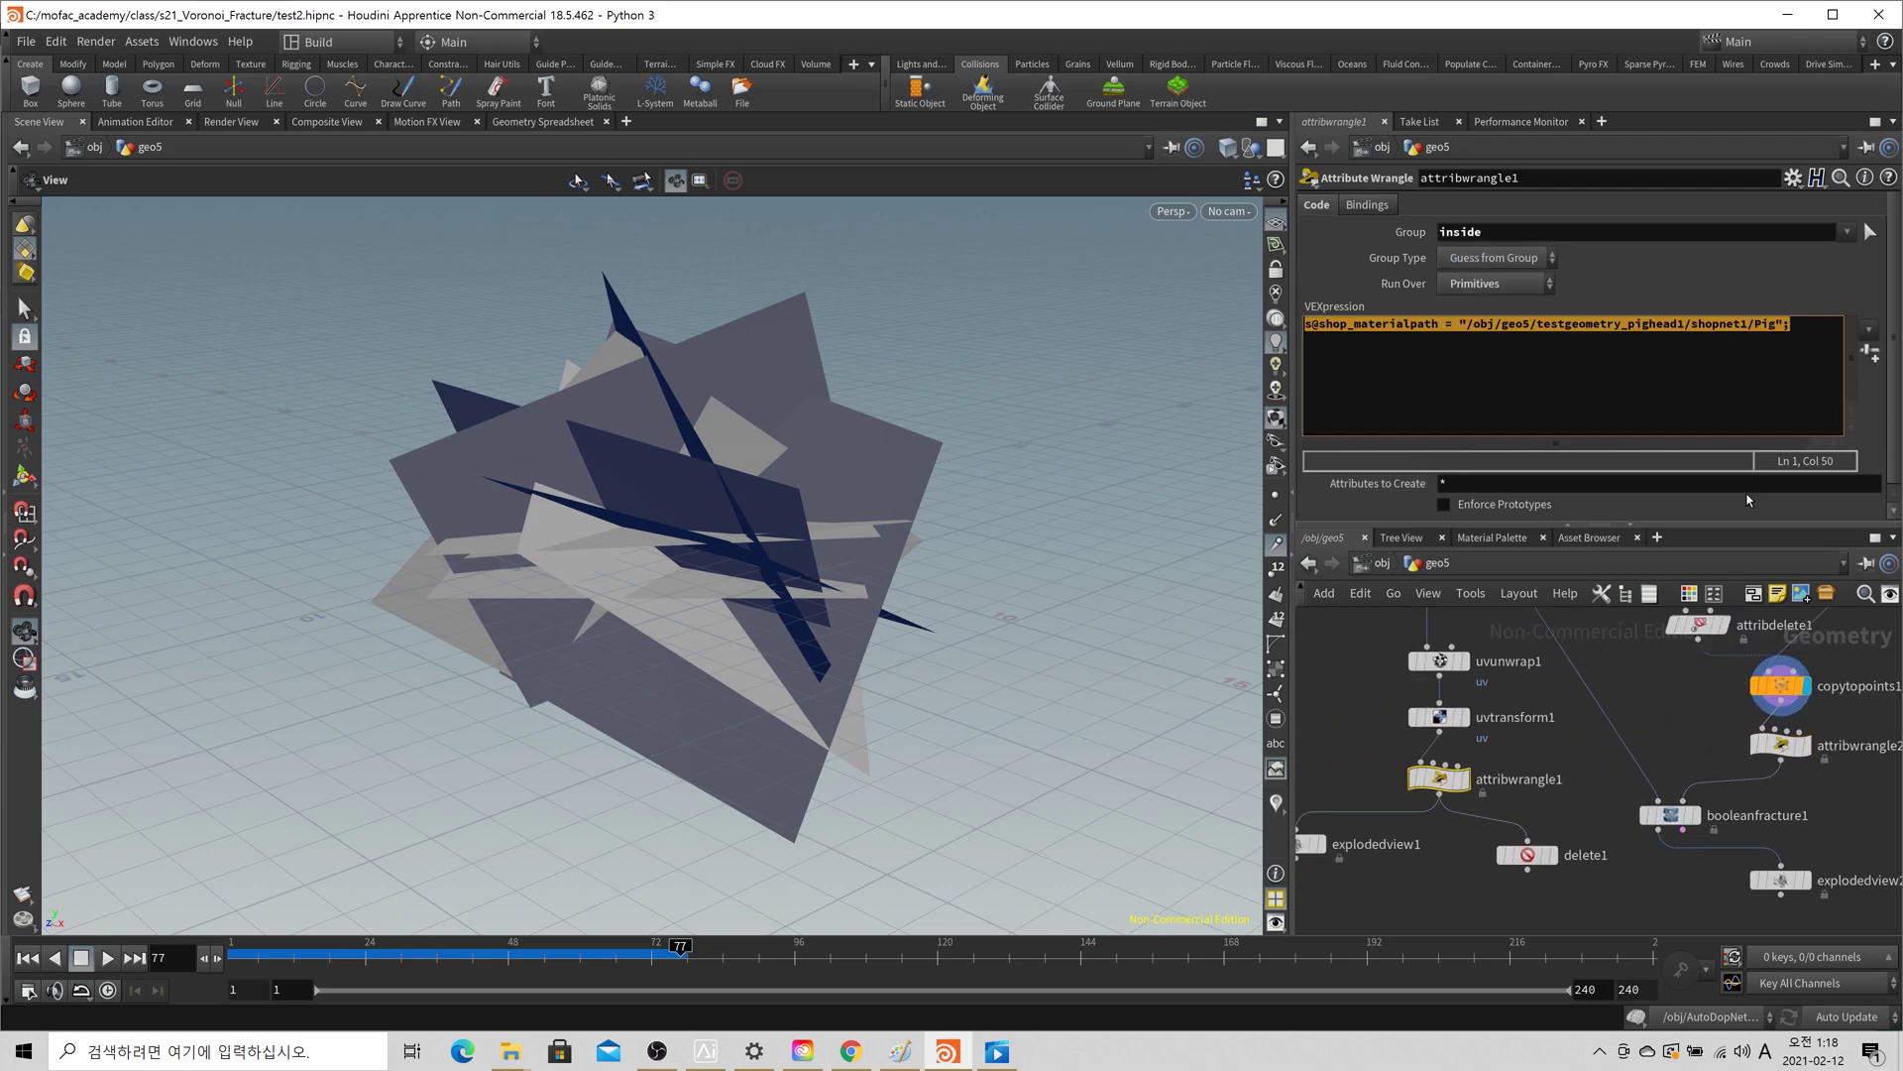
{"action": "key", "text": "ctrl+c"}
{"action": "middle_click_drag", "start_coordinate": [1857, 760], "coordinate": [1675, 795]}
{"action": "left_click", "coordinate": [1599, 780]}
{"action": "left_click", "coordinate": [1505, 378]}
{"action": "key", "text": "ctrl+v"}
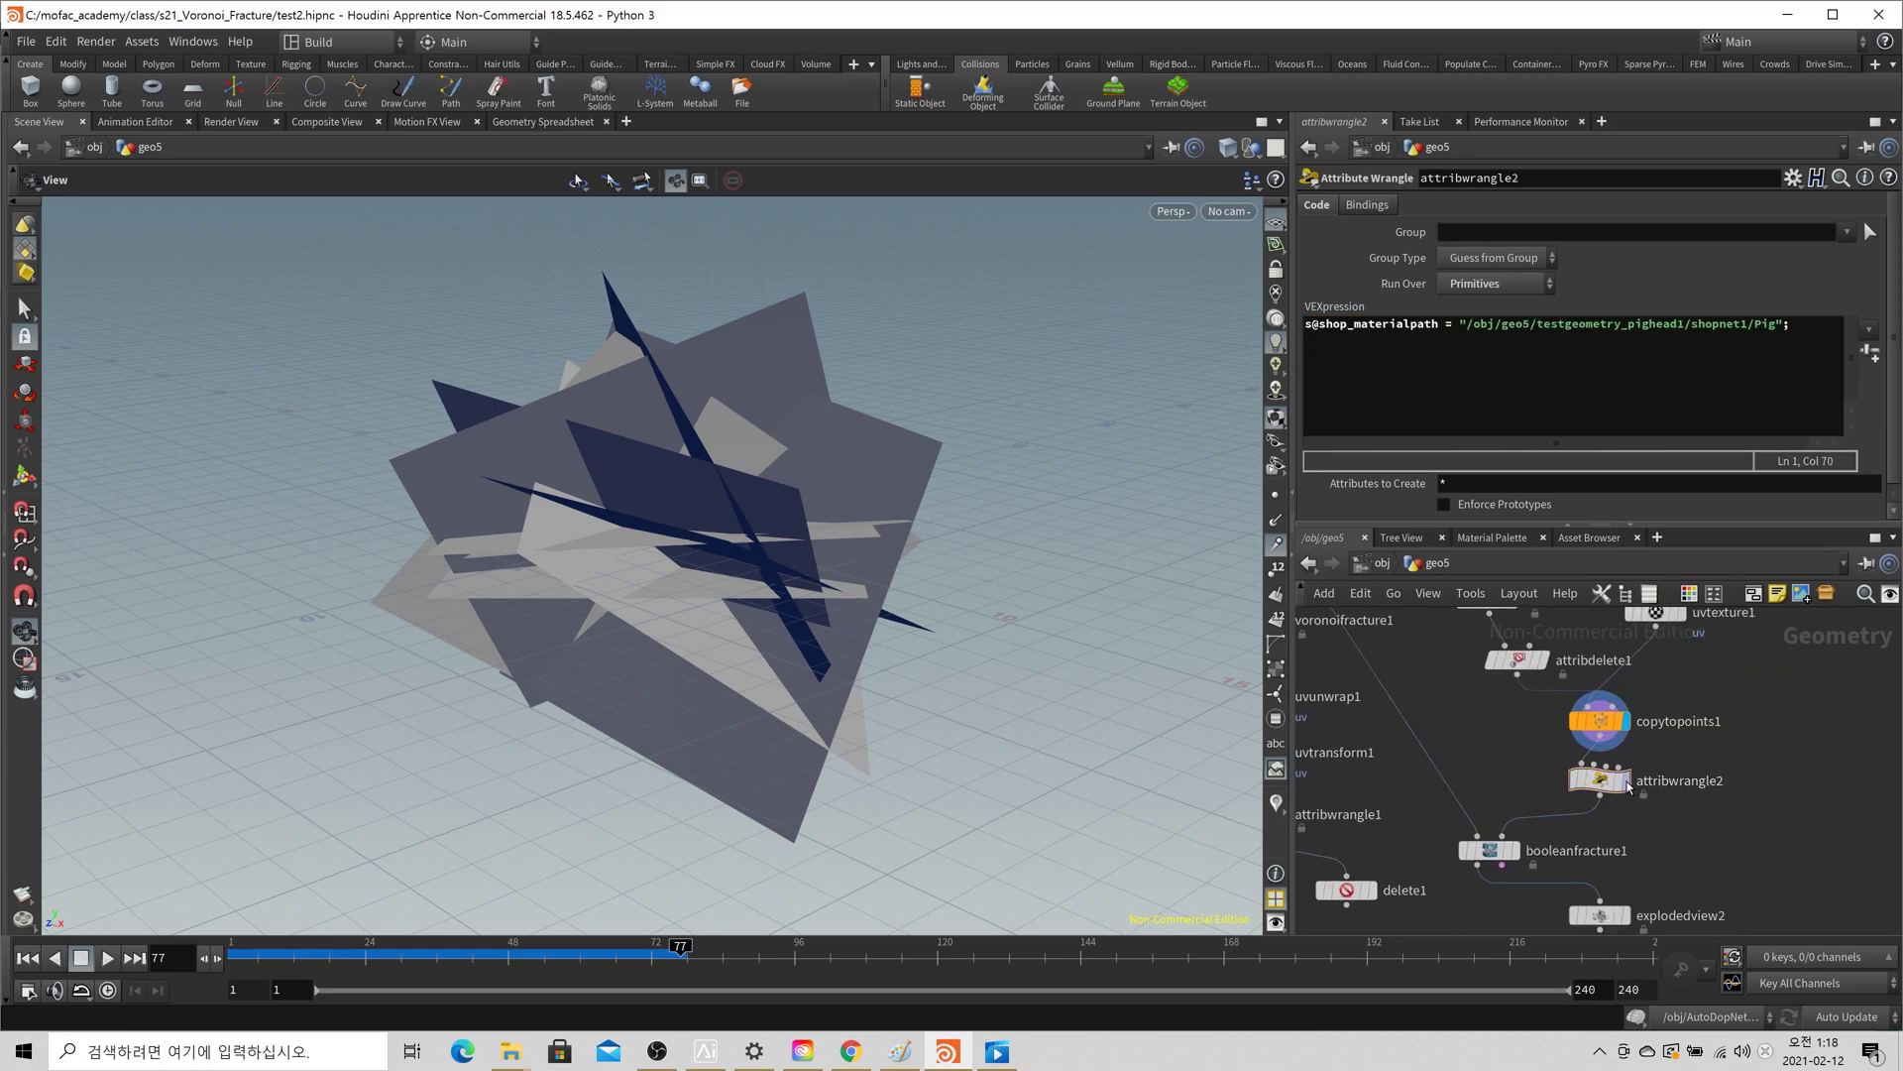
{"action": "left_click", "coordinate": [1622, 781]}
{"action": "middle_click", "coordinate": [1586, 793]}
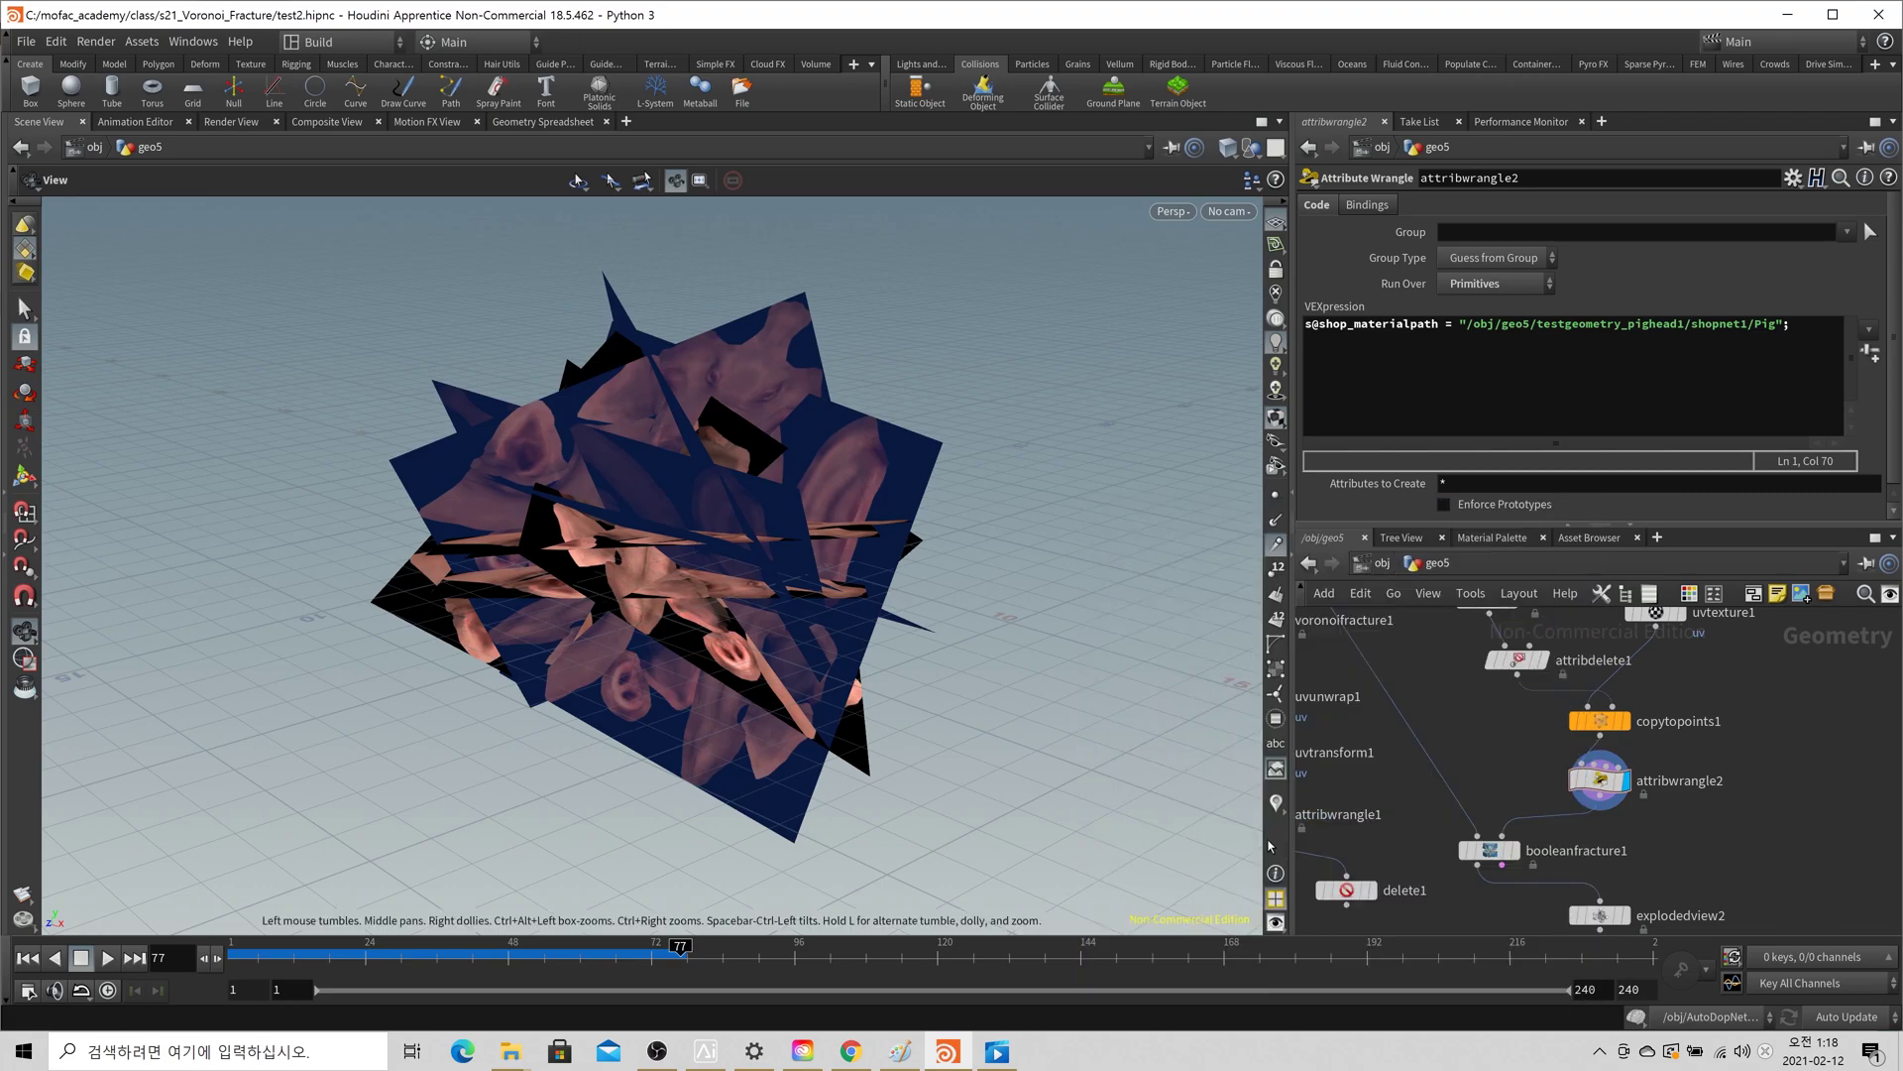
- Set the primitive attributes copied by Boolean Fracture to shop_materialpath, and display the Exploded View to examine the pieces
{"action": "left_click", "coordinate": [1489, 850]}
{"action": "left_click", "coordinate": [1487, 455]}
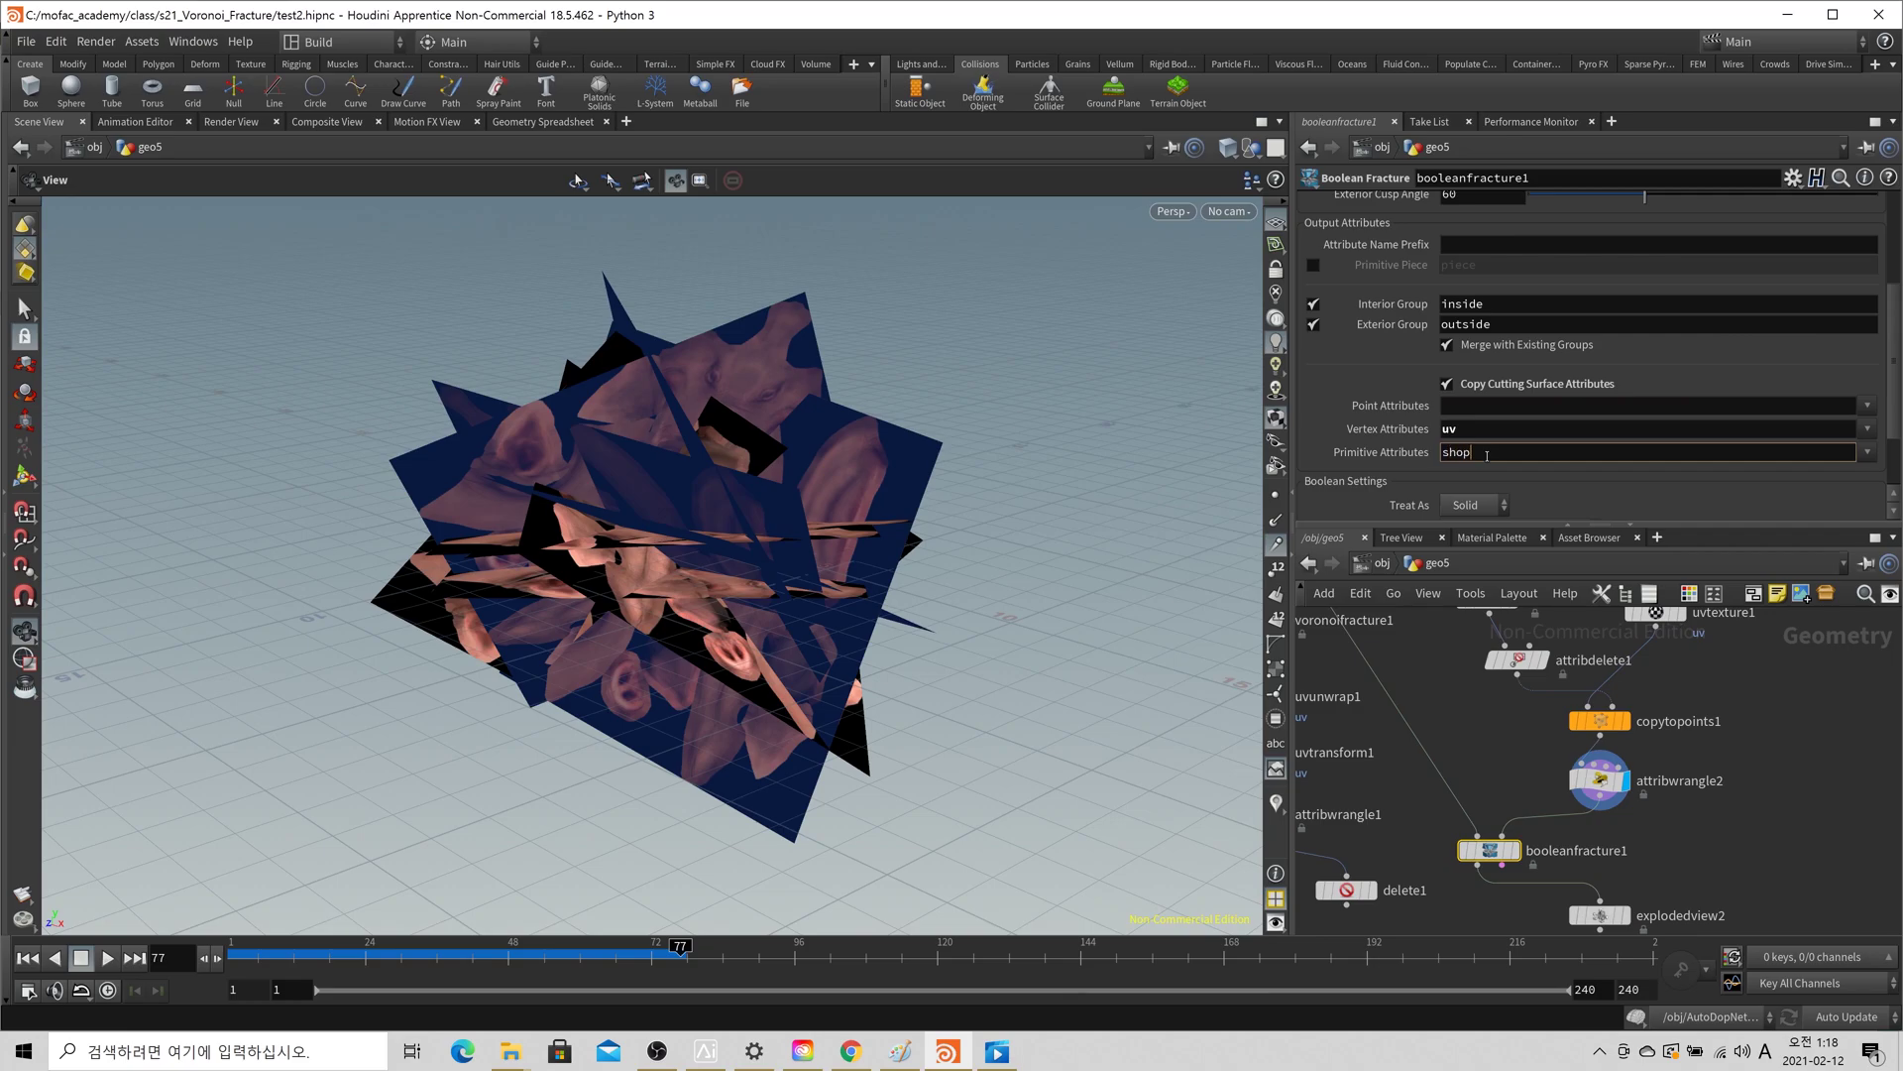
{"action": "type", "text": "shop_materialpath"}
{"action": "key", "text": "Return"}
{"action": "middle_click_drag", "start_coordinate": [1709, 673], "coordinate": [1678, 598]}
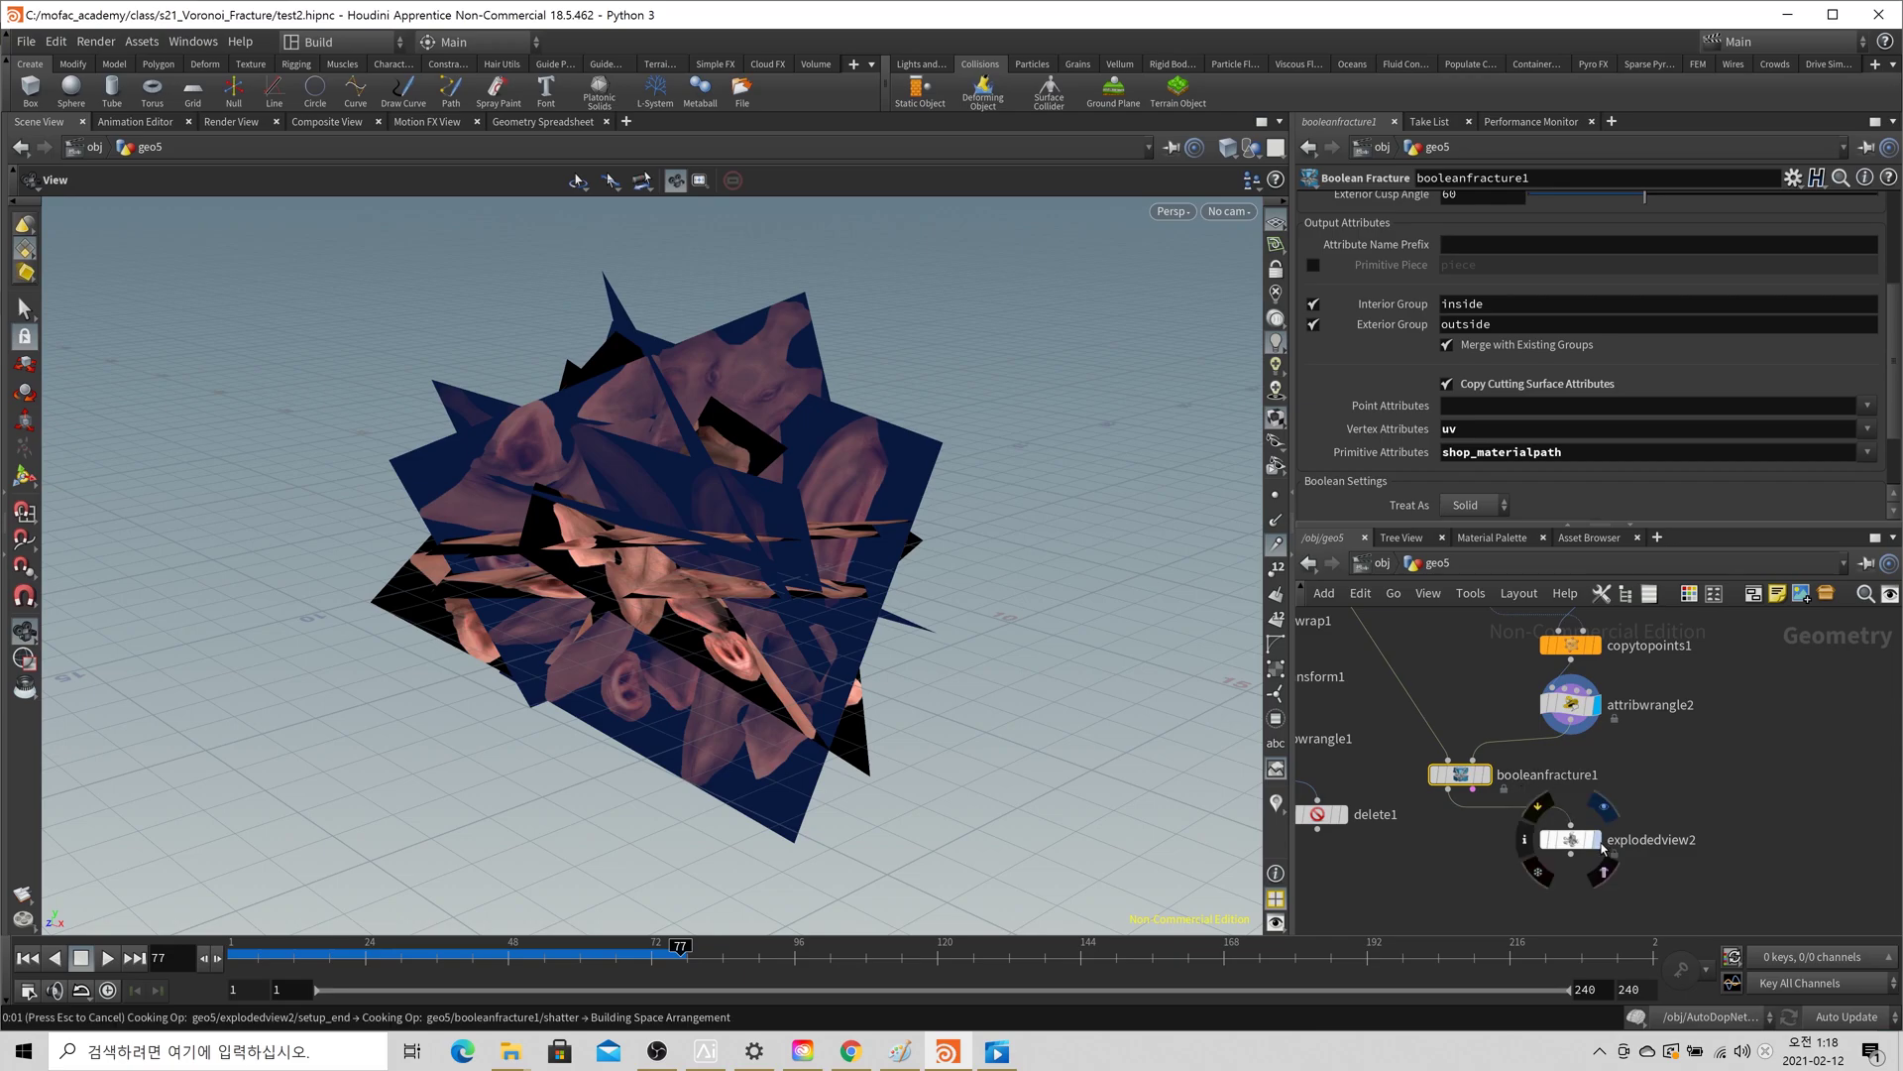
{"action": "left_click", "coordinate": [1596, 841]}
{"action": "left_click_drag", "start_coordinate": [861, 606], "coordinate": [947, 390]}
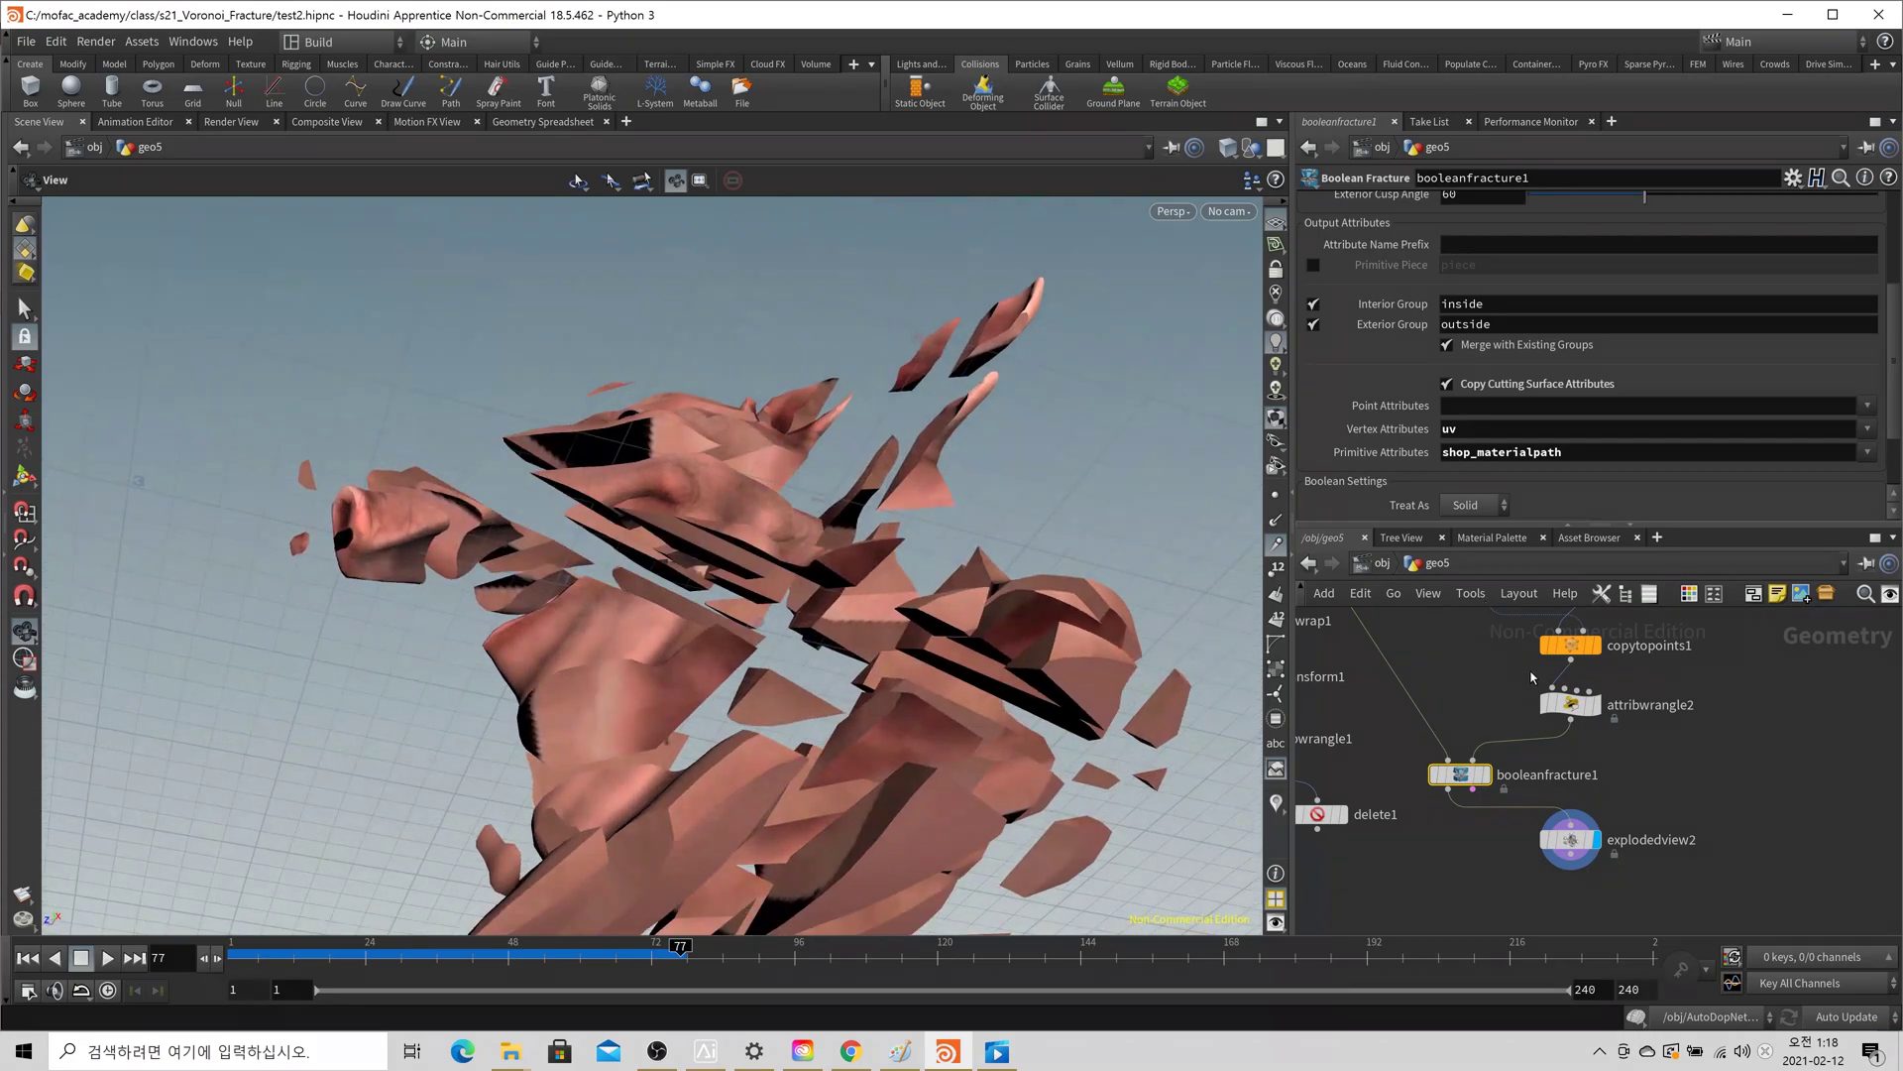
- Bypass the new Attribute Wrangle temporarily, re-enable it, and compare the material on the inside faces
{"action": "left_click", "coordinate": [1547, 703]}
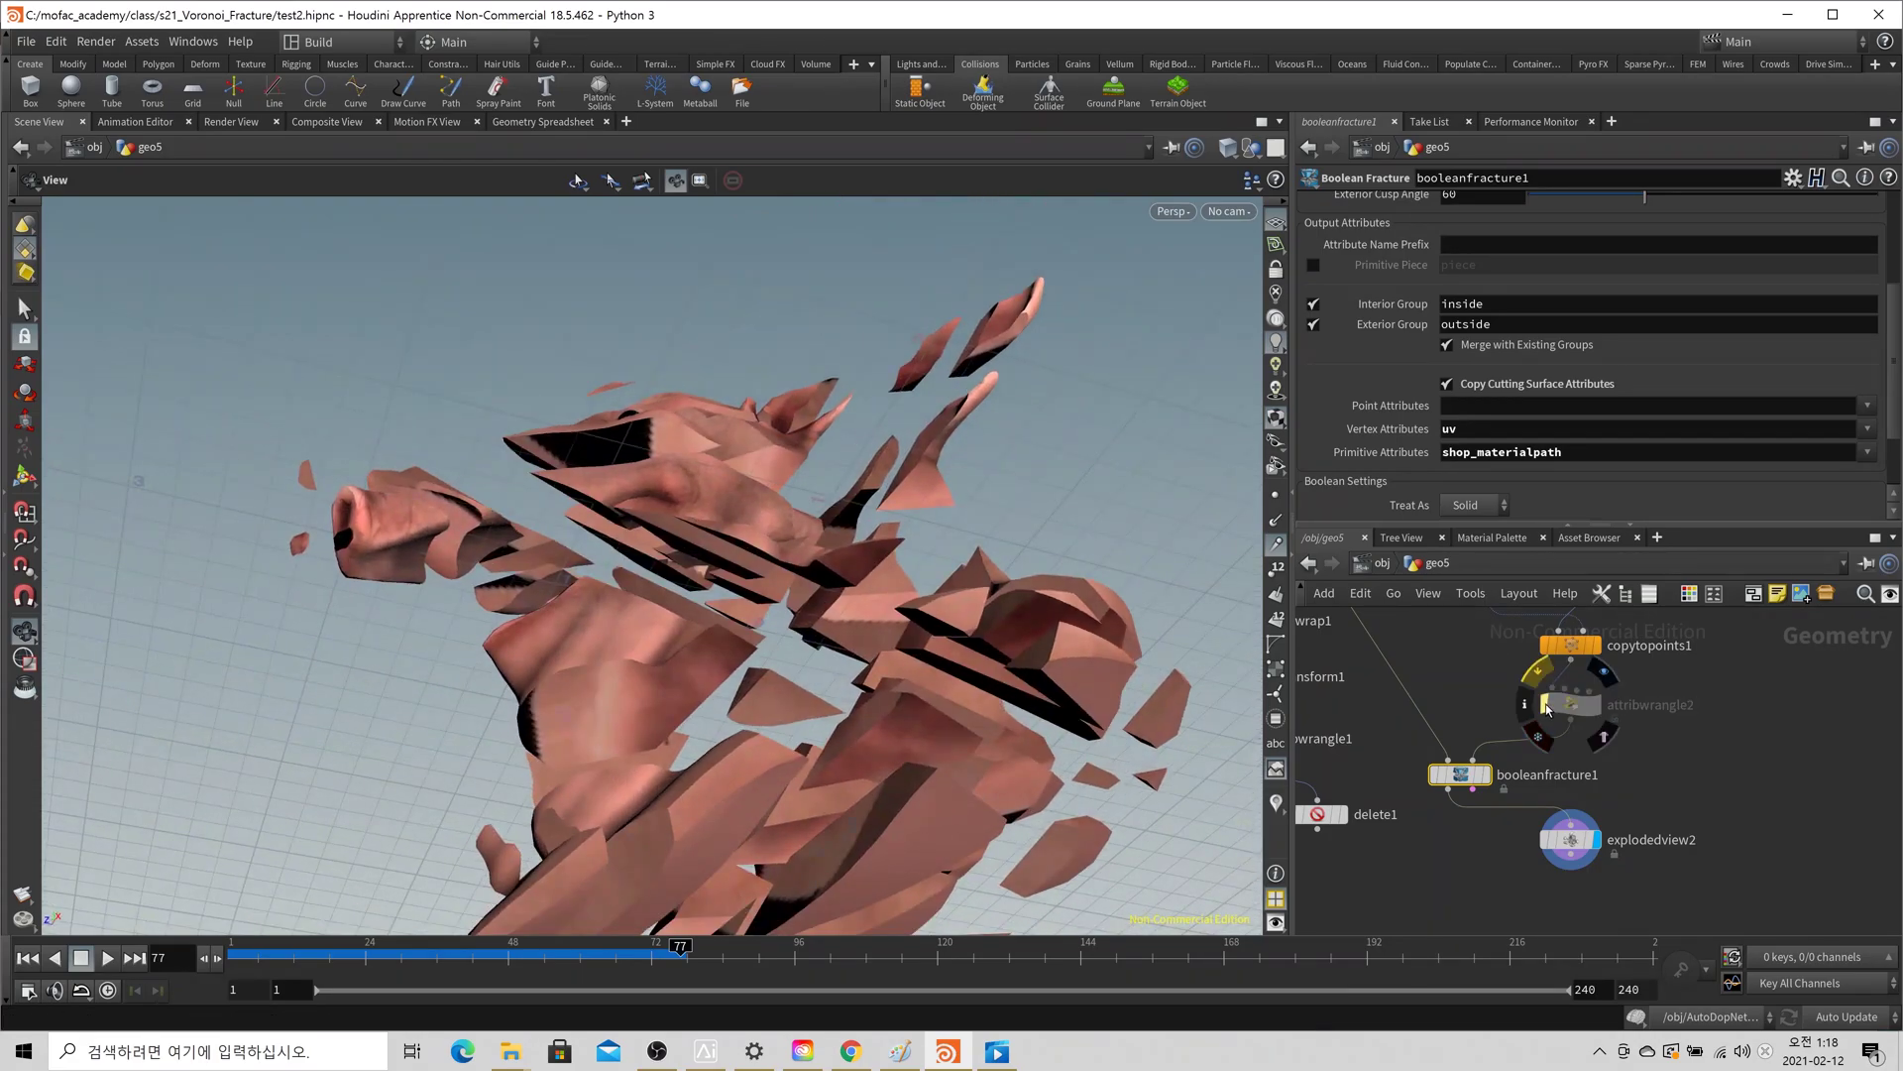
{"action": "left_click", "coordinate": [1546, 704]}
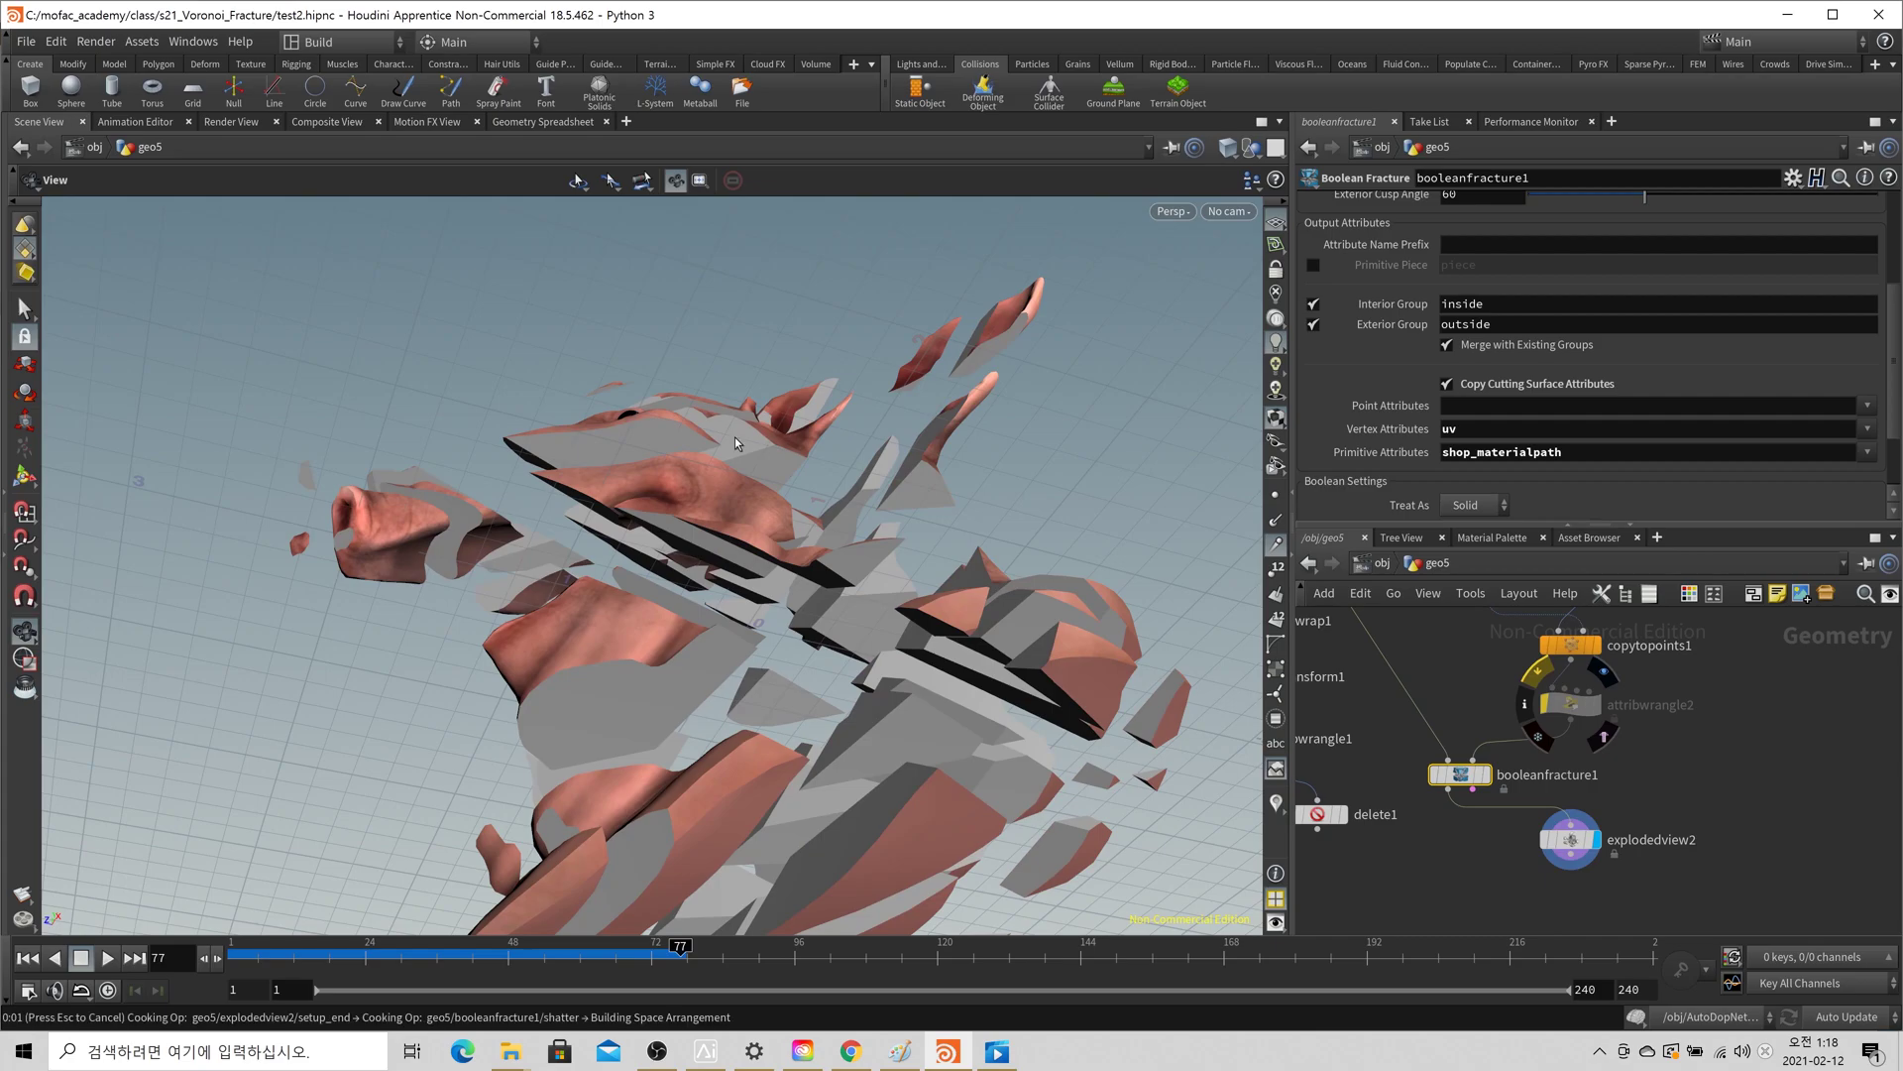
{"action": "left_click_drag", "start_coordinate": [645, 462], "coordinate": [650, 646]}
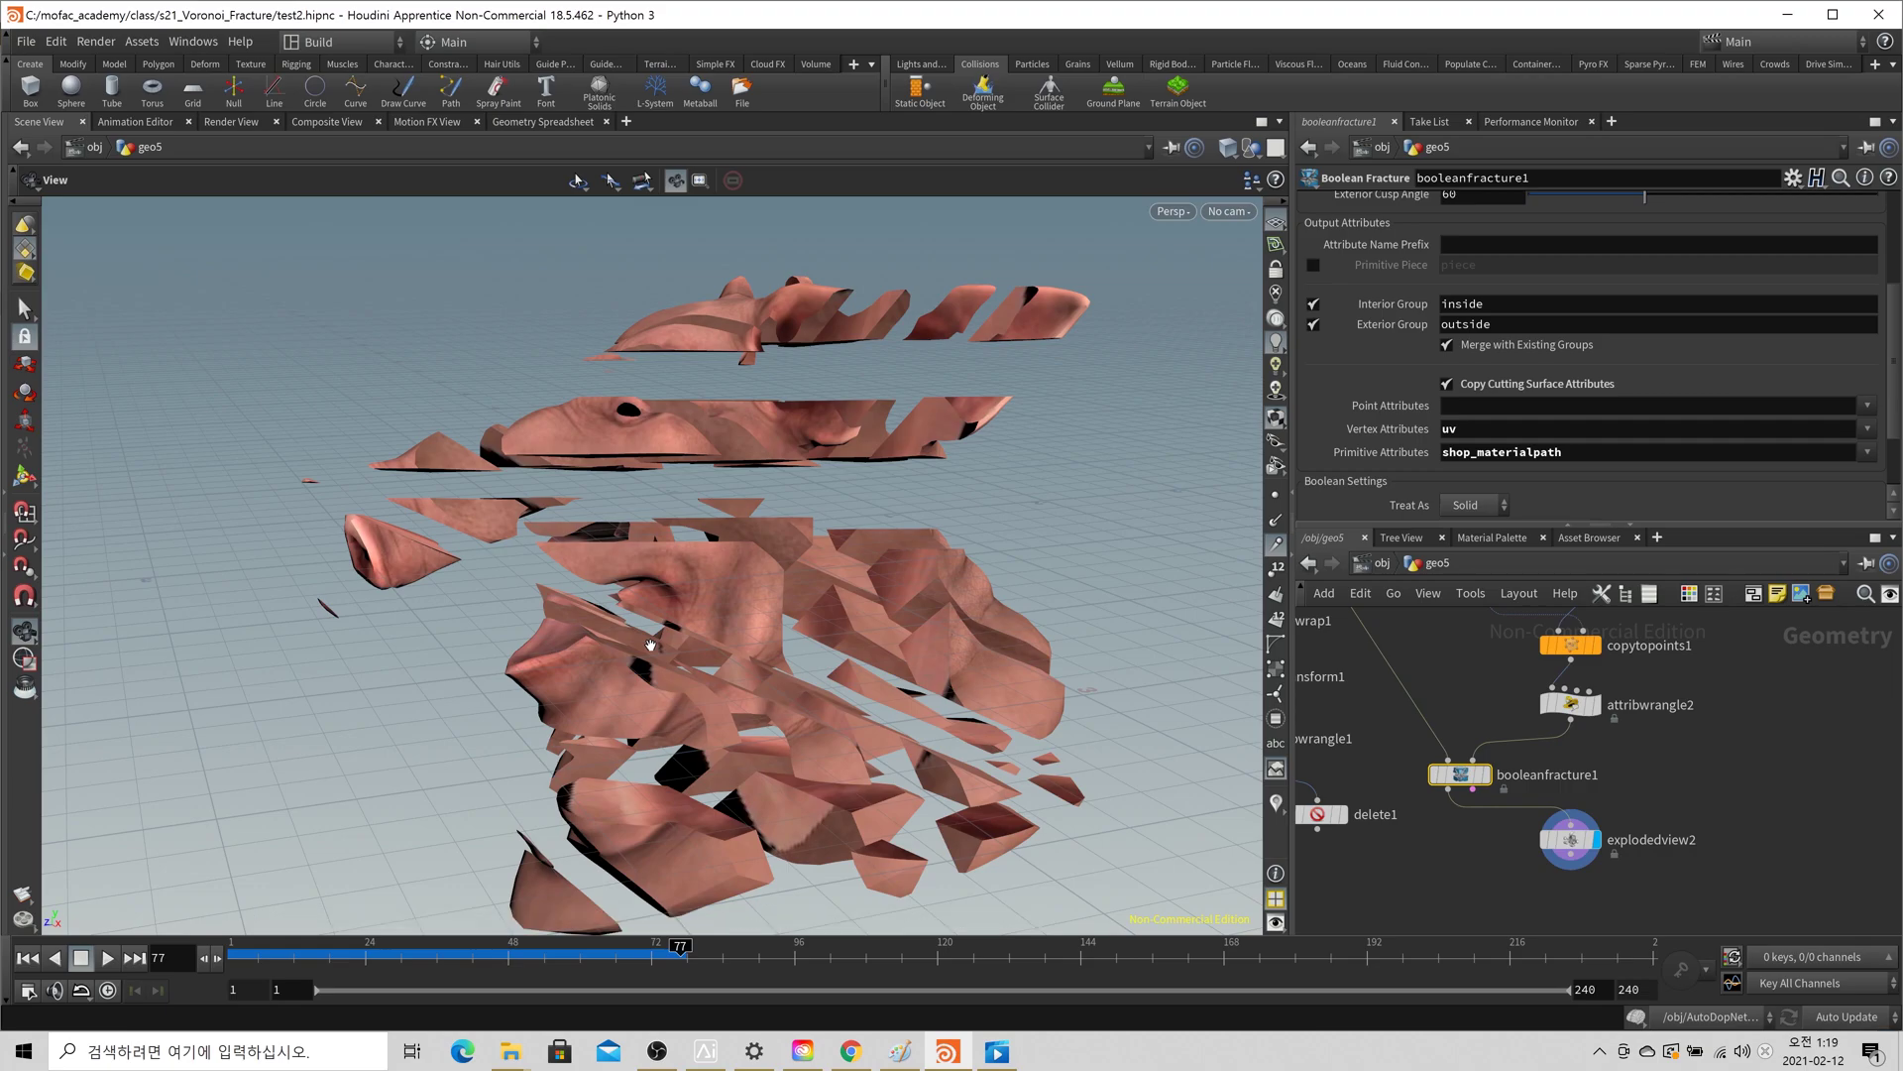
- Switch to Chrome and search Google for udim from the existing voronoi search page
{"action": "scroll", "coordinate": [1619, 833], "scroll_direction": "down", "scroll_amount": 5}
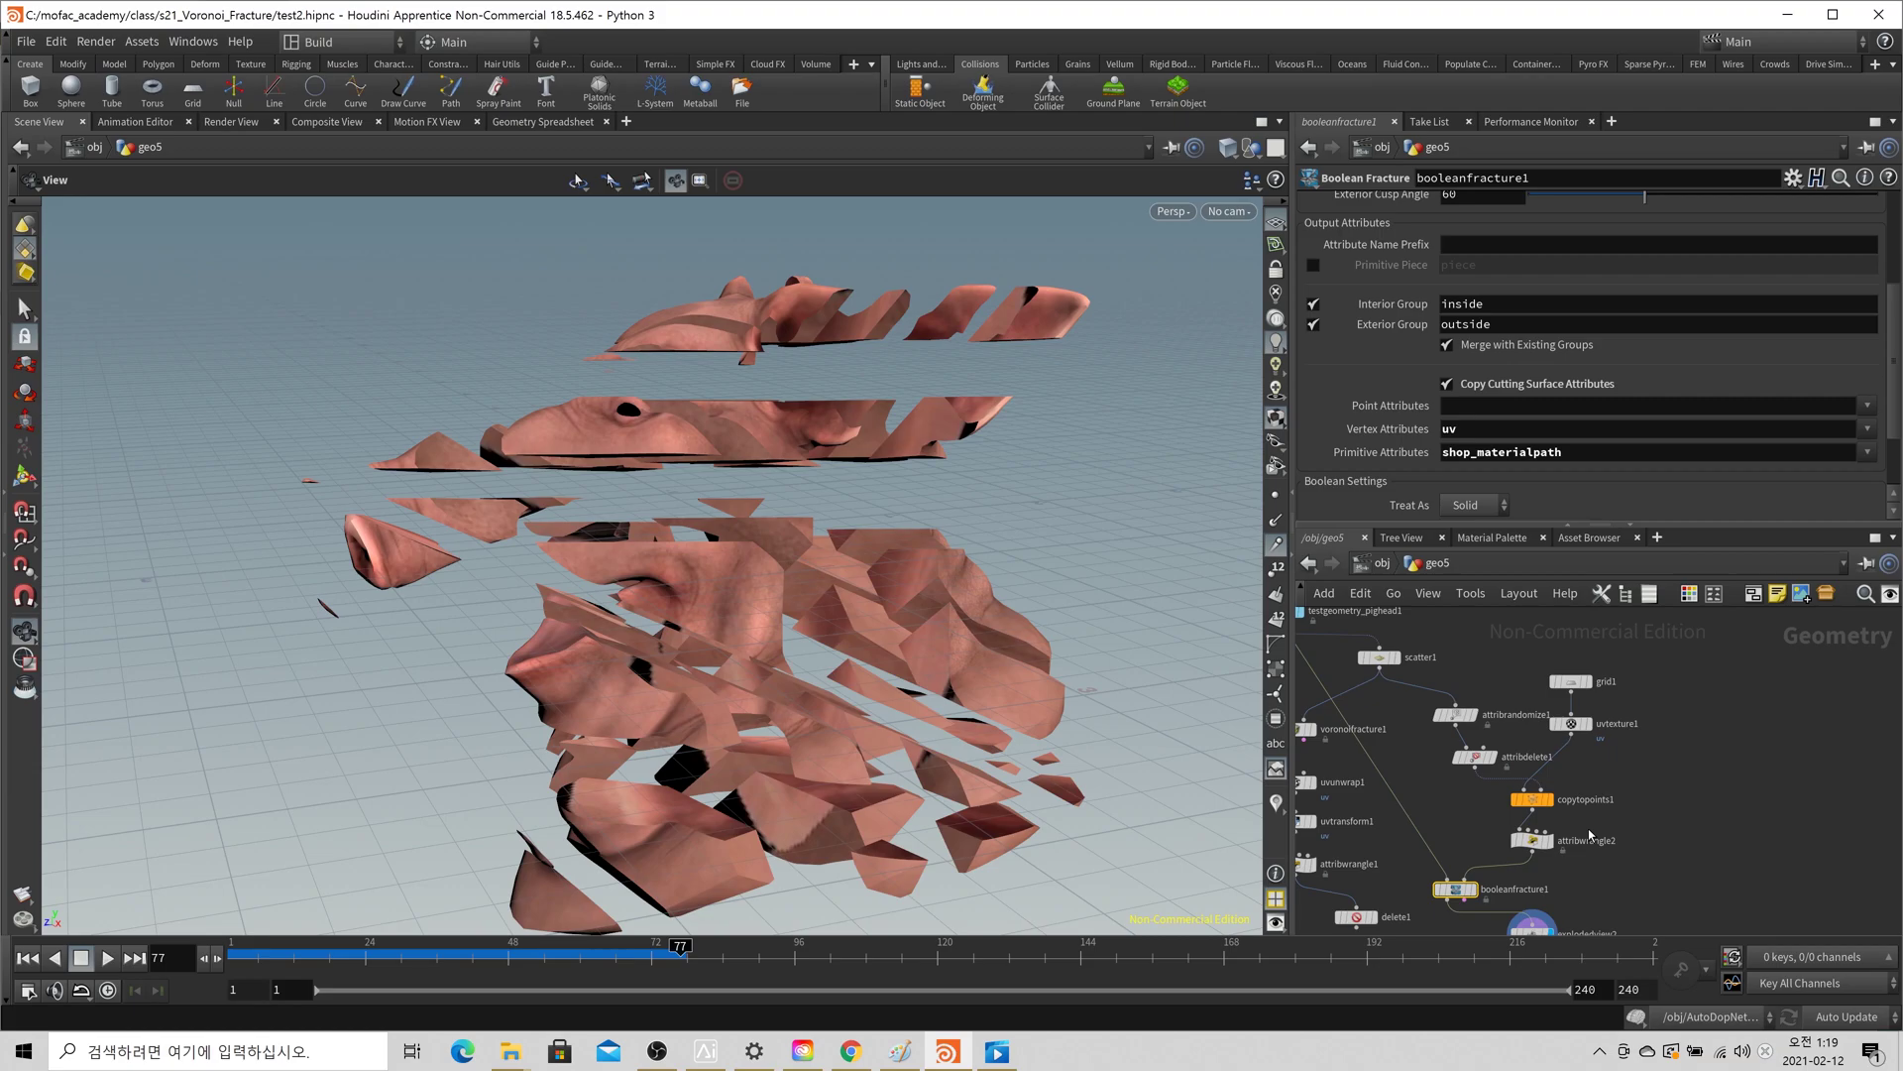
{"action": "left_click", "coordinate": [1813, 836]}
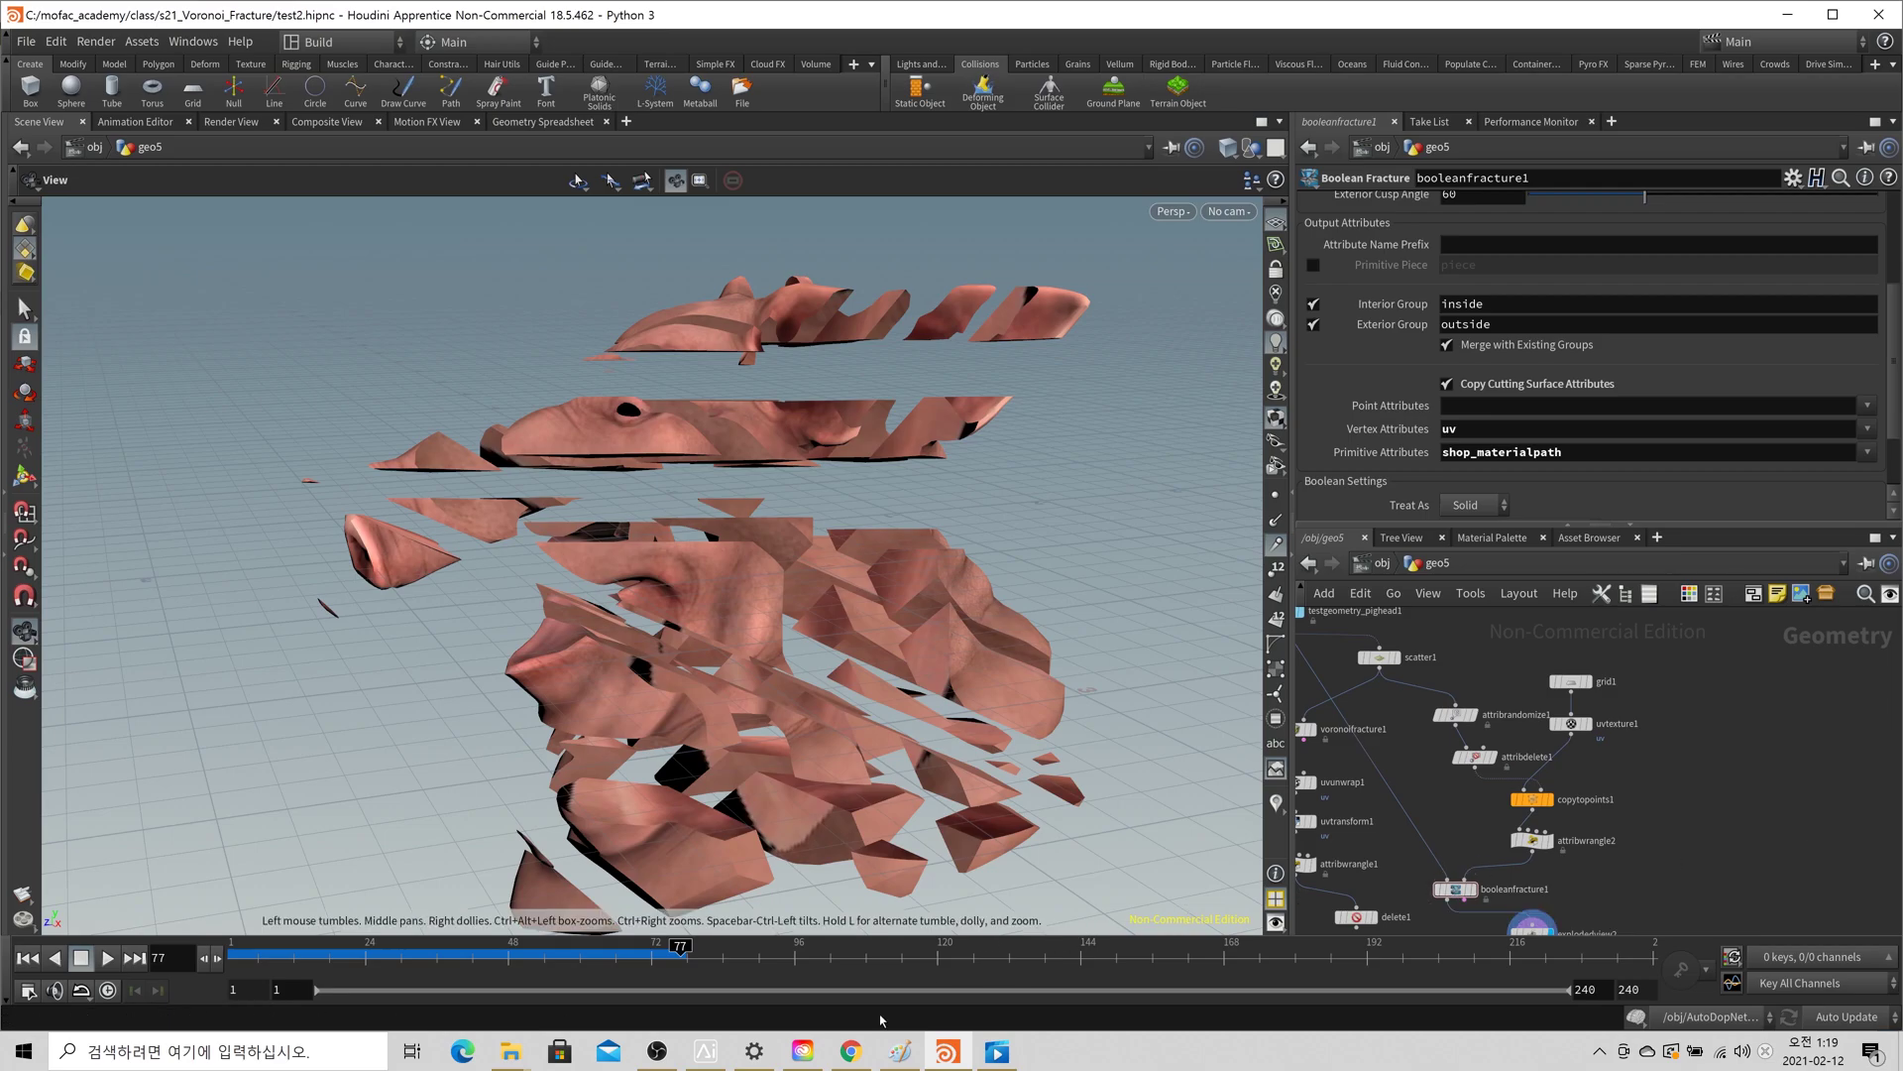
{"action": "left_click", "coordinate": [859, 1057]}
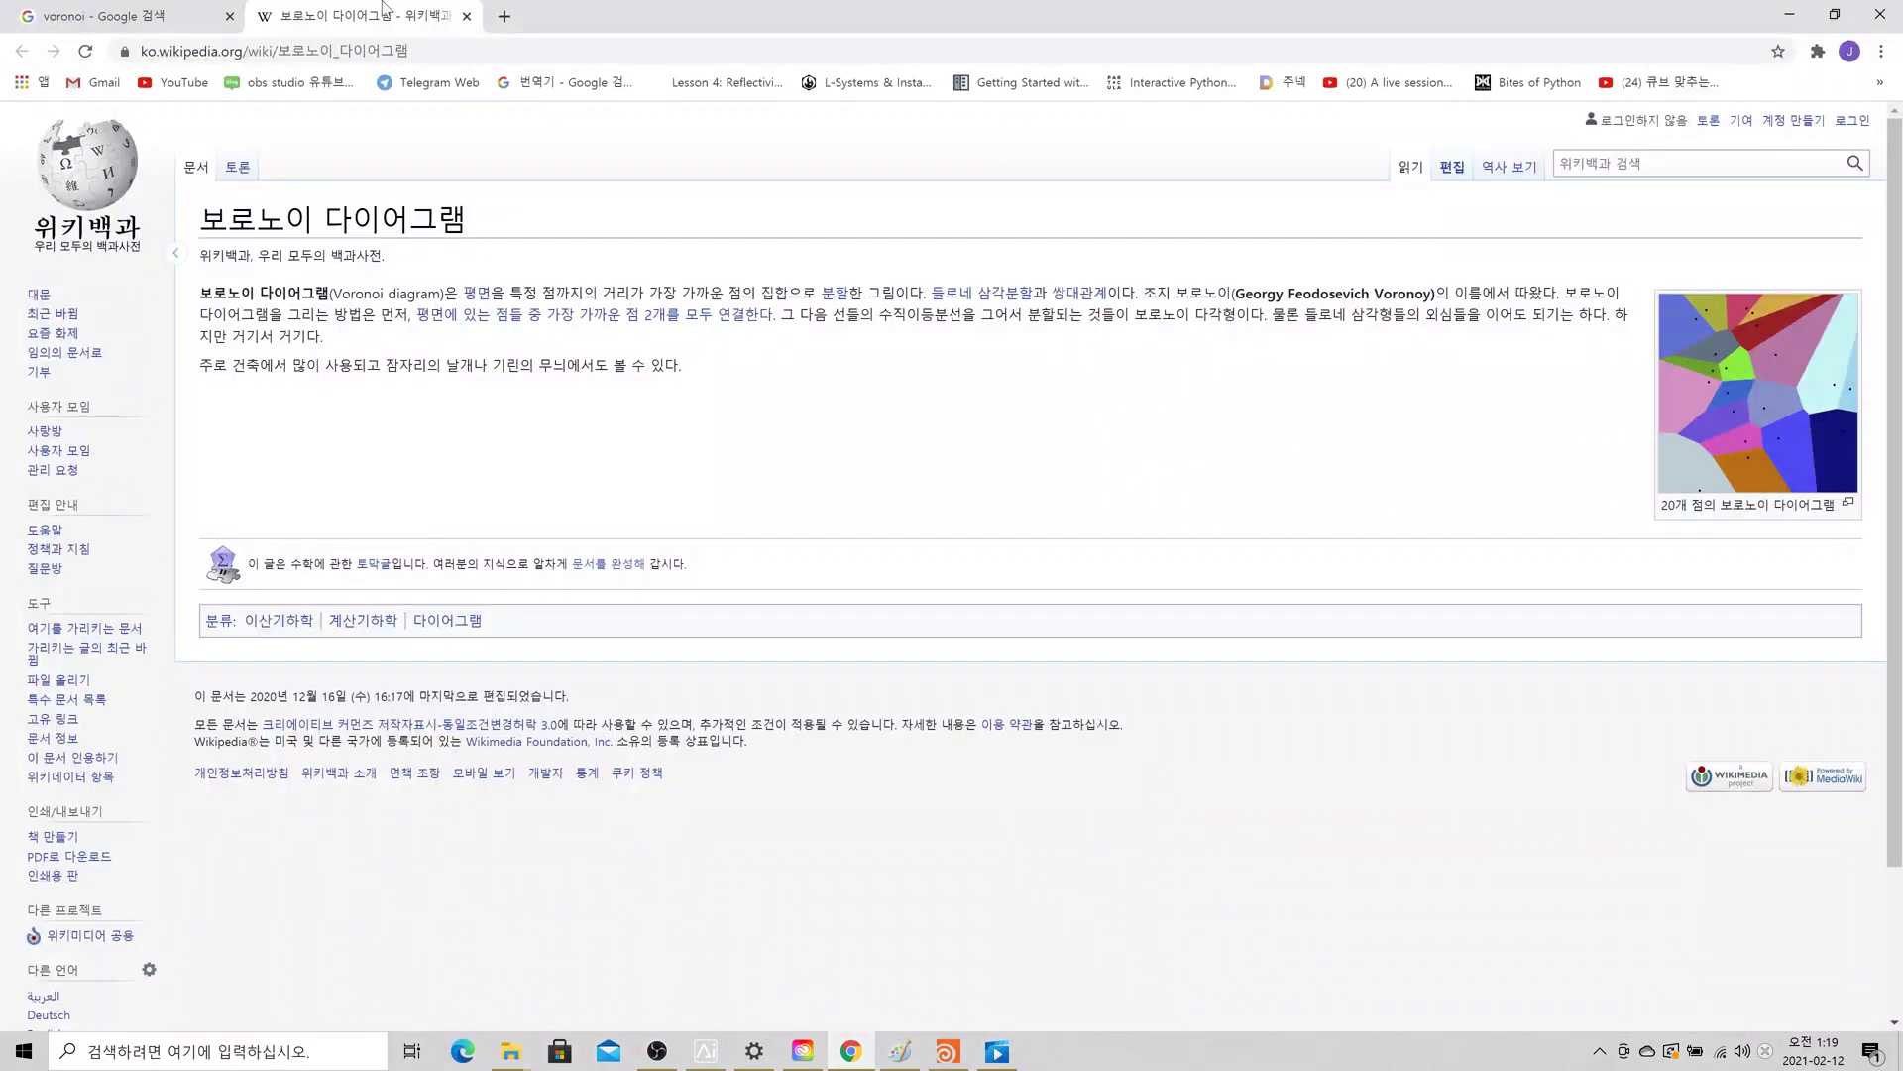
{"action": "left_click", "coordinate": [129, 16]}
{"action": "key", "text": "slash"}
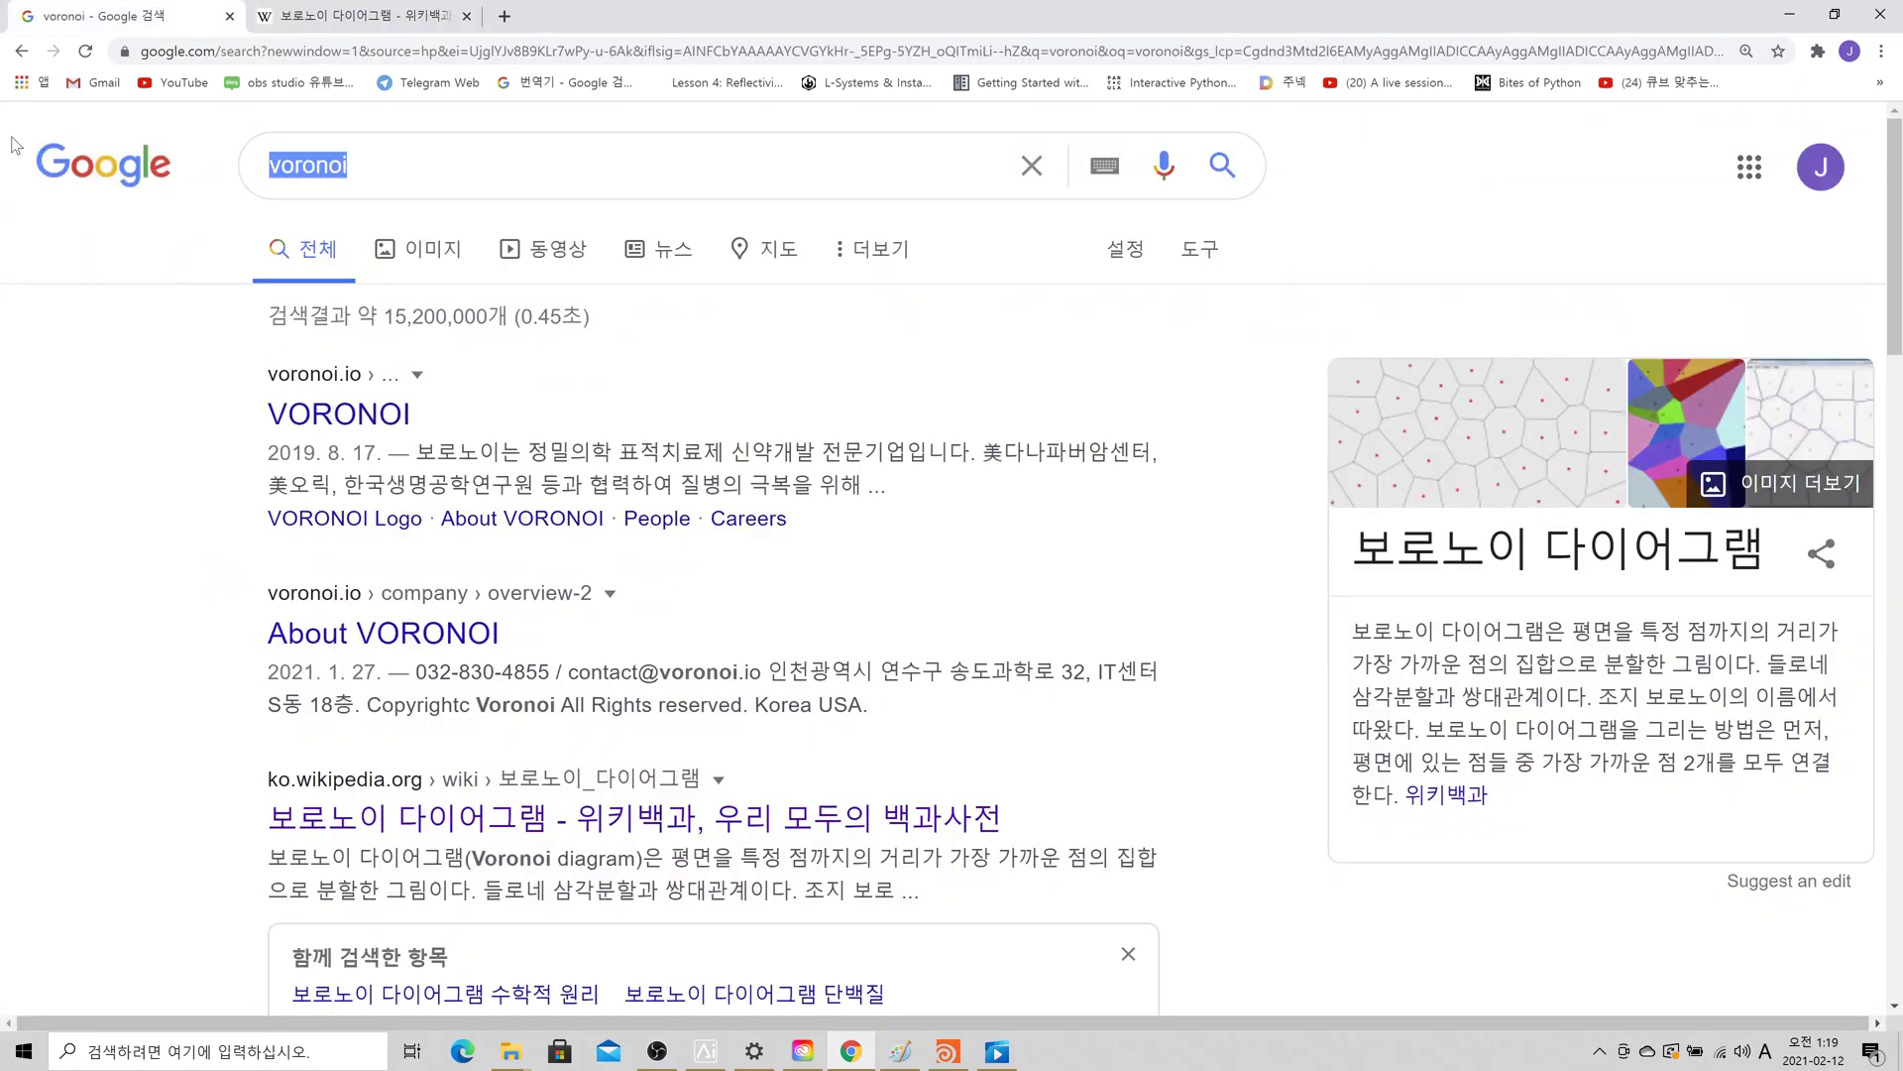
{"action": "type", "text": "udim"}
{"action": "key", "text": "Return"}
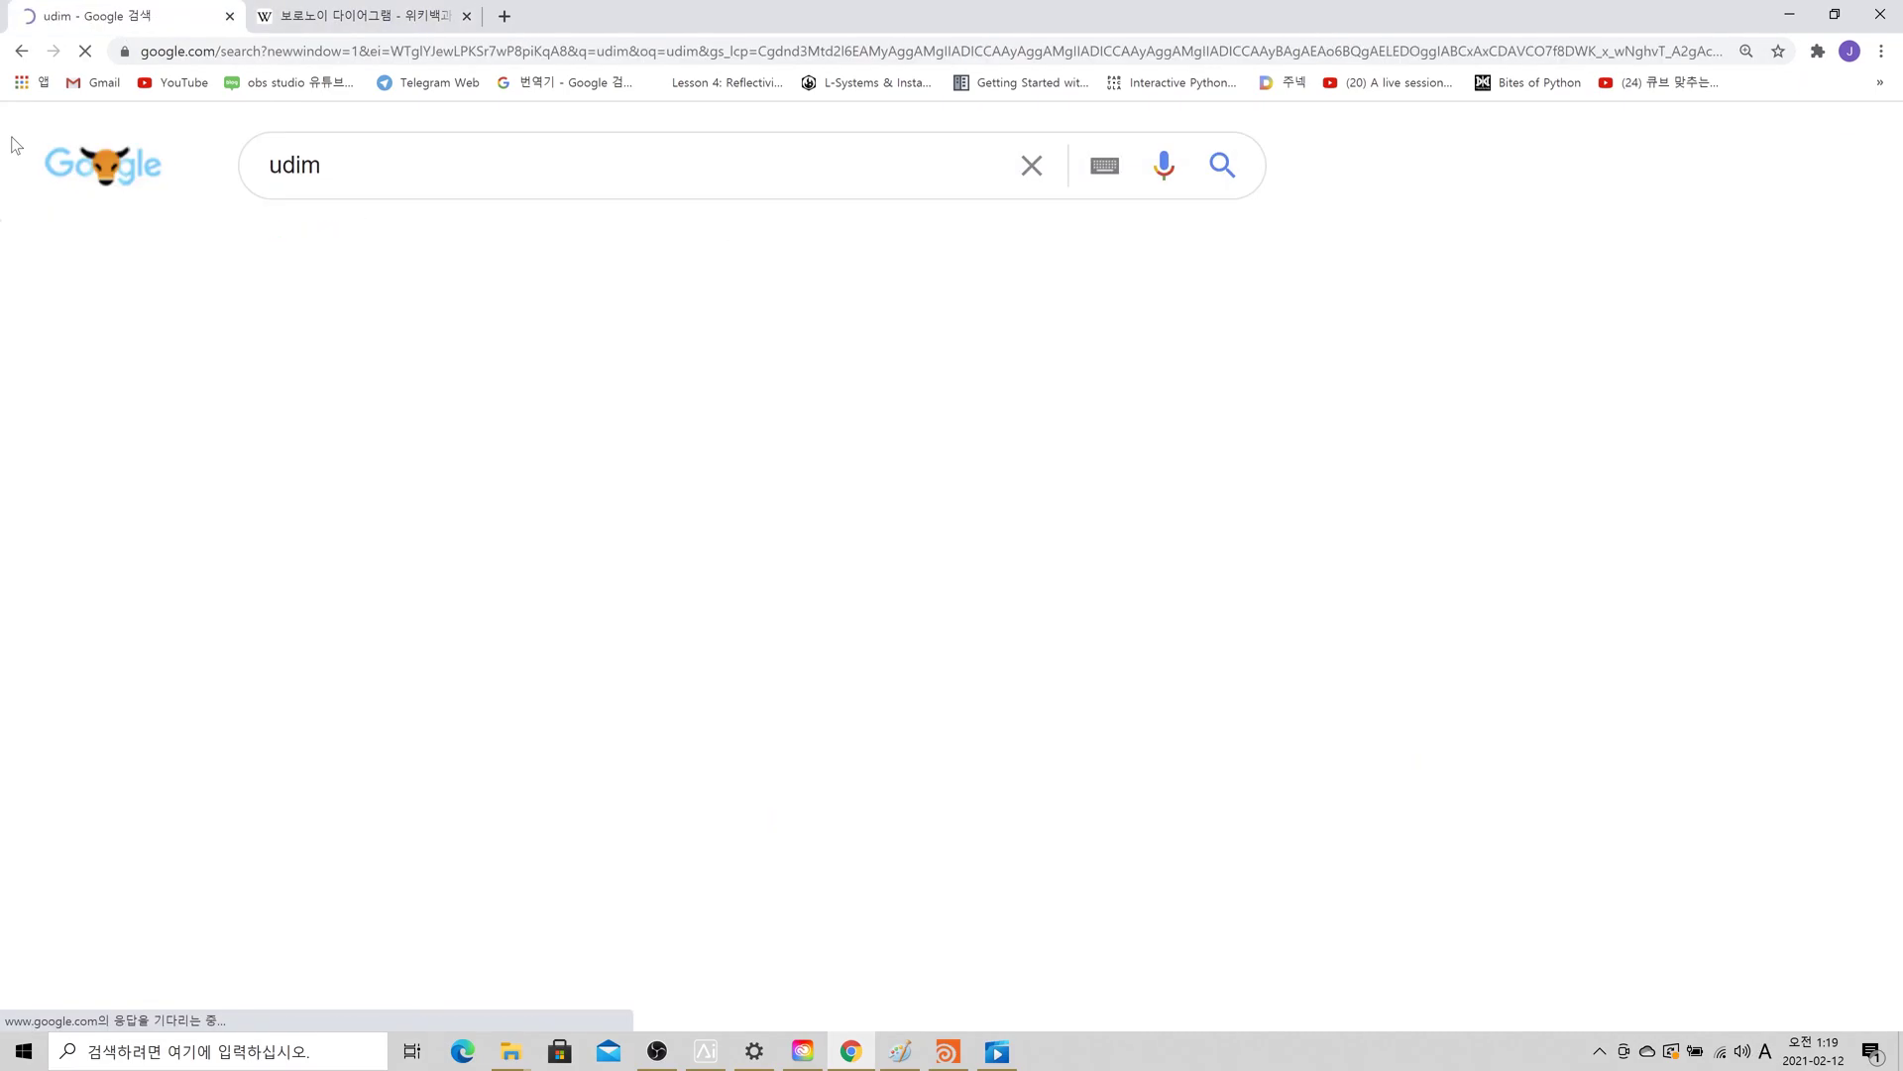
- Examine the numbered UDIM tile chart and the Rizom-Lab UDIMs example in the image results, and return to Houdini
{"action": "left_click", "coordinate": [418, 248]}
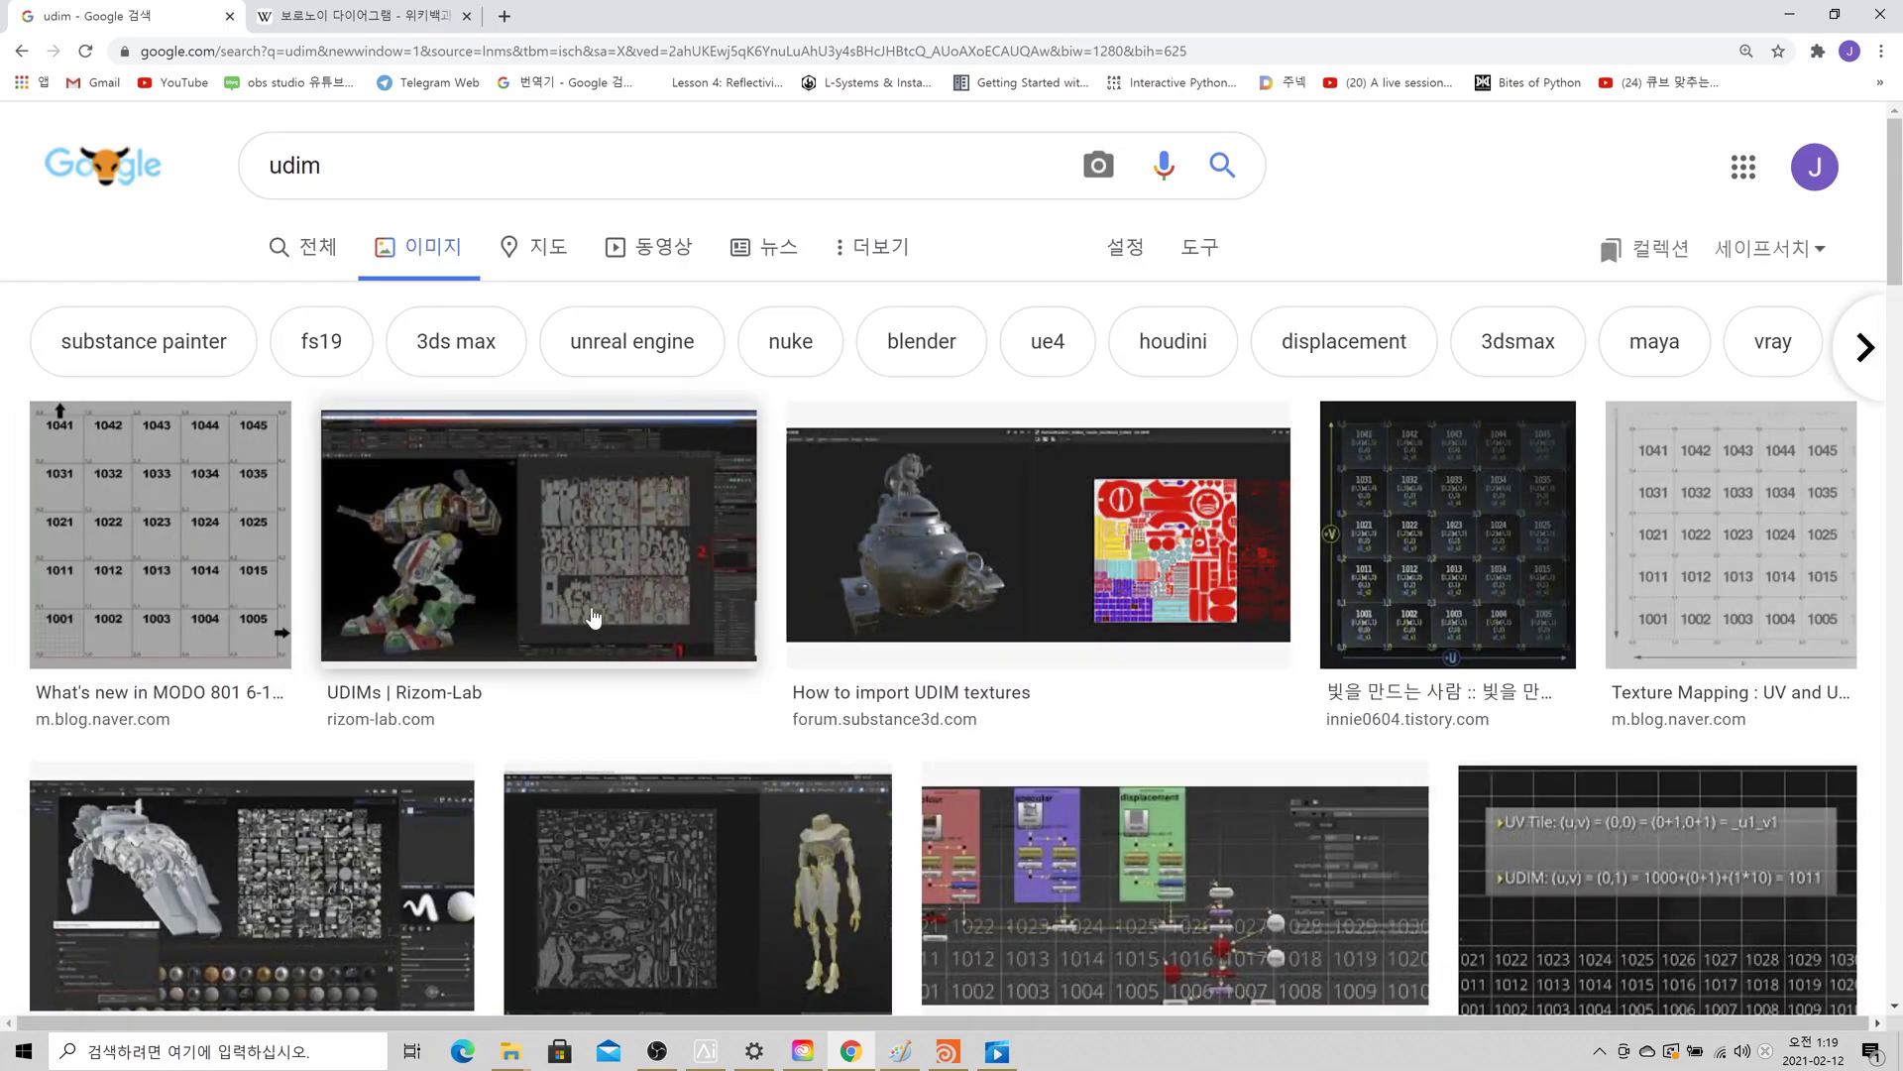
{"action": "left_click", "coordinate": [55, 631]}
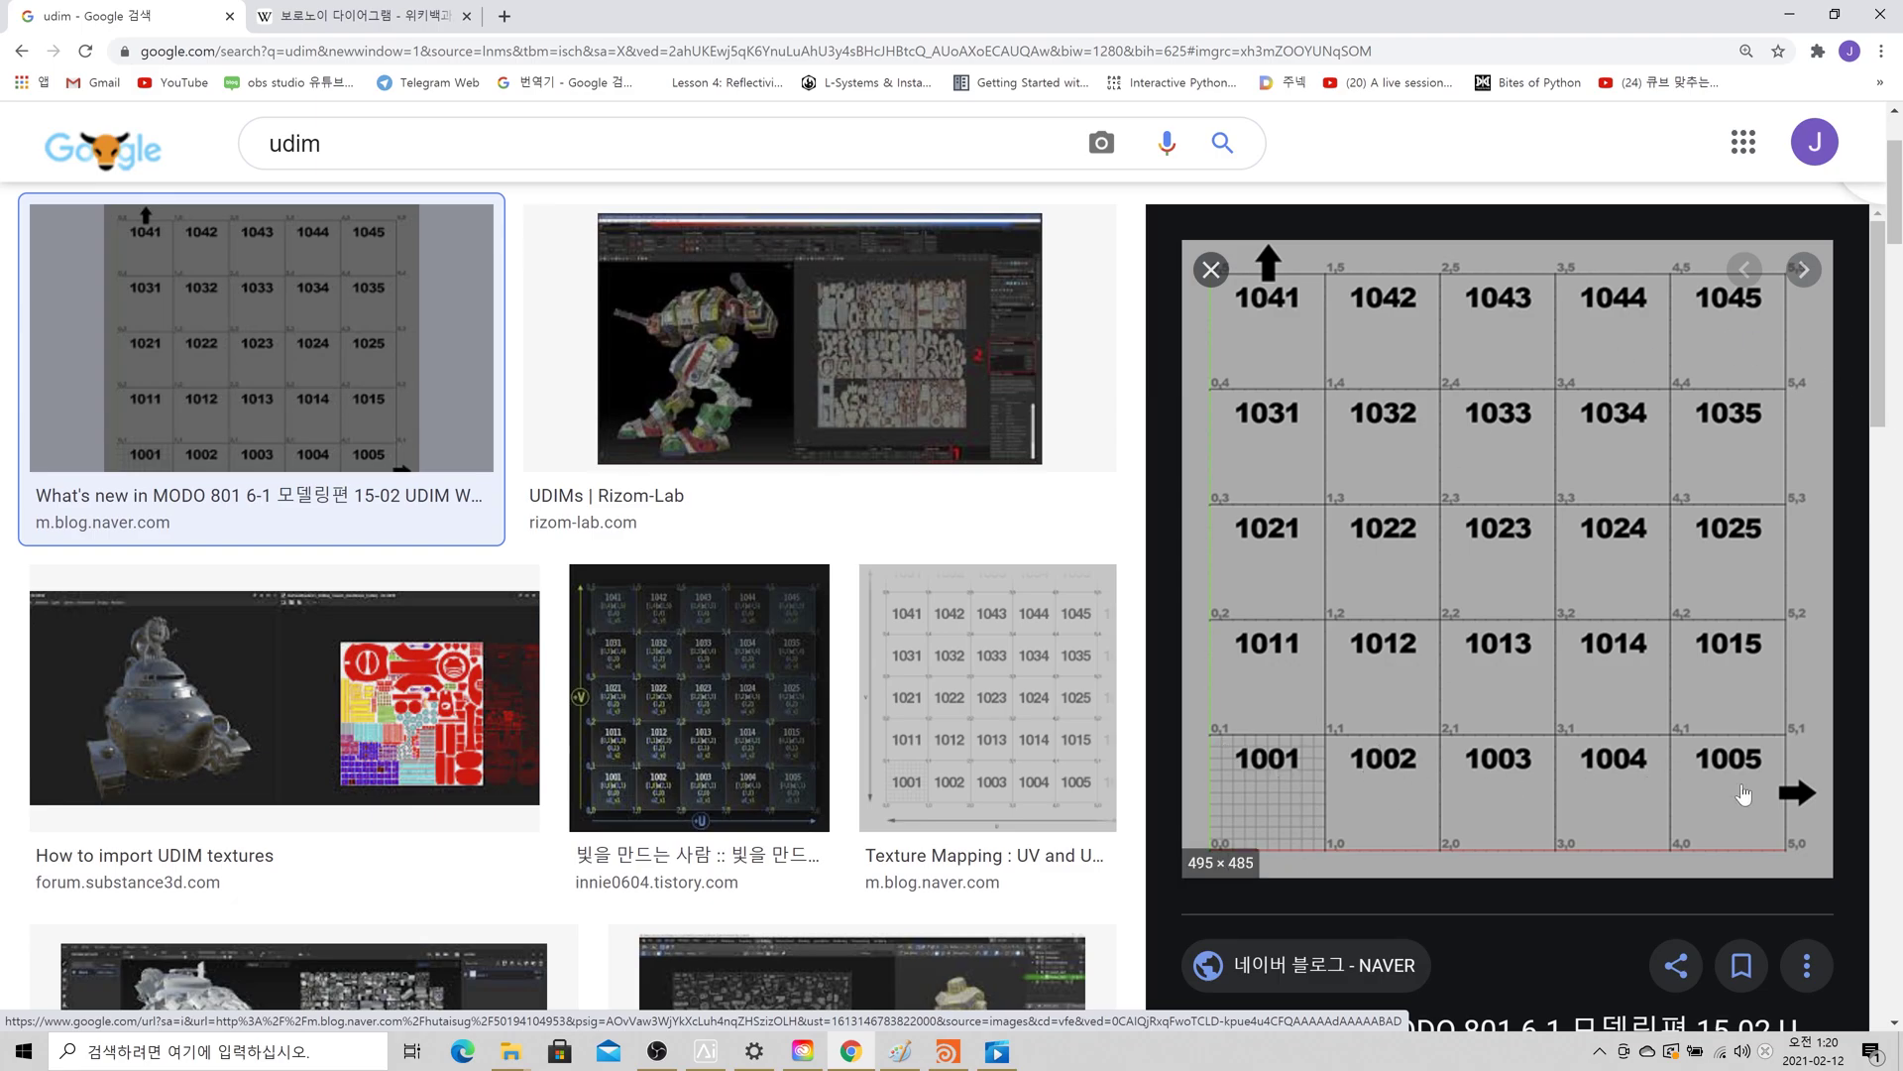
{"action": "left_click", "coordinate": [872, 374]}
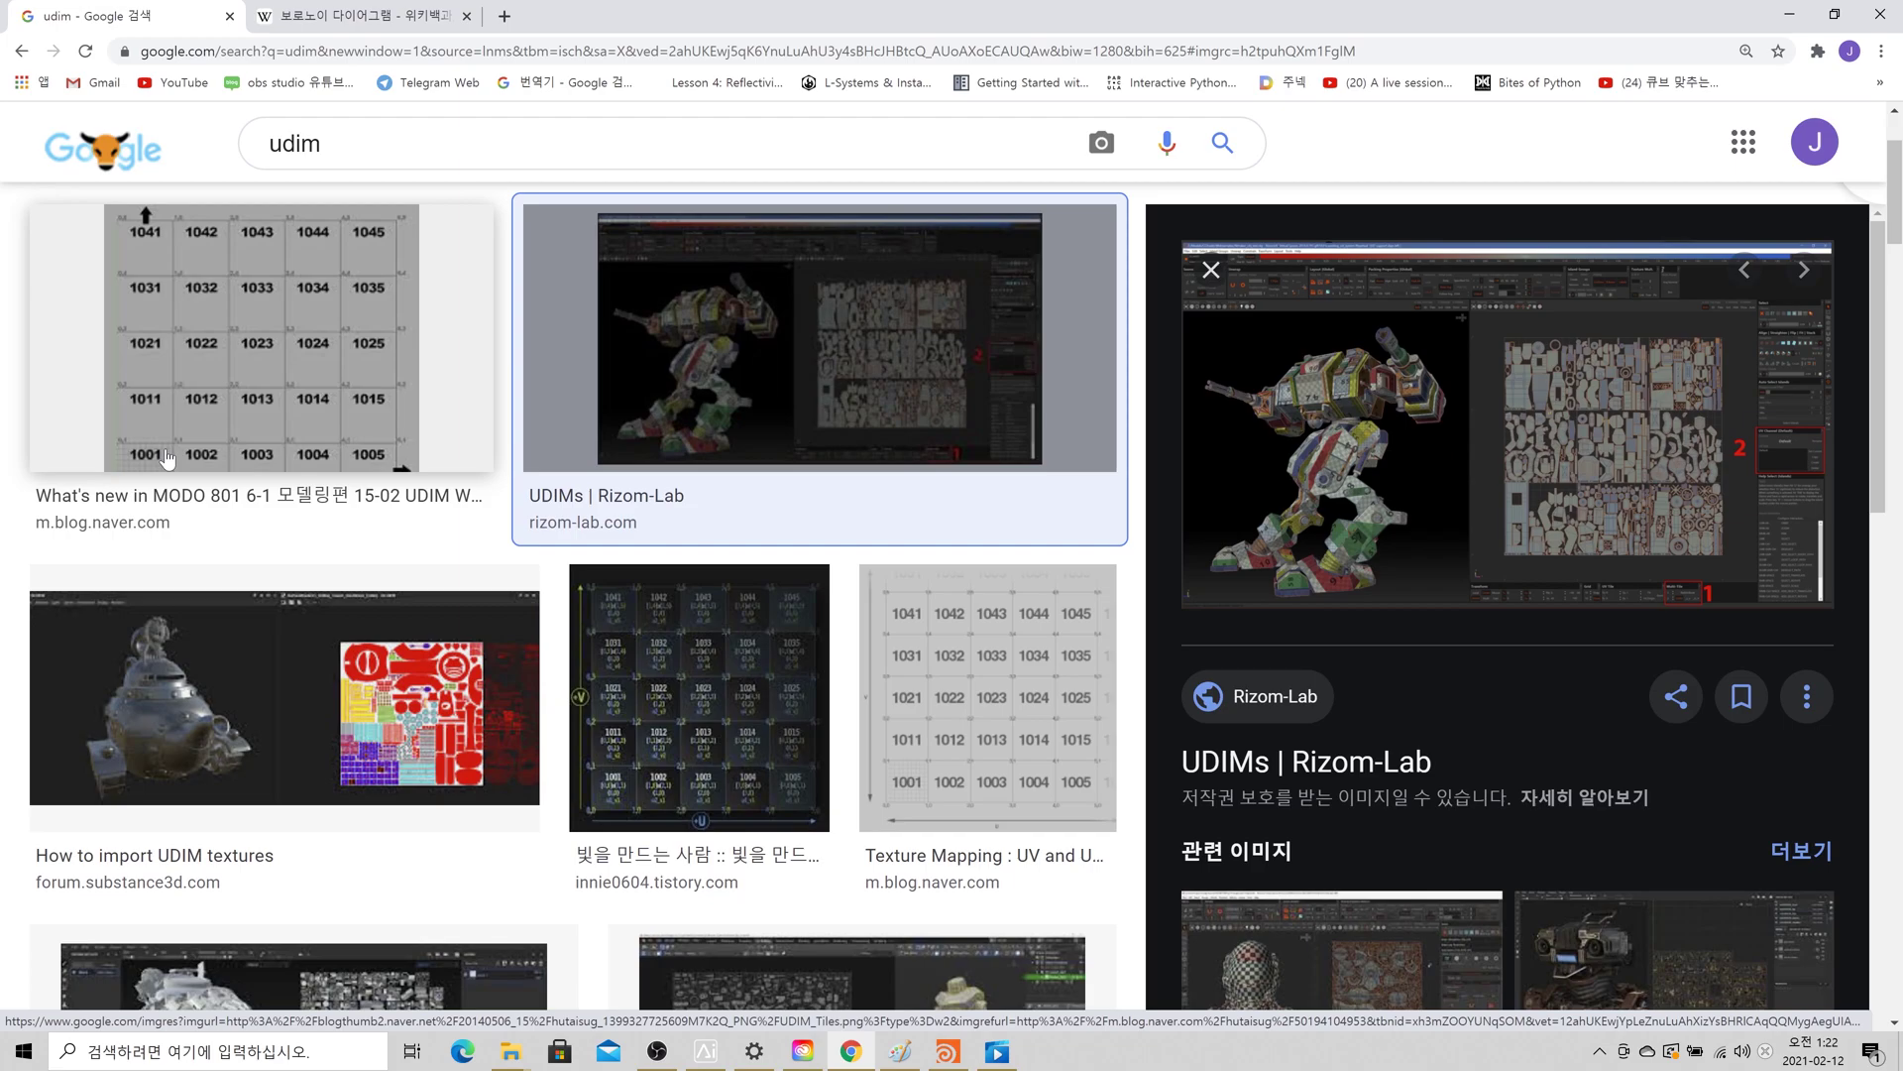
{"action": "key", "text": "alt+Tab"}
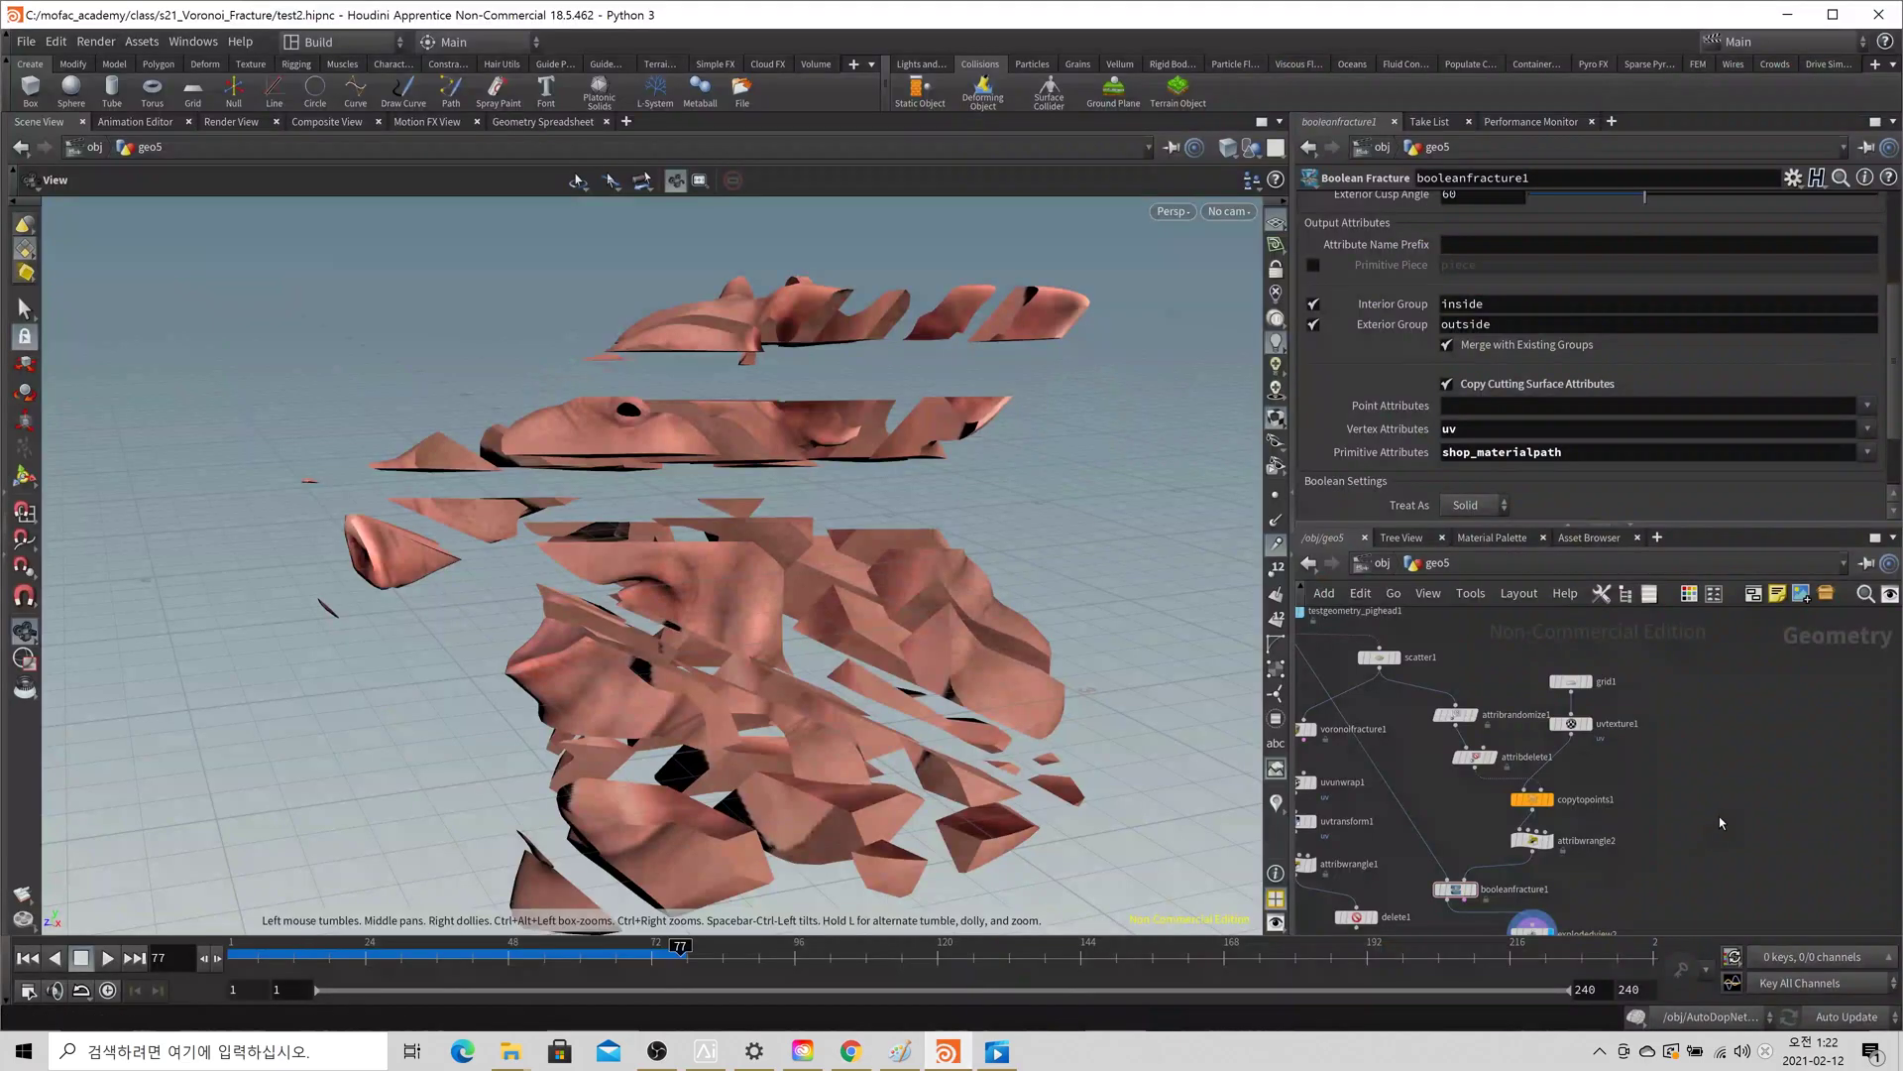
- Play the fracture_dicobolus reference video, pausing and replaying it to examine how the statue shatters
{"action": "scroll", "coordinate": [1685, 783], "scroll_direction": "down", "scroll_amount": 3}
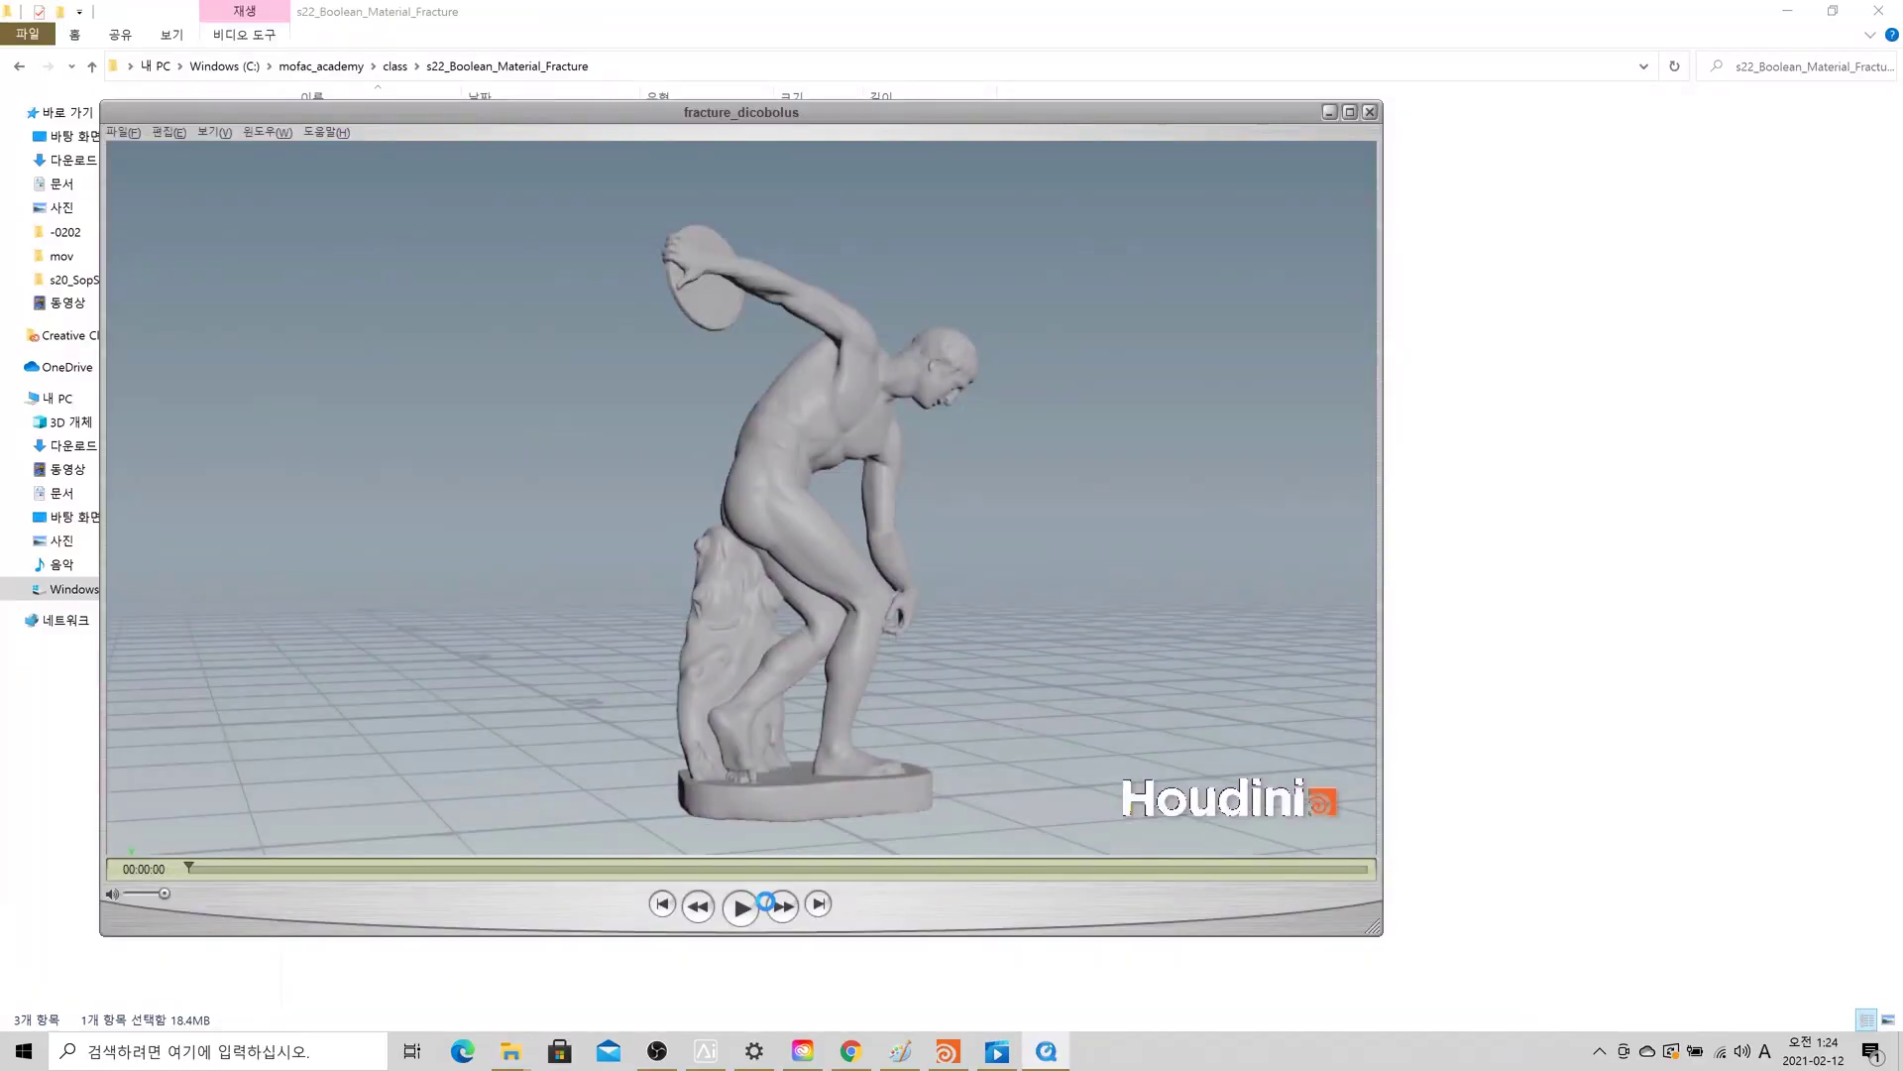
{"action": "left_click", "coordinate": [750, 908]}
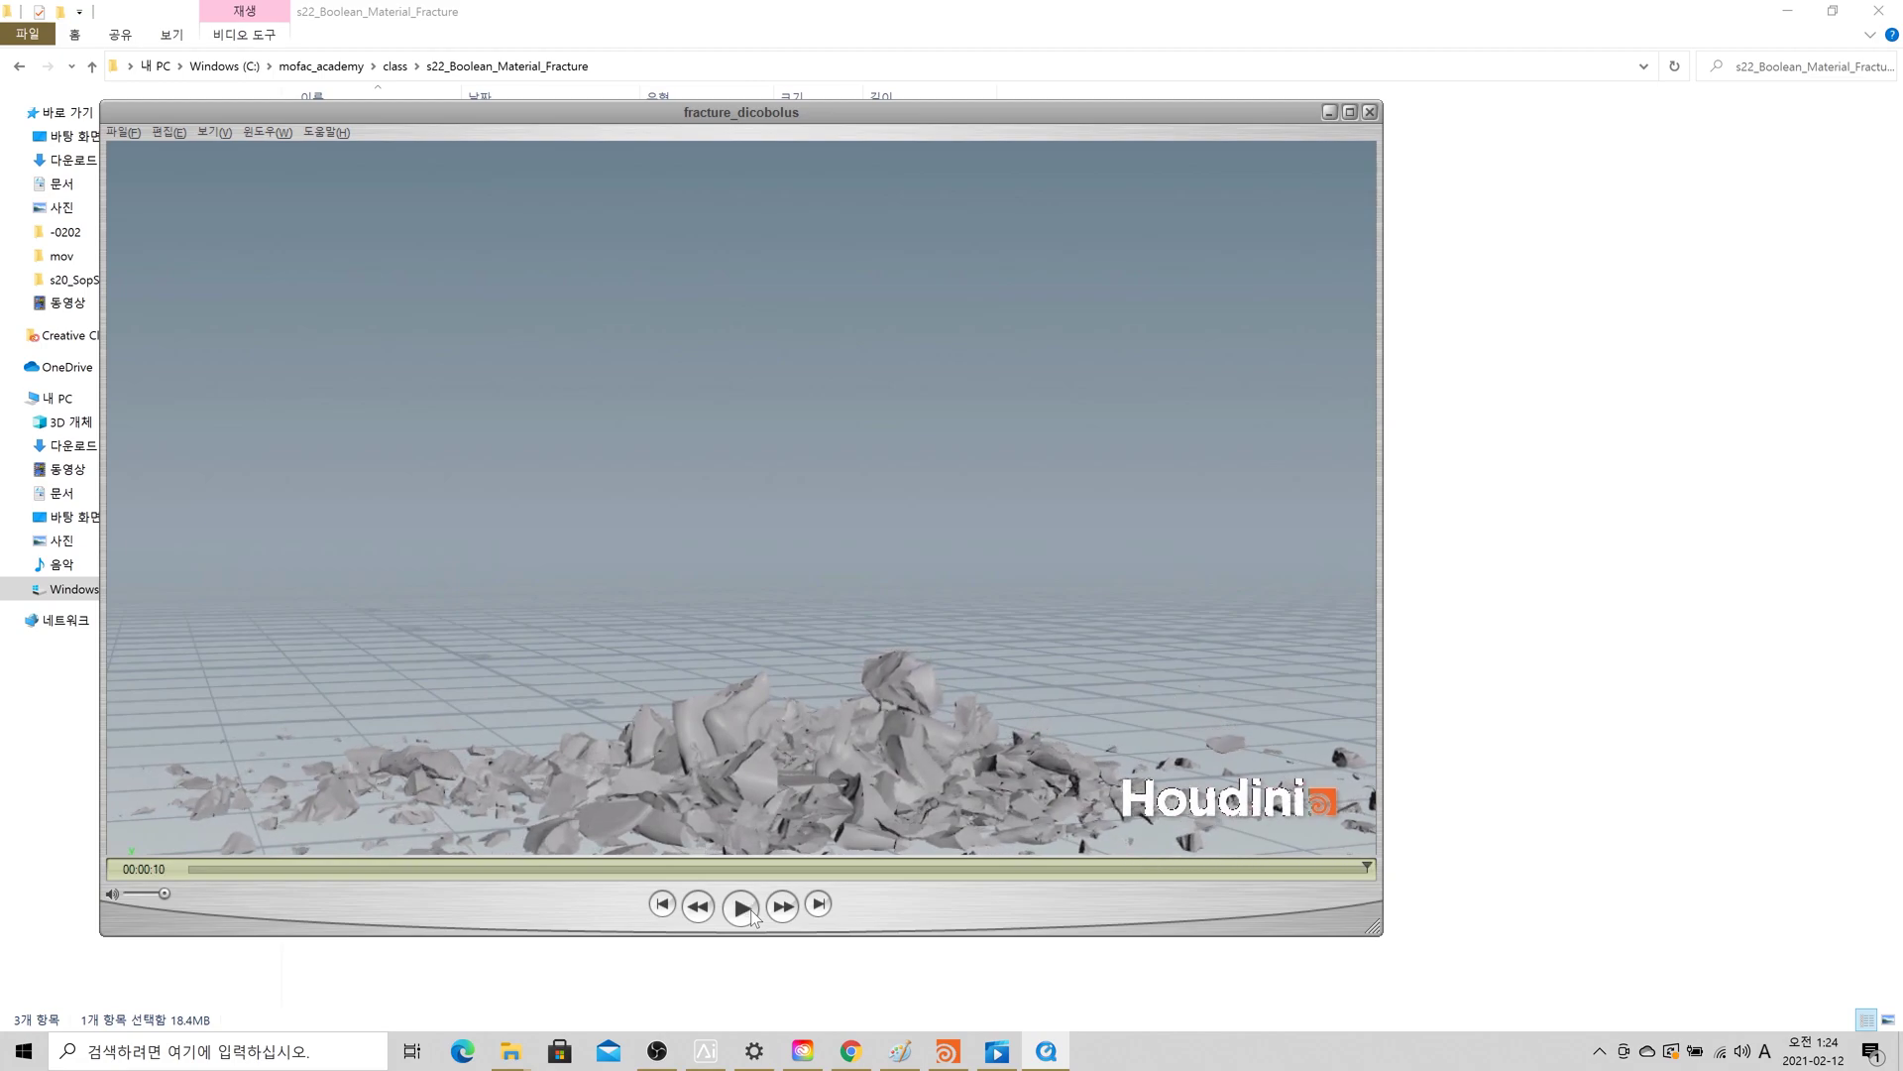
{"action": "left_click", "coordinate": [752, 910]}
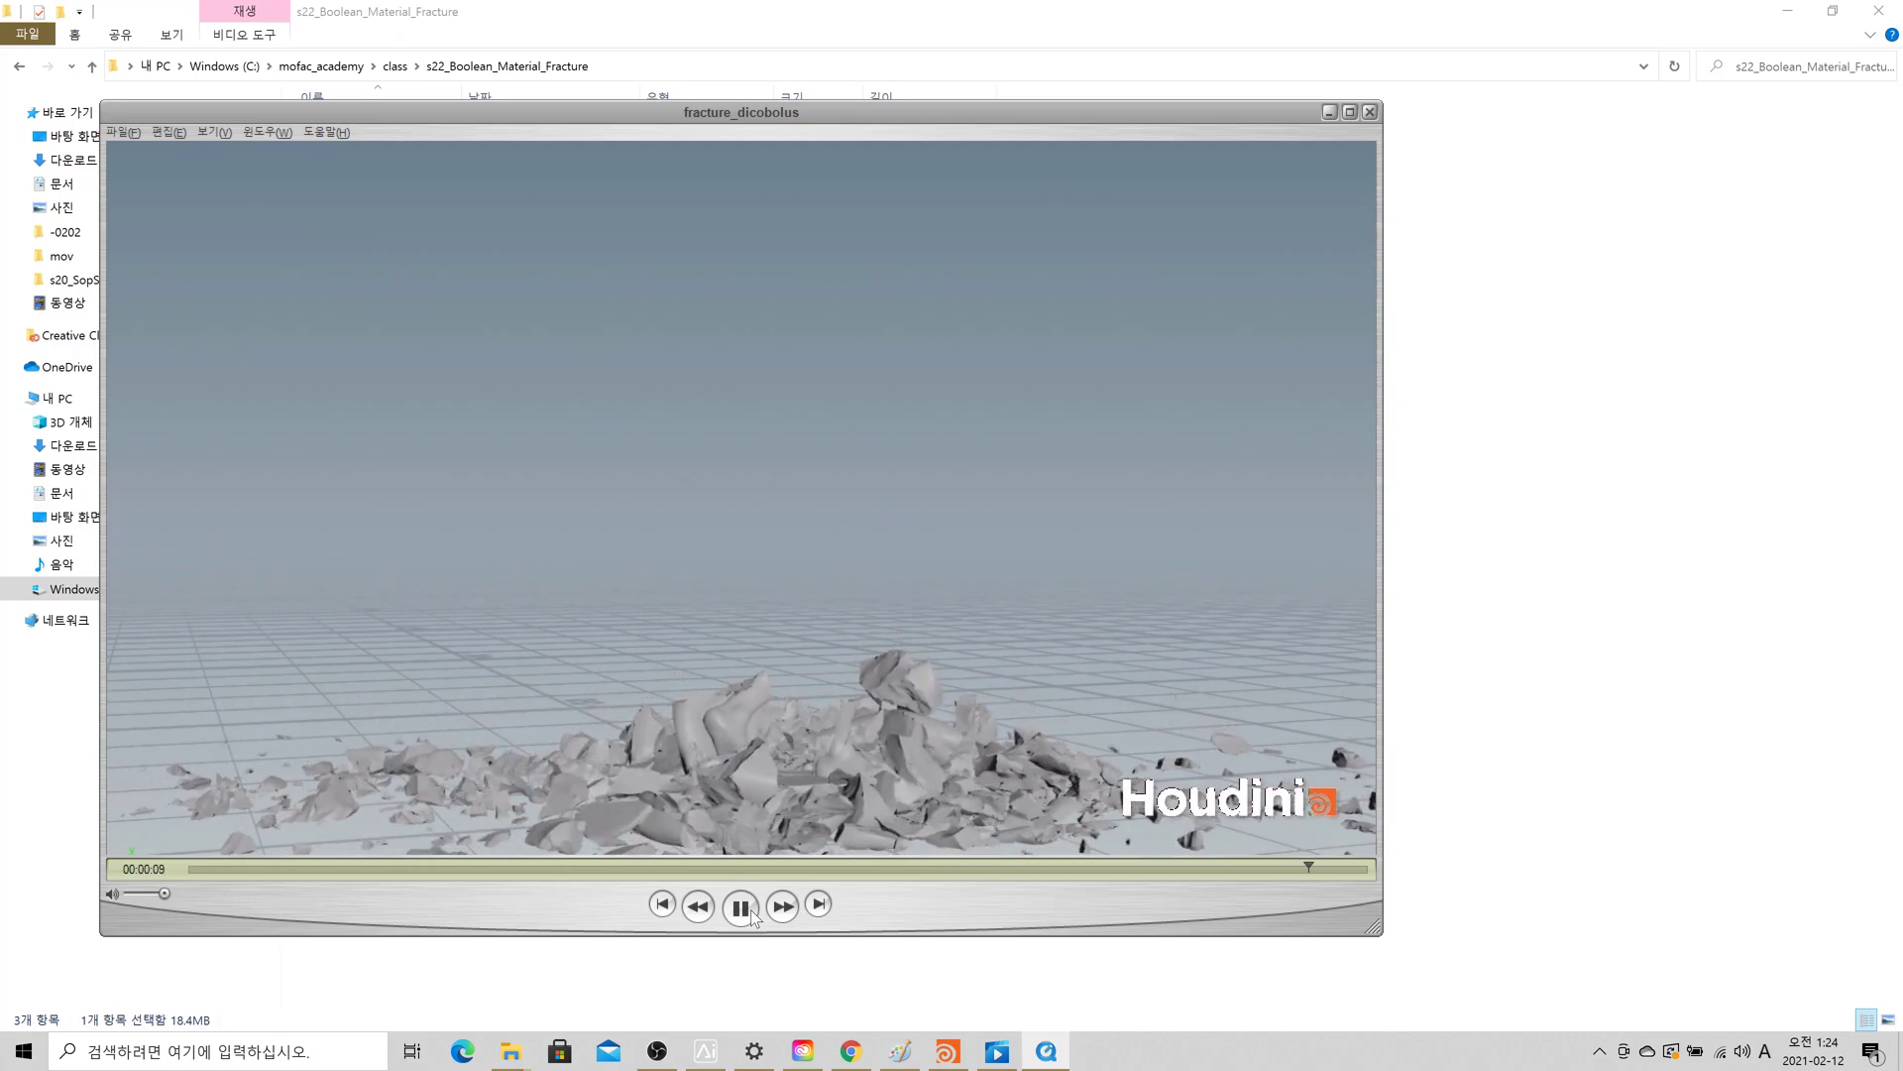
{"action": "left_click", "coordinate": [741, 906]}
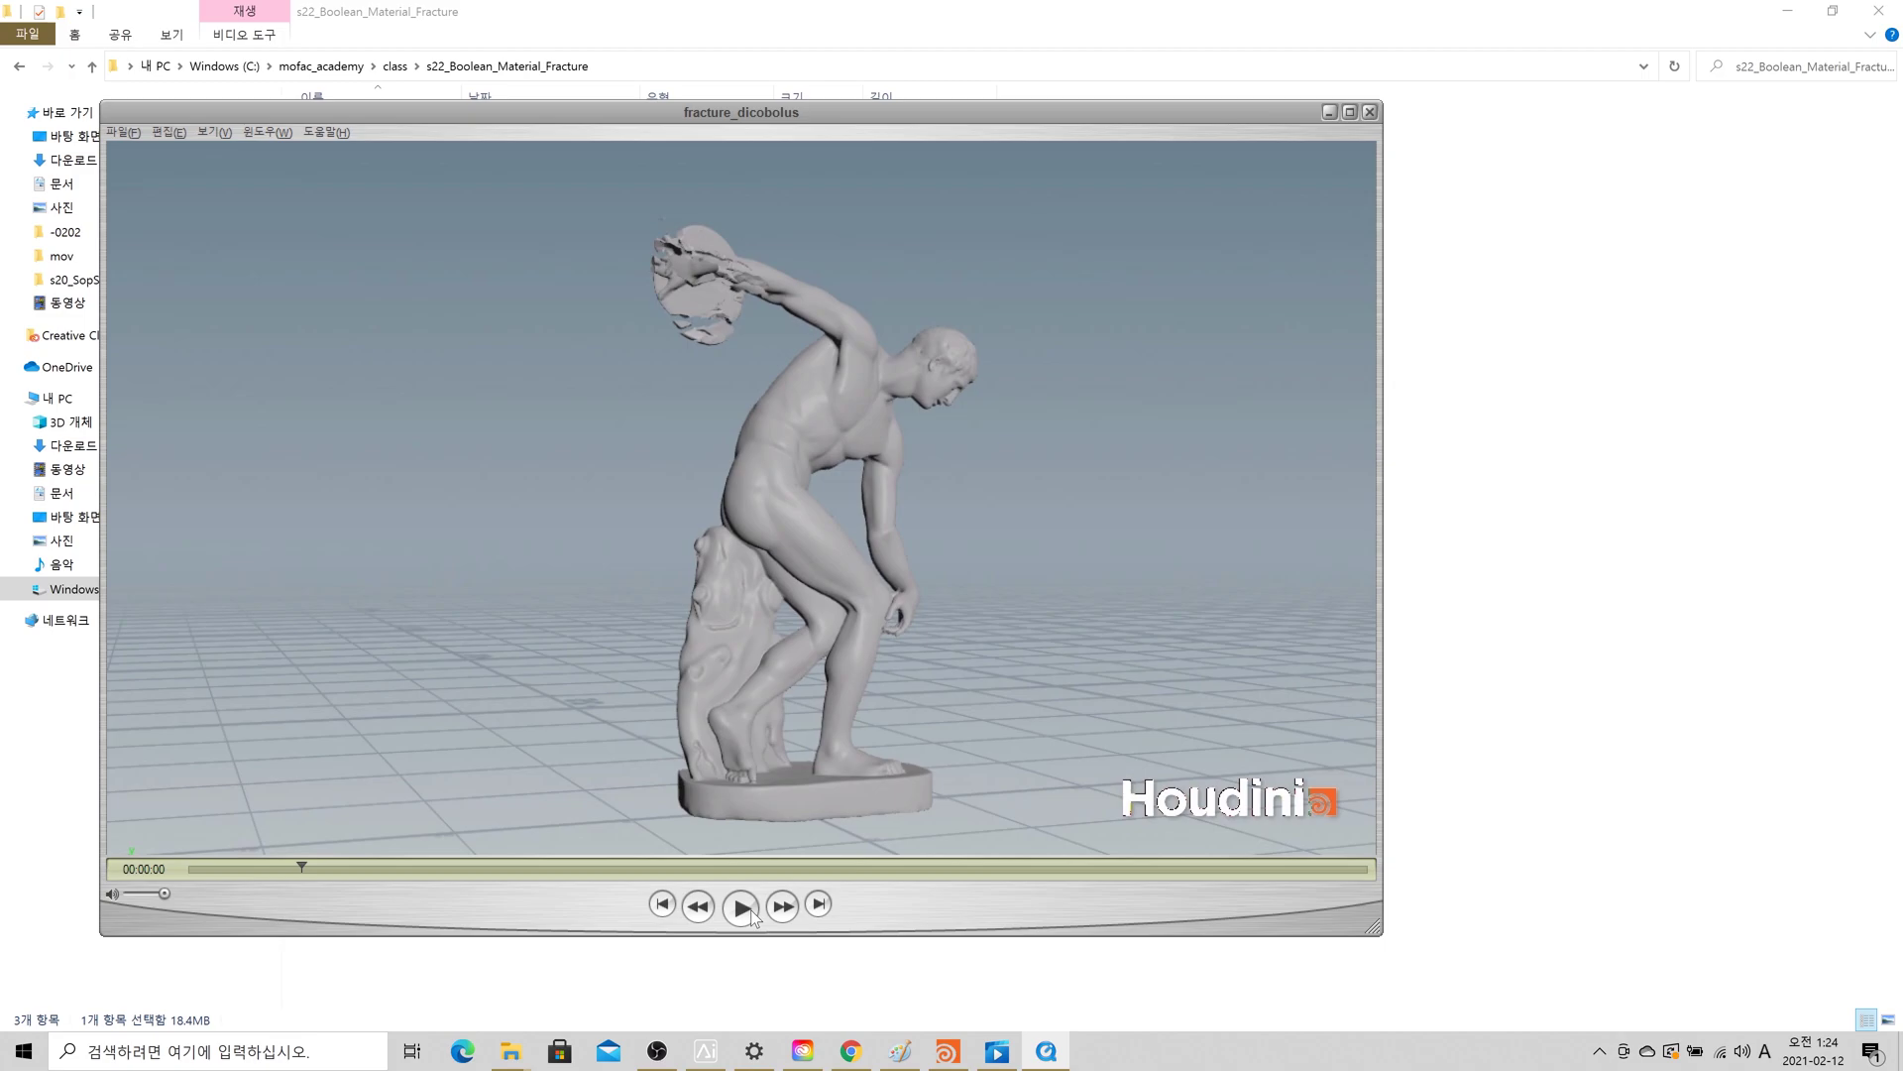
{"action": "left_click", "coordinate": [751, 910]}
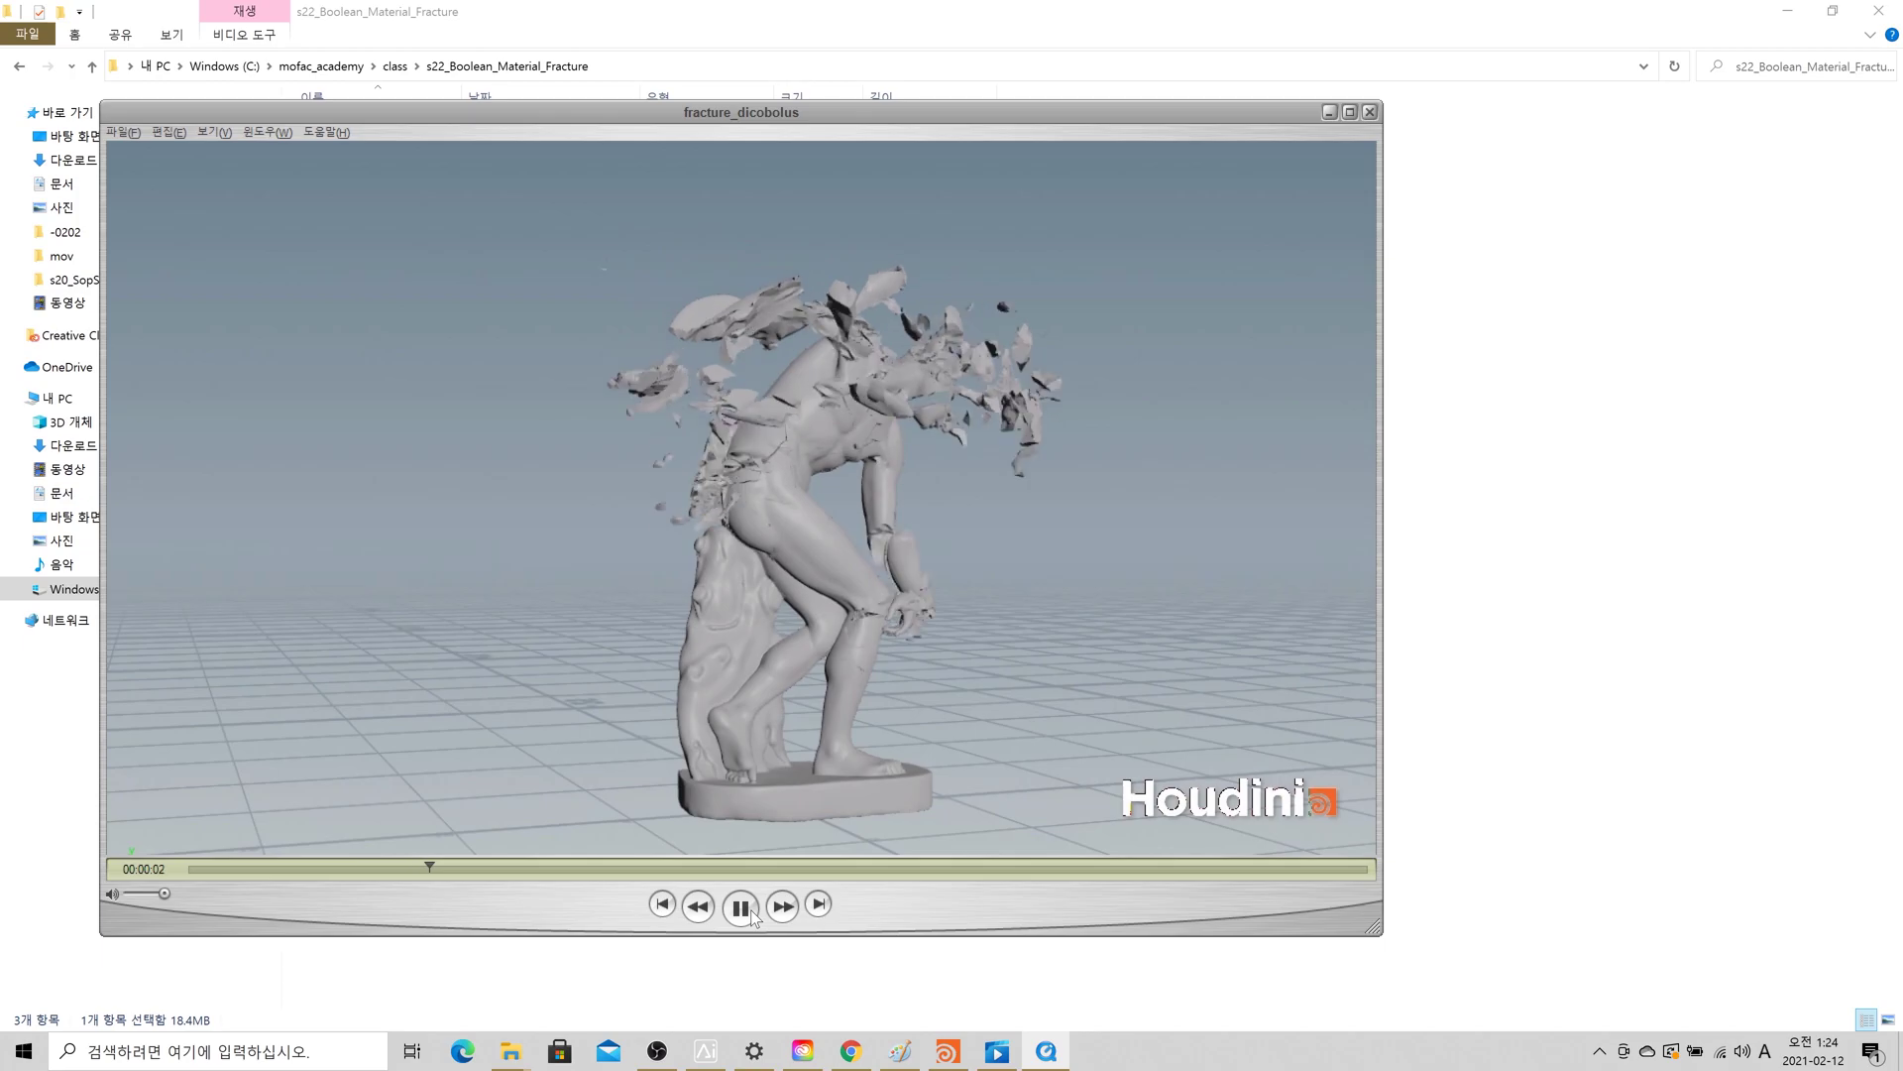